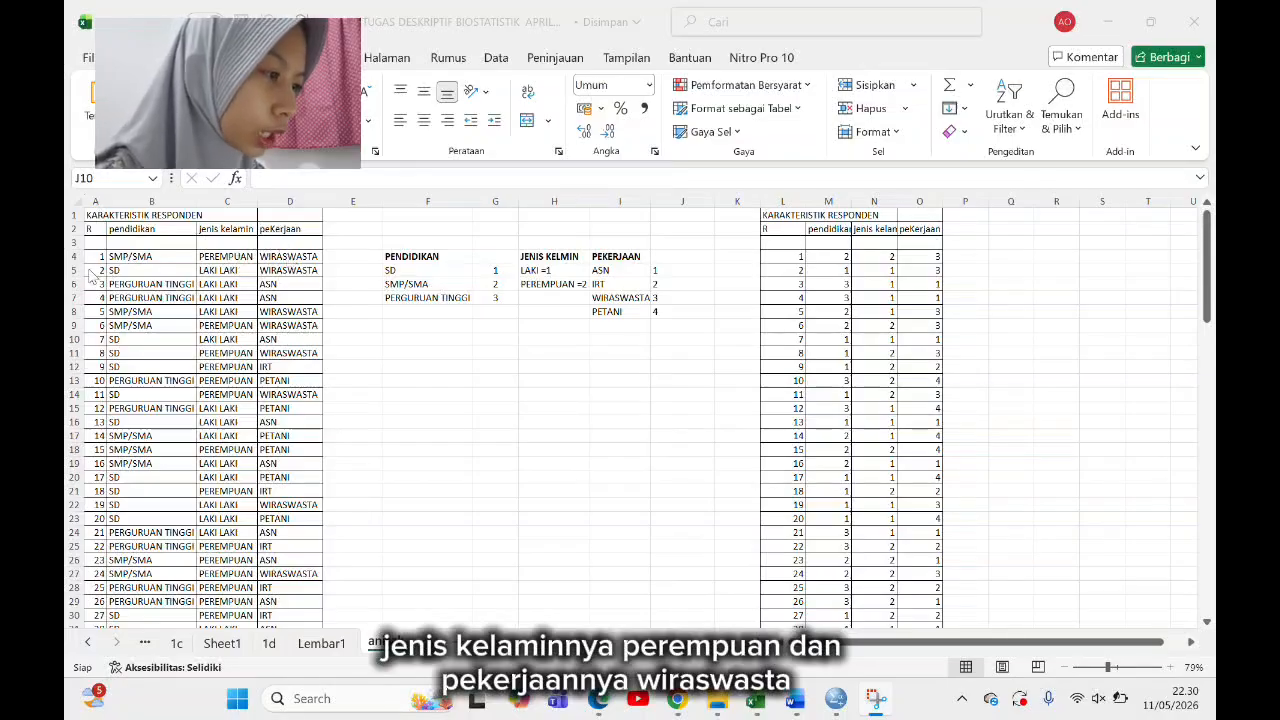
# Step: Look through the raw respondent characteristics data and the answer table for Pengetahuan tentang batuk
pyautogui.scroll(-2, 113, 295)
pyautogui.scroll(-7, 113, 295)
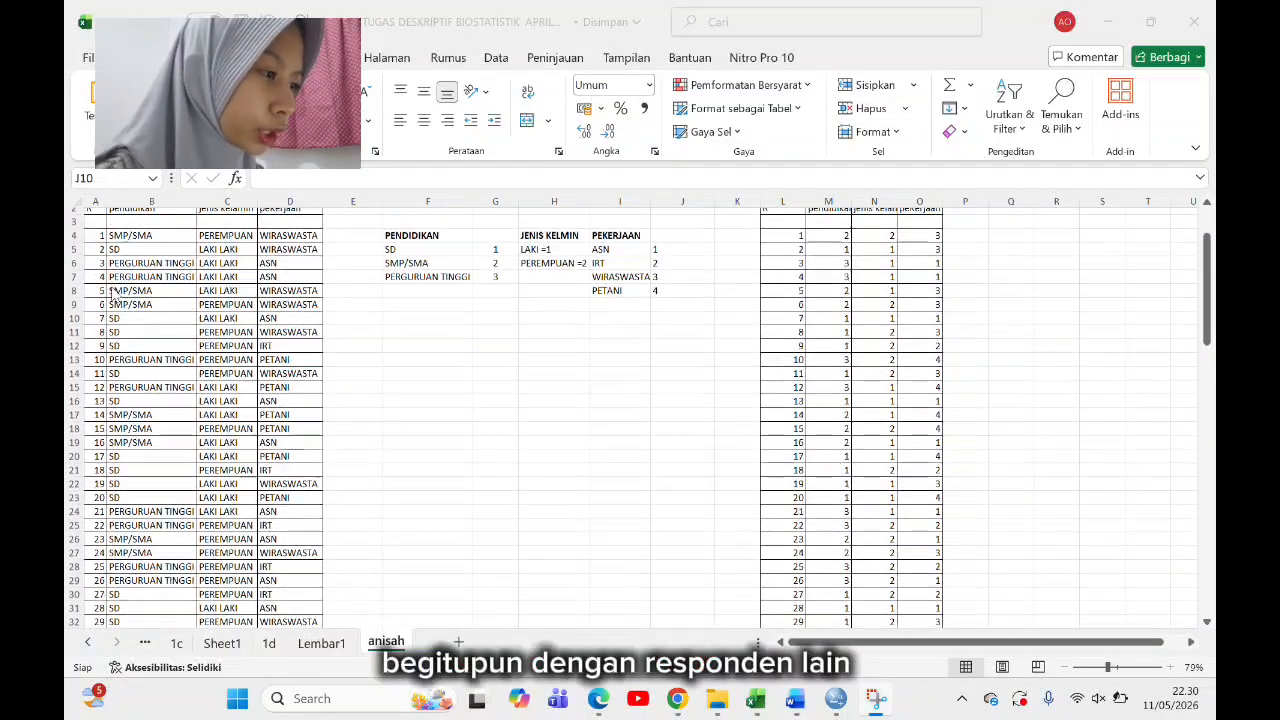
pyautogui.scroll(-2, 127, 418)
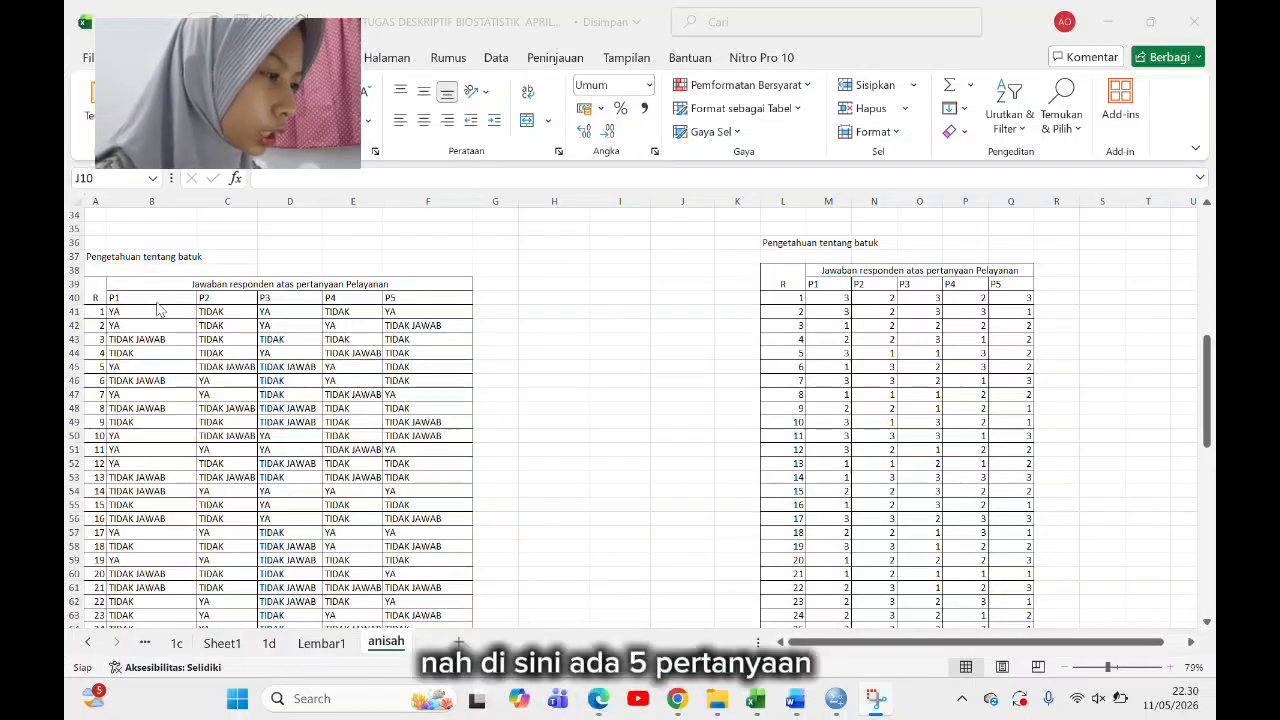
# Step: Switch to the Word report and read the two questionnaires on pengetahuan batuk and pelaksanaan swamedikasi
pyautogui.moveTo(796, 699)
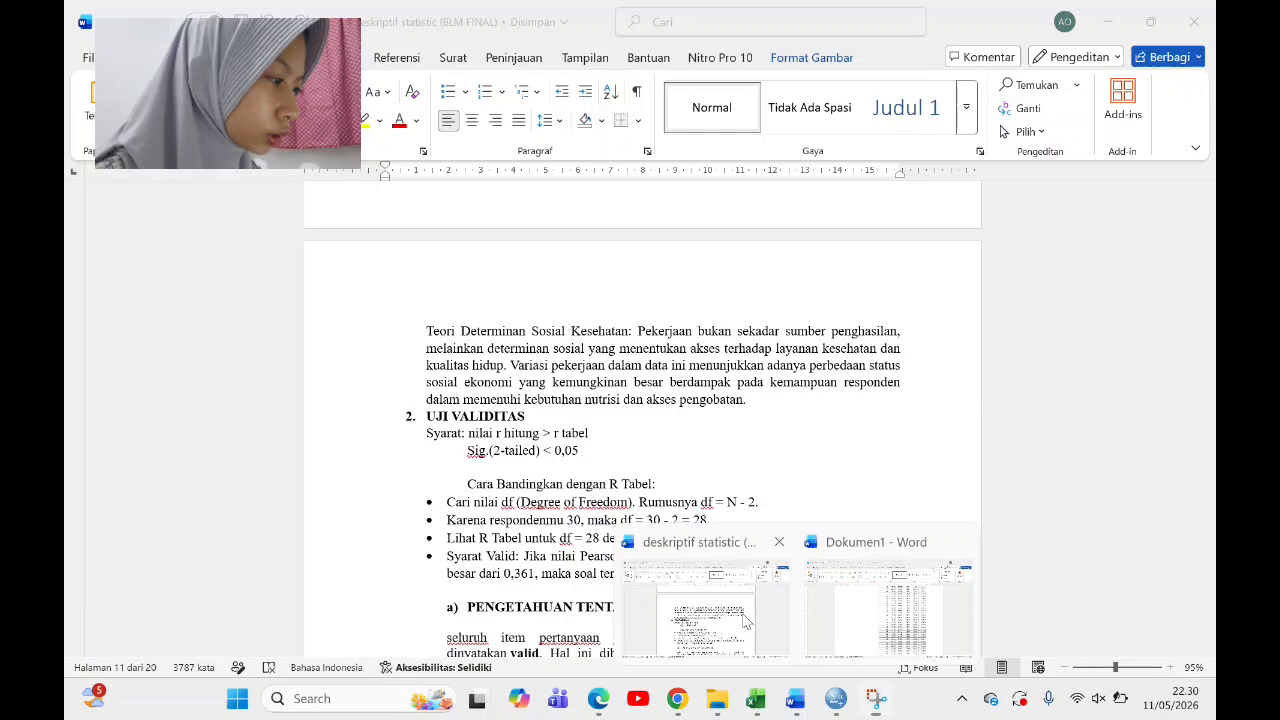
pyautogui.click(745, 622)
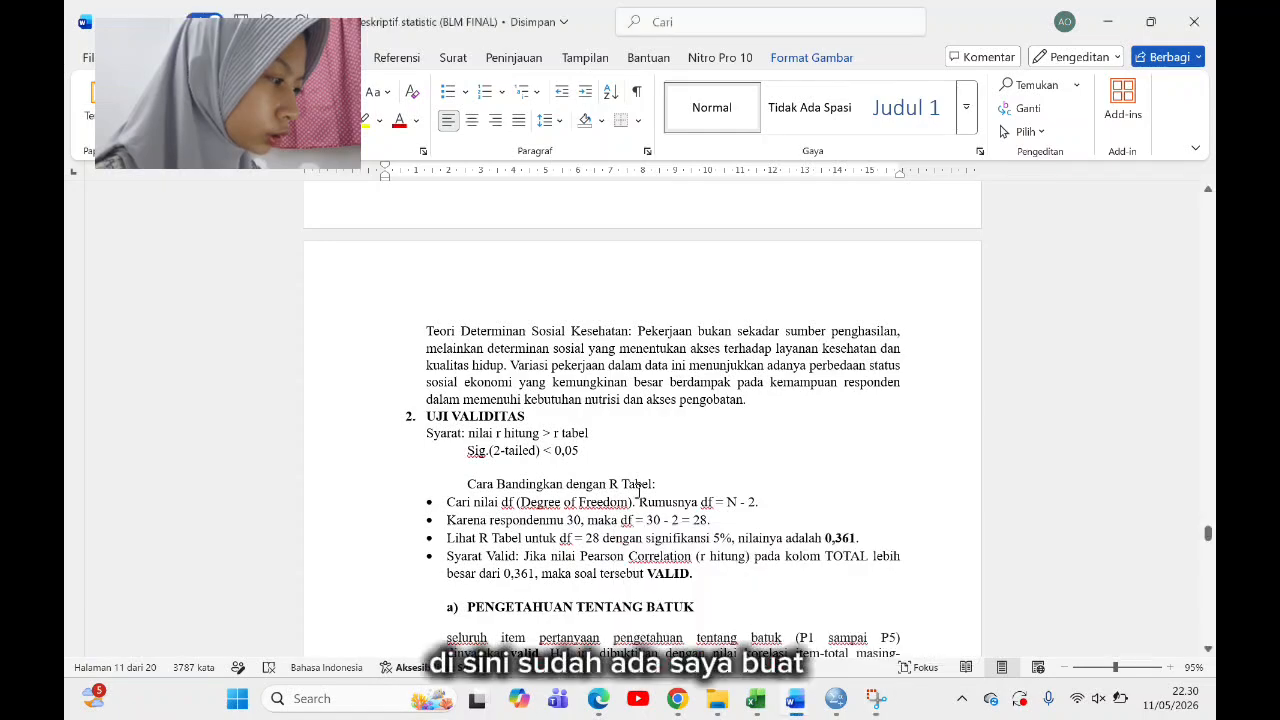
pyautogui.scroll(-15, 641, 585)
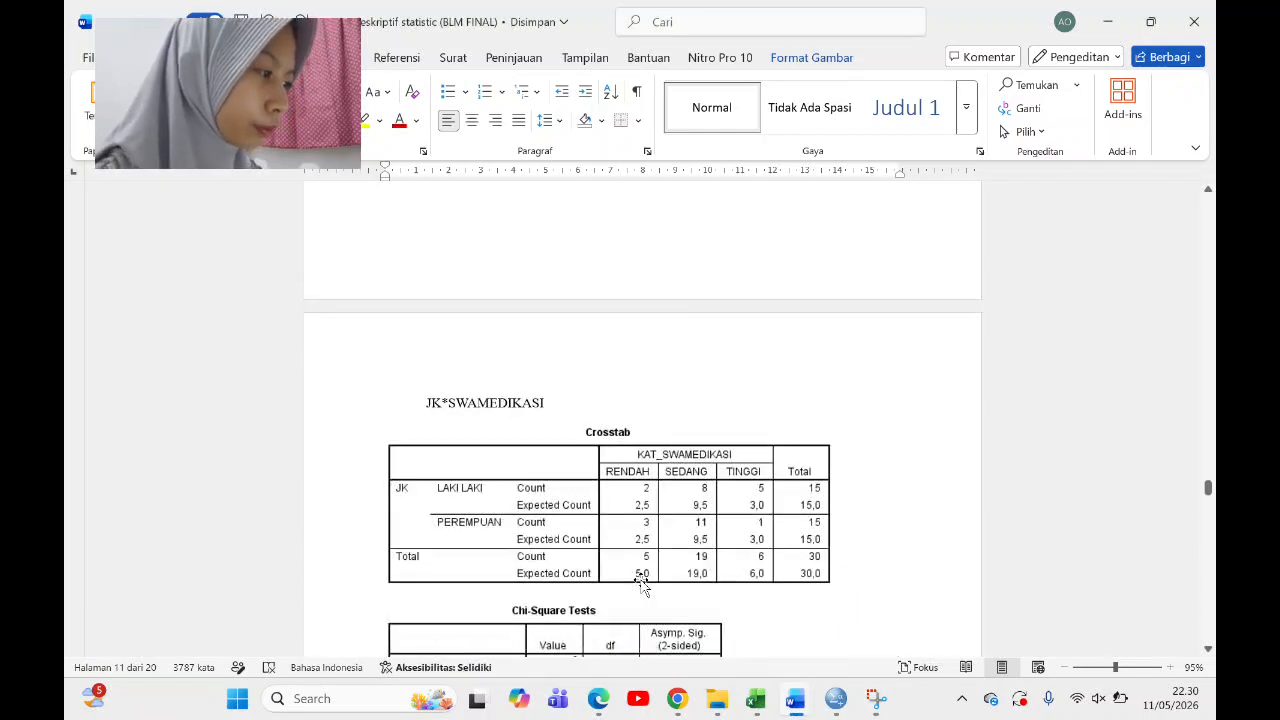
pyautogui.scroll(-20, 641, 585)
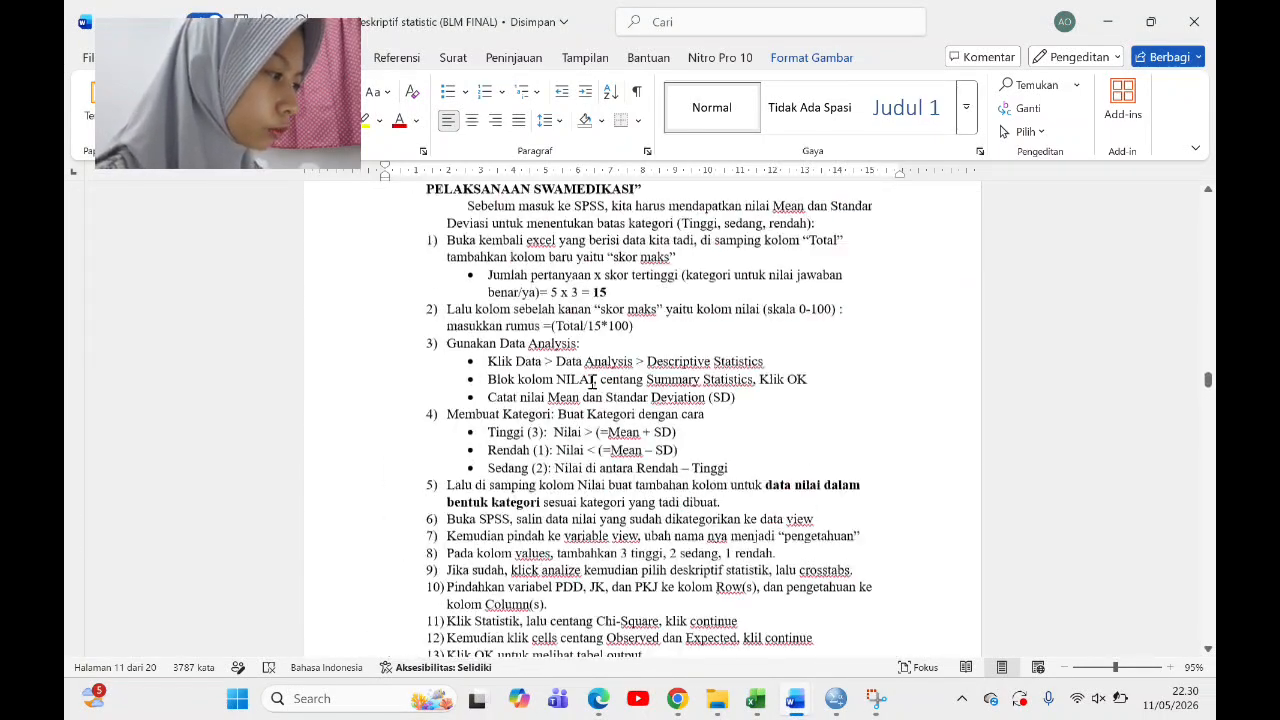
pyautogui.scroll(20, 592, 383)
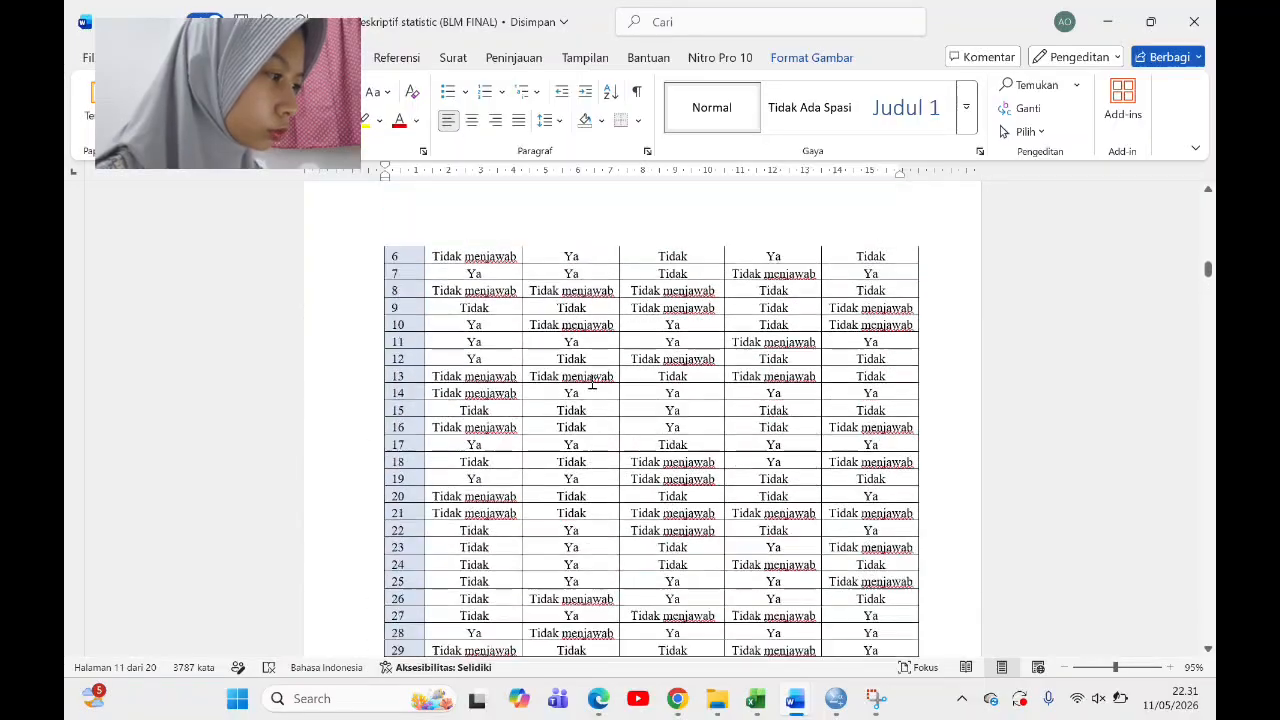
pyautogui.scroll(20, 592, 383)
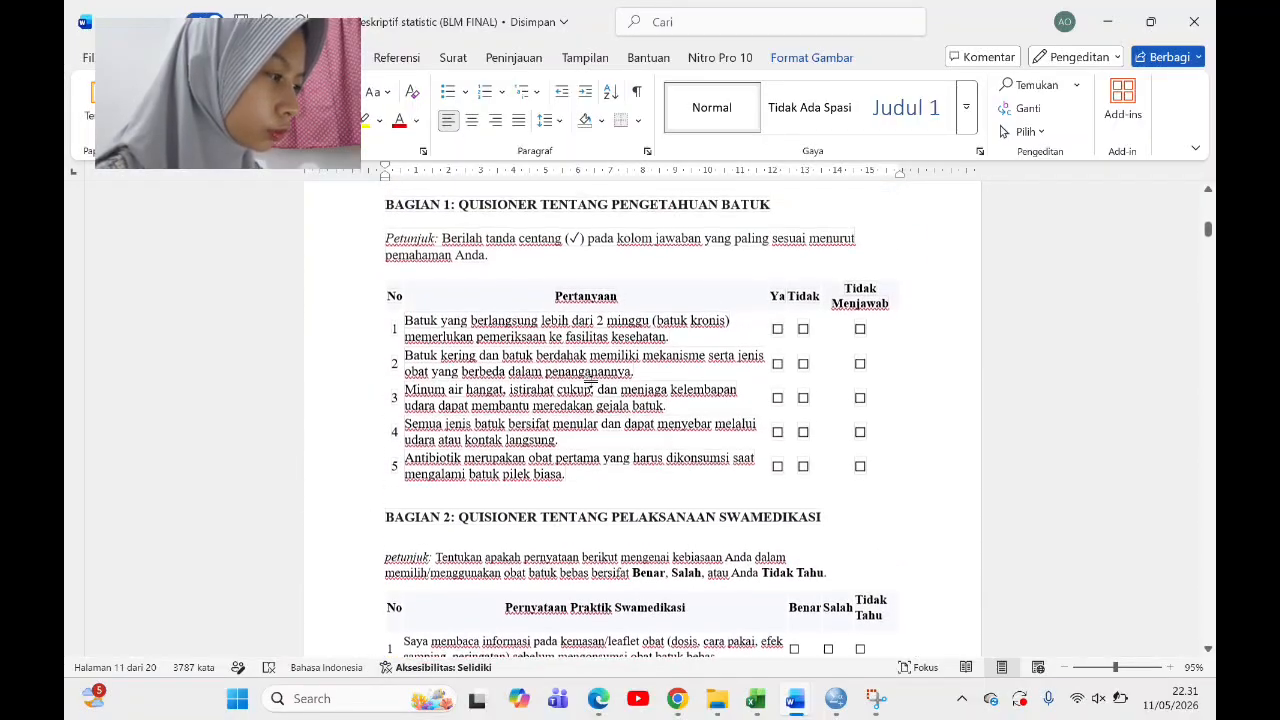
pyautogui.scroll(1, 488, 242)
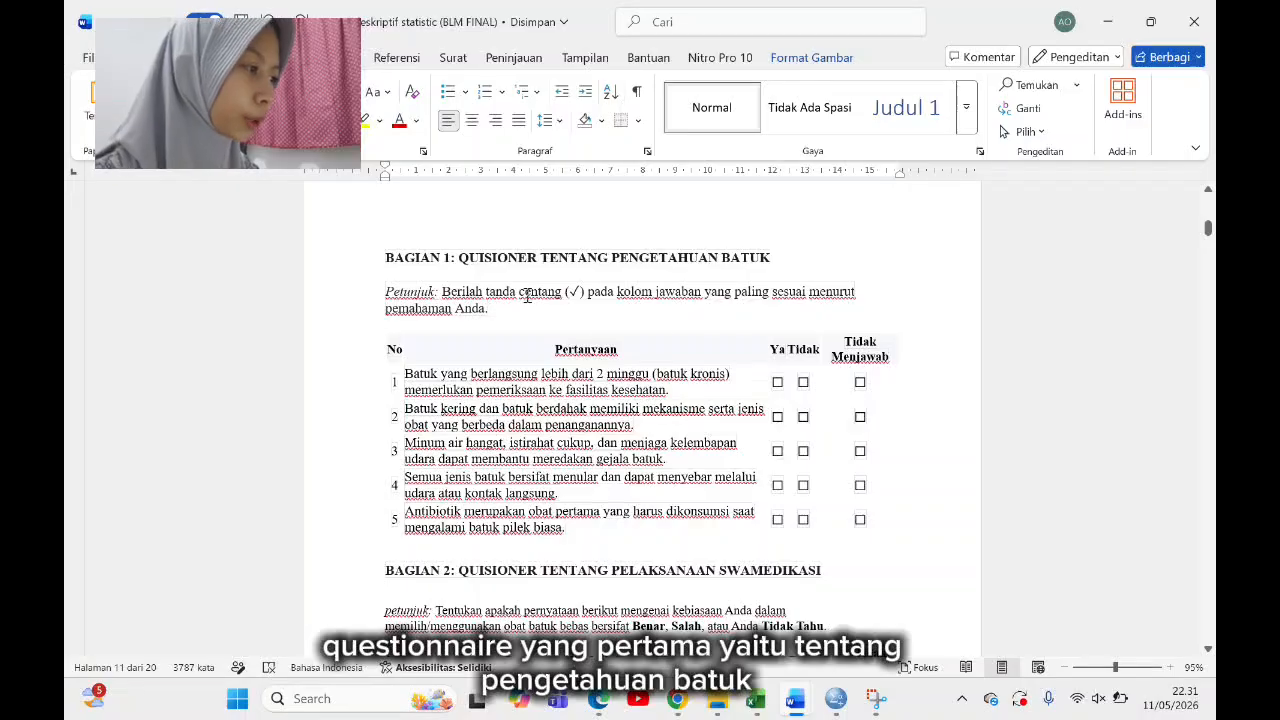
pyautogui.scroll(-6, 527, 300)
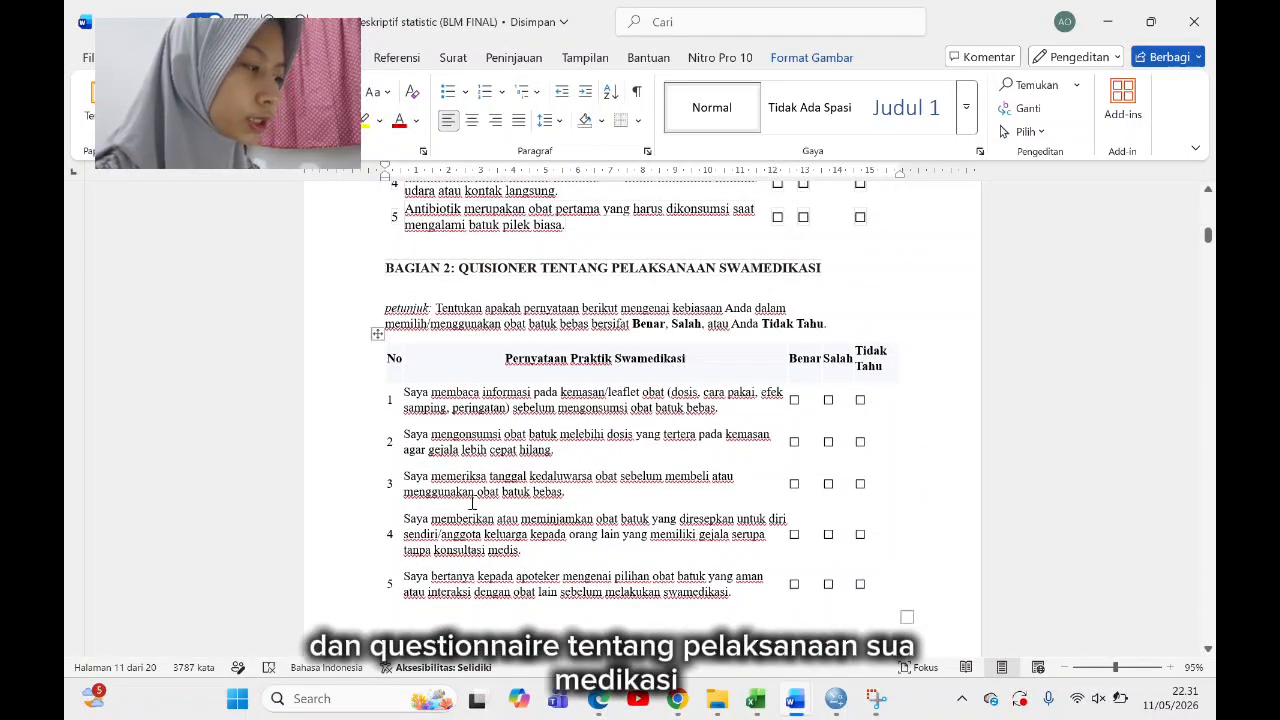
pyautogui.scroll(2, 490, 430)
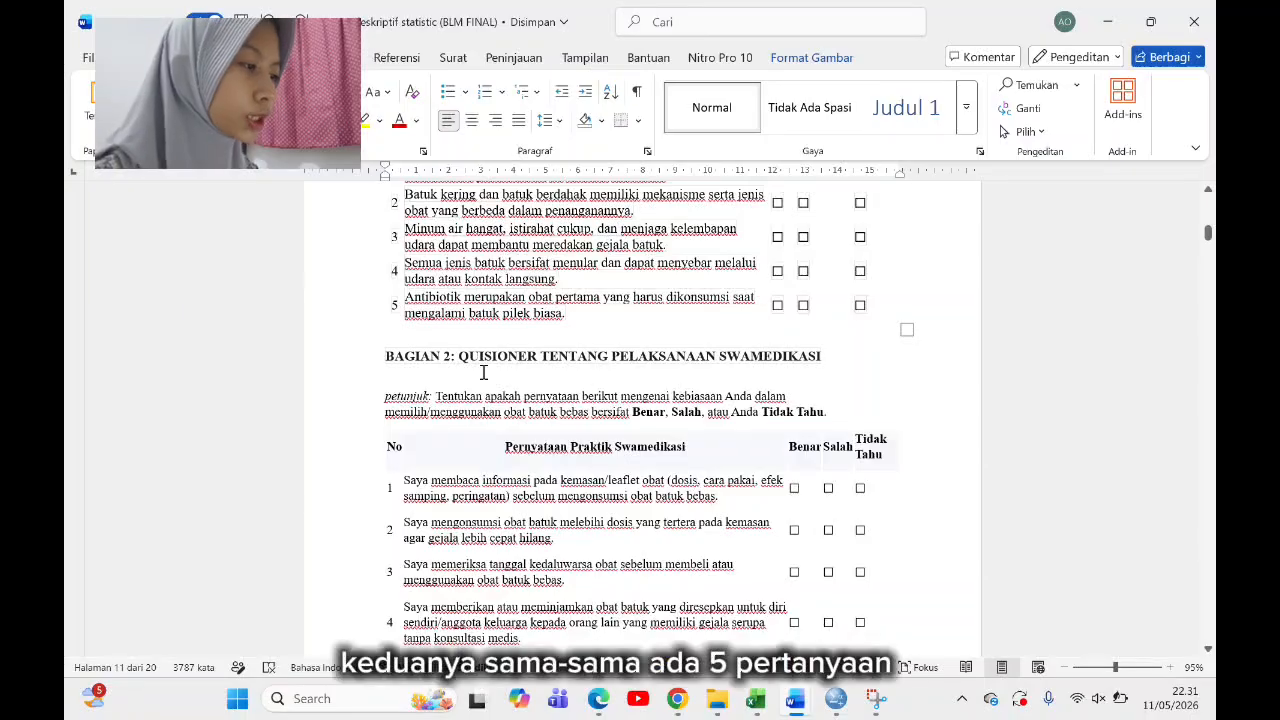
# Step: Switch back to the Excel workbook and compare the raw respondent characteristics with their category codes and the coded table
pyautogui.moveTo(755, 699)
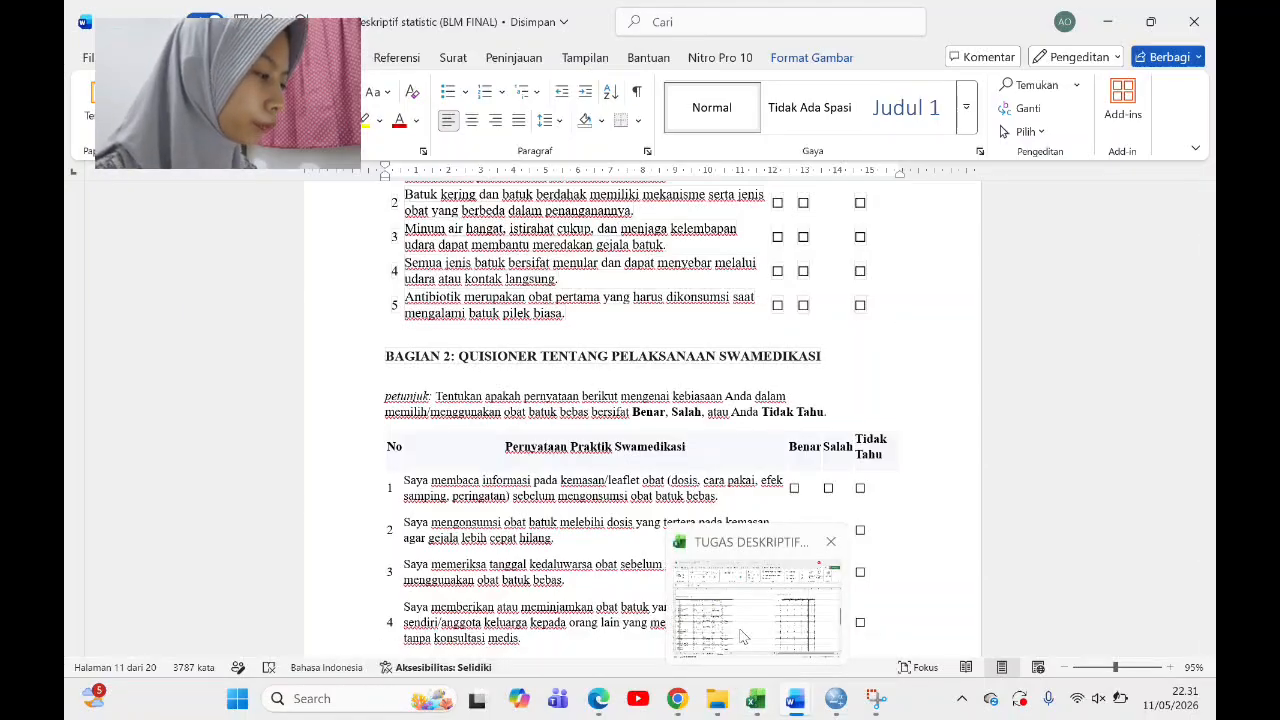
pyautogui.click(740, 634)
pyautogui.scroll(-6, 436, 463)
pyautogui.scroll(7, 352, 390)
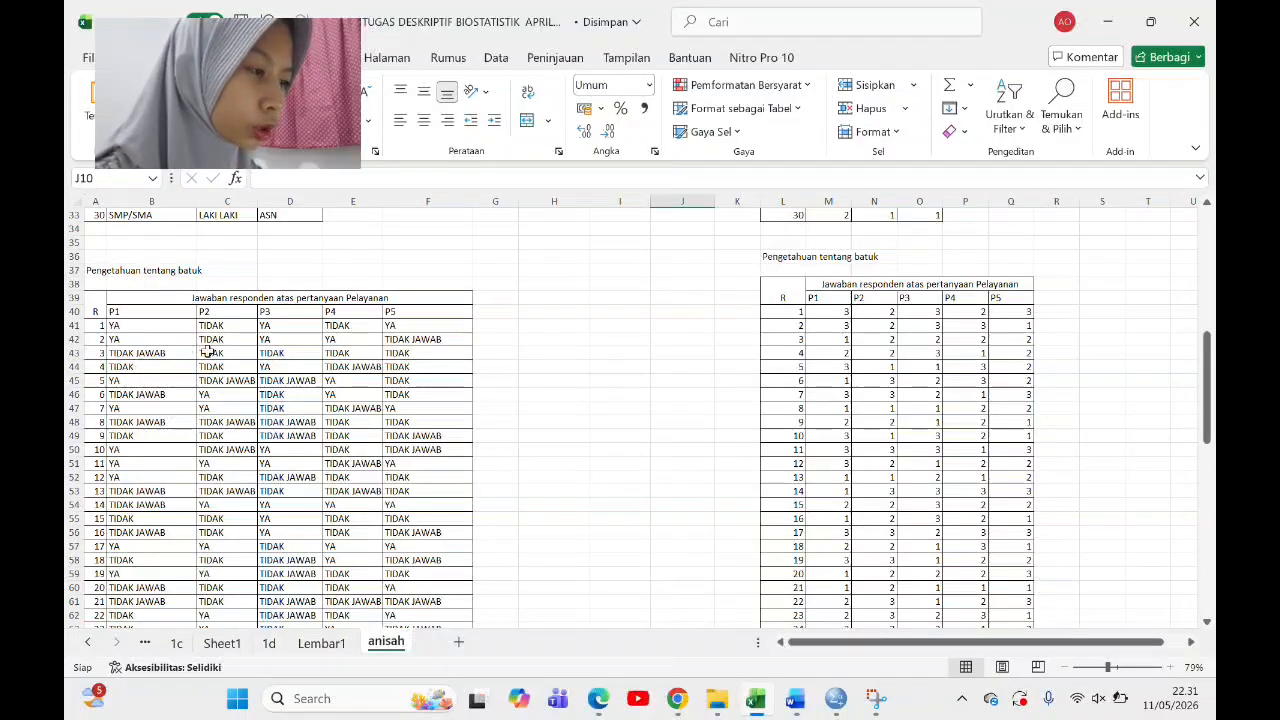
pyautogui.scroll(-12, 208, 350)
pyautogui.scroll(20, 208, 350)
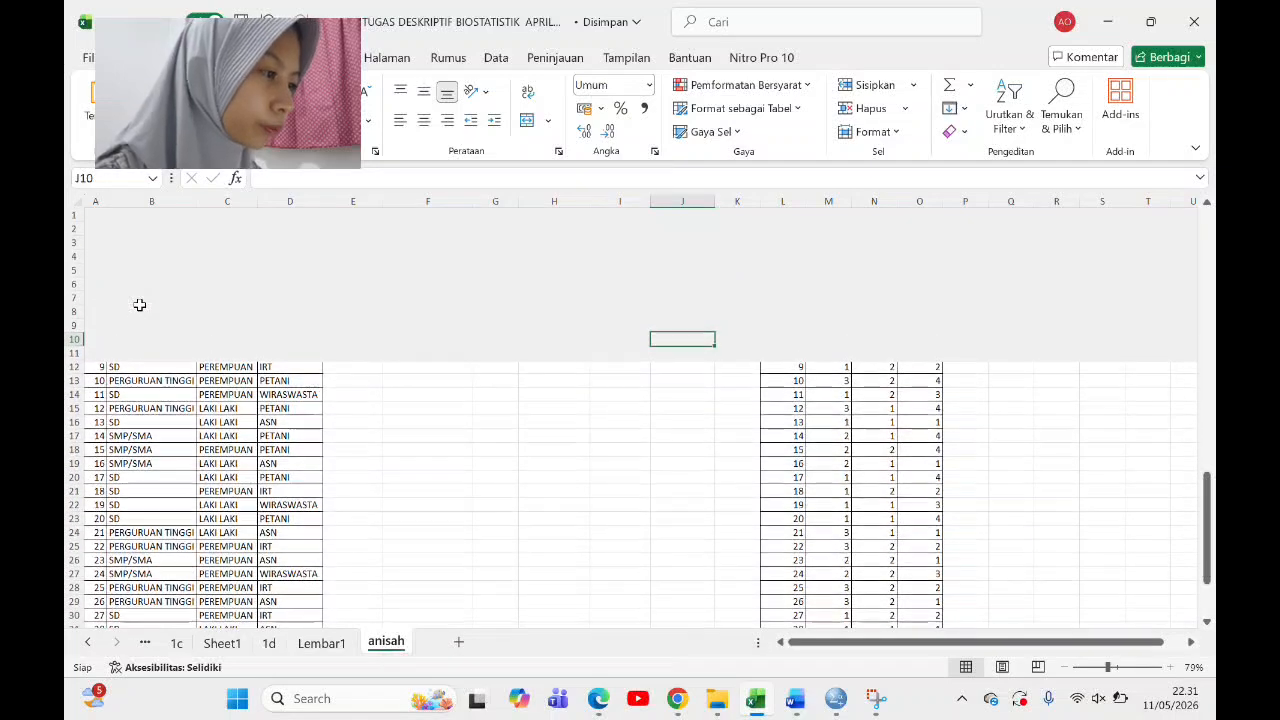
pyautogui.scroll(2, 140, 305)
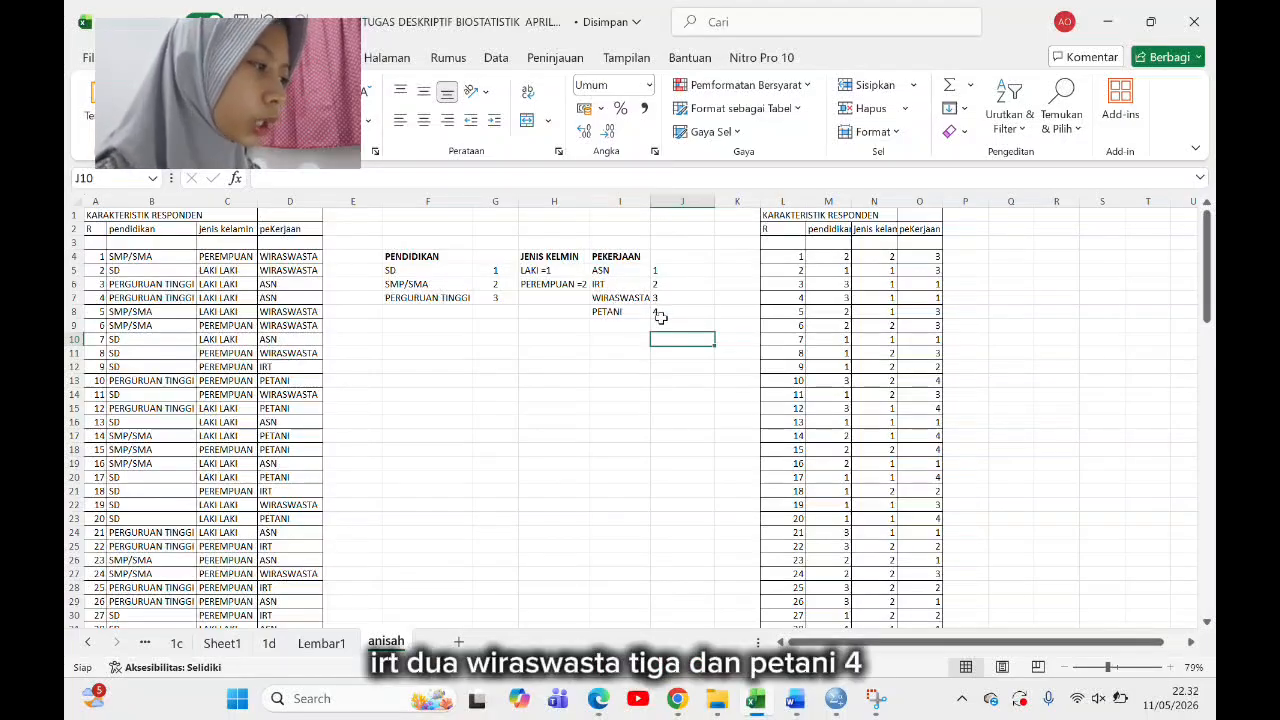
pyautogui.hscroll(1, 660, 317)
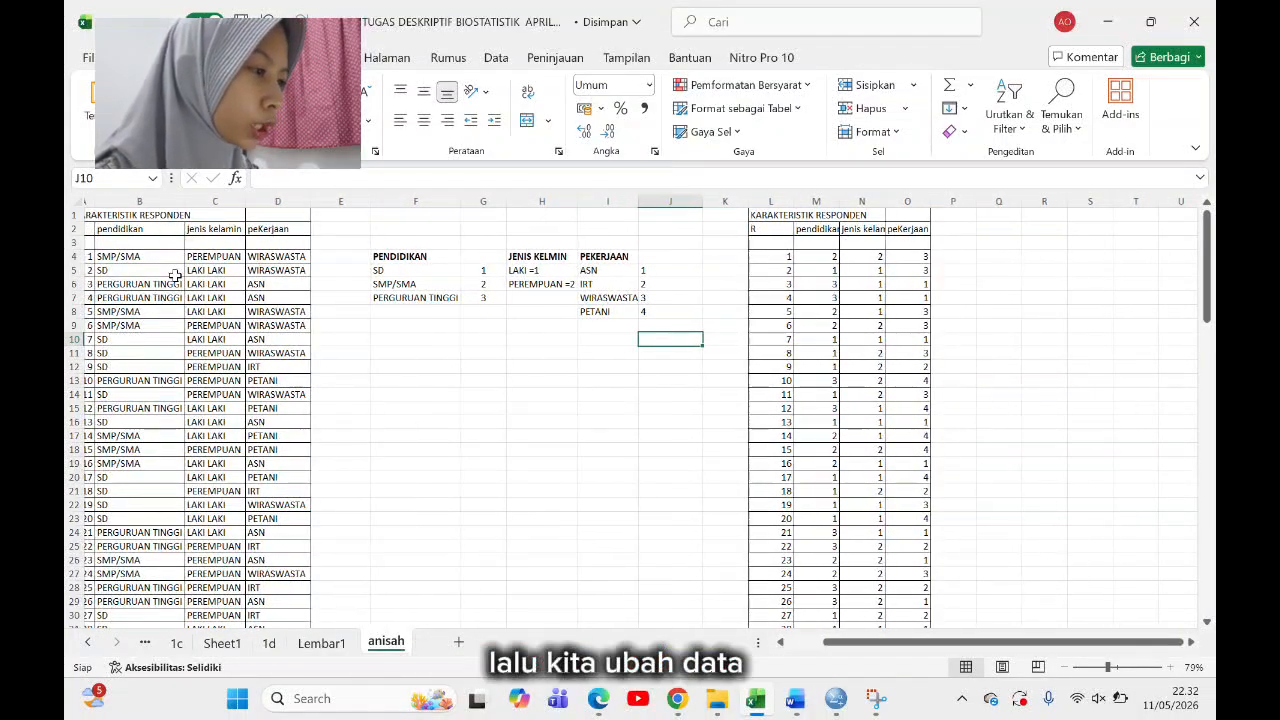
pyautogui.hscroll(3, 175, 276)
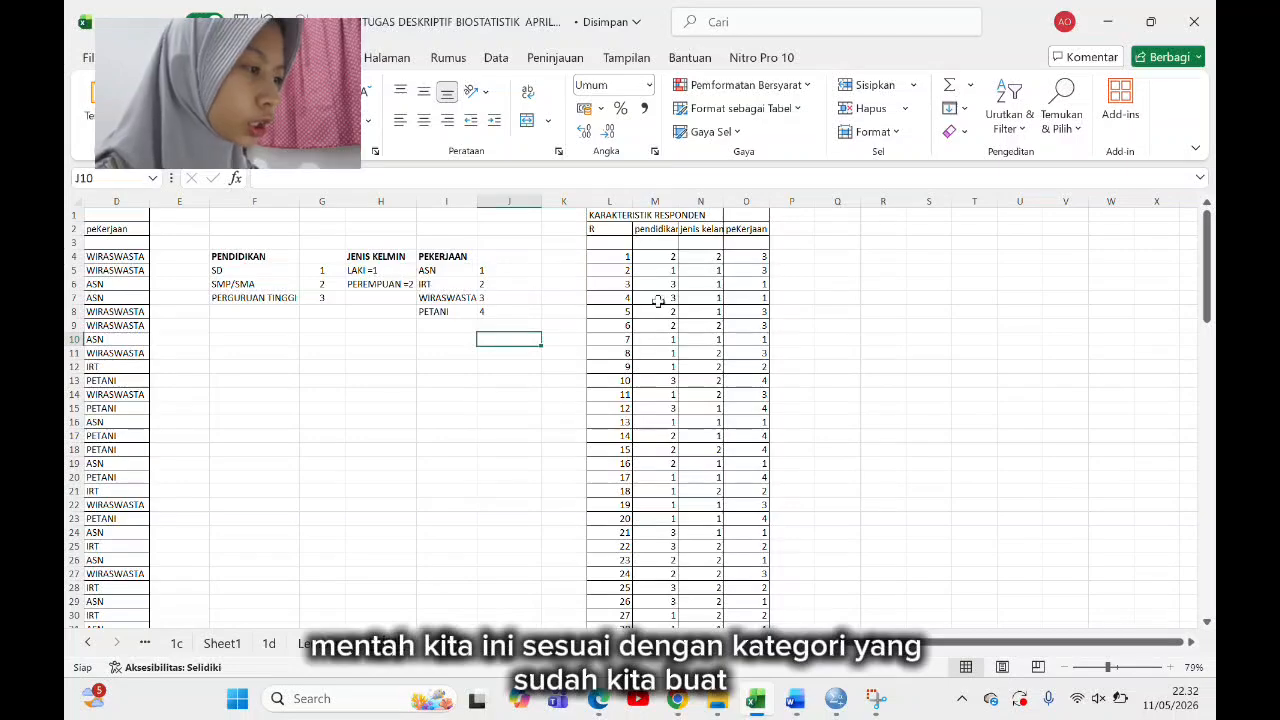
pyautogui.scroll(-3, 698, 311)
pyautogui.scroll(2, 698, 311)
# Step: Examine the Jawaban code key and compare the raw and coded questionnaire answers for Pengetahuan tentang batuk and pelaksanaan swamedikasi
pyautogui.scroll(-10, 291, 443)
pyautogui.hscroll(-3, 292, 443)
pyautogui.scroll(-9, 292, 443)
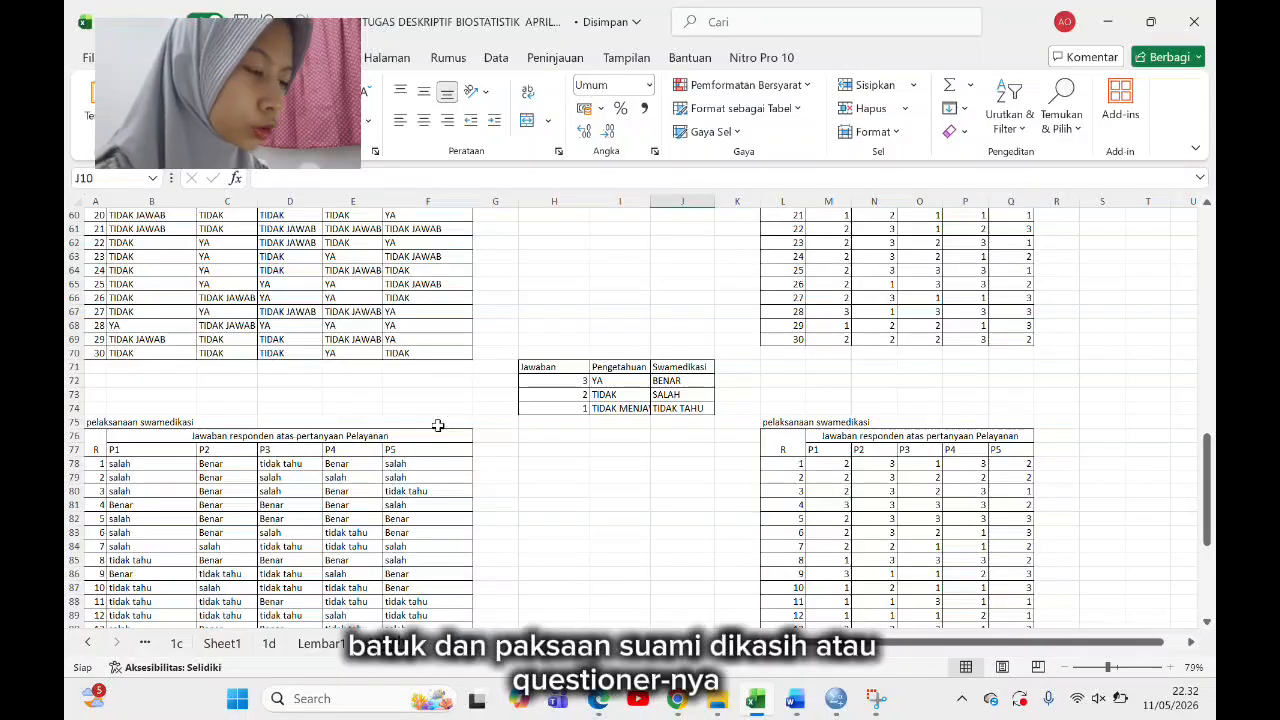
pyautogui.hscroll(2, 434, 423)
pyautogui.hscroll(1, 493, 410)
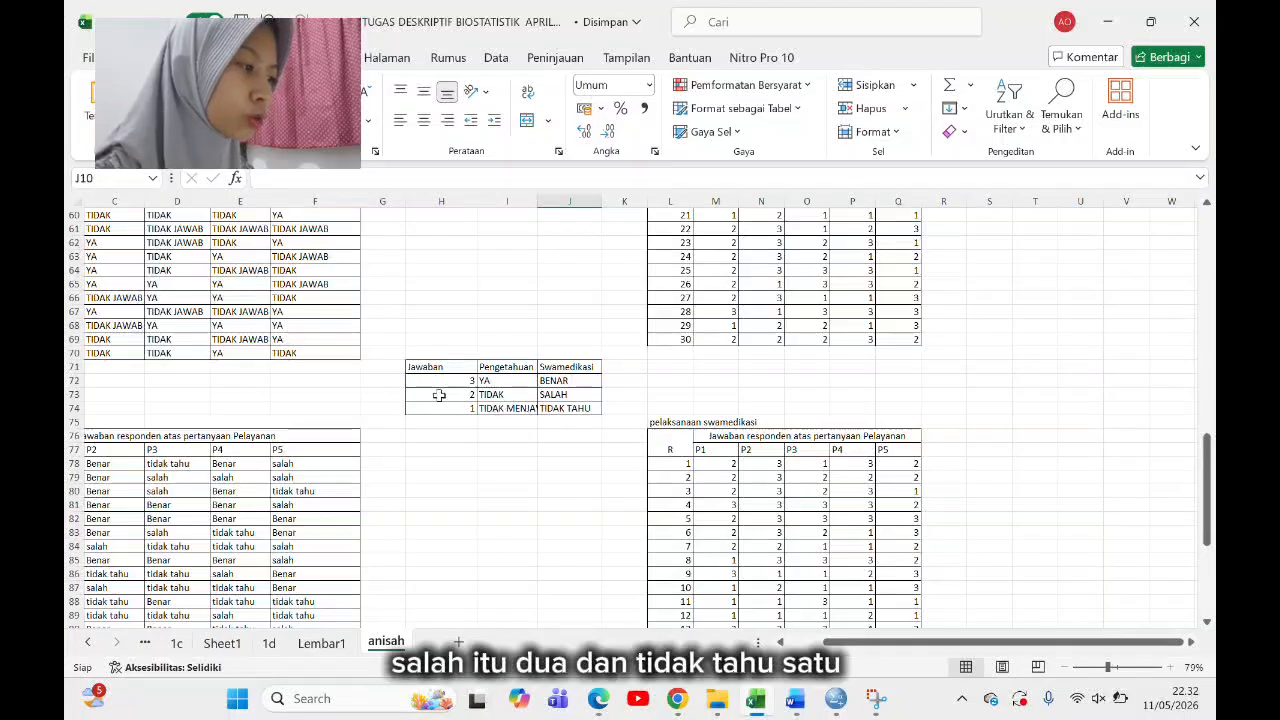
pyautogui.scroll(2, 591, 437)
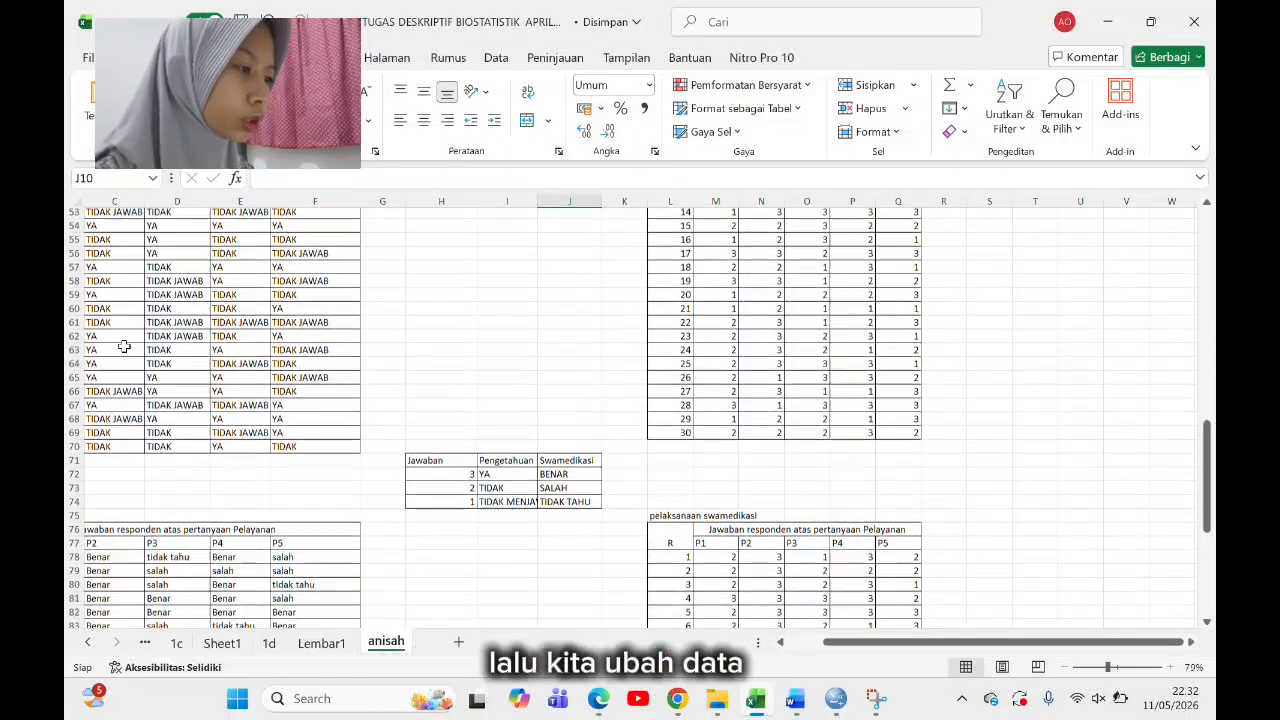
pyautogui.hscroll(-2, 125, 390)
pyautogui.scroll(-2, 140, 385)
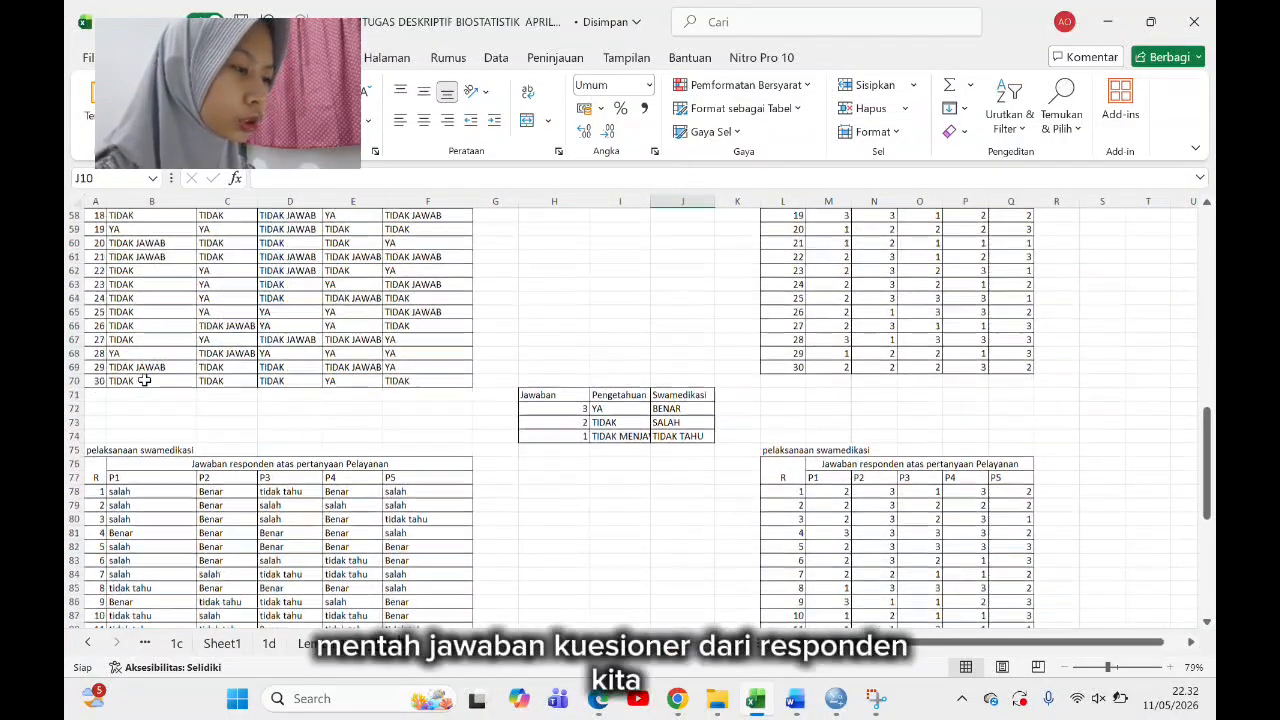
pyautogui.scroll(2, 144, 379)
pyautogui.scroll(-1, 143, 377)
pyautogui.hscroll(1, 815, 311)
pyautogui.scroll(4, 816, 312)
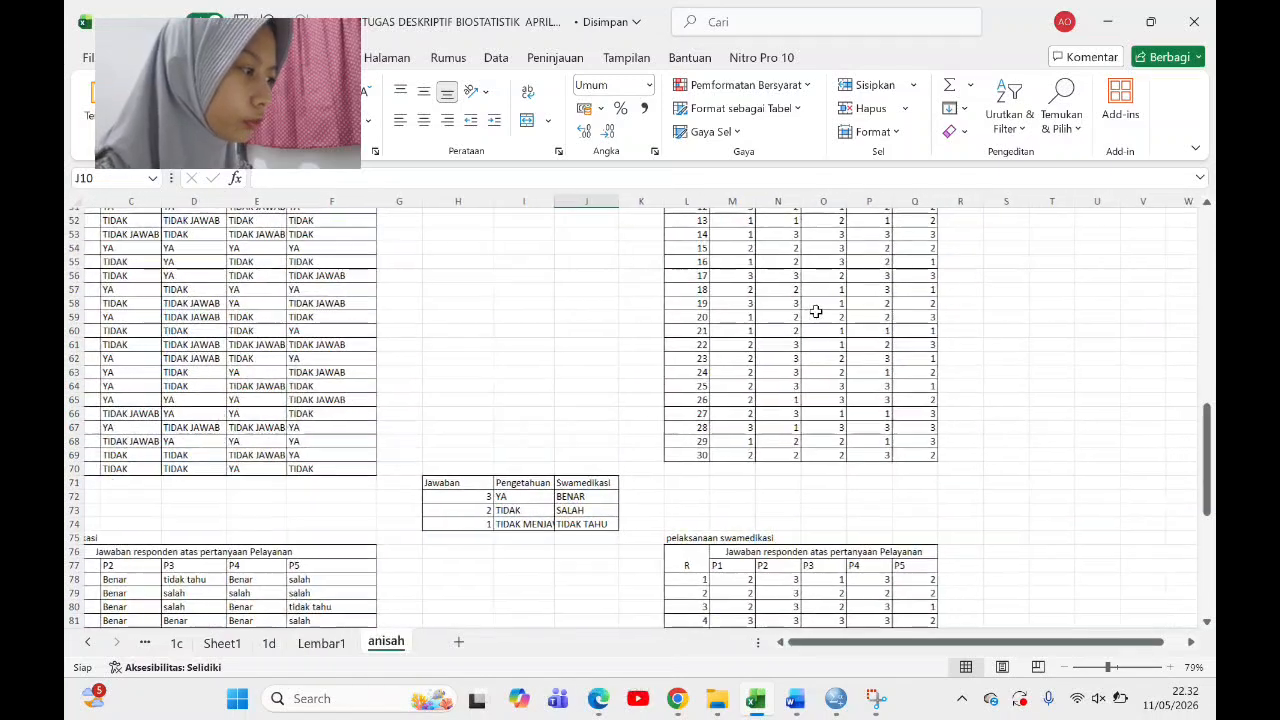
pyautogui.scroll(2, 816, 312)
pyautogui.scroll(-11, 724, 340)
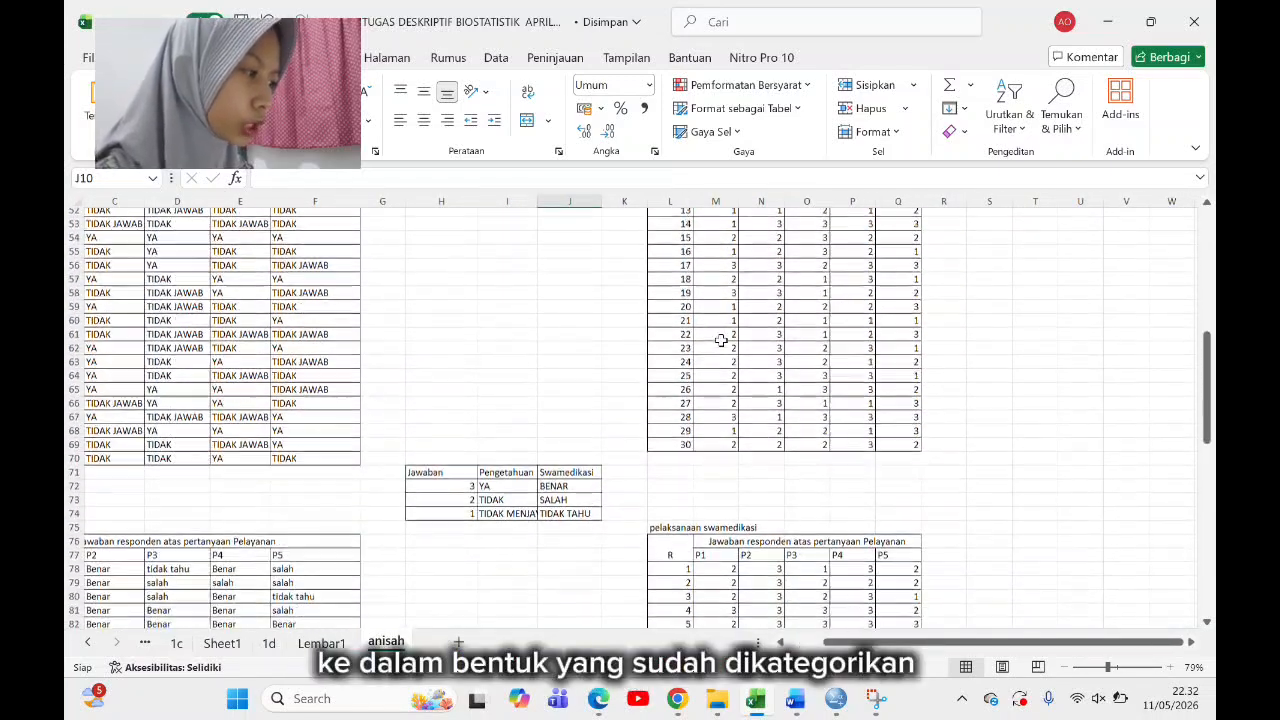
pyautogui.scroll(2, 721, 341)
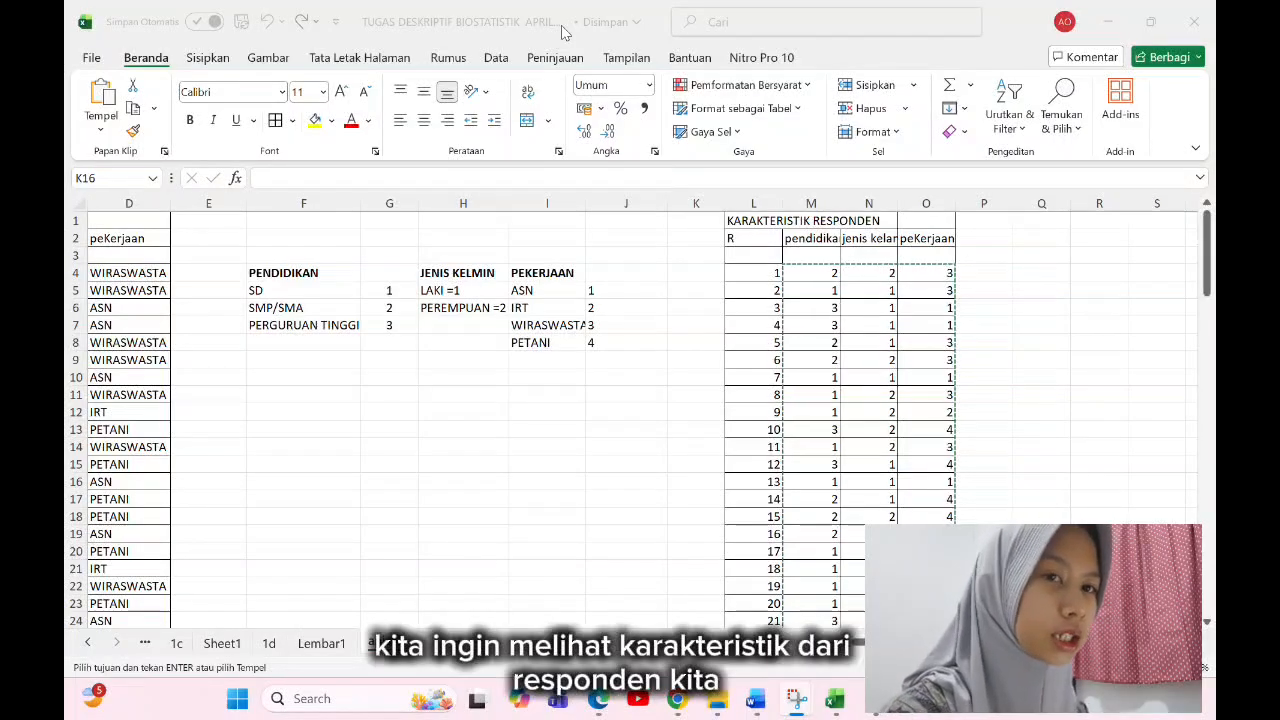
# Step: Copy the coded pendidikan, jenis kelamin and pekerjaan values of all 30 respondents and paste them into the empty SPSS dataset from row 1
pyautogui.click(819, 268)
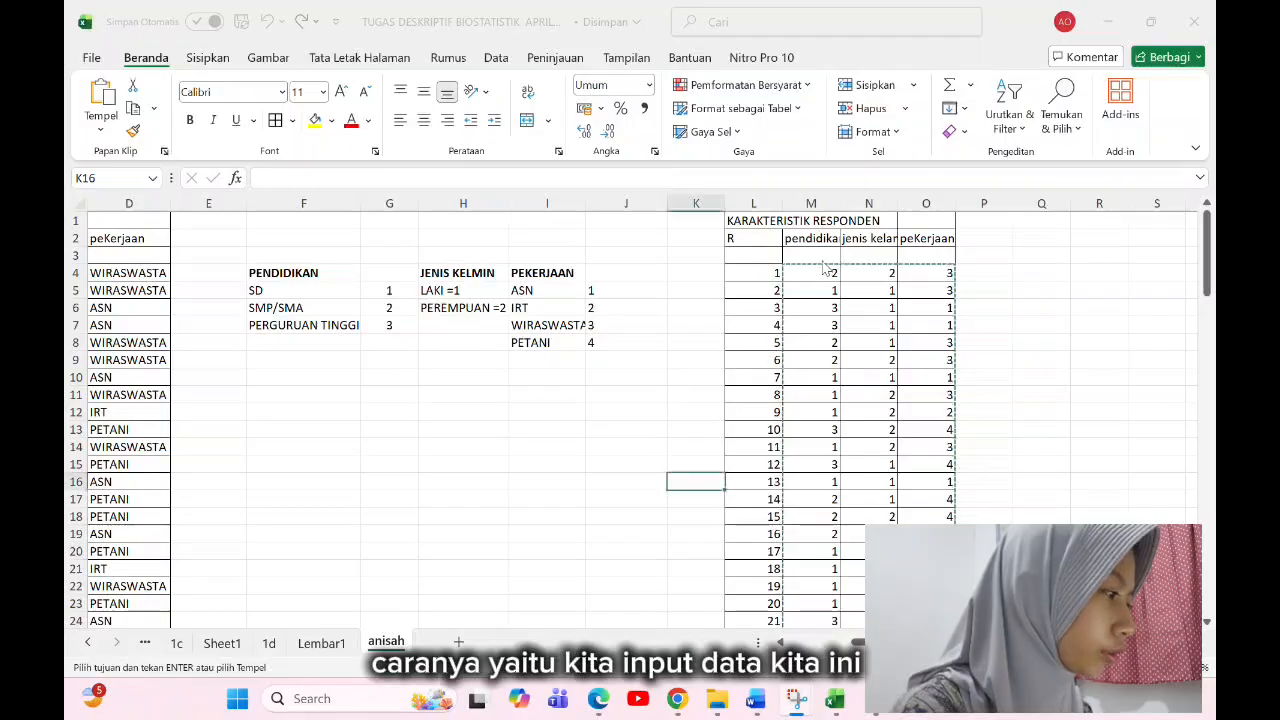
pyautogui.click(818, 270)
pyautogui.moveTo(816, 271); pyautogui.dragTo(920, 586)
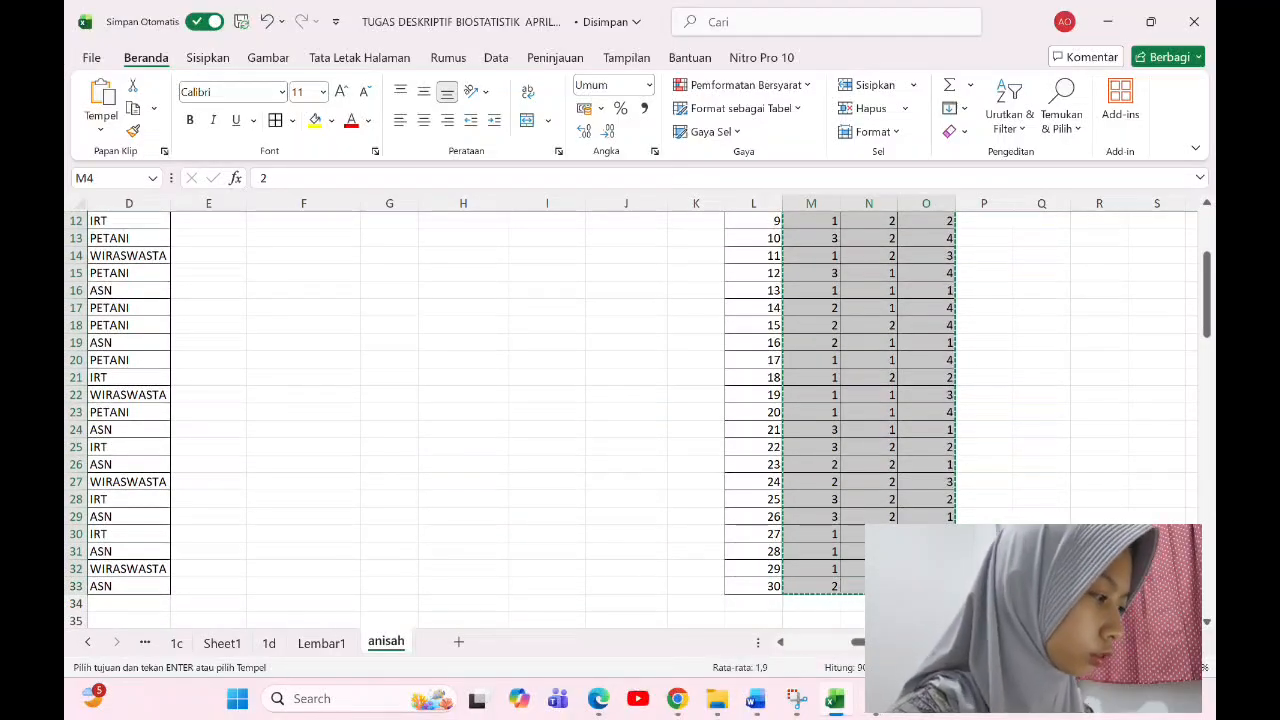
pyautogui.click(822, 604)
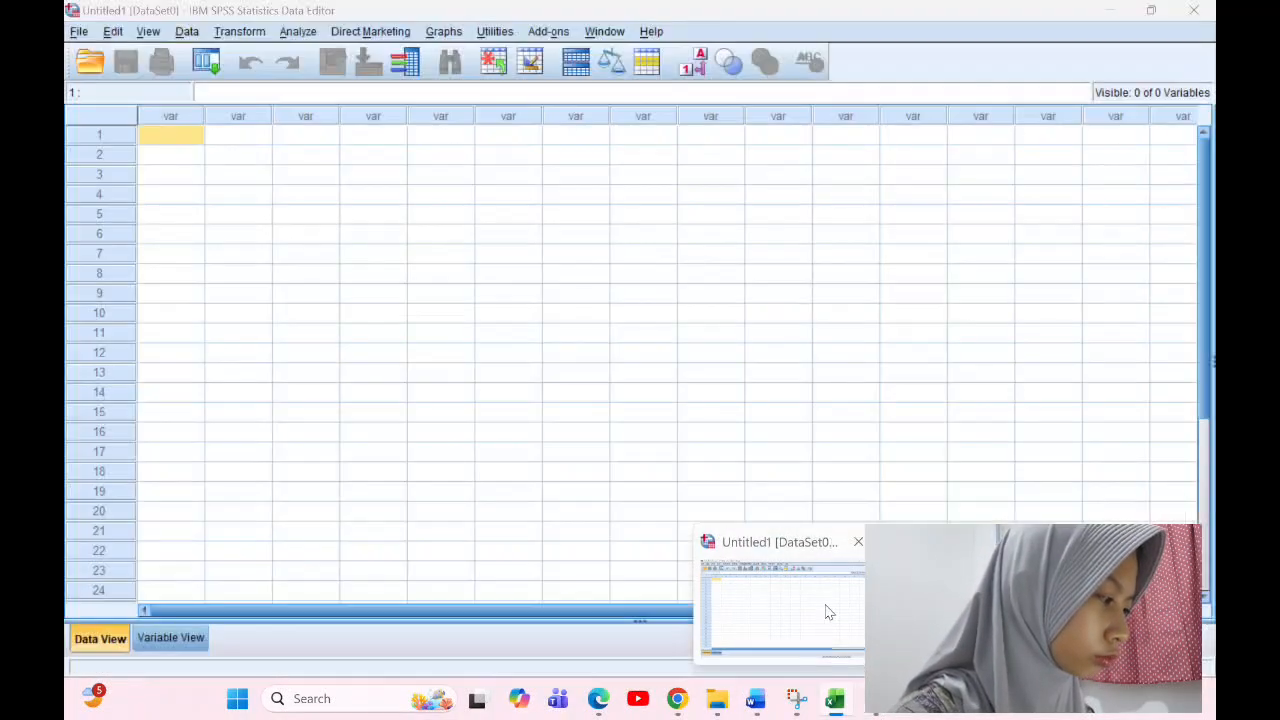
pyautogui.rightClick(149, 135)
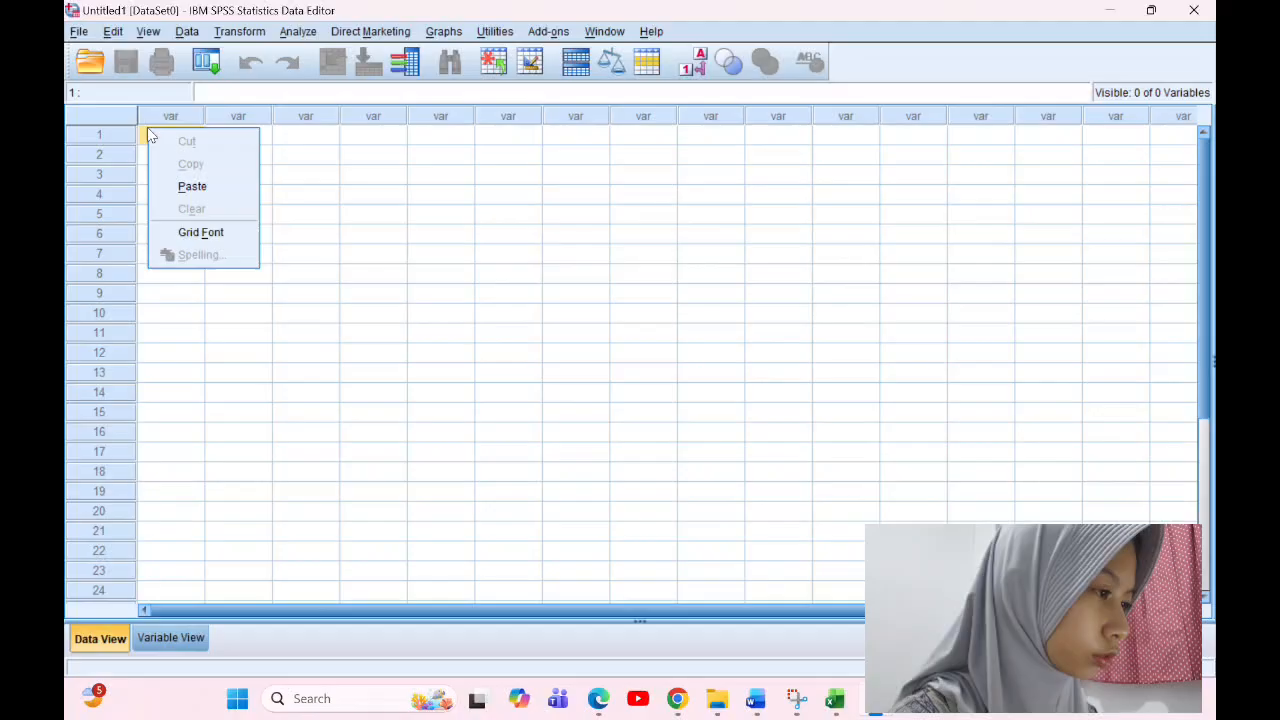
pyautogui.click(191, 186)
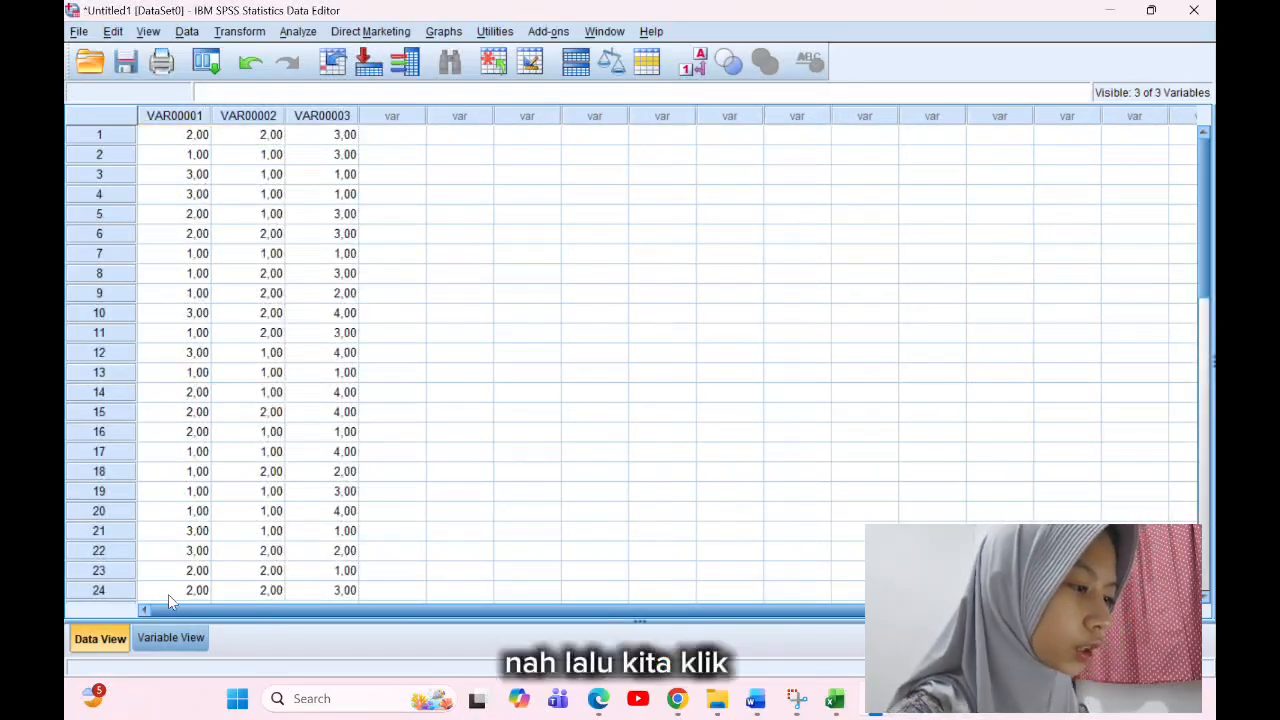
# Step: Rename the three pasted variables as PDD, JK and PKJ in the variable definitions
pyautogui.click(171, 637)
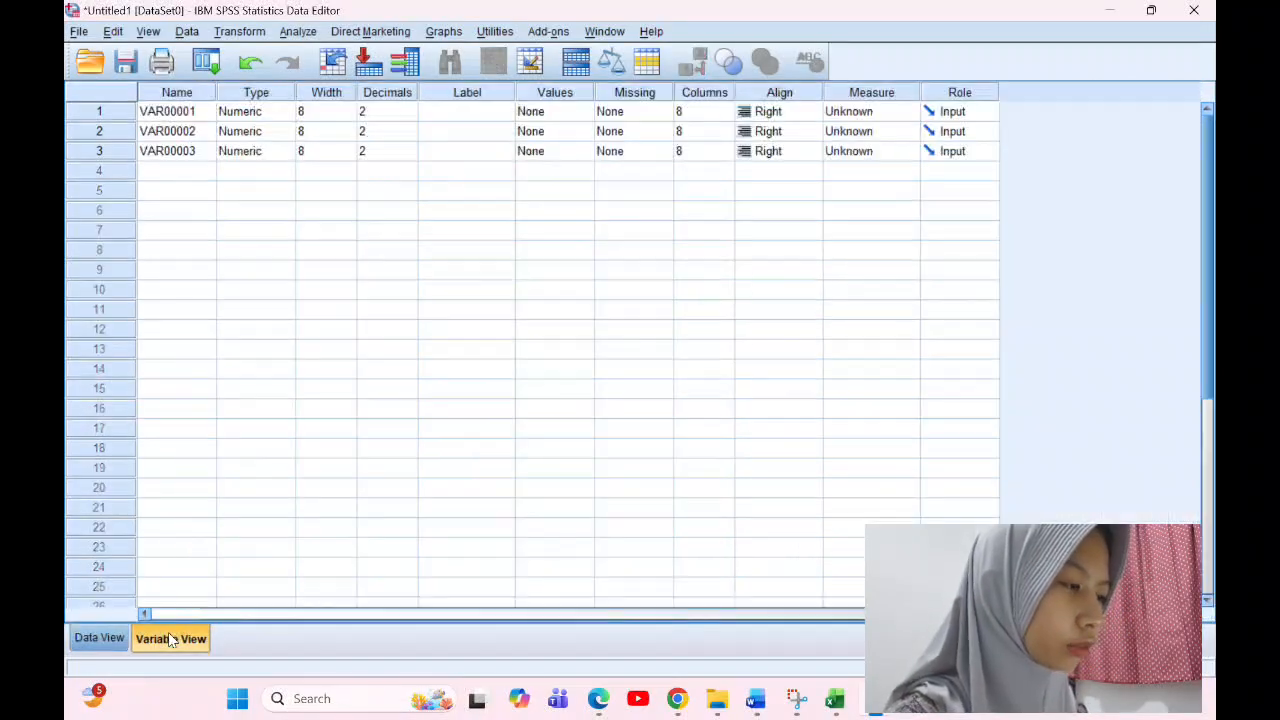
pyautogui.click(172, 113)
pyautogui.press('BackSpace')
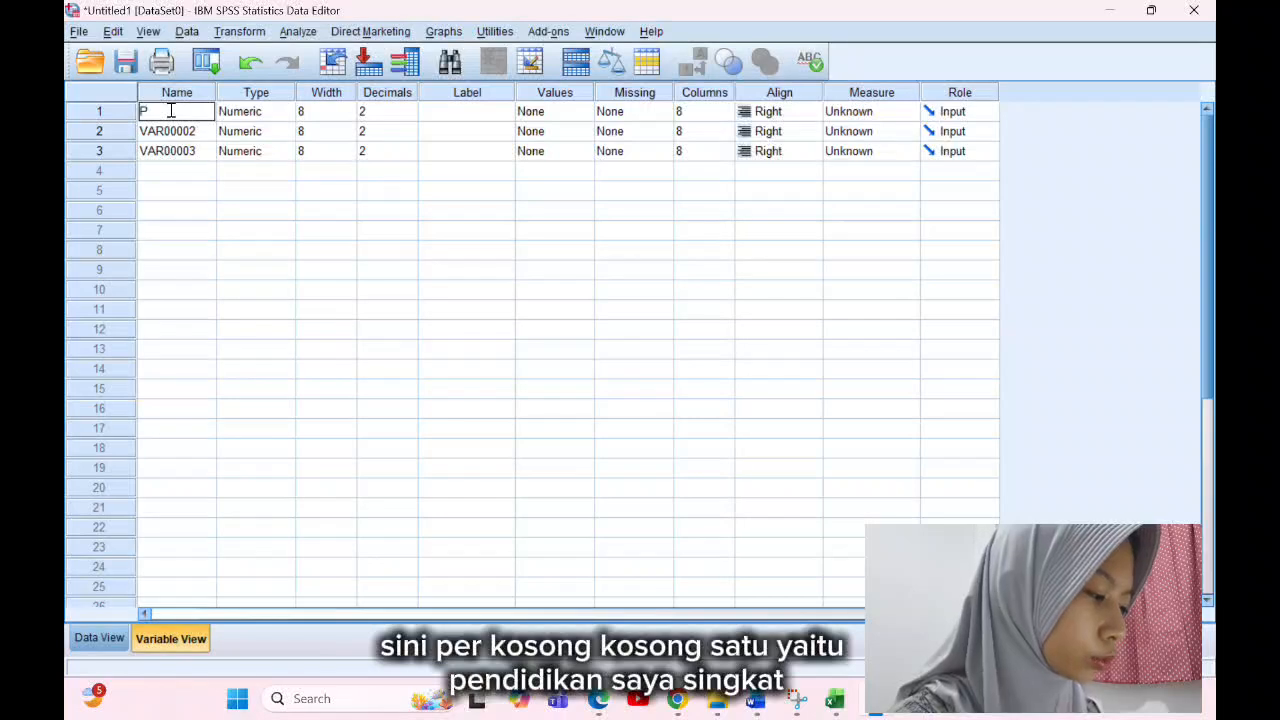
pyautogui.click(205, 131)
pyautogui.press('BackSpace')
pyautogui.write('JK')
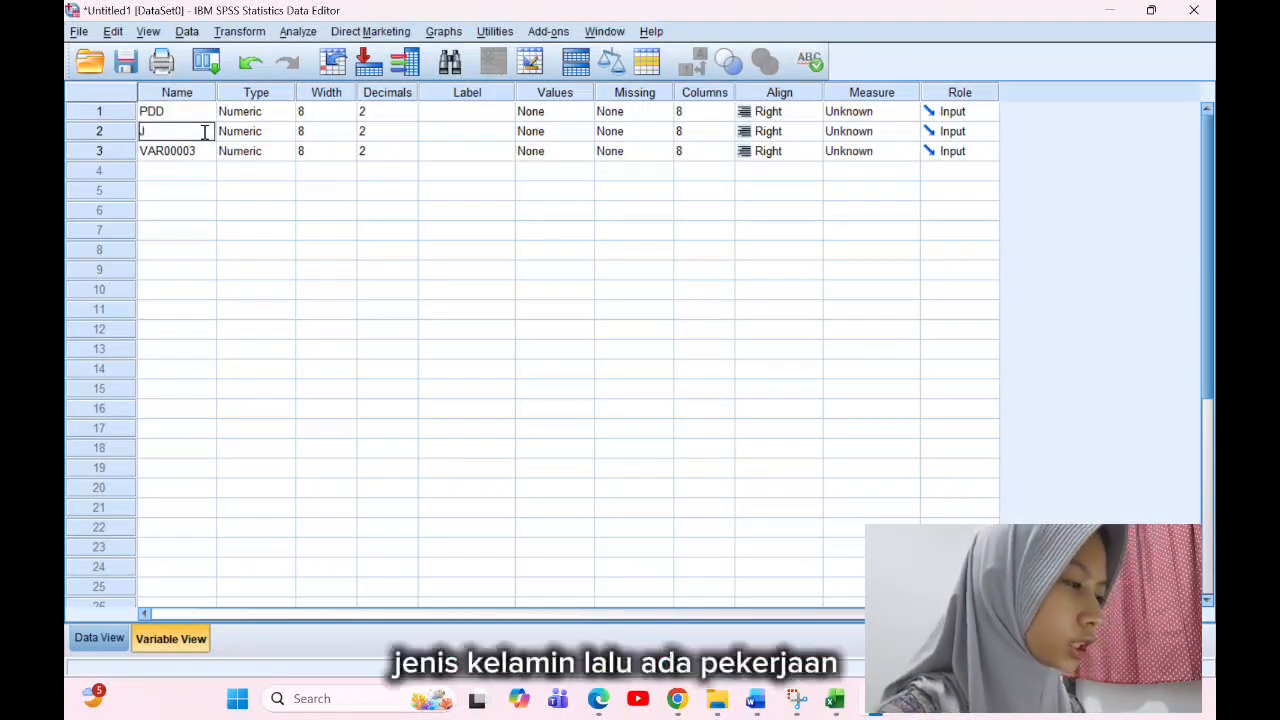
pyautogui.click(203, 149)
pyautogui.press('BackSpace')
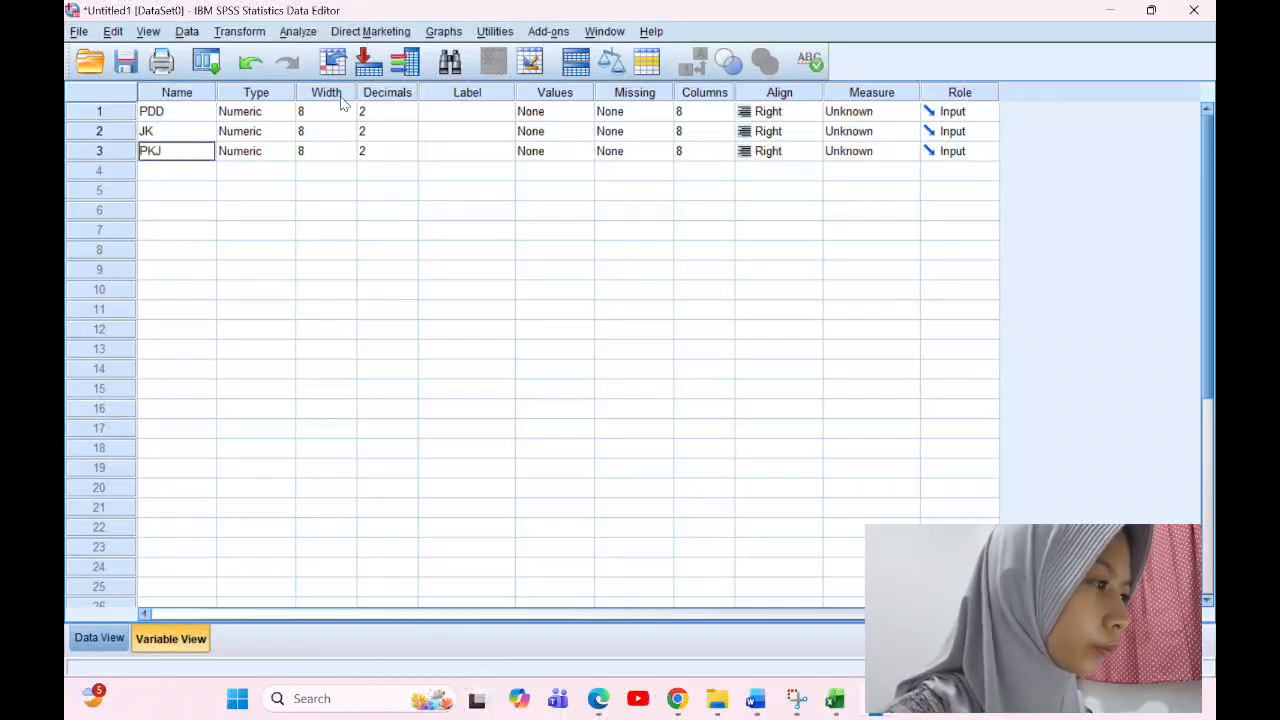
# Step: Set the decimals of the PDD, JK and PKJ variables to 0
pyautogui.click(371, 110)
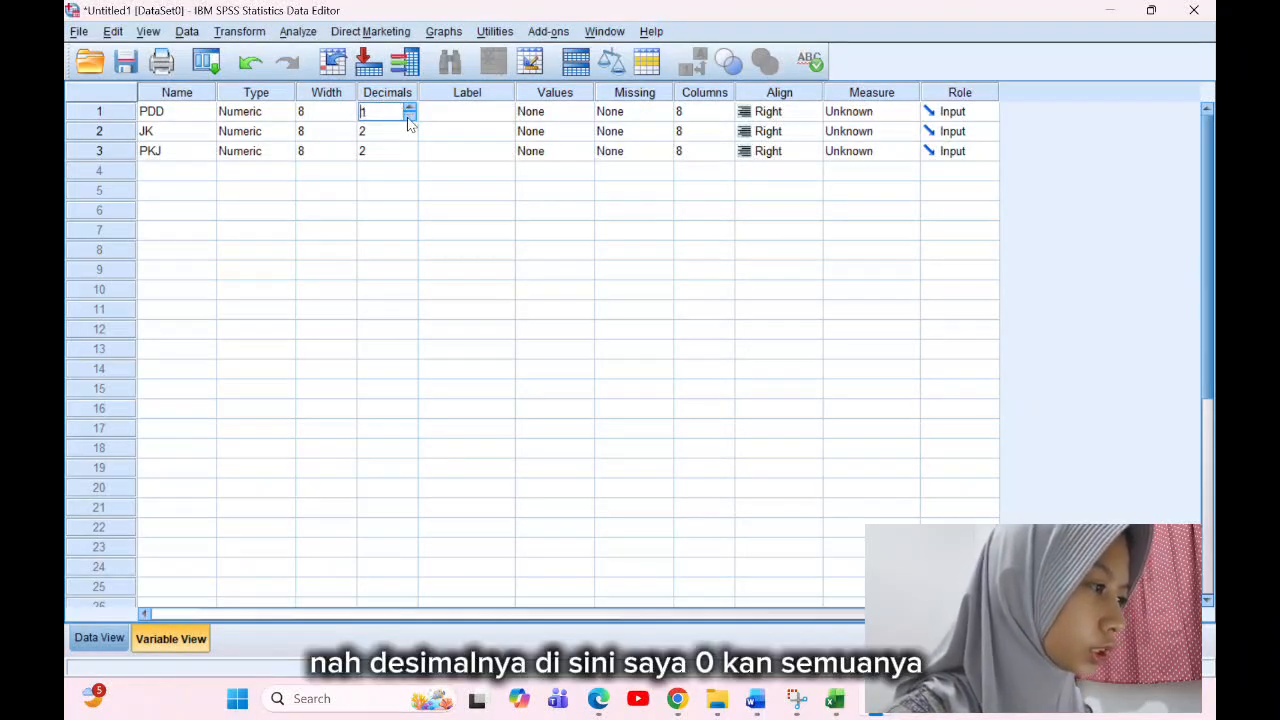
pyautogui.click(409, 132)
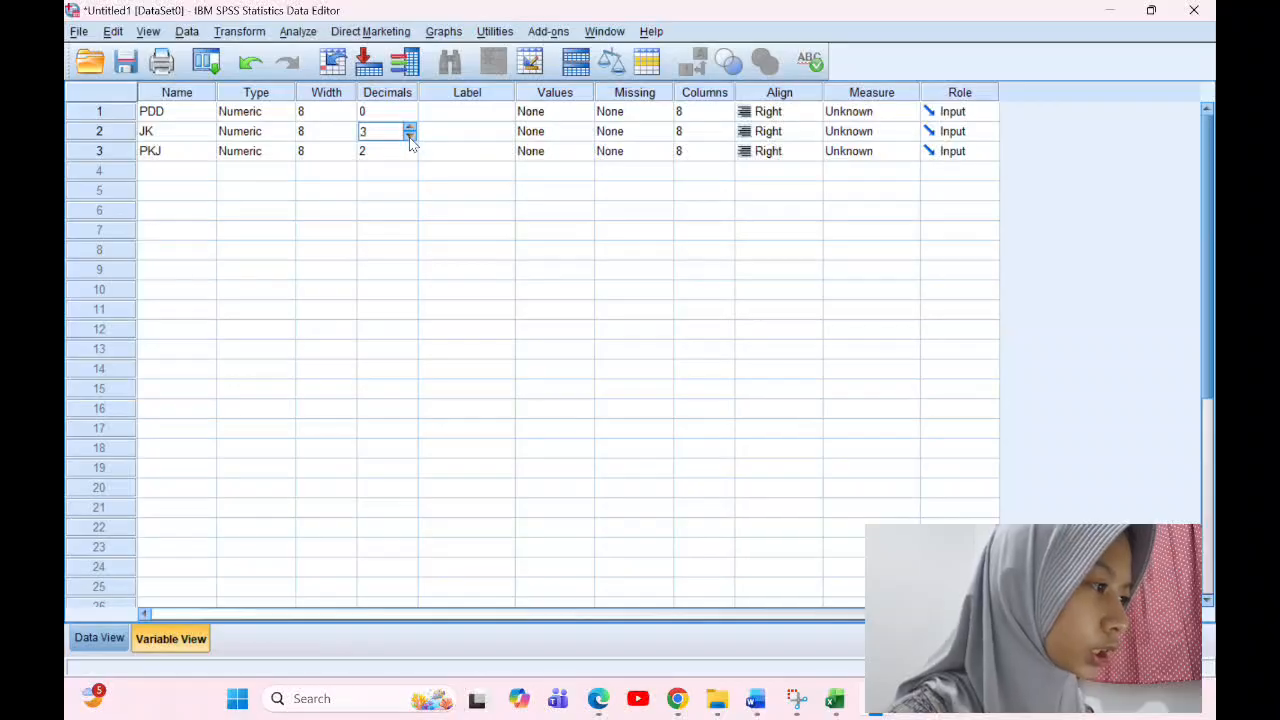
pyautogui.click(410, 137)
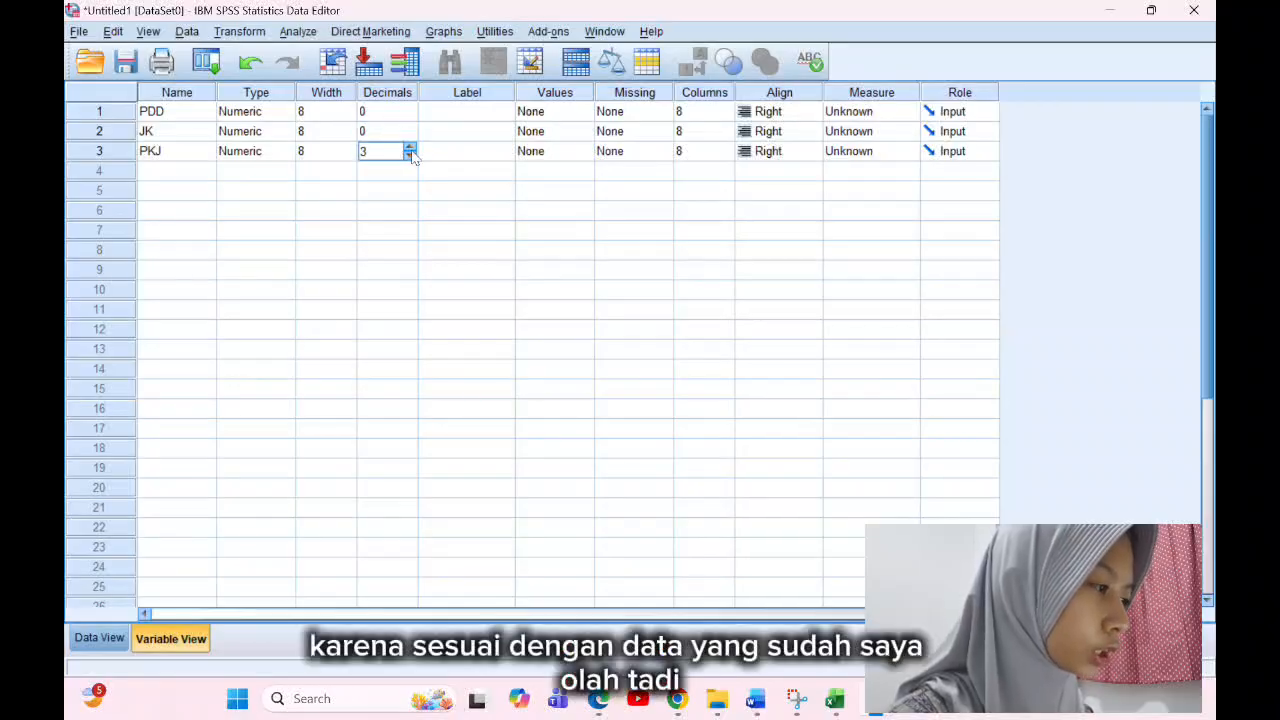
pyautogui.click(410, 155)
pyautogui.click(410, 155)
pyautogui.click(410, 155)
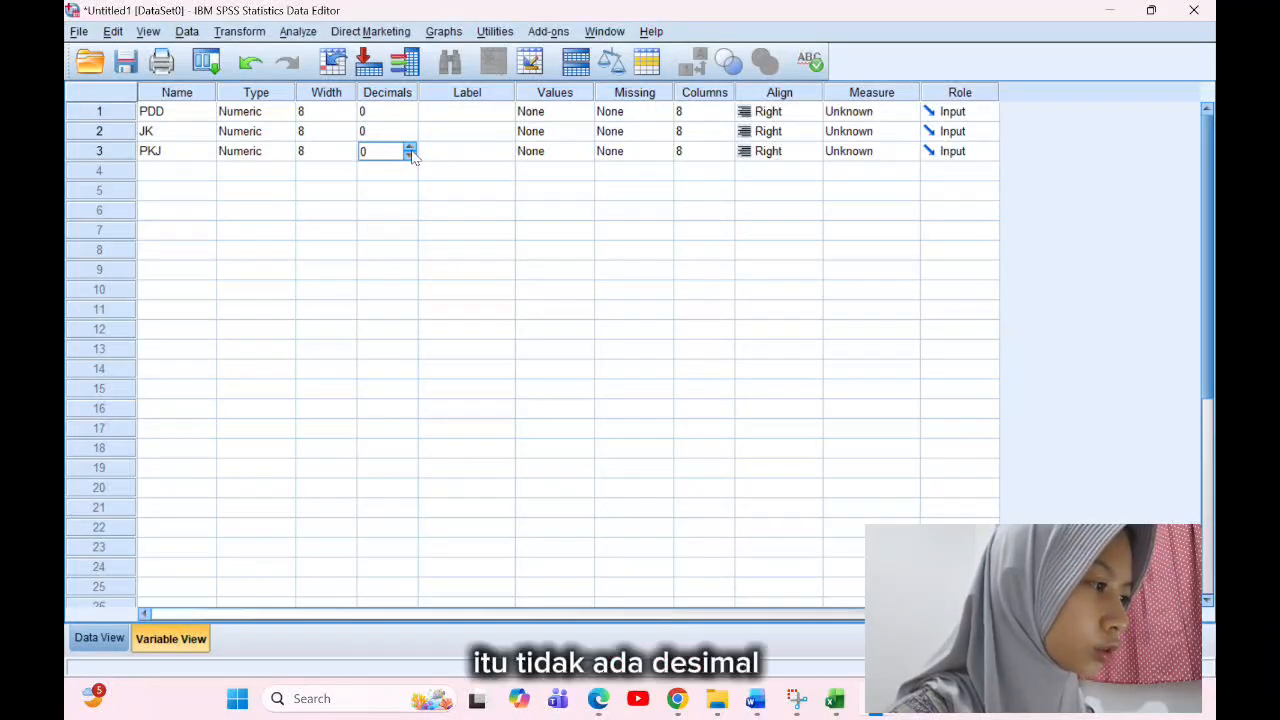
# Step: Define the value labels of PDD as 1 = SD, 2 = SMP/SMA and 3 = PERGURUAN TINGGI
pyautogui.click(538, 116)
pyautogui.click(584, 112)
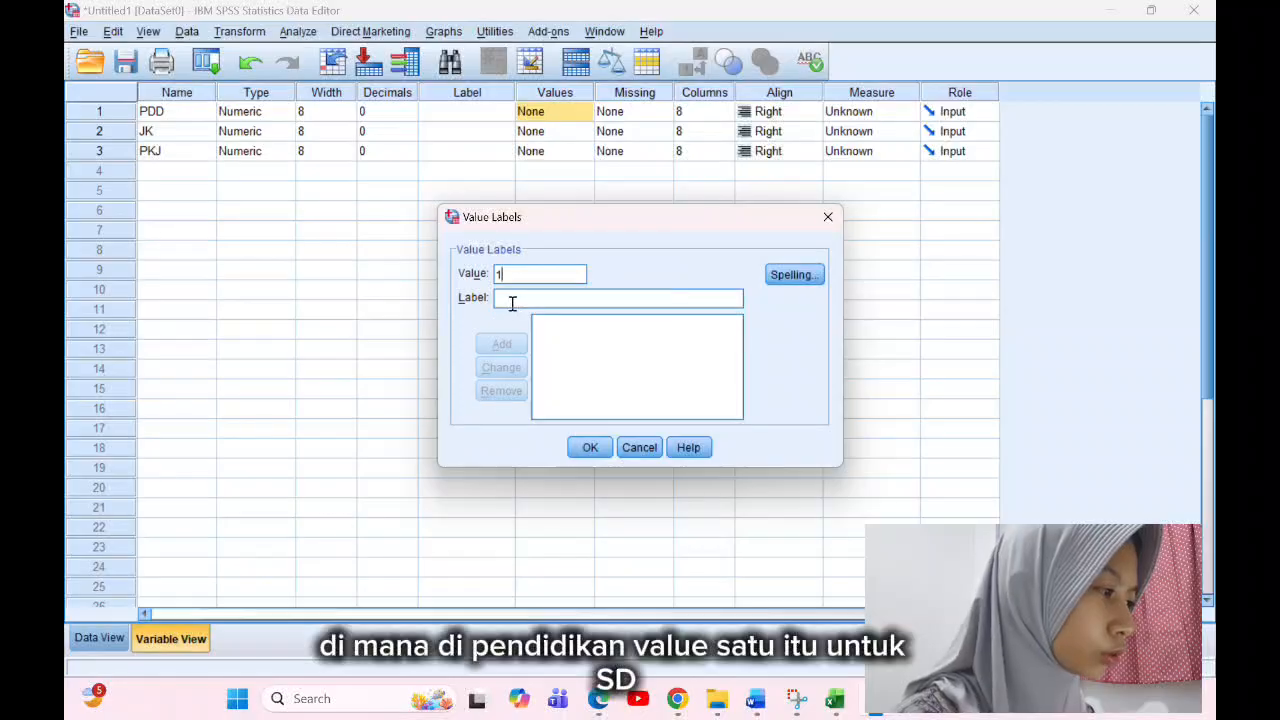
pyautogui.write('SD')
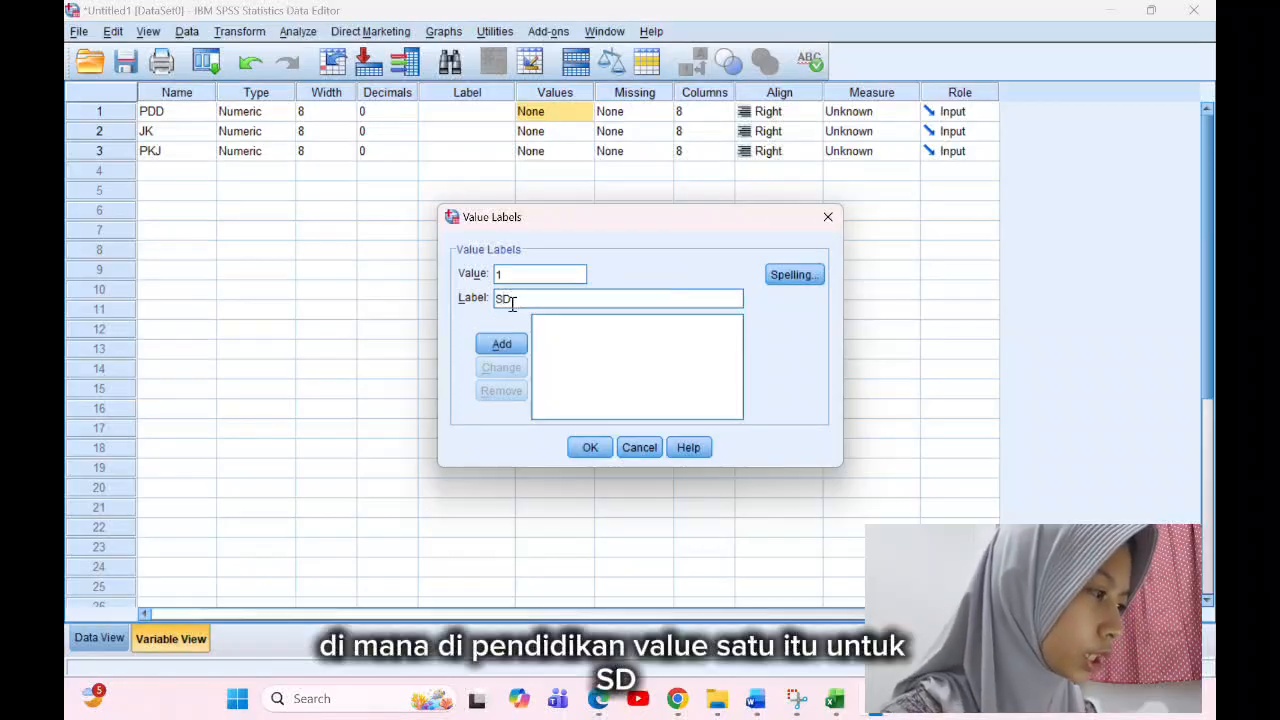
pyautogui.click(501, 344)
pyautogui.write('2')
pyautogui.click(514, 296)
pyautogui.write('SMP/SMA')
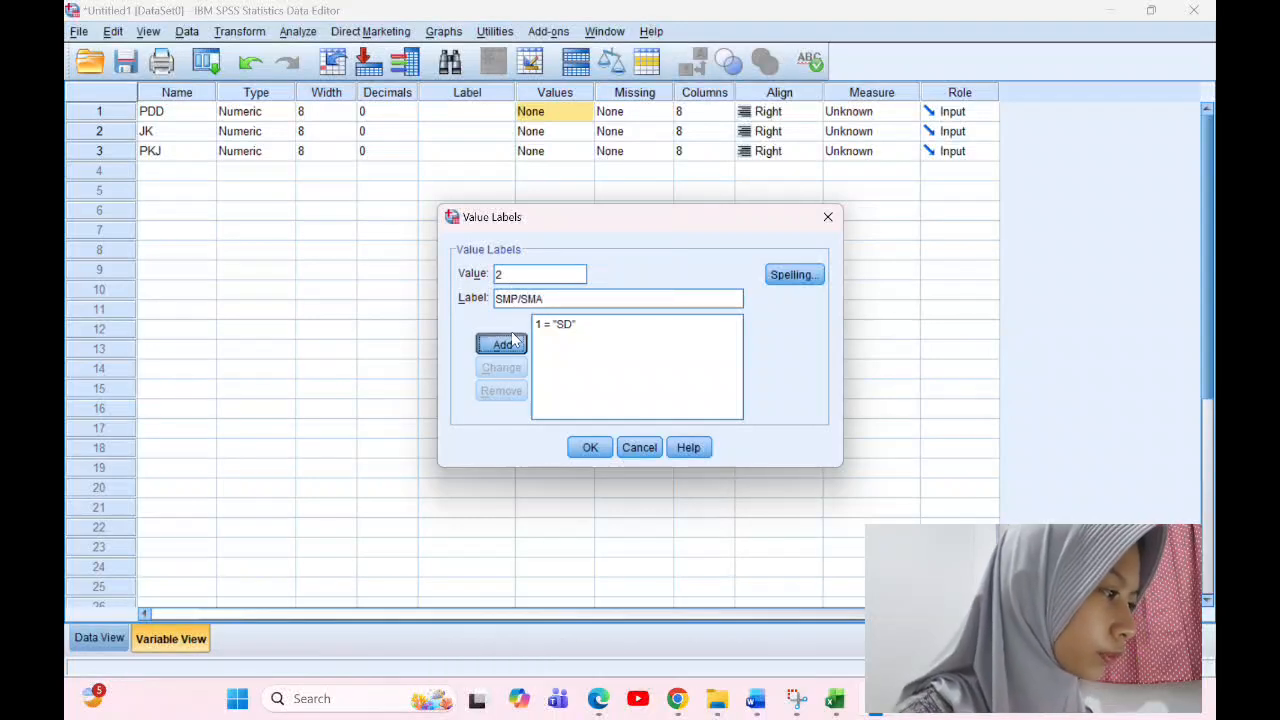
pyautogui.click(510, 342)
pyautogui.write('3')
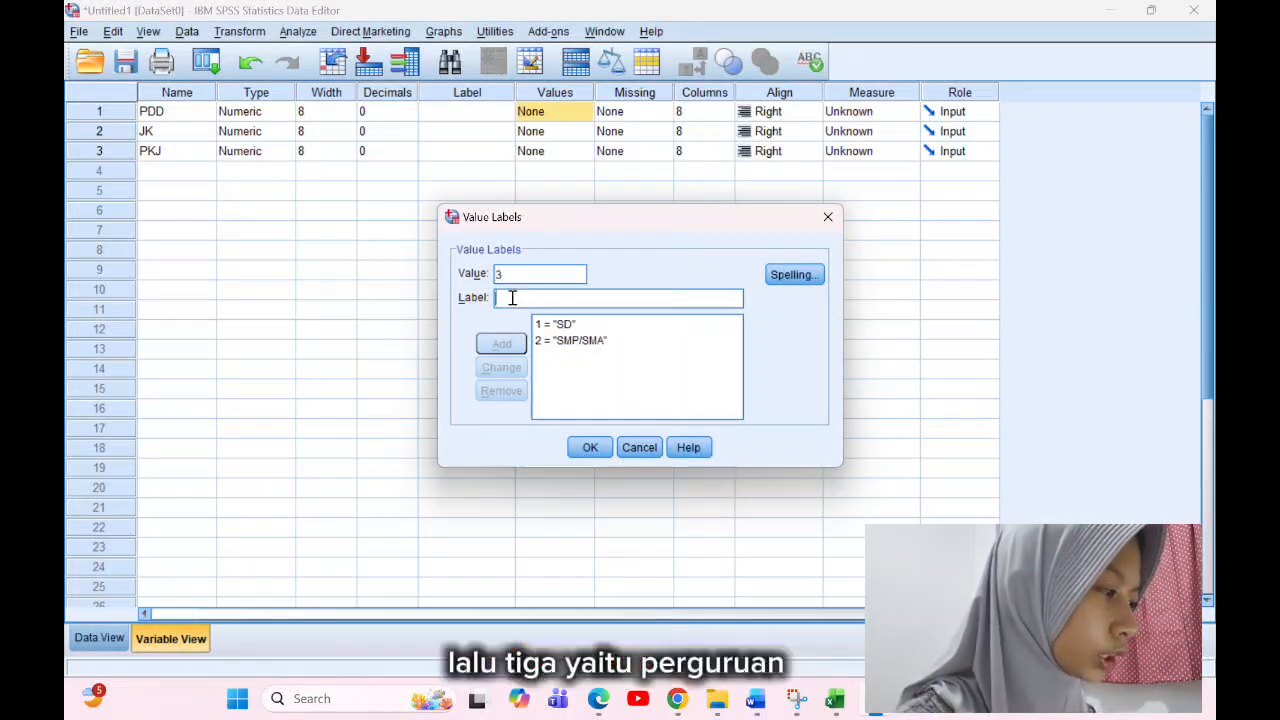
pyautogui.write('PERGURUAN TINGGI')
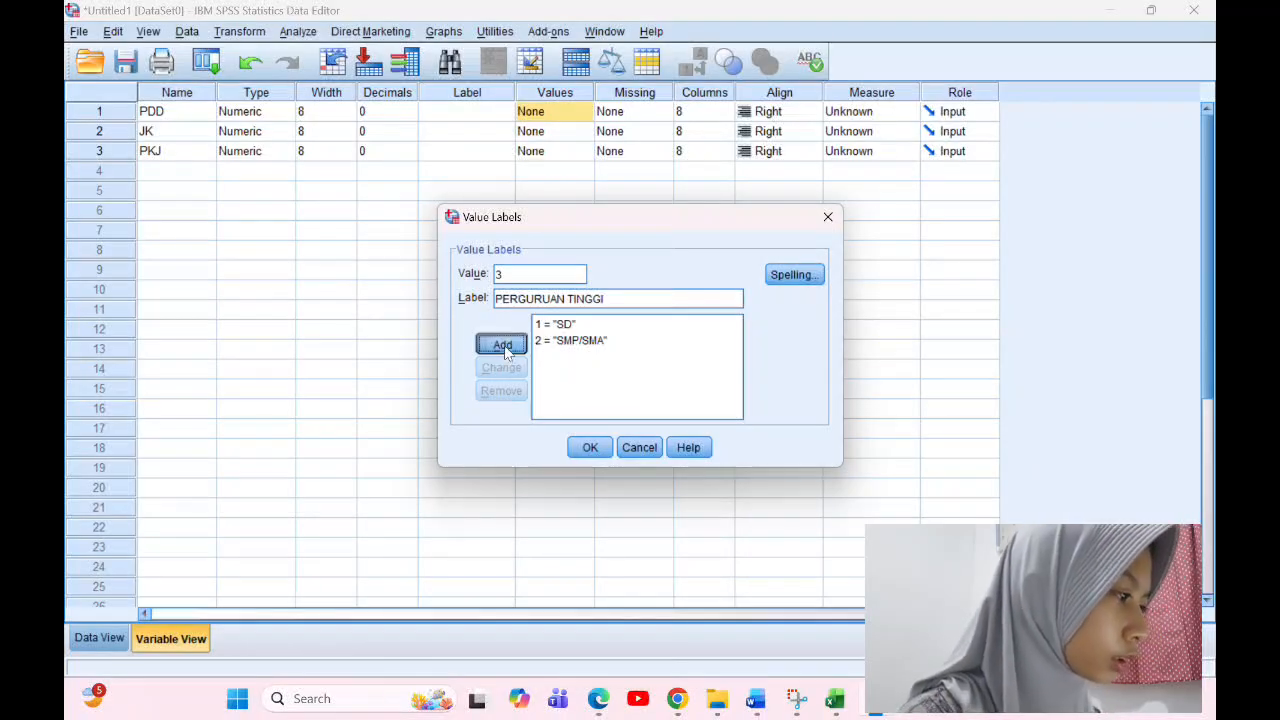
pyautogui.click(501, 343)
pyautogui.click(590, 447)
# Step: Define the value labels of JK as 1 = LAKI LAKI and 2 = PEREMPUAN
pyautogui.click(560, 131)
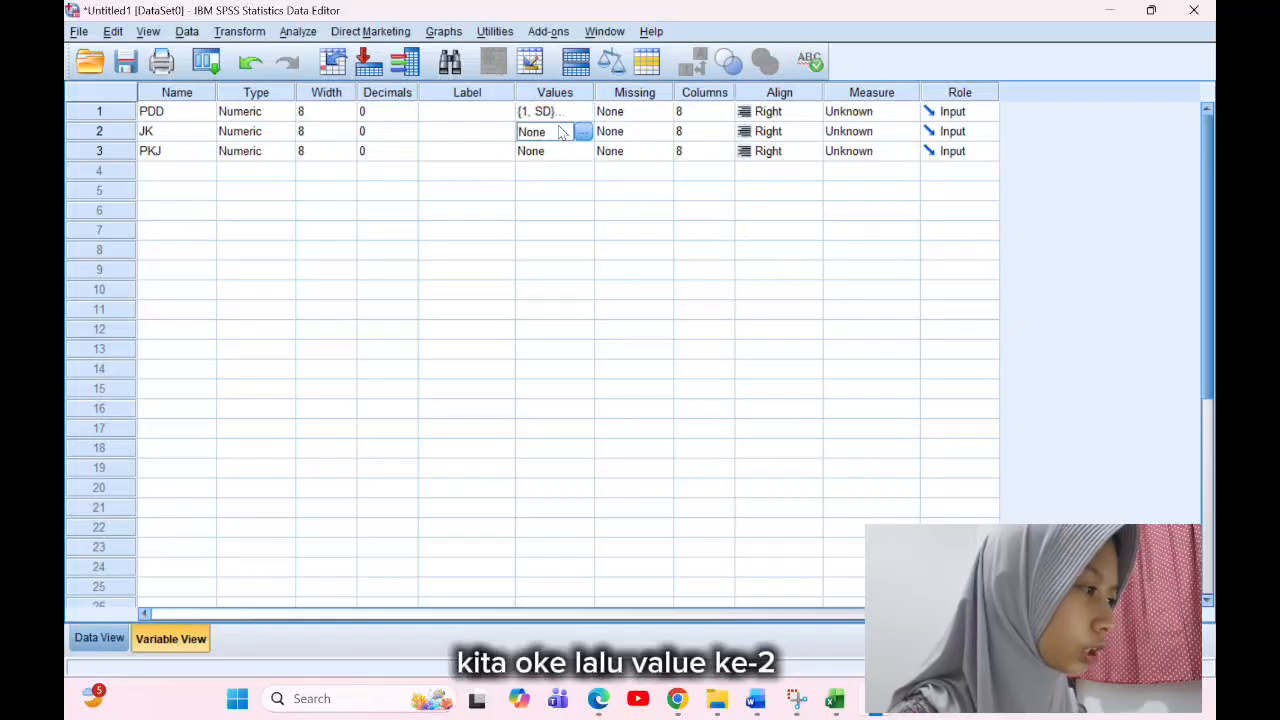
pyautogui.click(582, 131)
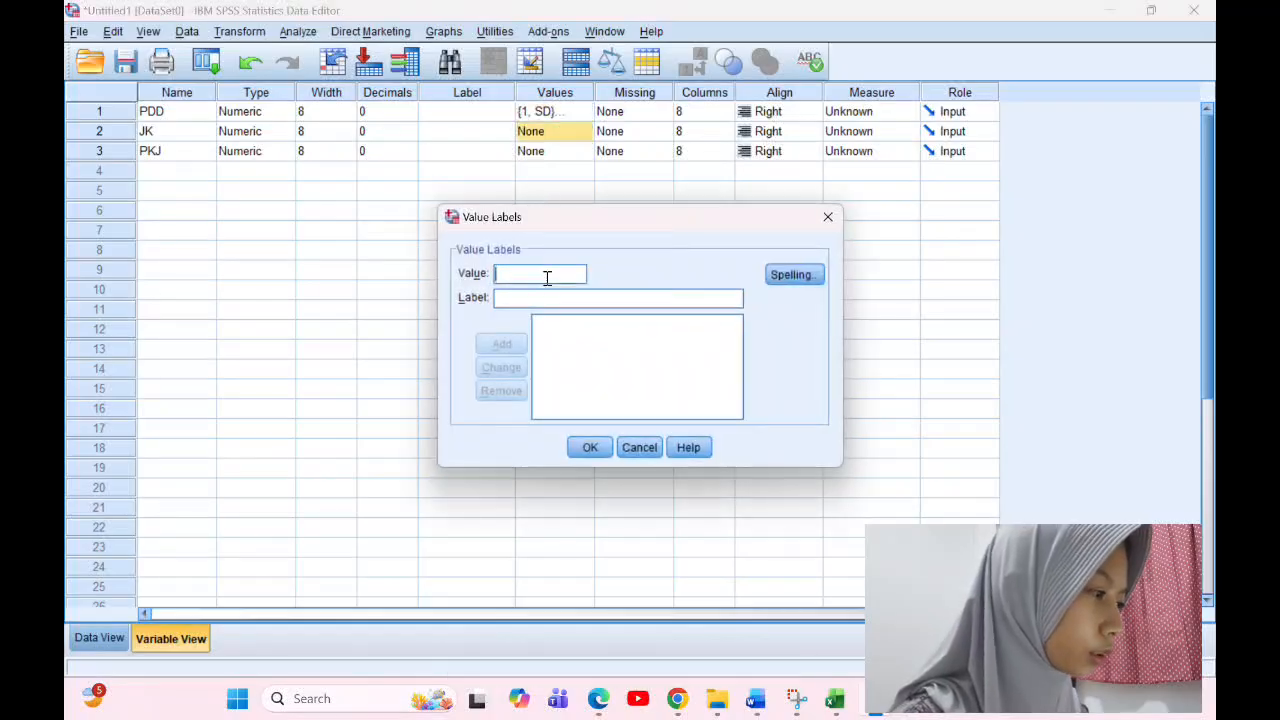
pyautogui.write('1')
pyautogui.click(547, 299)
pyautogui.write('LAKI LAKI')
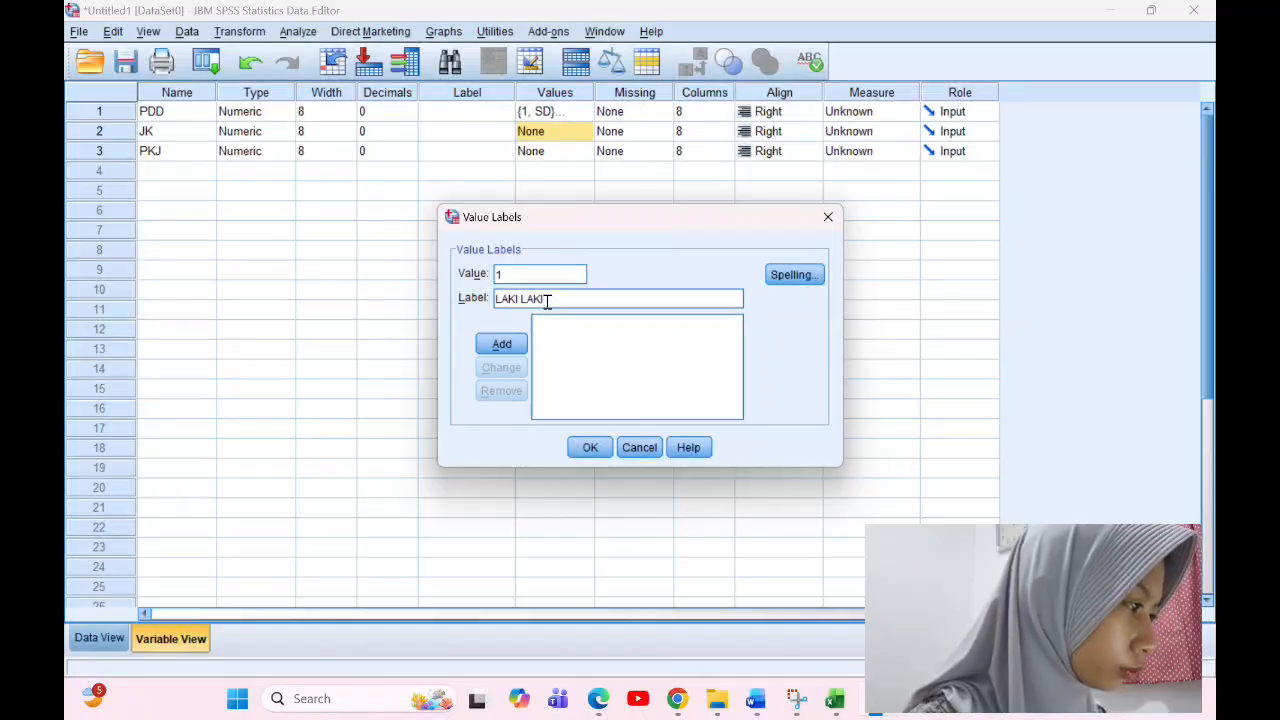
pyautogui.click(519, 343)
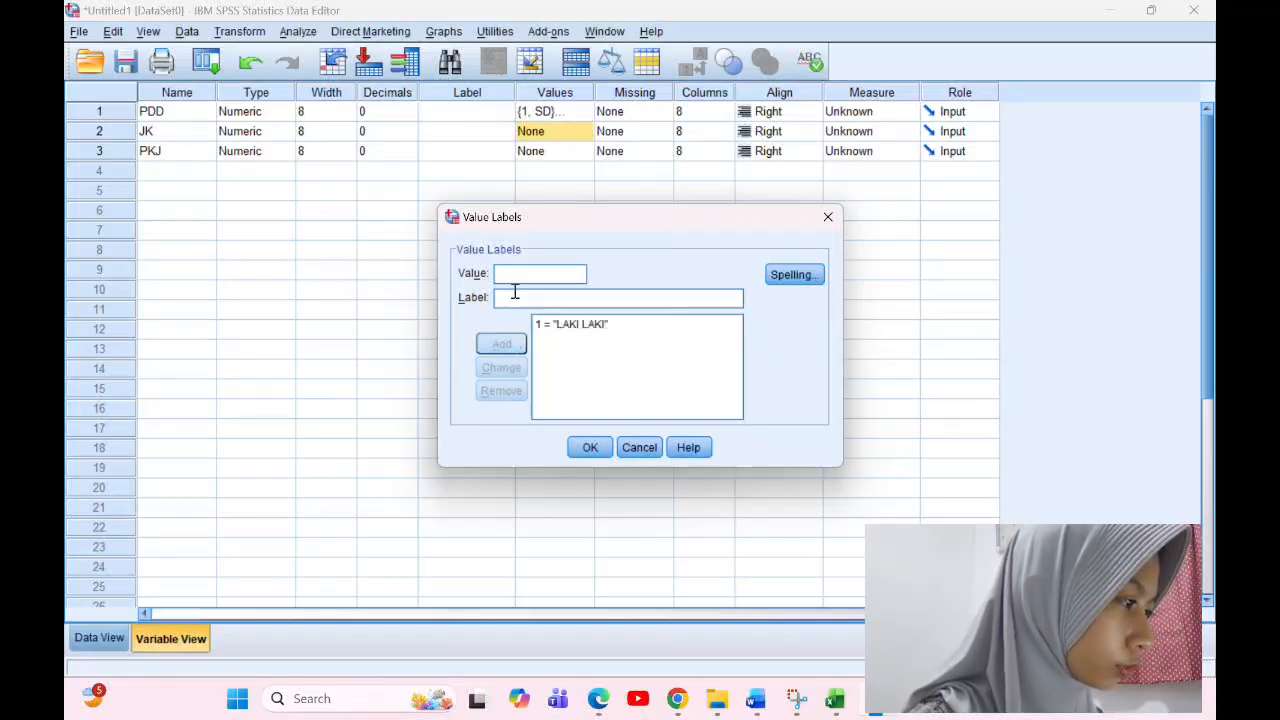
pyautogui.write('2')
pyautogui.click(521, 299)
pyautogui.write('PE')
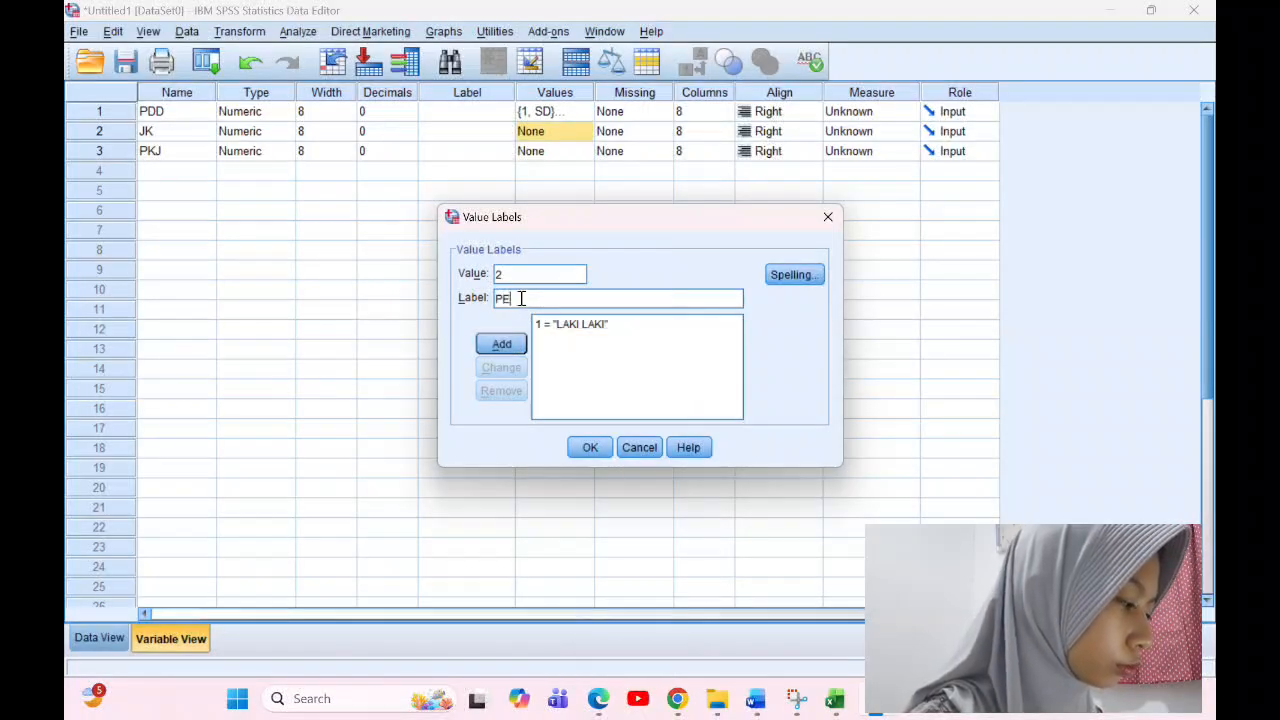
pyautogui.write('REMPUAN')
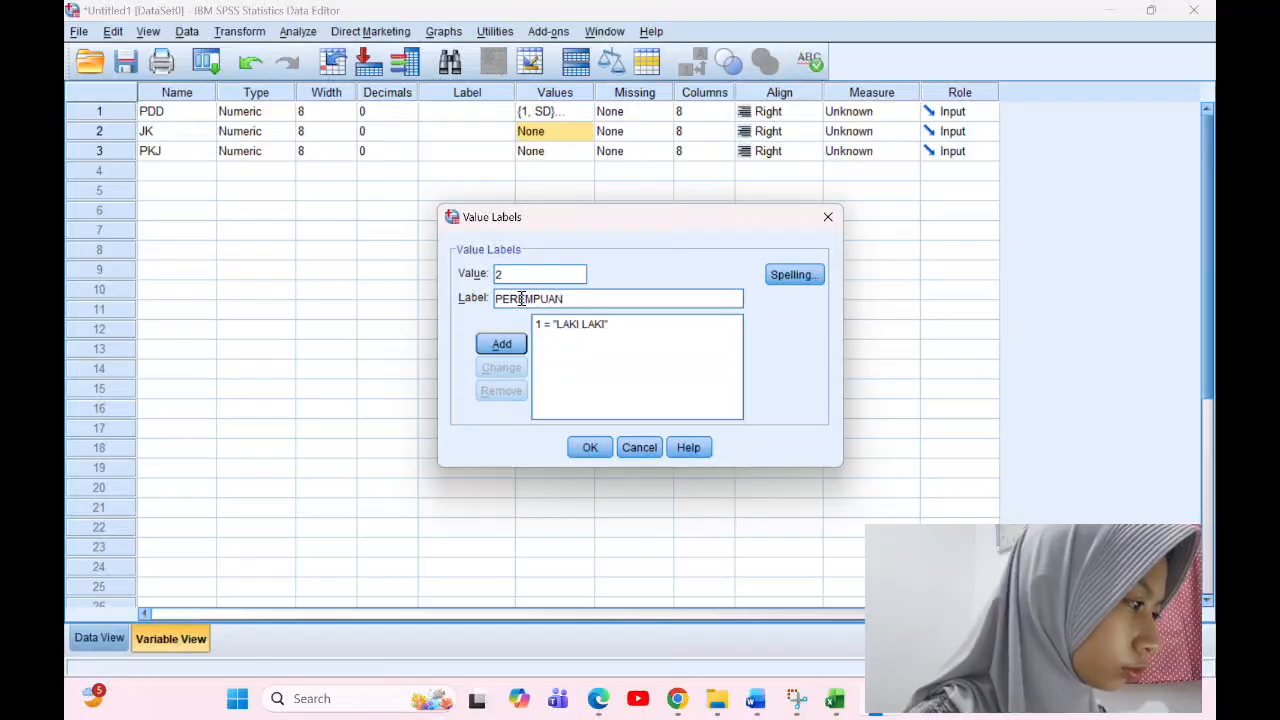
pyautogui.click(505, 344)
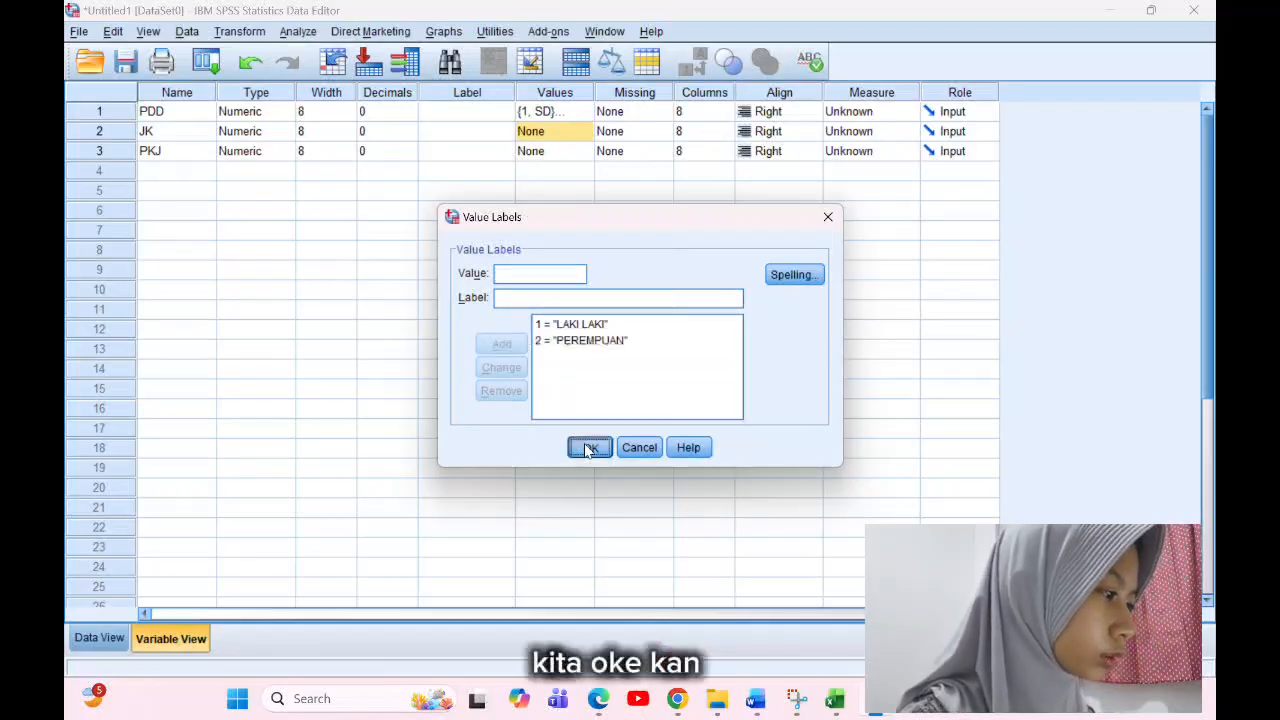
pyautogui.click(589, 447)
# Step: Start the value labels of PKJ by adding 1 = ASN and 2 = IRT
pyautogui.click(578, 151)
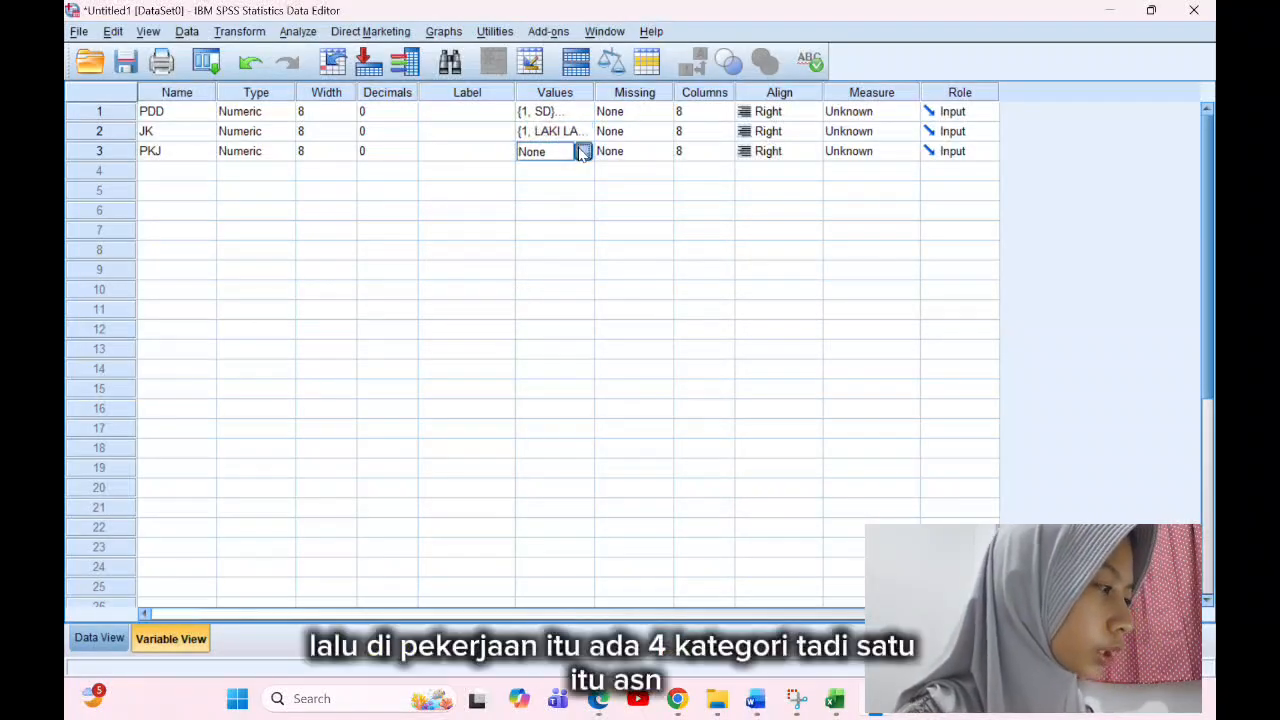
pyautogui.click(582, 151)
pyautogui.write('1')
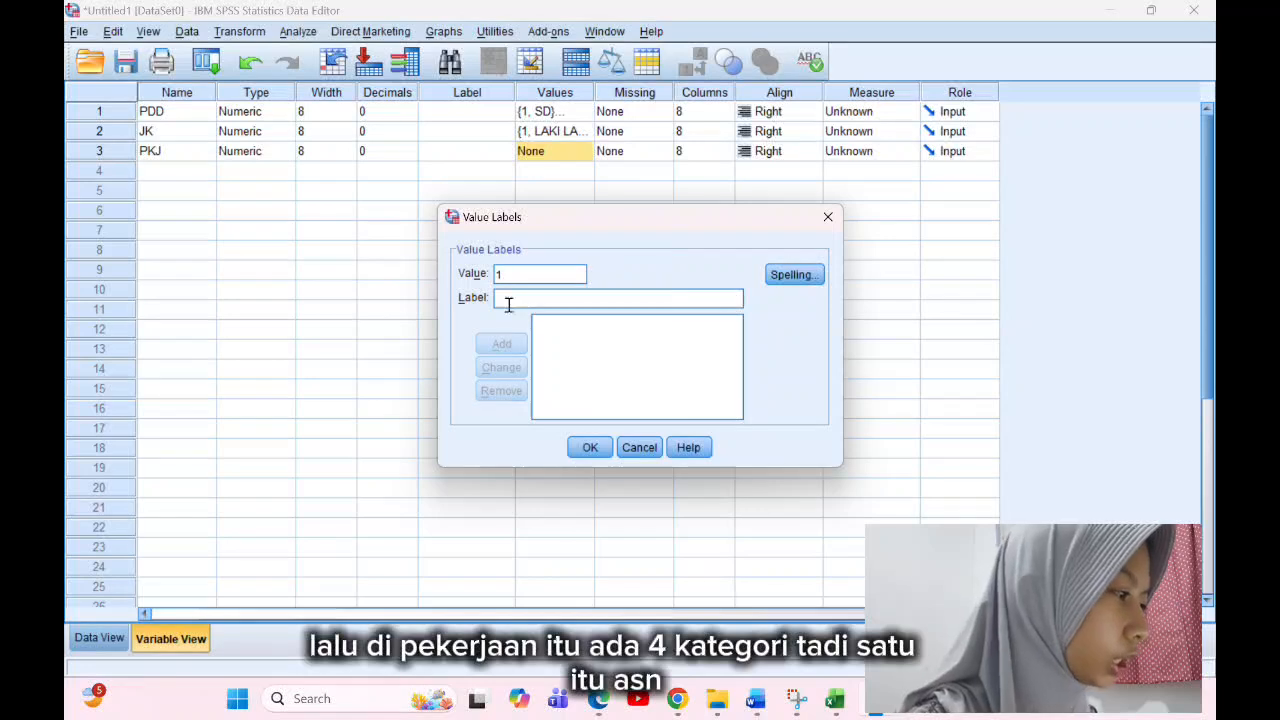
pyautogui.write(' = "ASN')
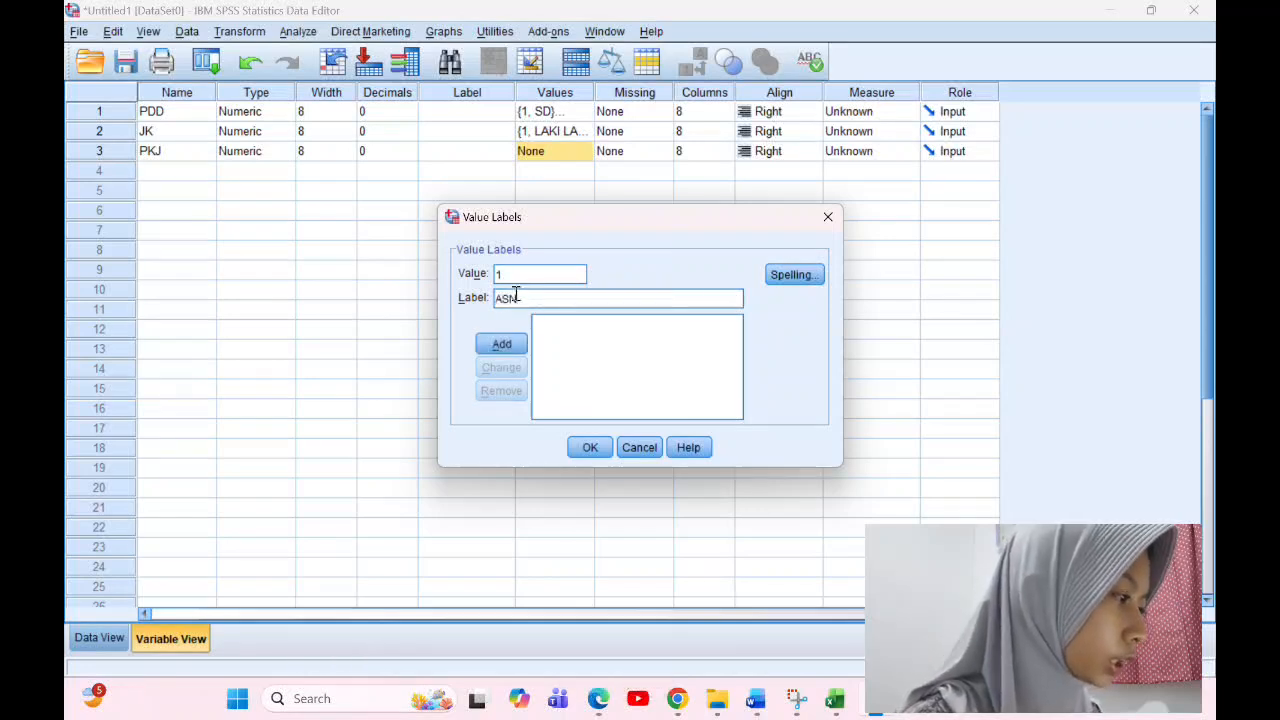
pyautogui.click(514, 342)
pyautogui.write('2')
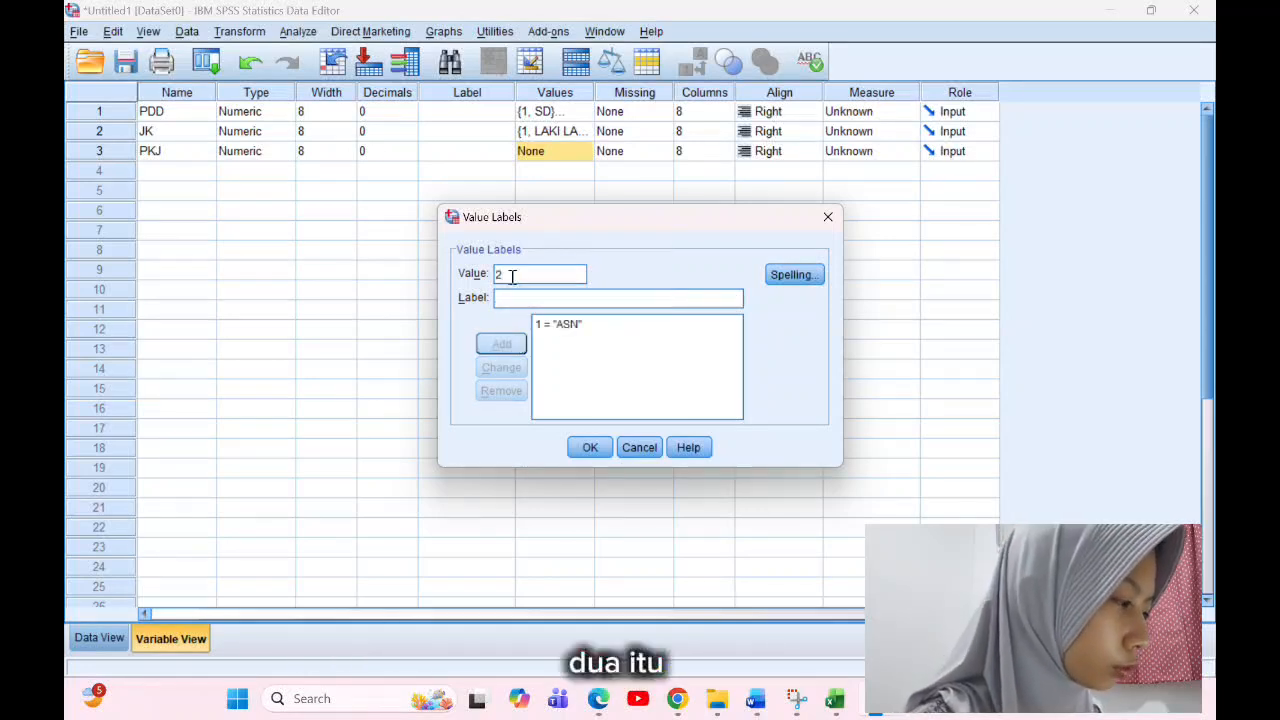
pyautogui.click(510, 297)
pyautogui.write('IRT')
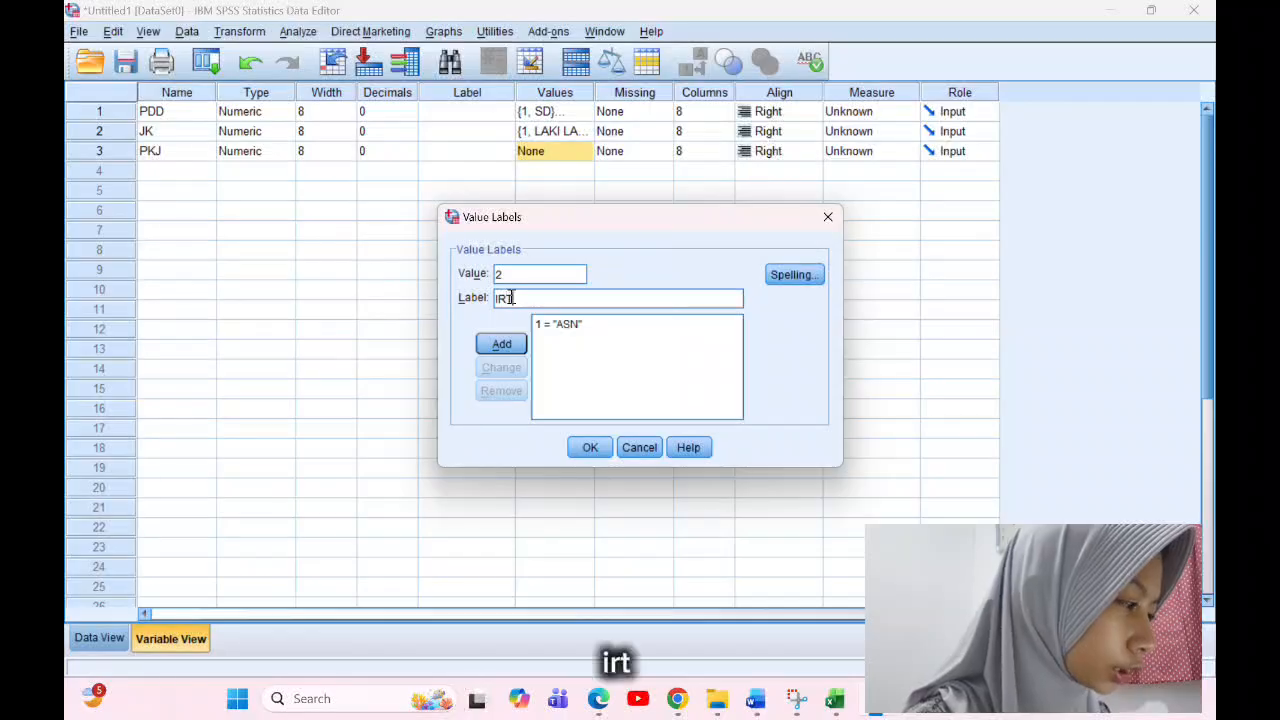
pyautogui.click(510, 345)
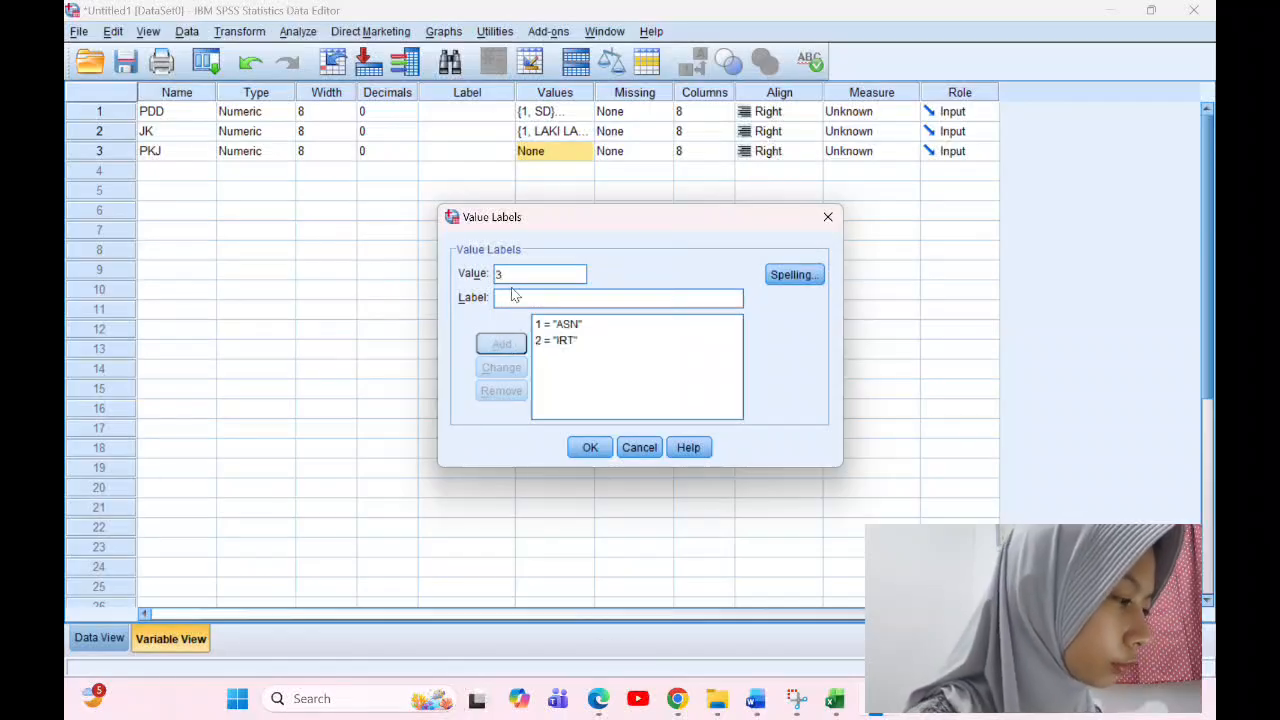
# Step: Add the PKJ value labels 3 = WIRASWASTA and 4 = PETANI and apply the label set
pyautogui.write('3')
pyautogui.click(510, 298)
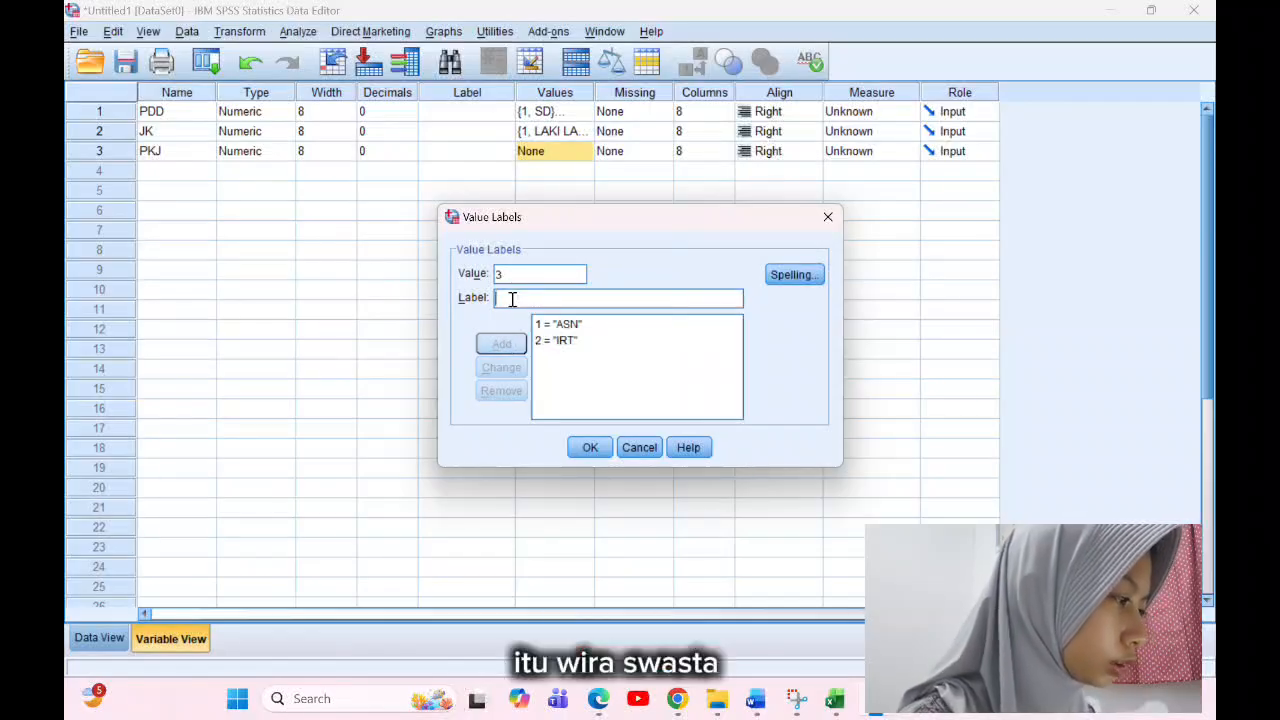
pyautogui.write('WiRASWAST')
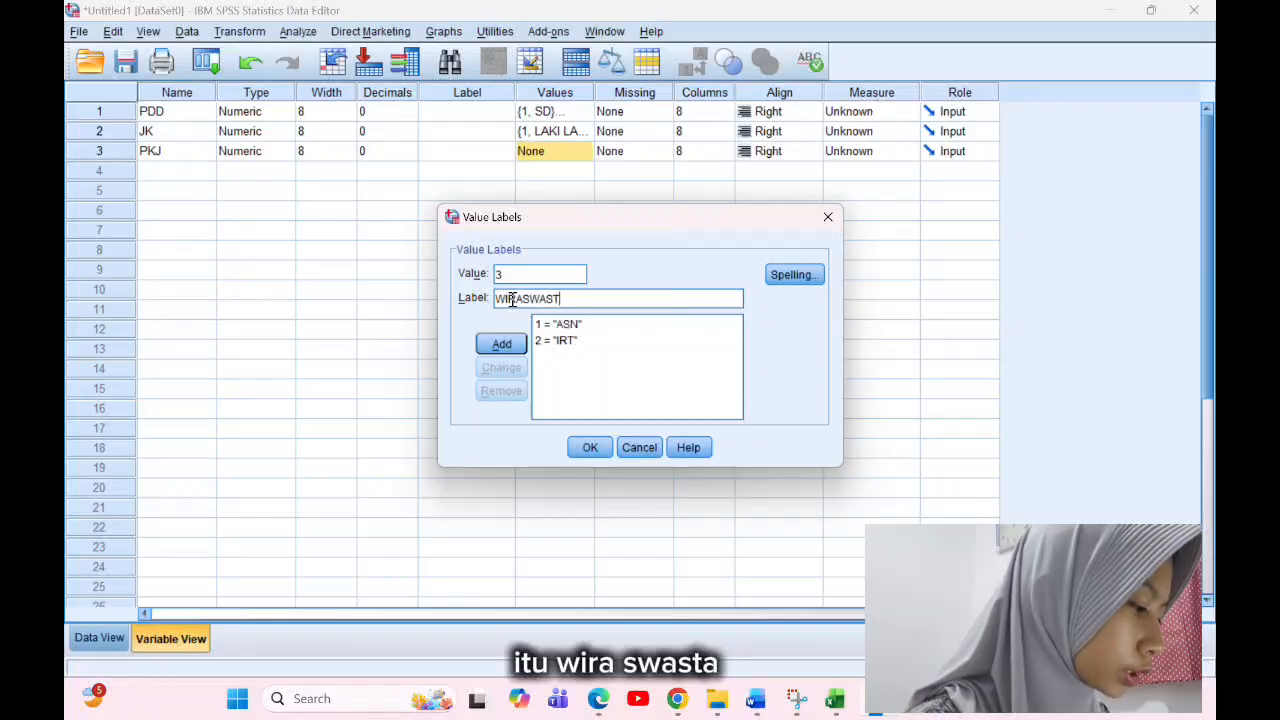
pyautogui.write('A')
pyautogui.click(500, 344)
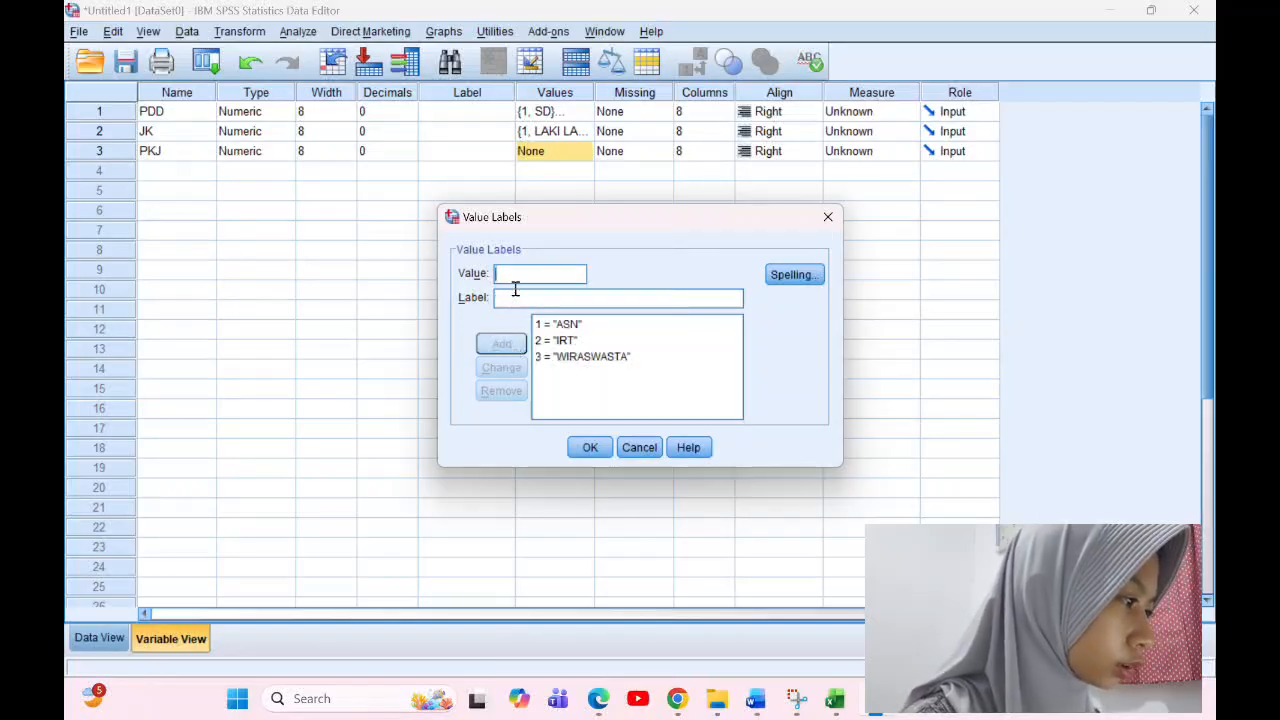
pyautogui.write('4')
pyautogui.write('PE')
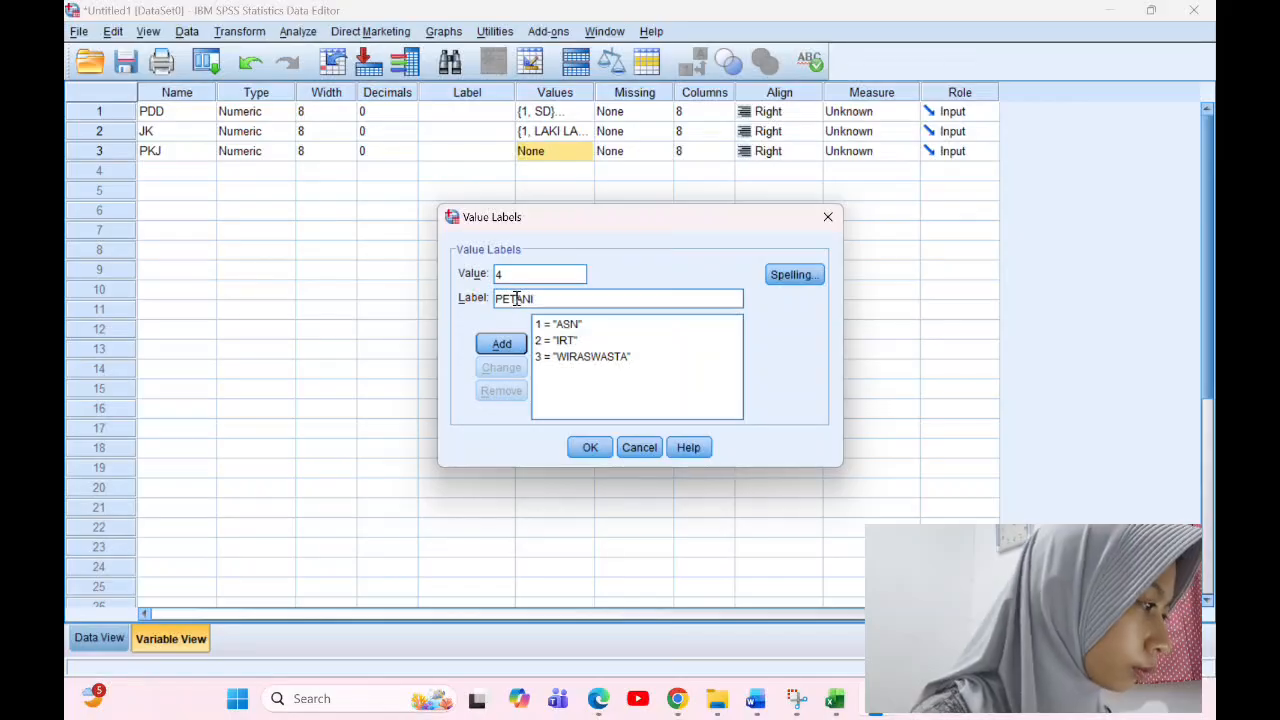
pyautogui.write('TANI')
pyautogui.click(501, 344)
pyautogui.click(590, 447)
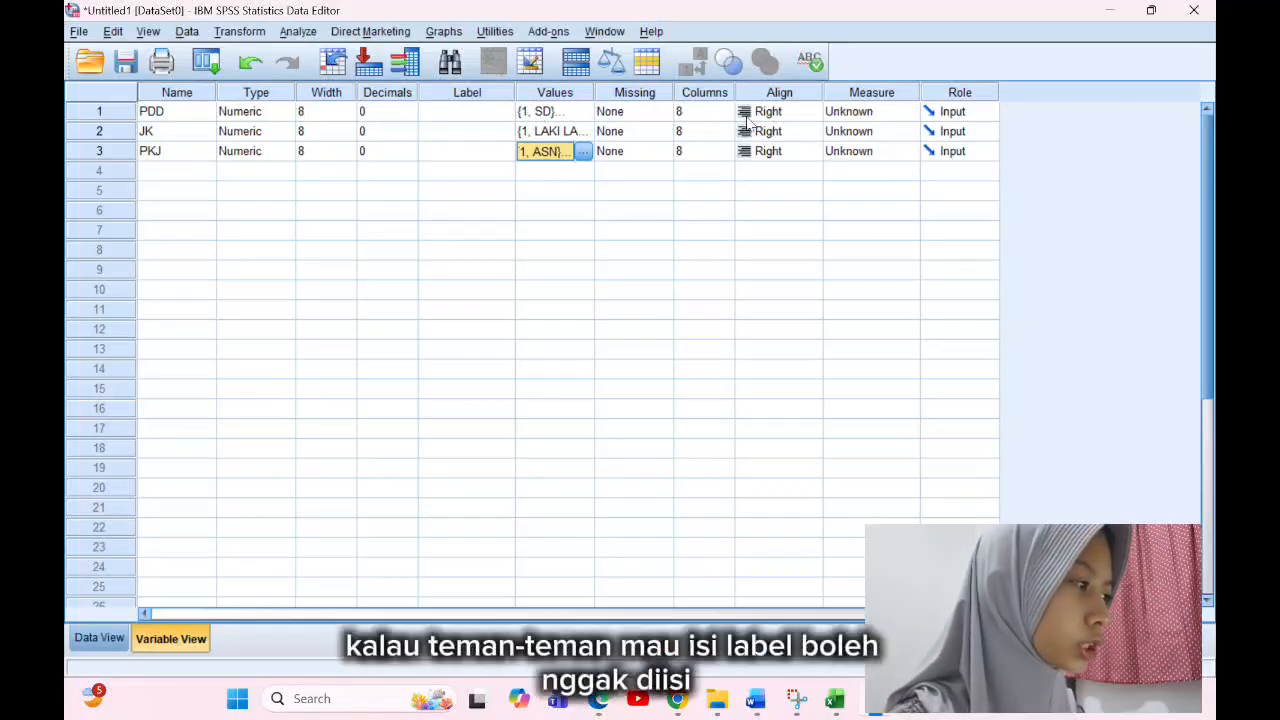
# Step: Start a Frequencies analysis and include PDD, JK and PKJ as its variables
pyautogui.click(296, 32)
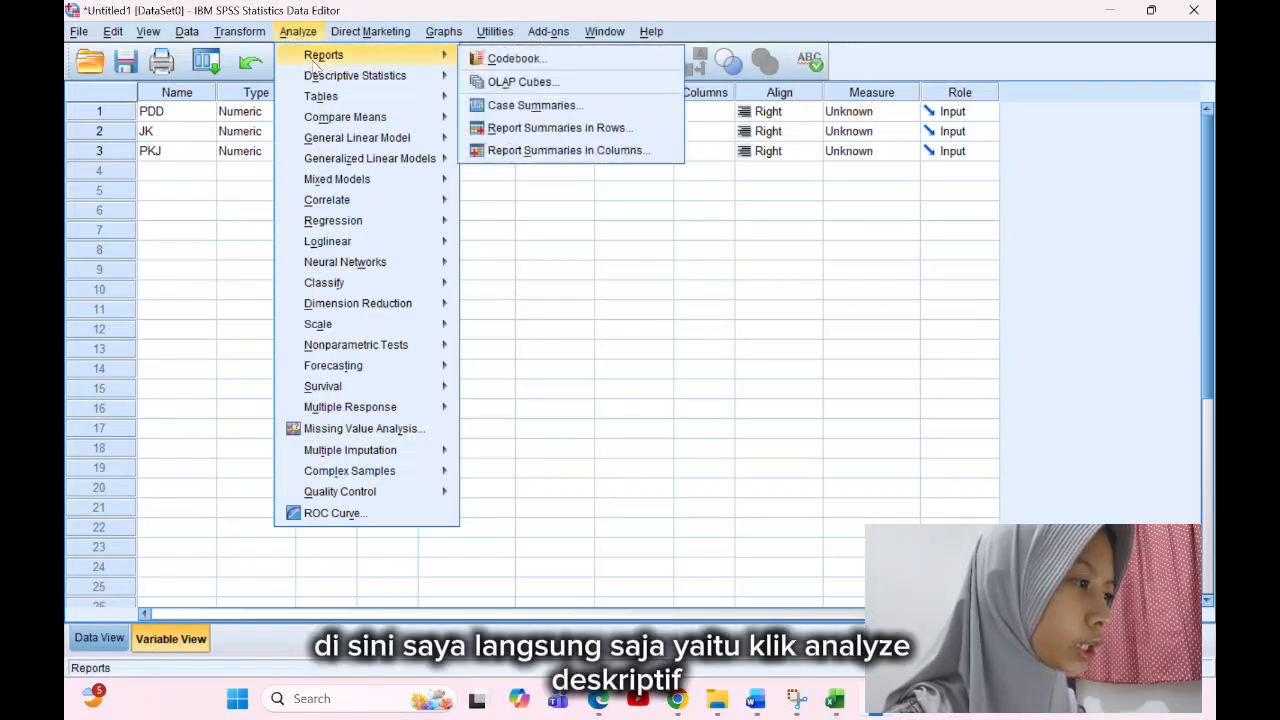
pyautogui.moveTo(323, 77)
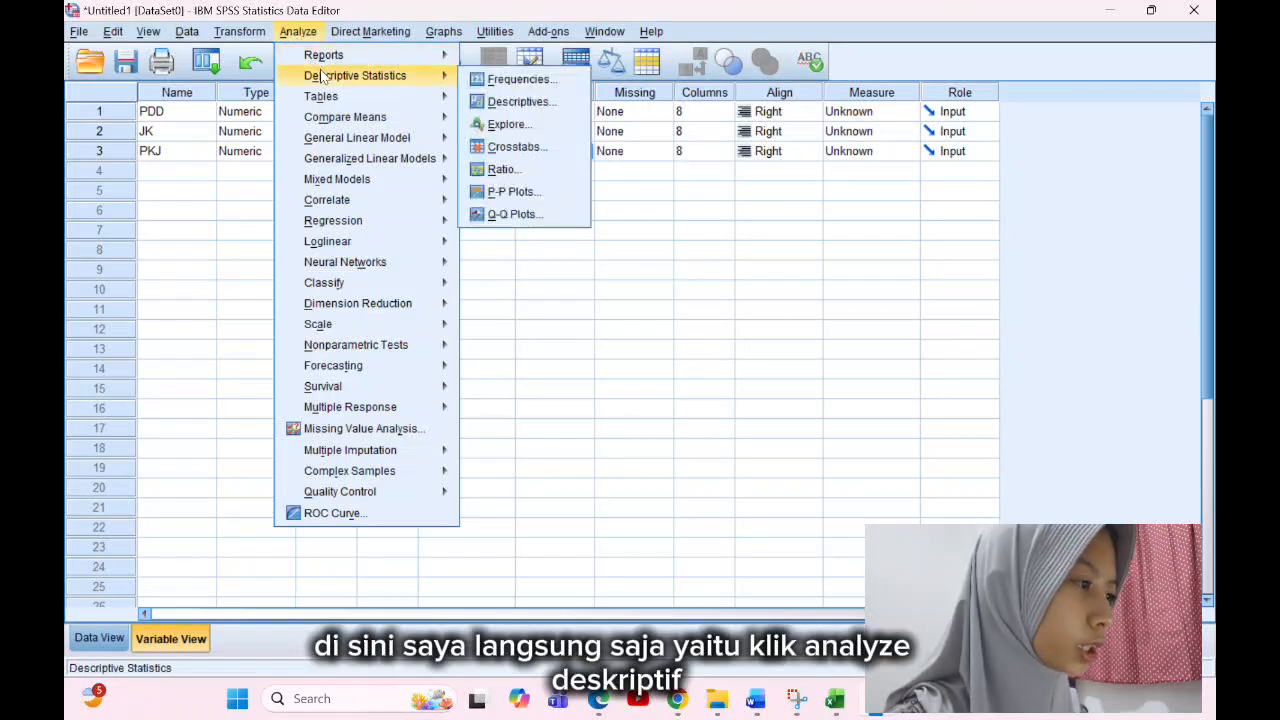
pyautogui.click(481, 80)
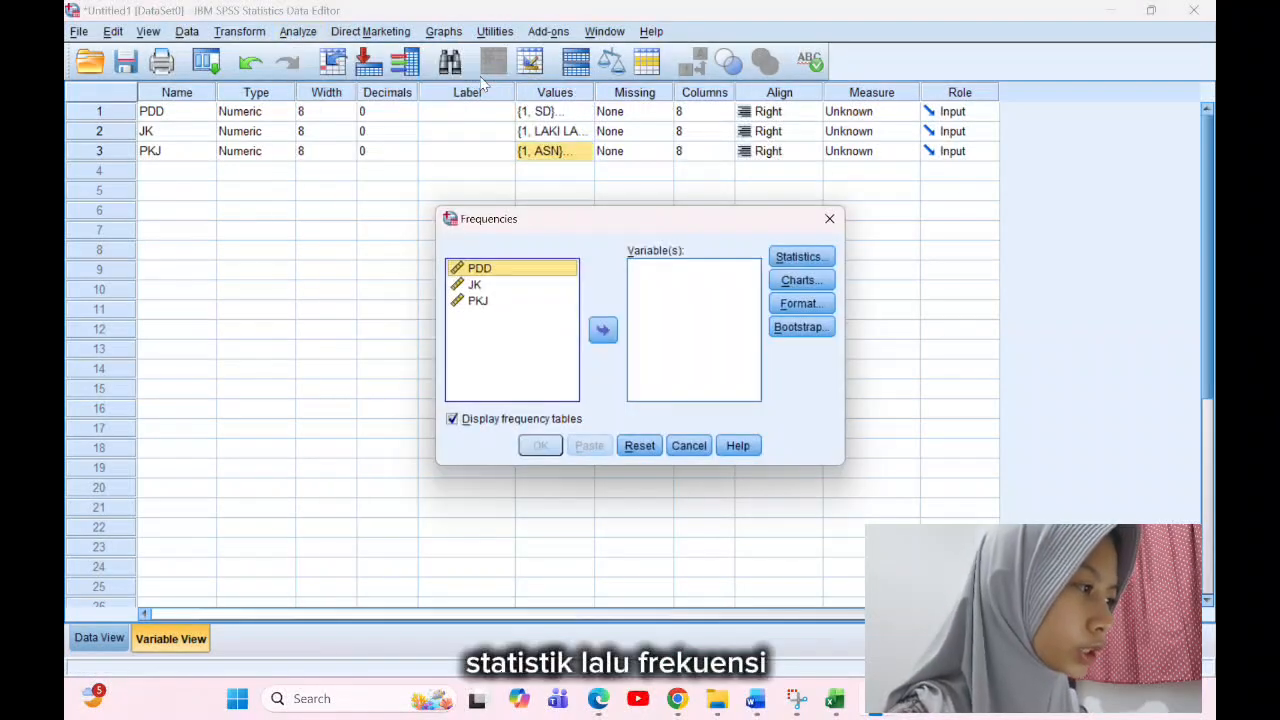
pyautogui.keyDown('shift'); pyautogui.click(500, 302); pyautogui.keyUp('shift')
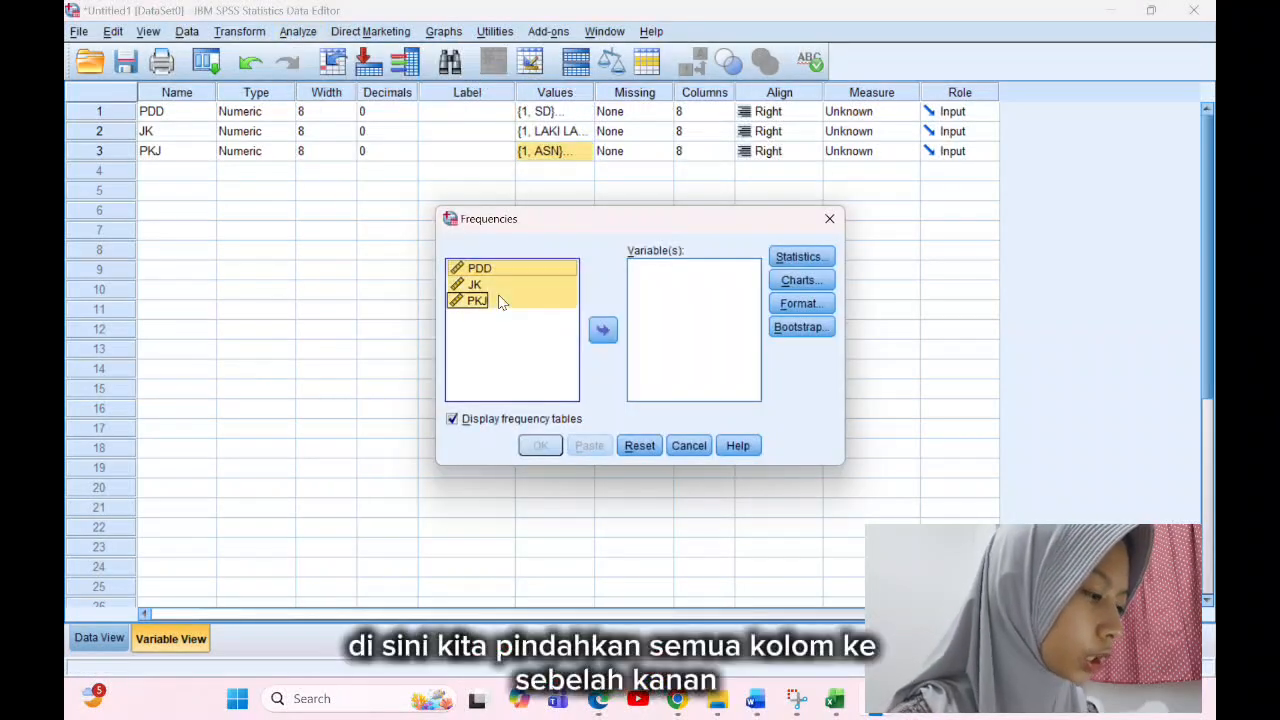
pyautogui.click(605, 334)
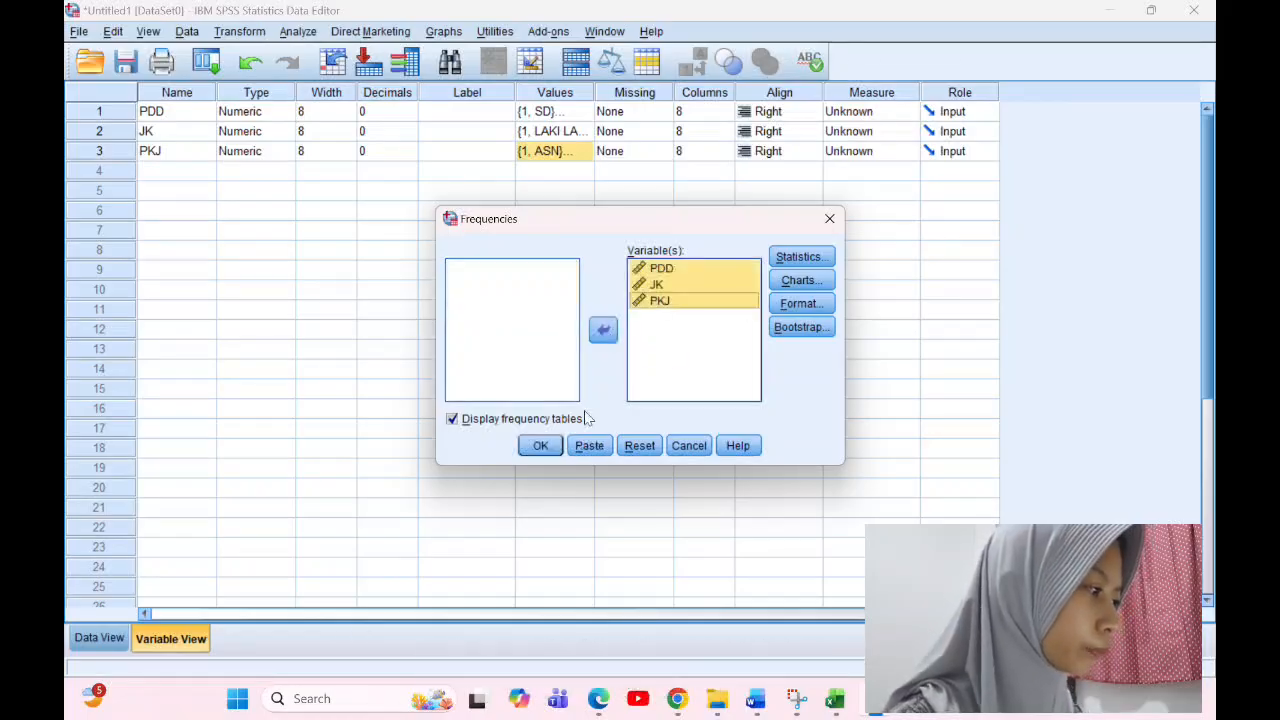
# Step: Include the mean and standard deviation in the statistics of the Frequencies analysis
pyautogui.click(799, 257)
pyautogui.click(691, 222)
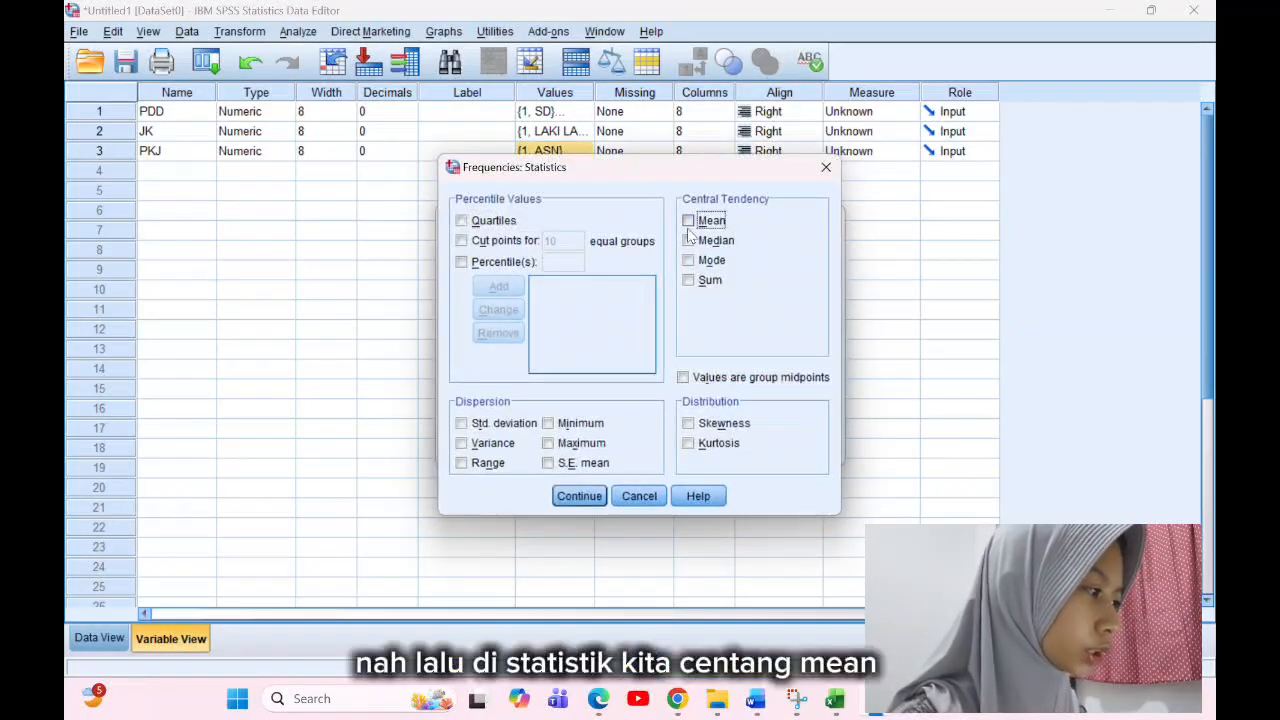
pyautogui.click(462, 423)
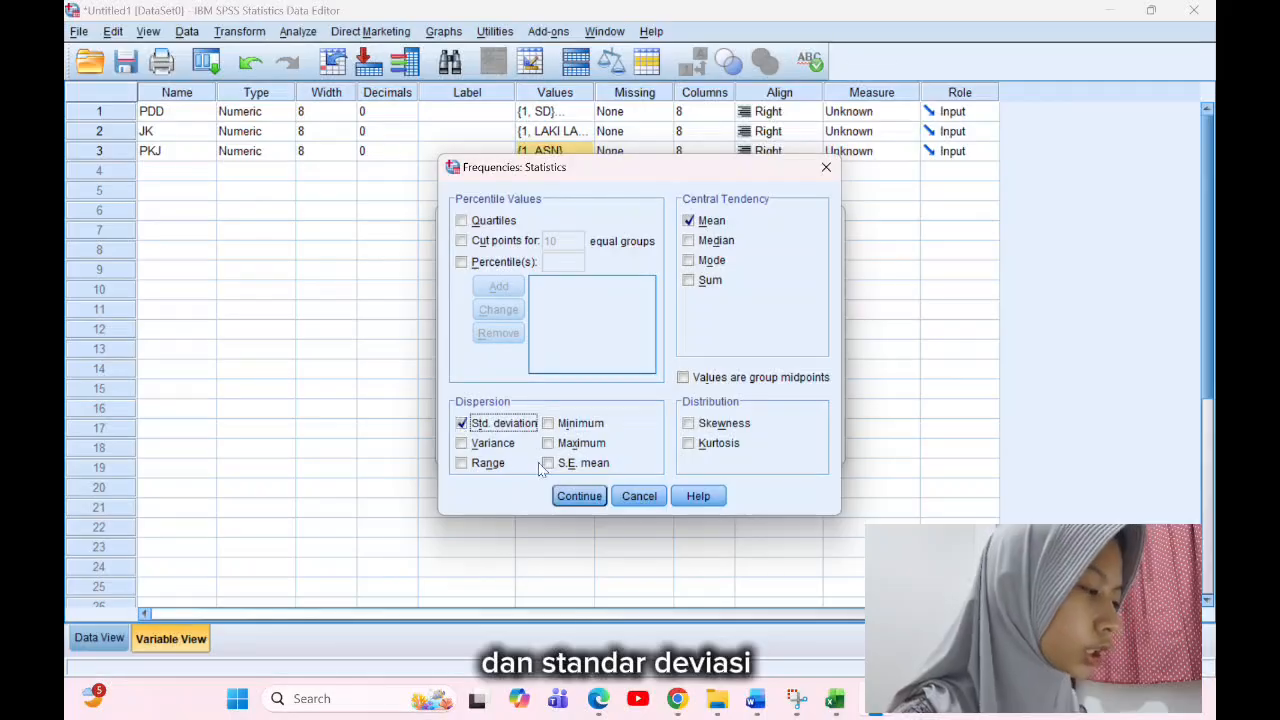
pyautogui.click(568, 496)
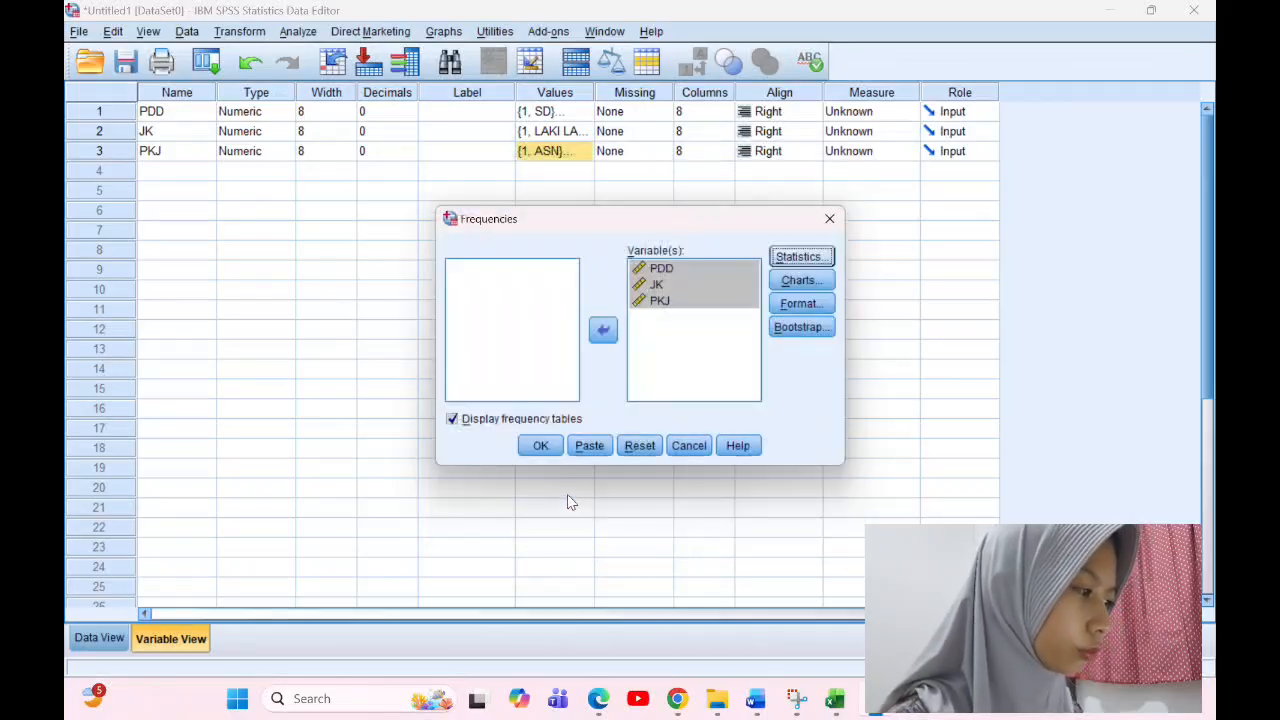
# Step: Run the Frequencies analysis and examine the statistics and the frequency tables of PDD, JK and PKJ
pyautogui.click(539, 446)
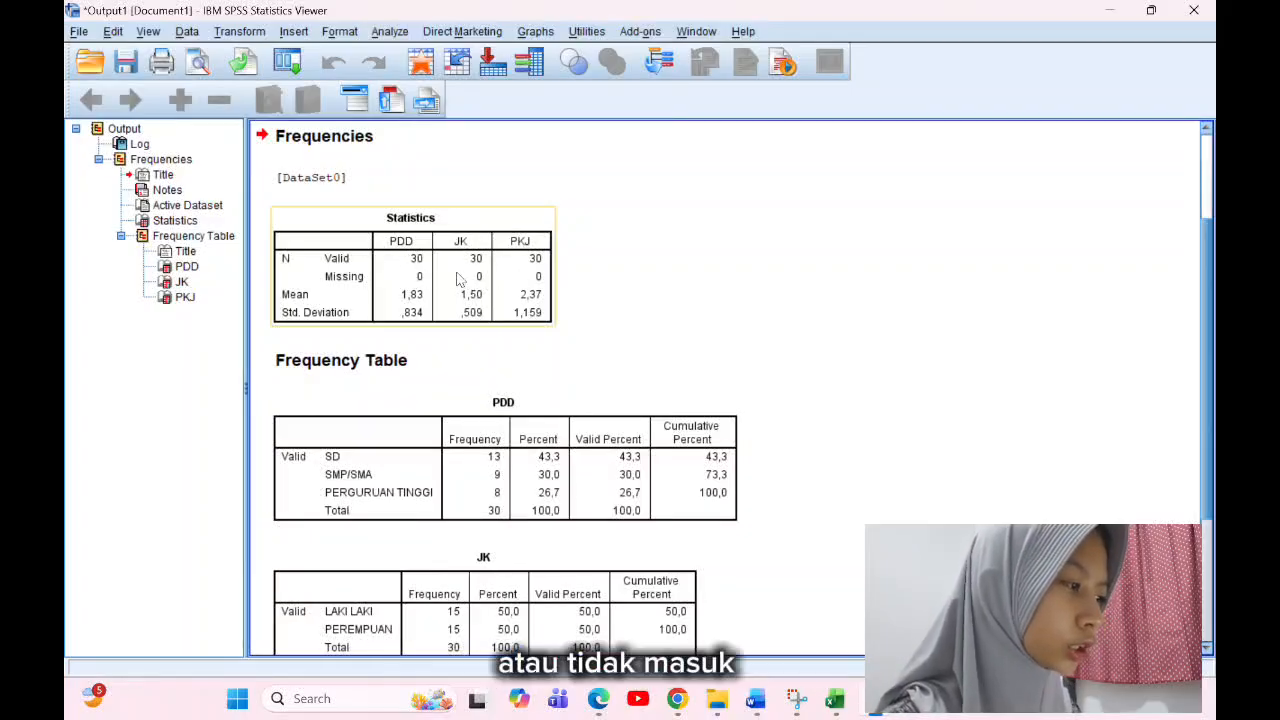
pyautogui.scroll(-3, 456, 280)
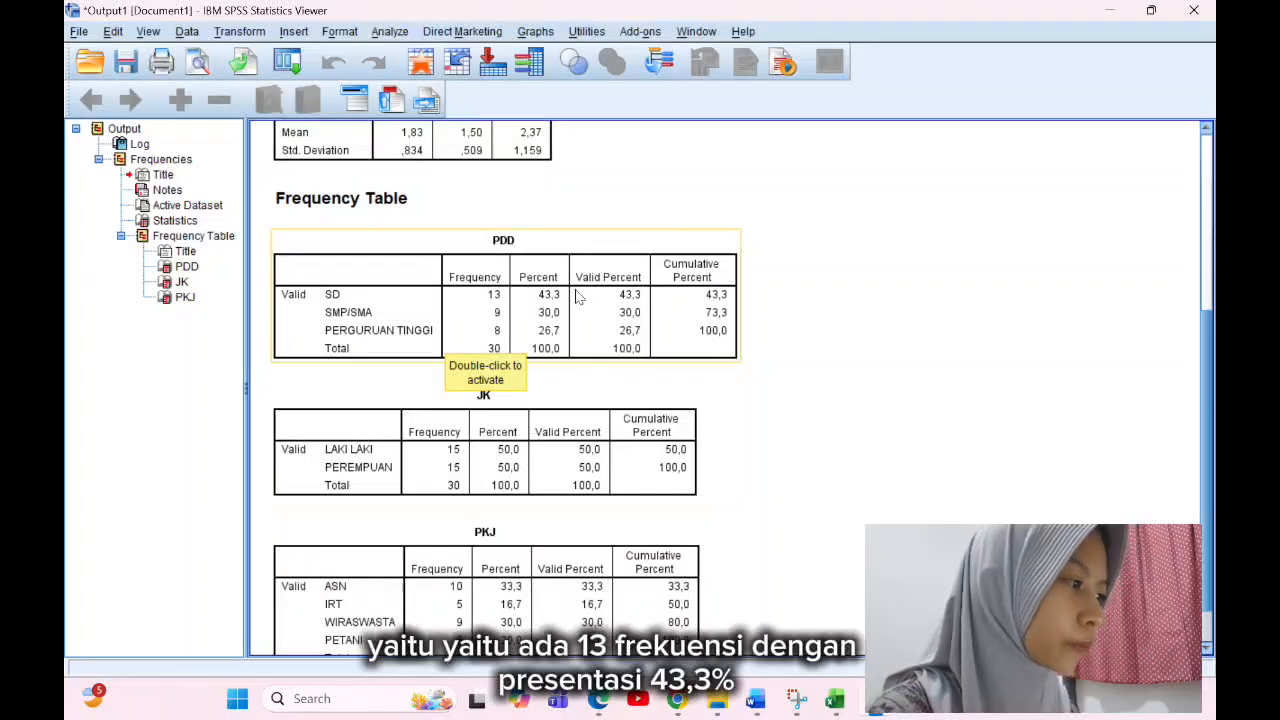
pyautogui.scroll(-1, 540, 330)
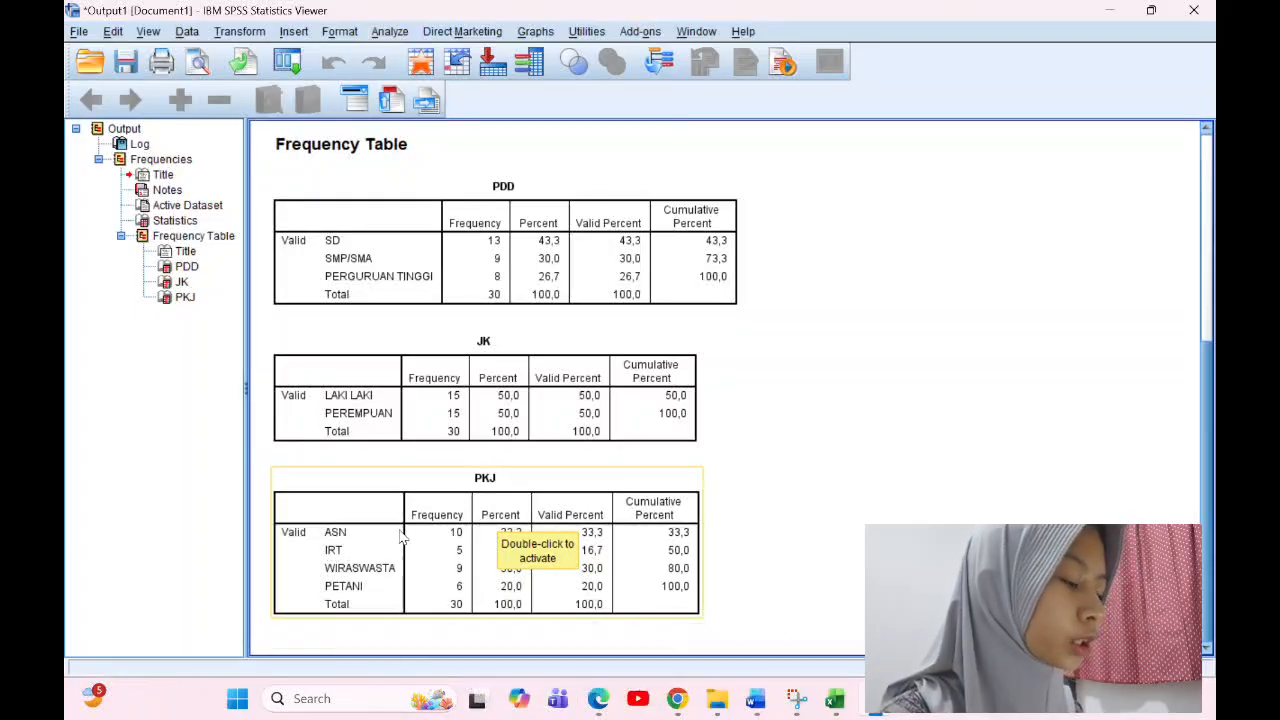
pyautogui.click(512, 512)
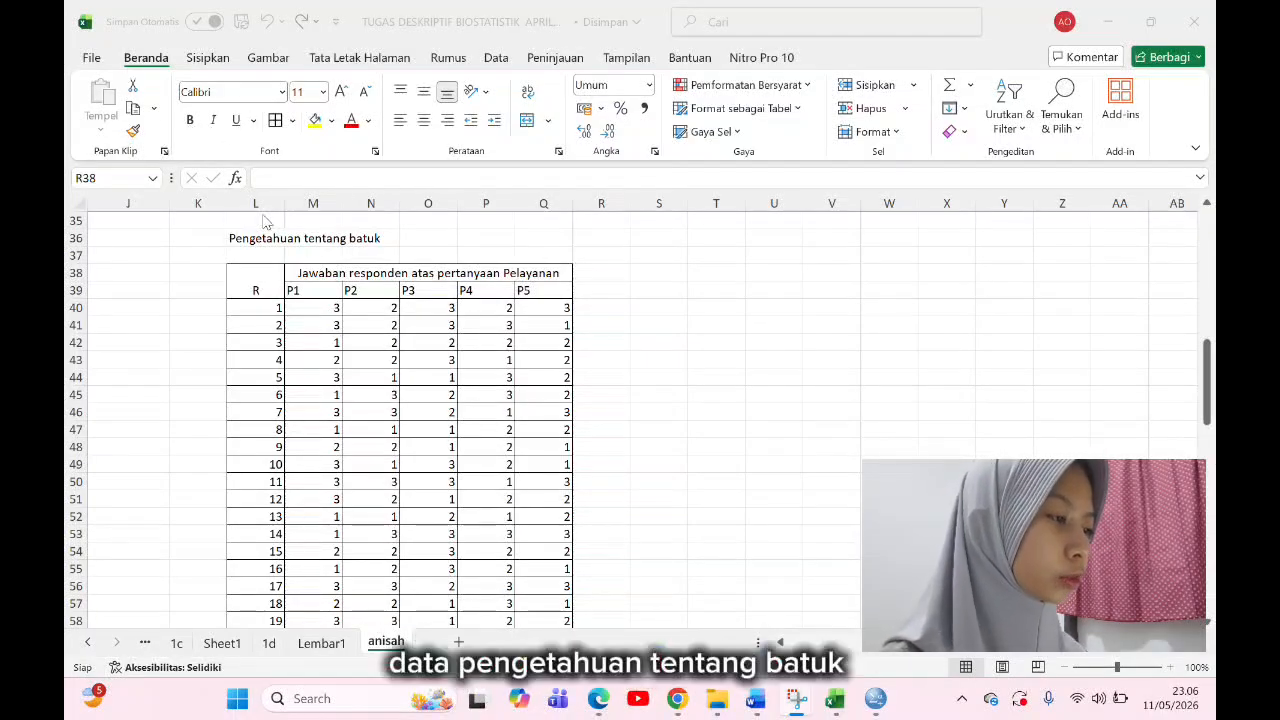
# Step: In the Excel workbook, merge and center R38:R39 beside the "Pengetahuan tentang batuk" table and enter the heading "total"
pyautogui.scroll(-12, 316, 277)
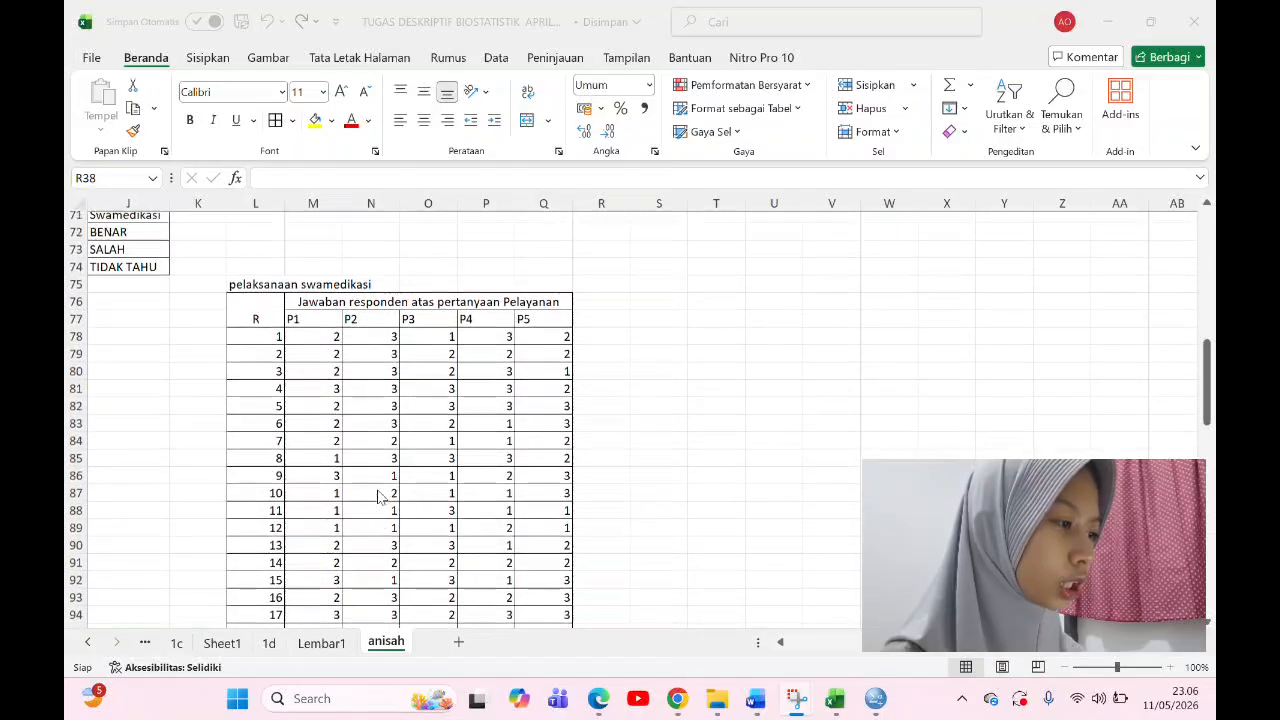
pyautogui.scroll(12, 326, 328)
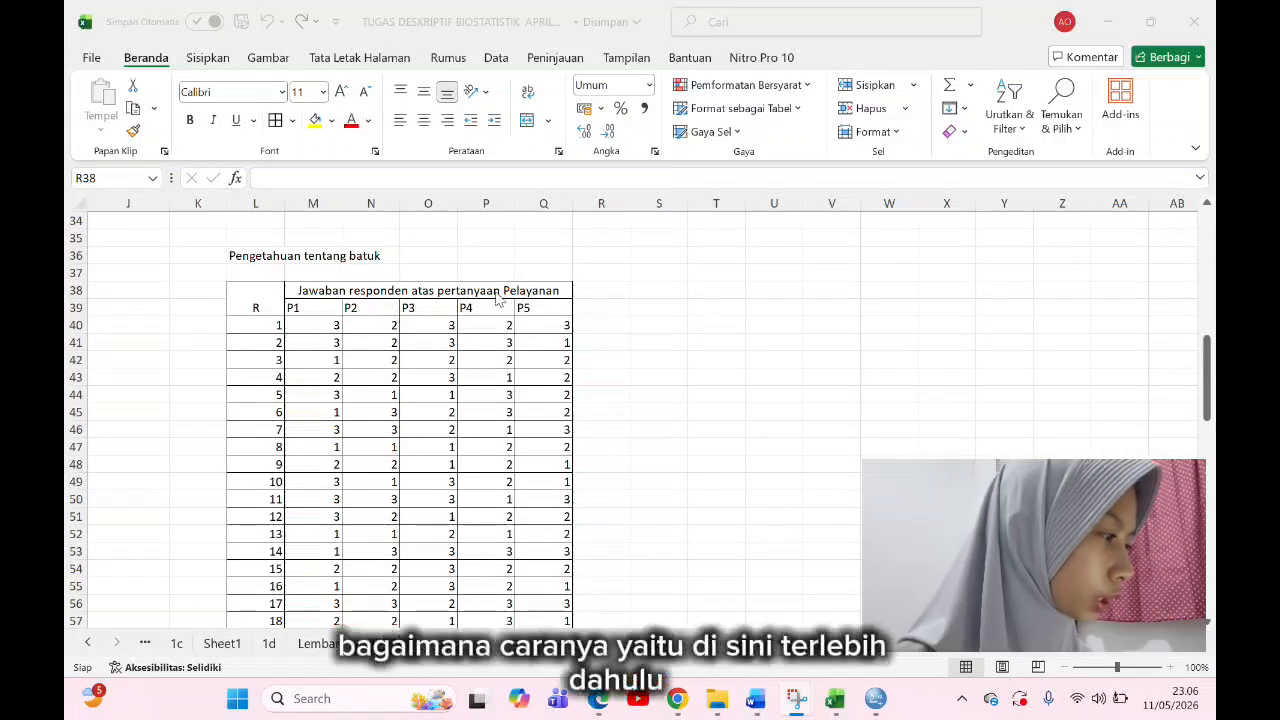
pyautogui.click(605, 295)
pyautogui.moveTo(586, 288); pyautogui.dragTo(610, 311)
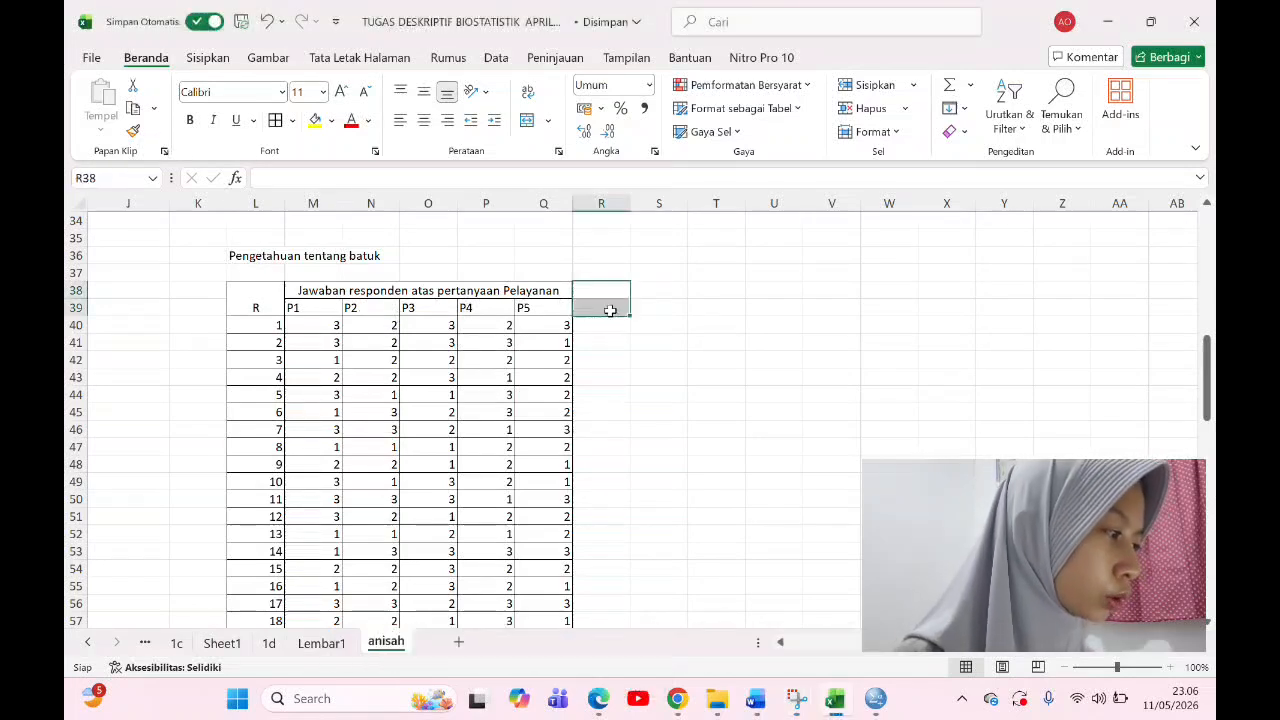
pyautogui.click(527, 119)
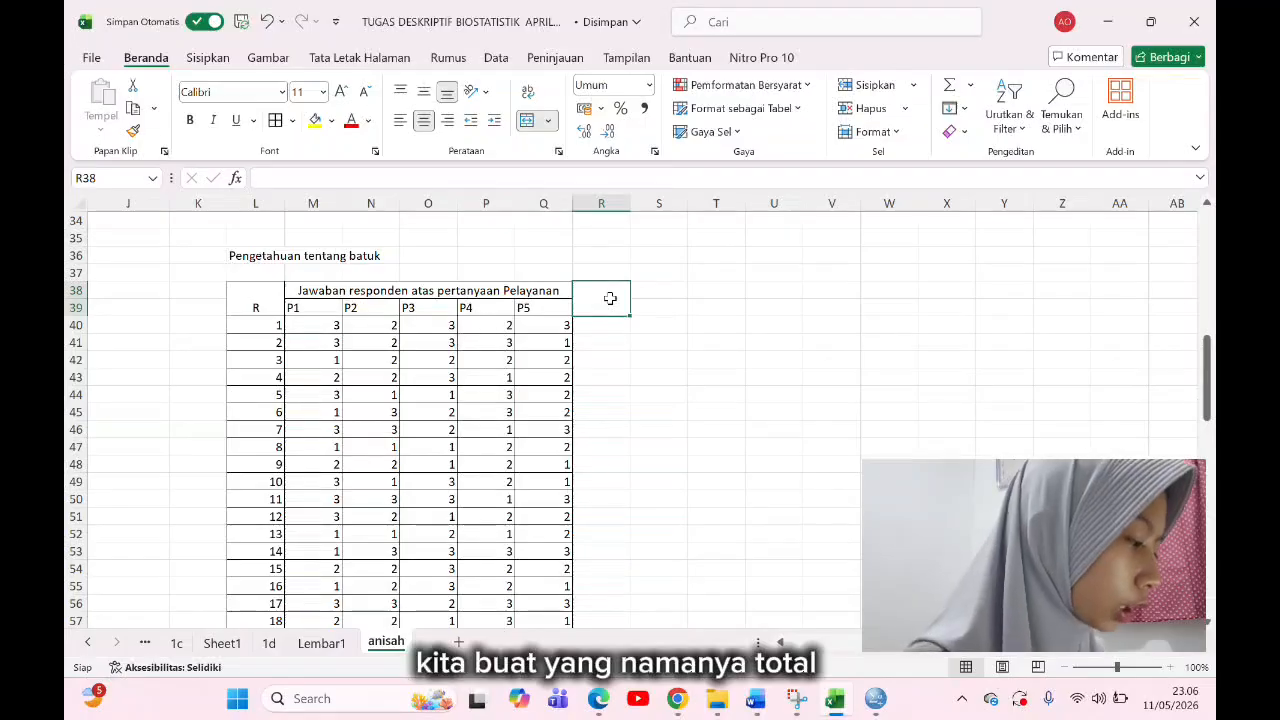
pyautogui.write('total')
pyautogui.press('Return')
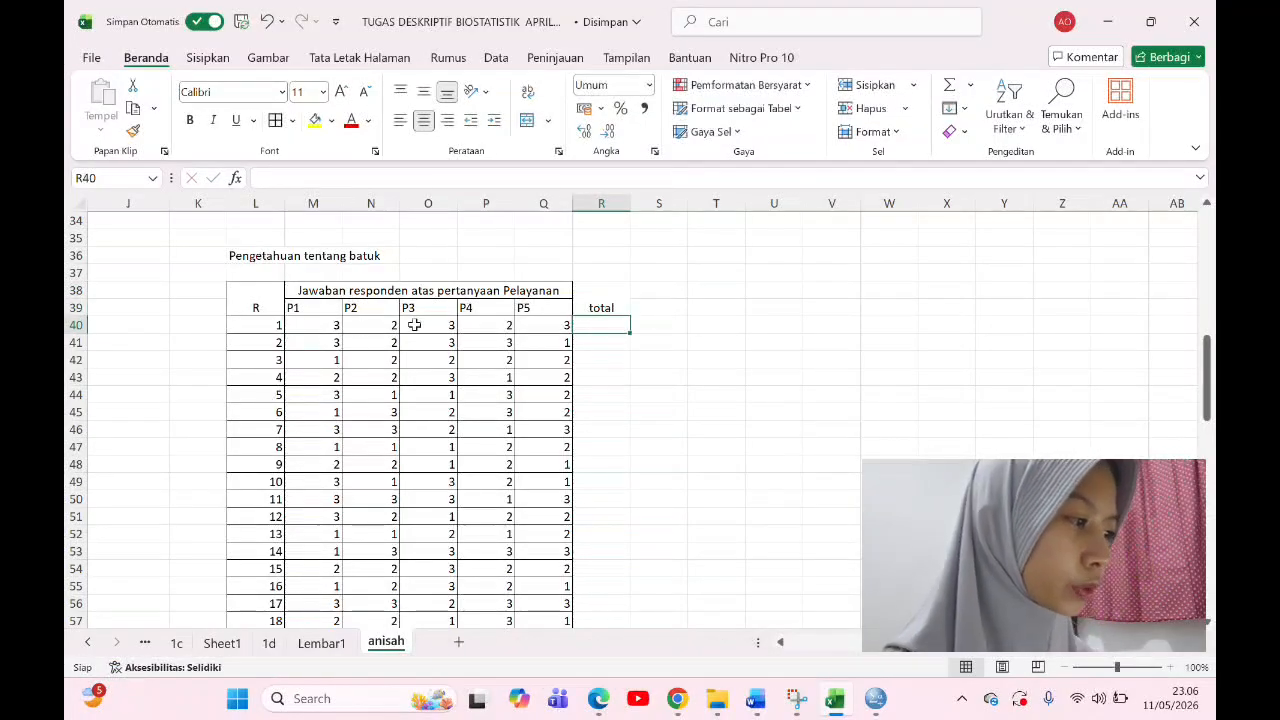
# Step: Sum M40:Q40 in R40 and fill the formula down to row 69 for all respondents of the cough knowledge table
pyautogui.click(949, 86)
pyautogui.moveTo(337, 325); pyautogui.dragTo(534, 324)
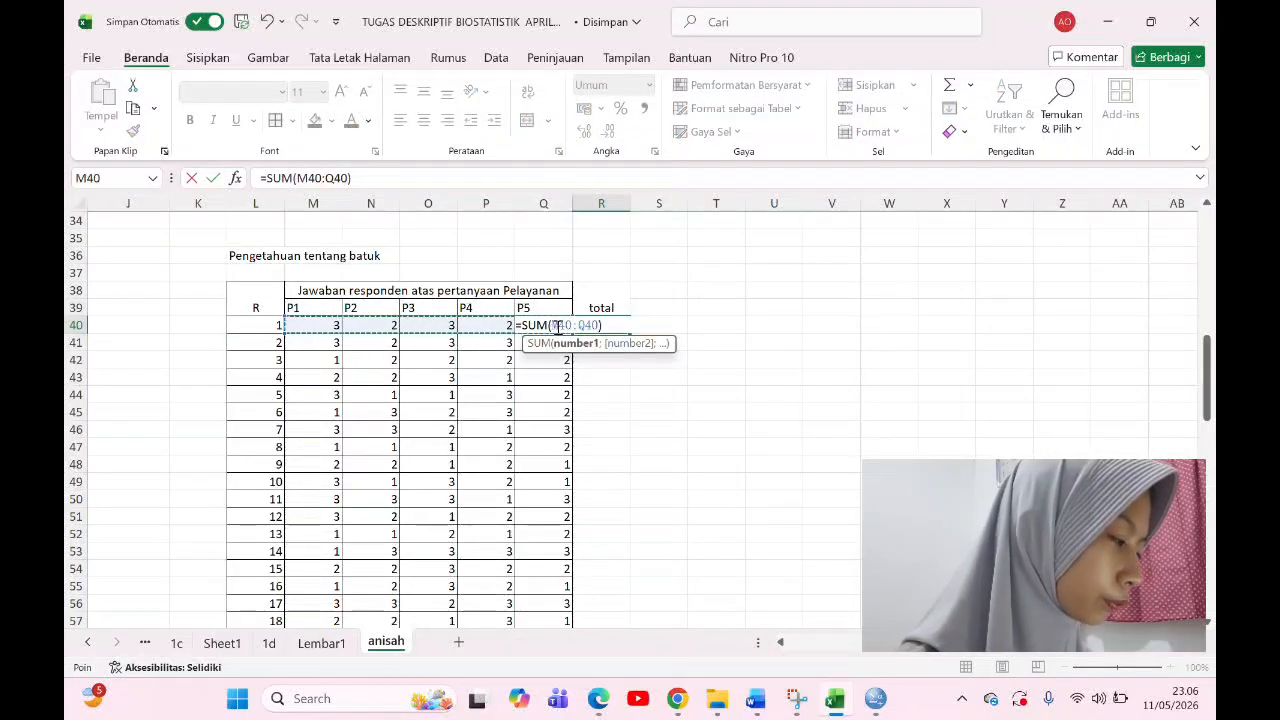
pyautogui.press('Return')
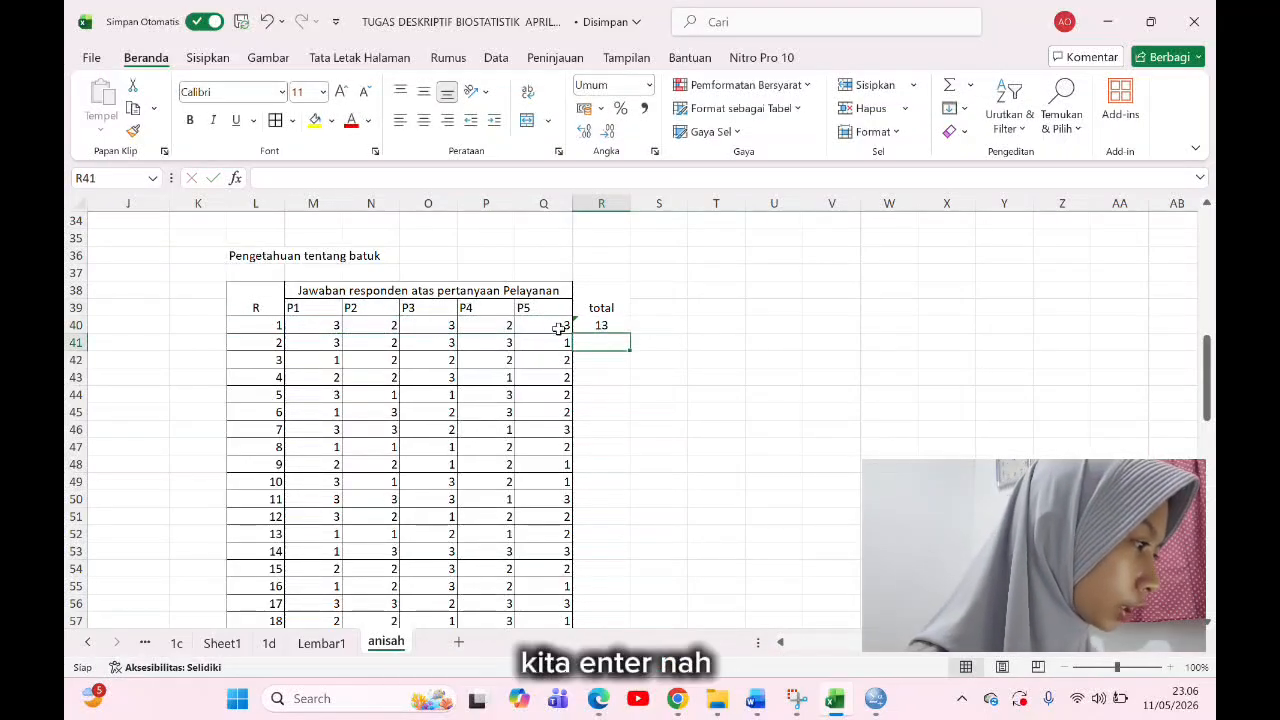
pyautogui.click(615, 323)
pyautogui.moveTo(628, 333)
pyautogui.mouseDown()
pyautogui.moveTo(627, 634)
pyautogui.moveTo(626, 594)
pyautogui.mouseUp()
pyautogui.scroll(4, 610, 560)
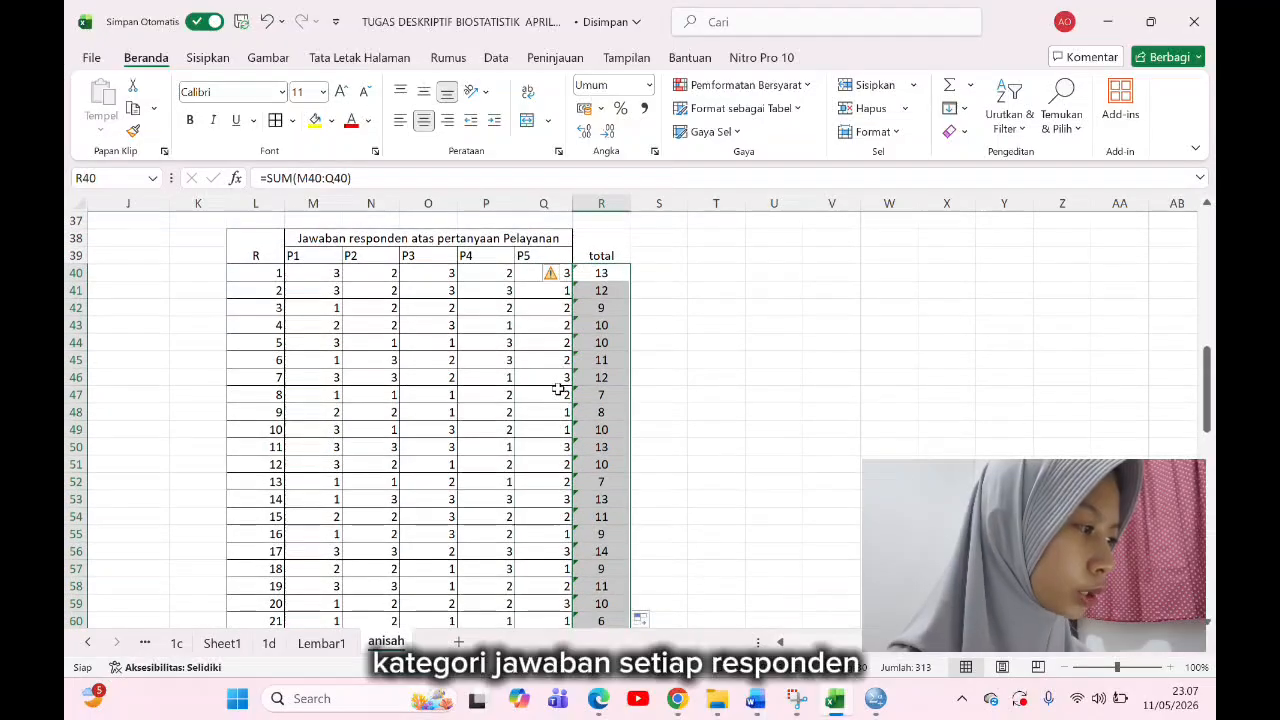
# Step: Merge and center R76:R77 beside the "pelaksanaan swamedikasi" table and enter the heading "total"
pyautogui.click(641, 288)
pyautogui.scroll(-12, 601, 288)
pyautogui.scroll(2, 601, 288)
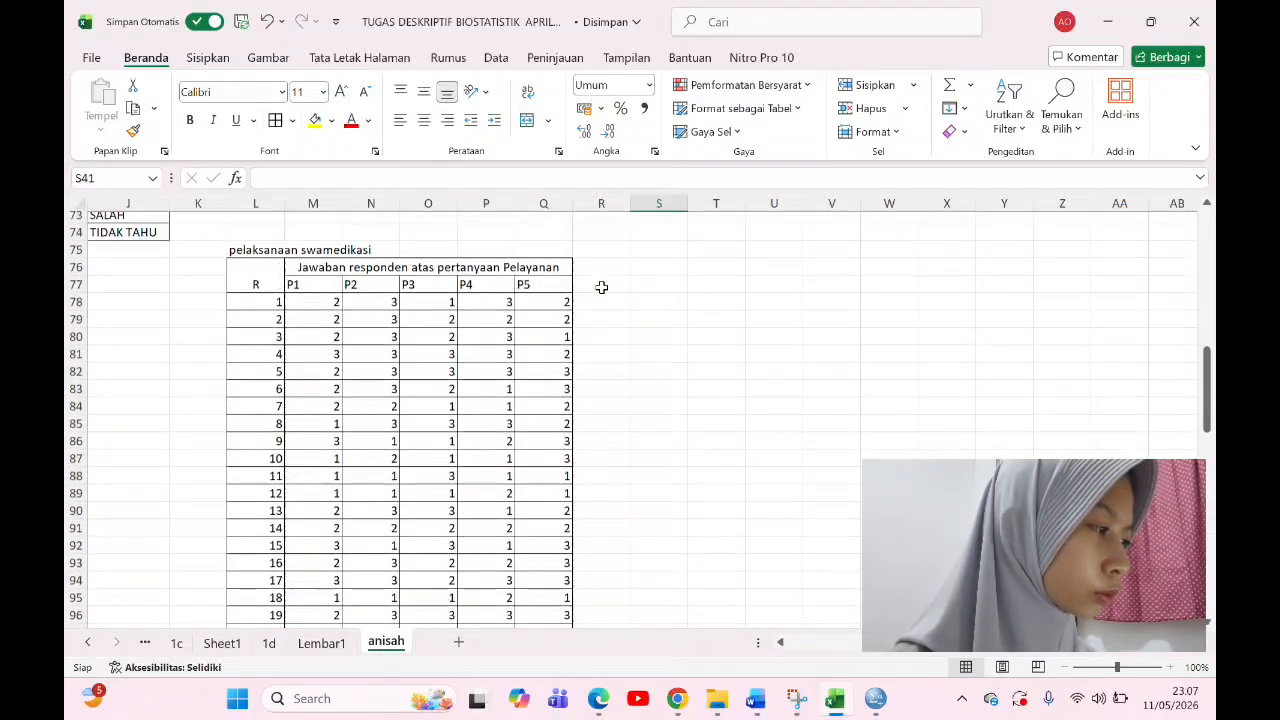
pyautogui.moveTo(590, 329); pyautogui.dragTo(594, 340)
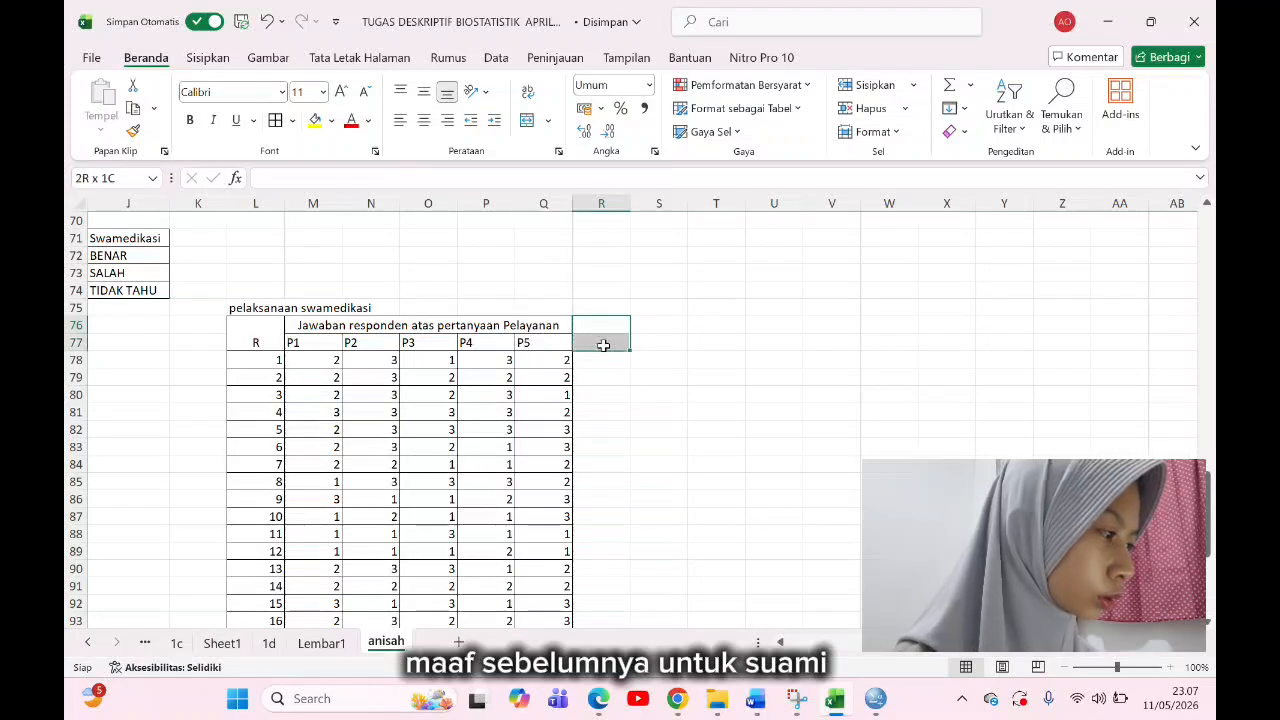
pyautogui.click(527, 122)
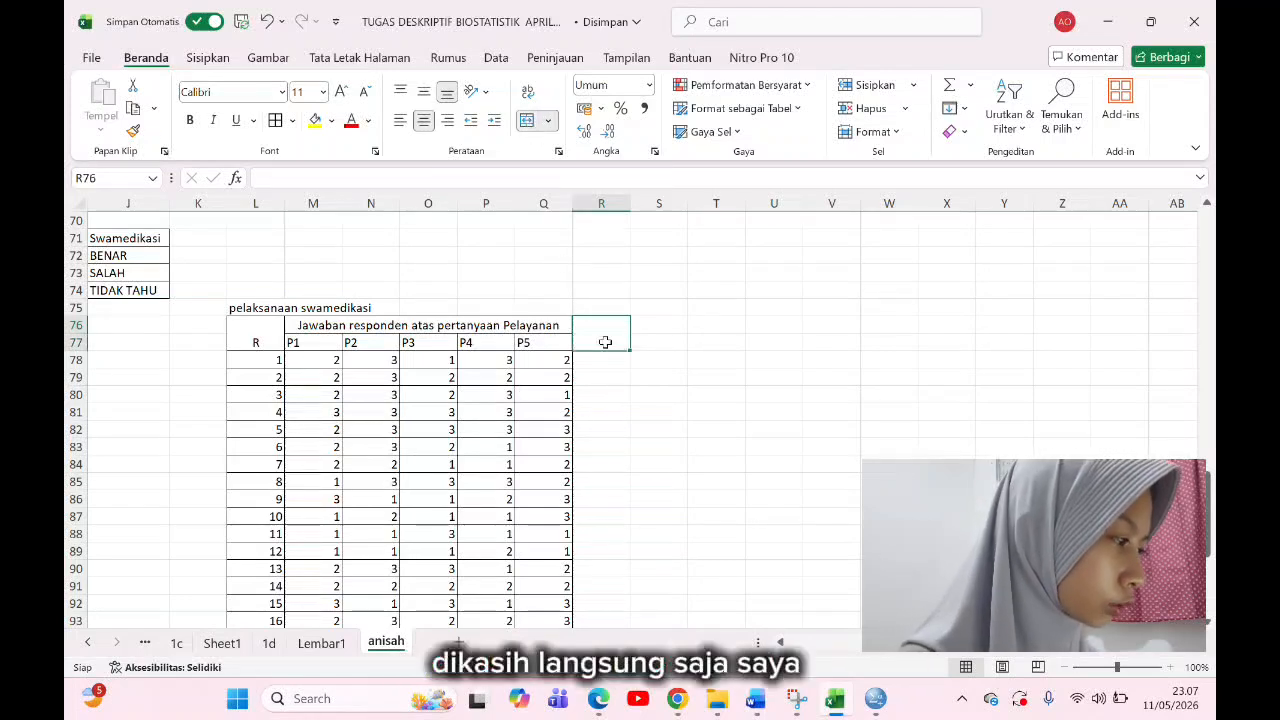
pyautogui.write('total')
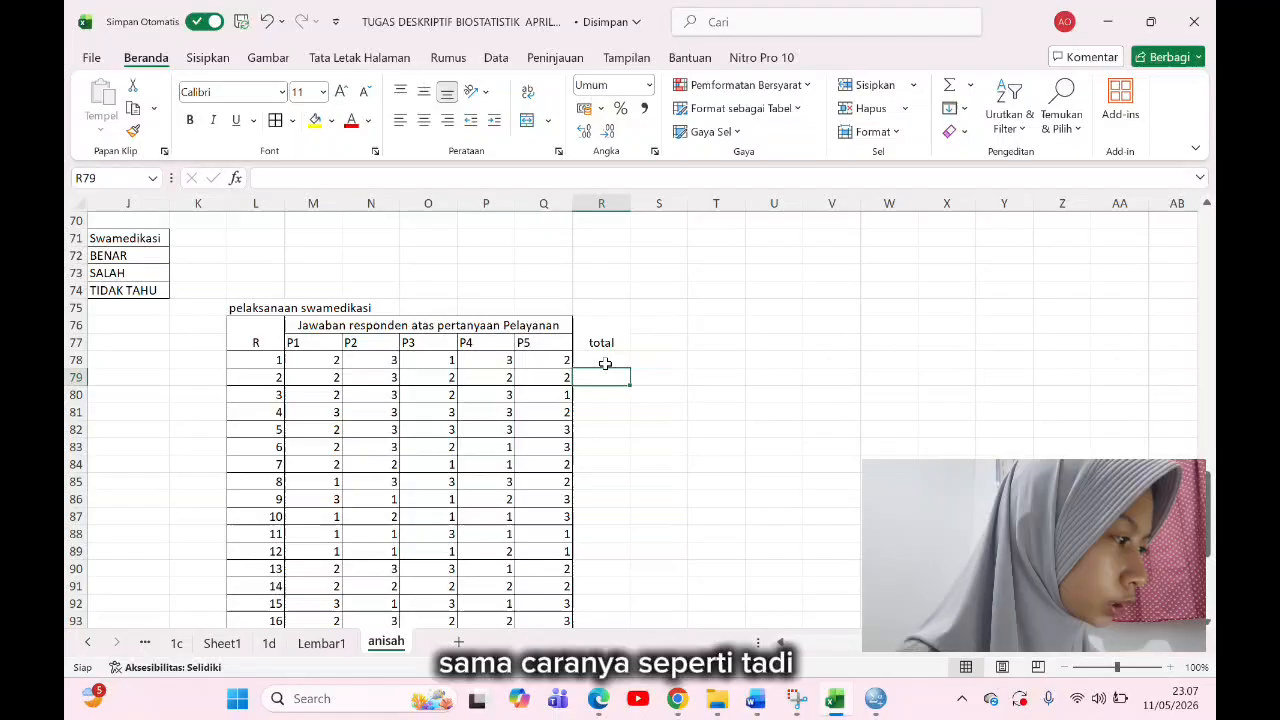
# Step: Sum M78:Q78 in R78 and fill the formula down for all 30 respondents of the "pelaksanaan swamedikasi" table
pyautogui.click(603, 360)
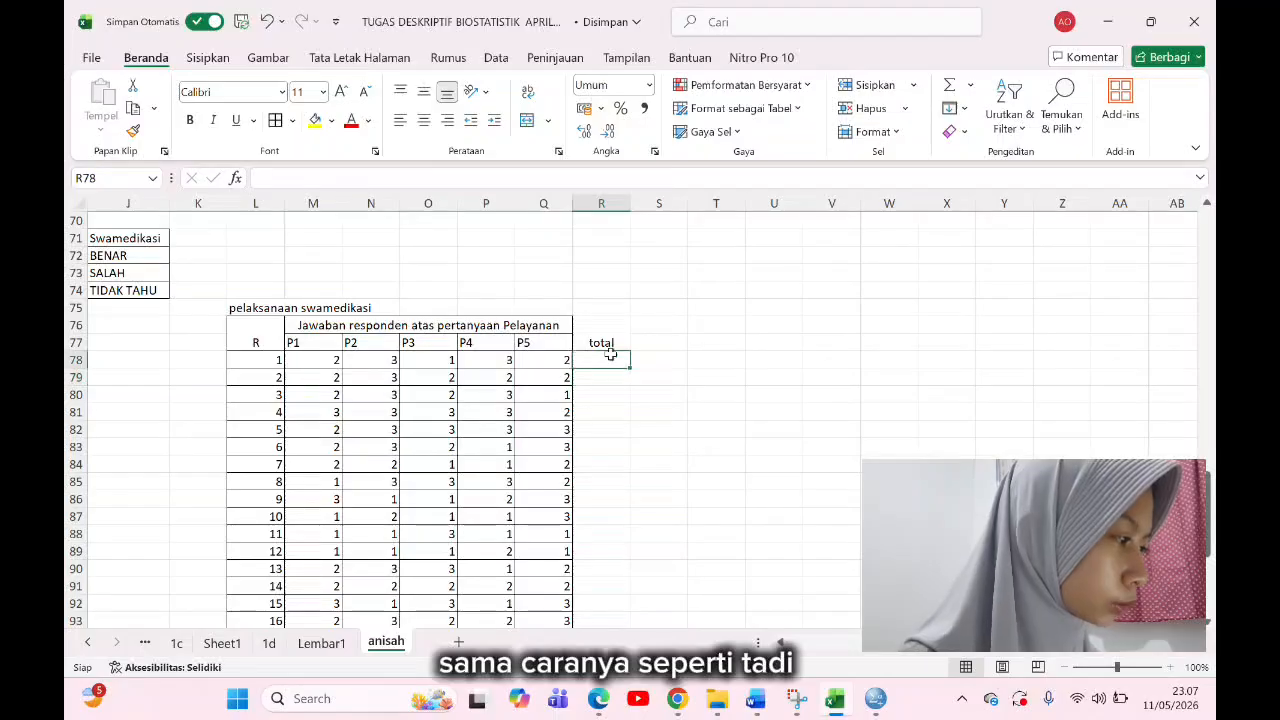
pyautogui.click(950, 87)
pyautogui.moveTo(313, 360); pyautogui.dragTo(530, 359)
pyautogui.press('Return')
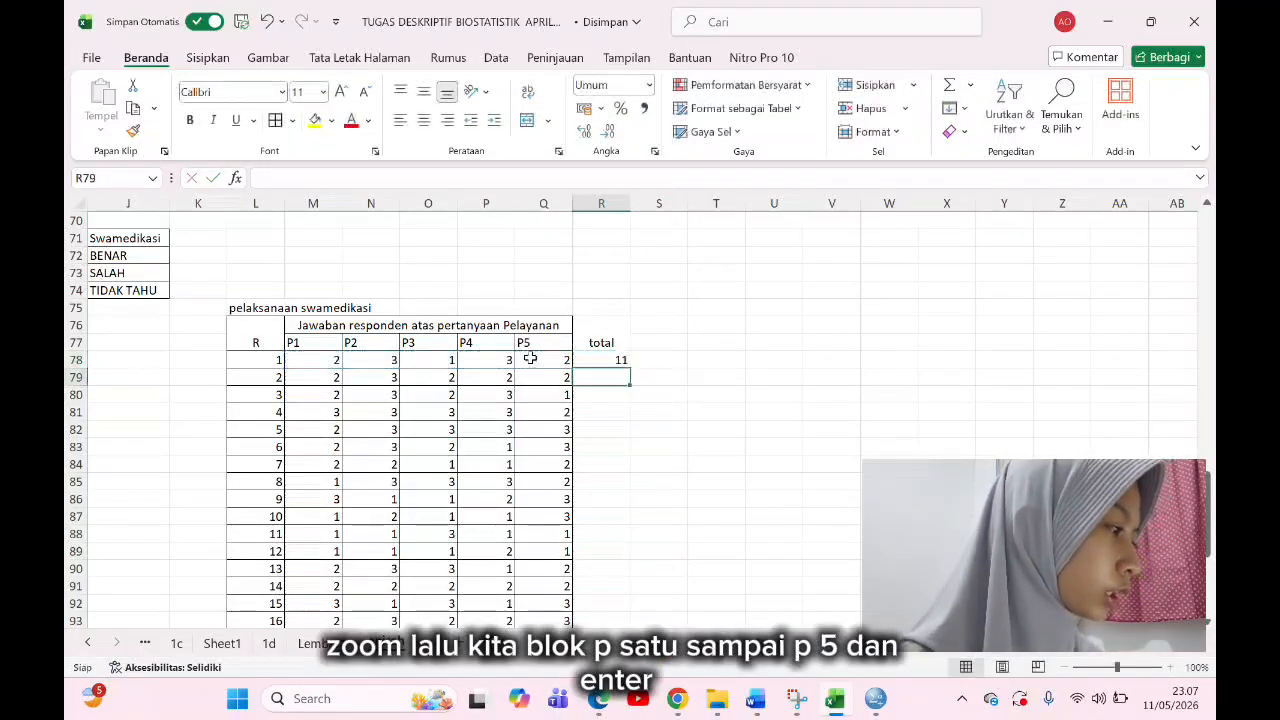
pyautogui.click(600, 361)
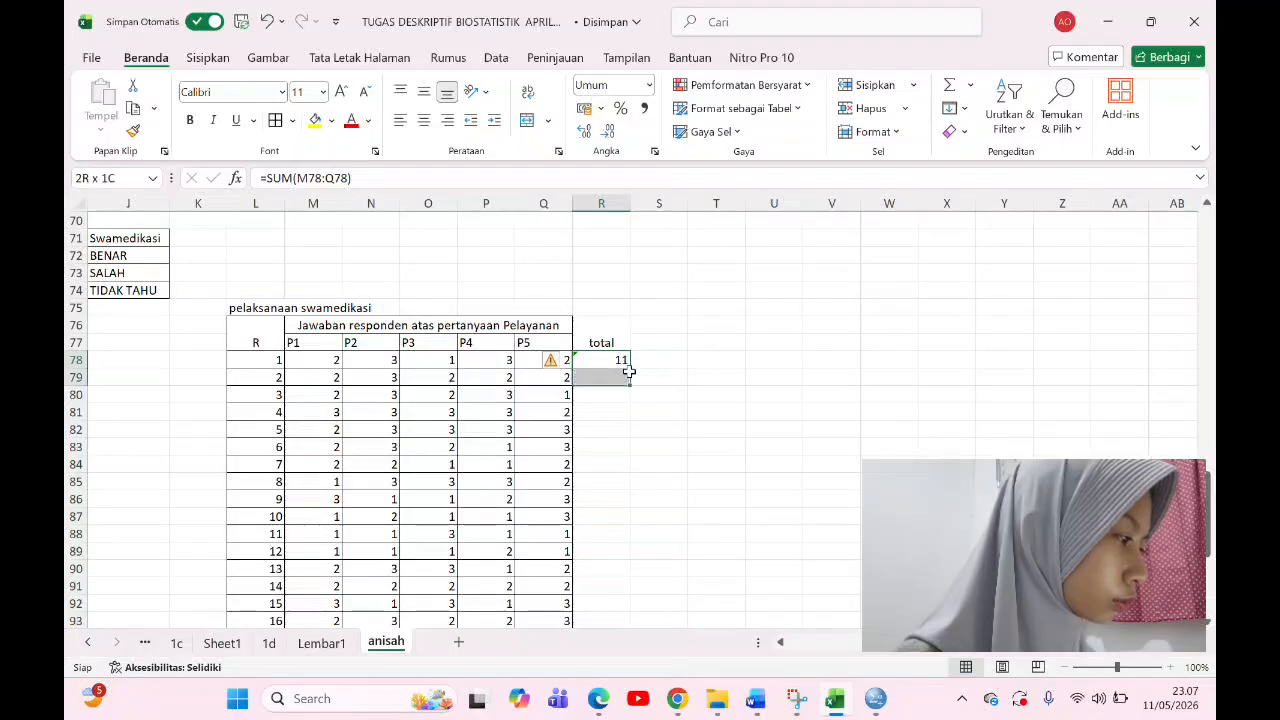
pyautogui.click(620, 390)
pyautogui.click(623, 361)
pyautogui.moveTo(626, 366); pyautogui.dragTo(616, 591)
pyautogui.click(632, 372)
pyautogui.click(618, 360)
# Step: Copy the P1 to P5 answers and totals of the "Pengetahuan tentang batuk" table, range M40:R69
pyautogui.scroll(17, 604, 534)
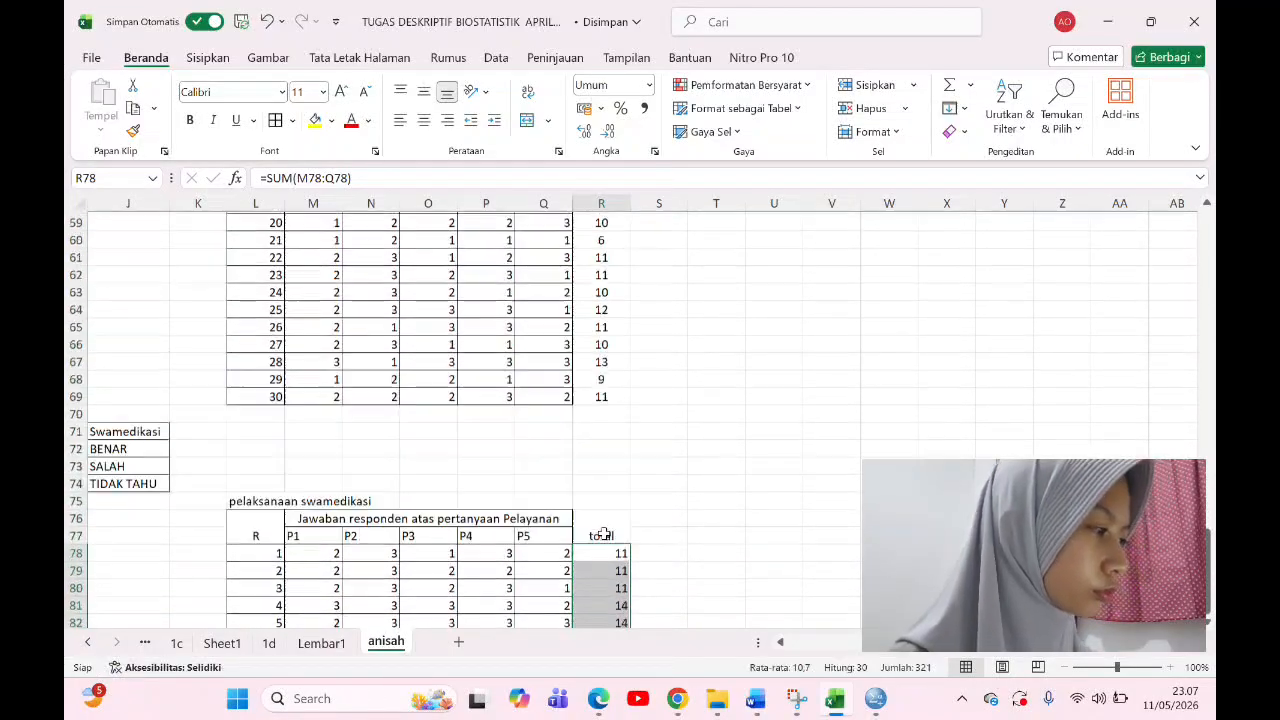
pyautogui.scroll(1, 577, 484)
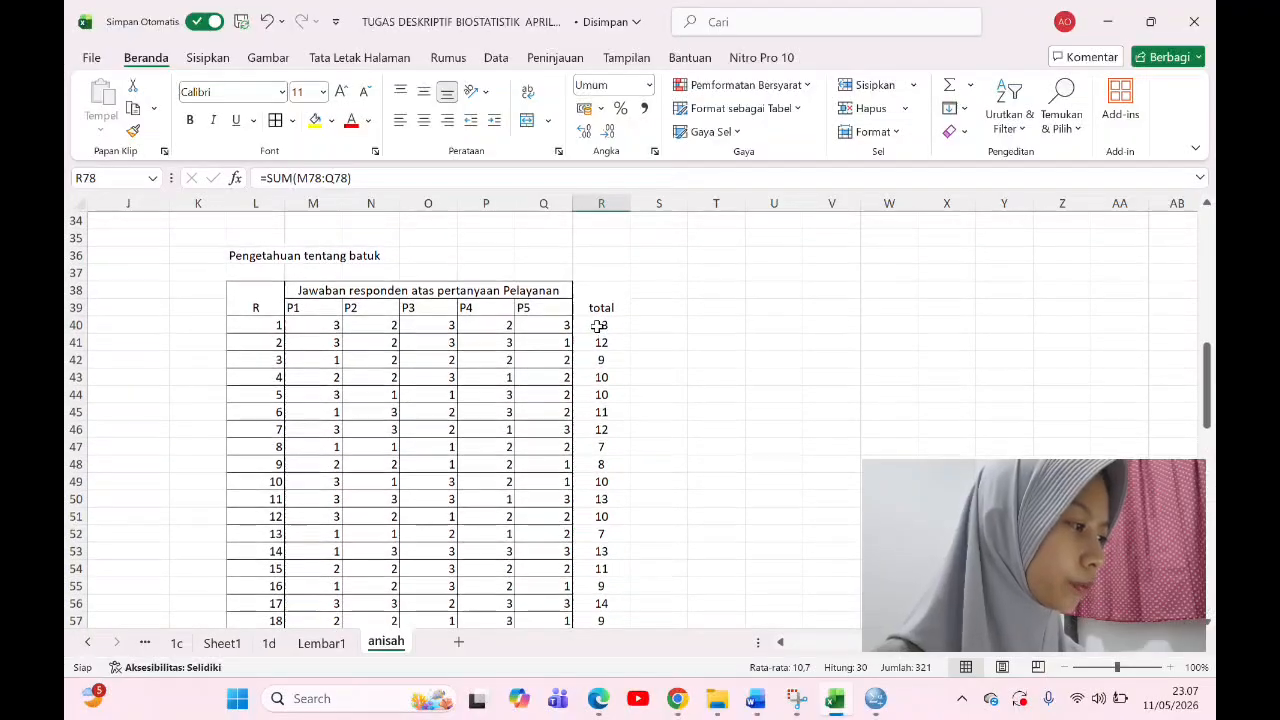
pyautogui.click(430, 324)
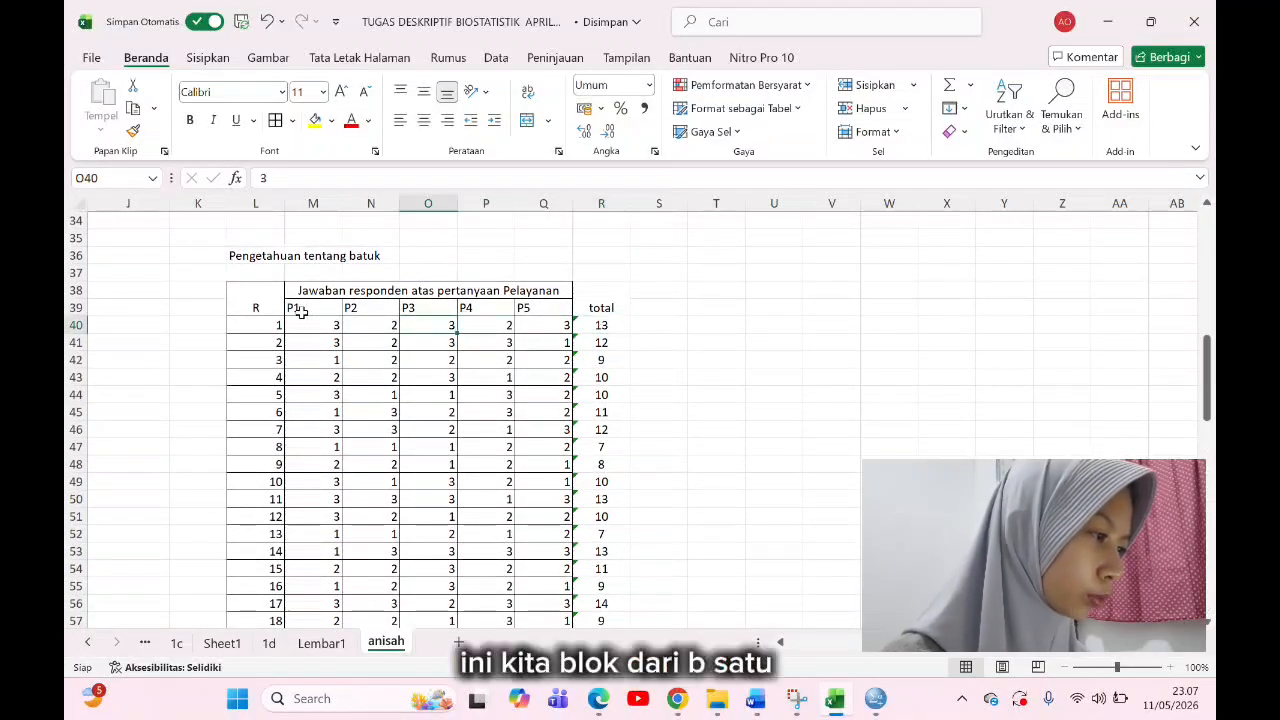
pyautogui.moveTo(300, 326); pyautogui.dragTo(604, 582)
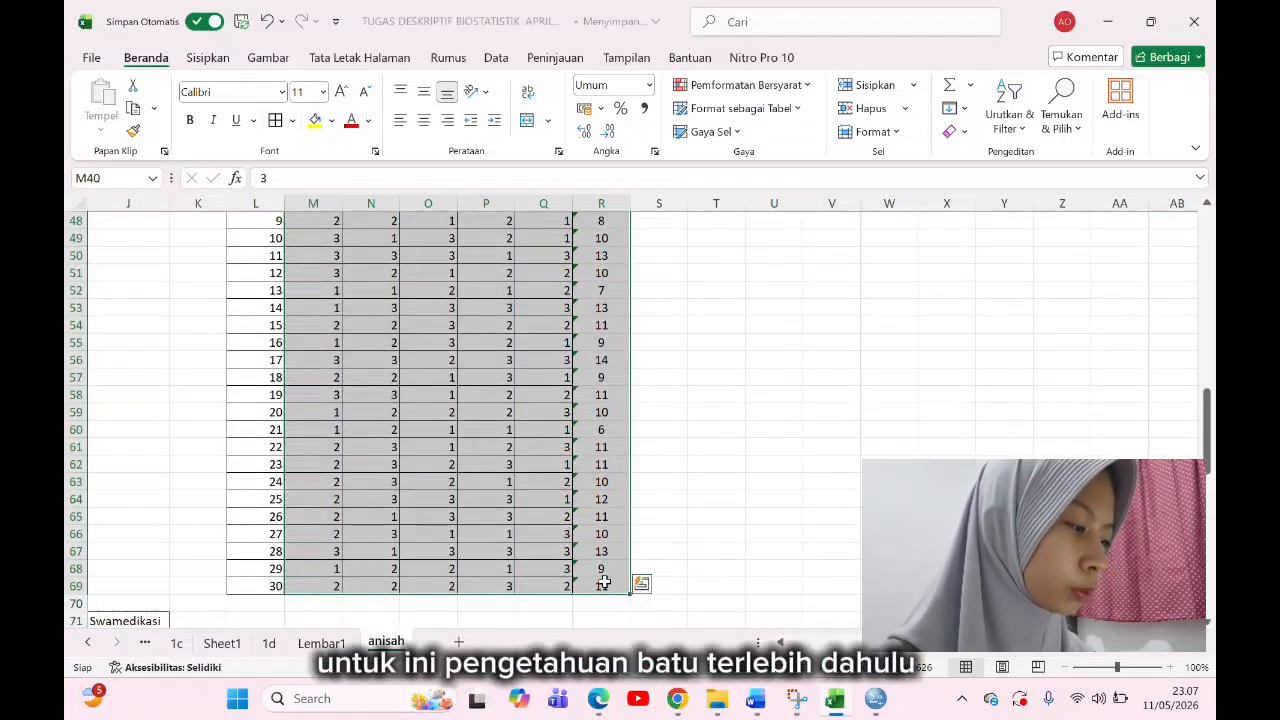
pyautogui.hotkey('ctrl', 'c')
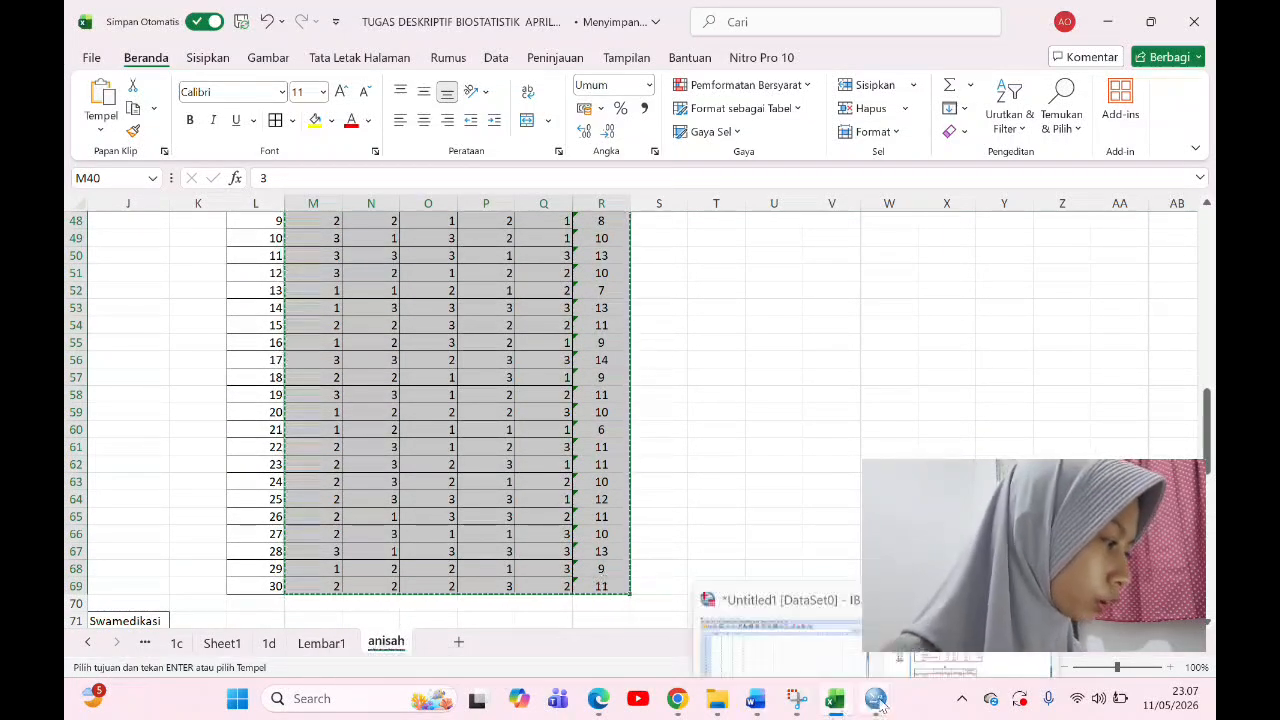
# Step: Switch to the SPSS Data Editor and paste the copied data into the first empty column after PKJ, starting at row 1
pyautogui.click(876, 700)
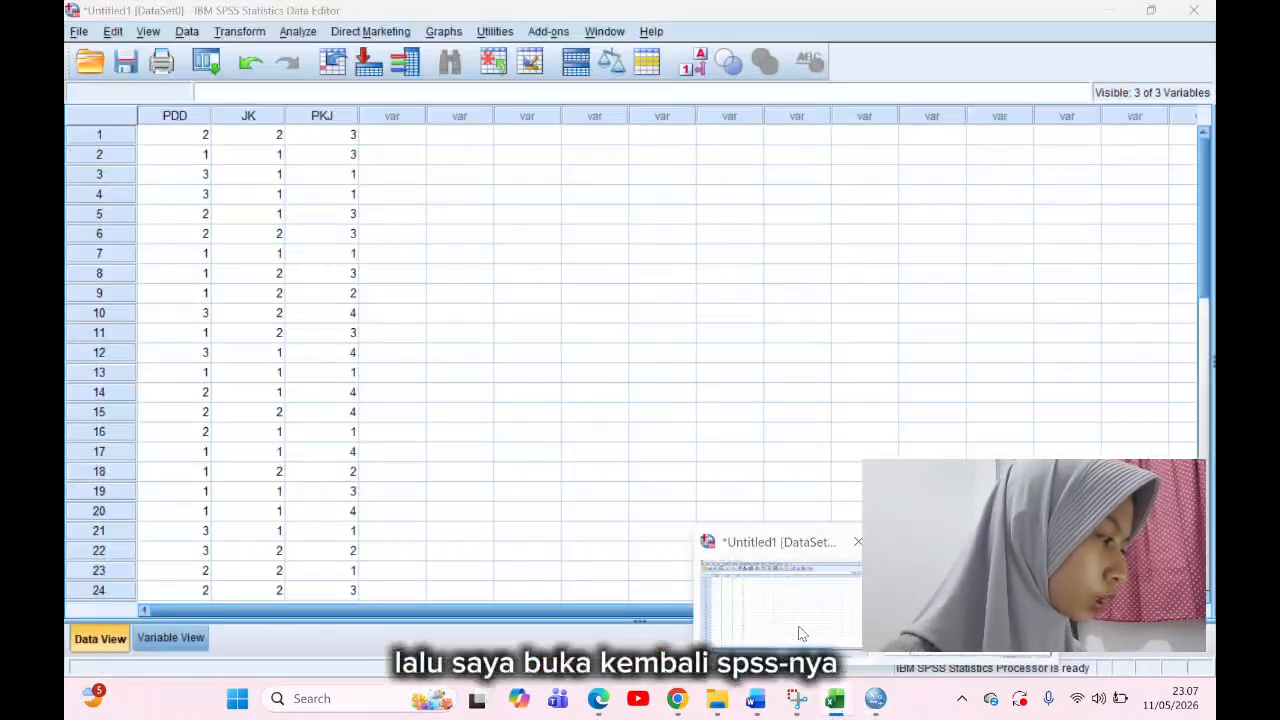
pyautogui.click(409, 141)
pyautogui.rightClick(409, 141)
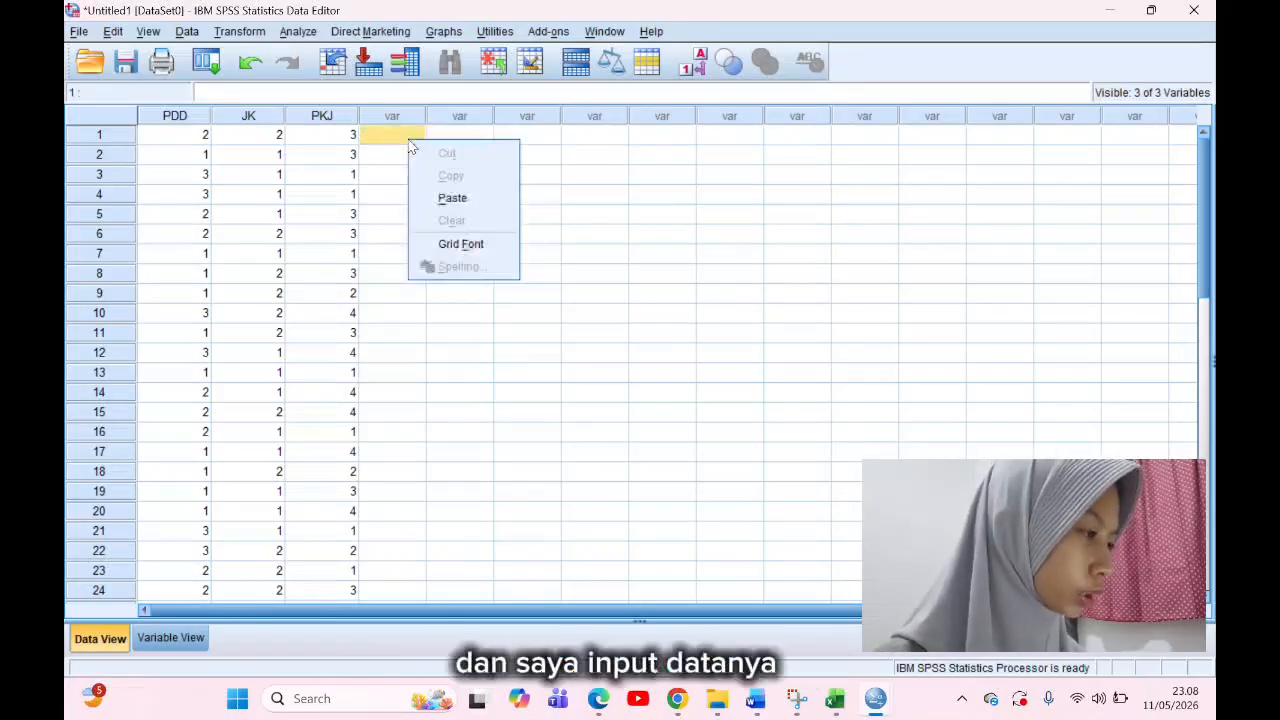
pyautogui.click(450, 198)
# Step: Rename the first two pasted variables, in rows 4 and 5 of the variable list, as P1 and P2
pyautogui.click(170, 637)
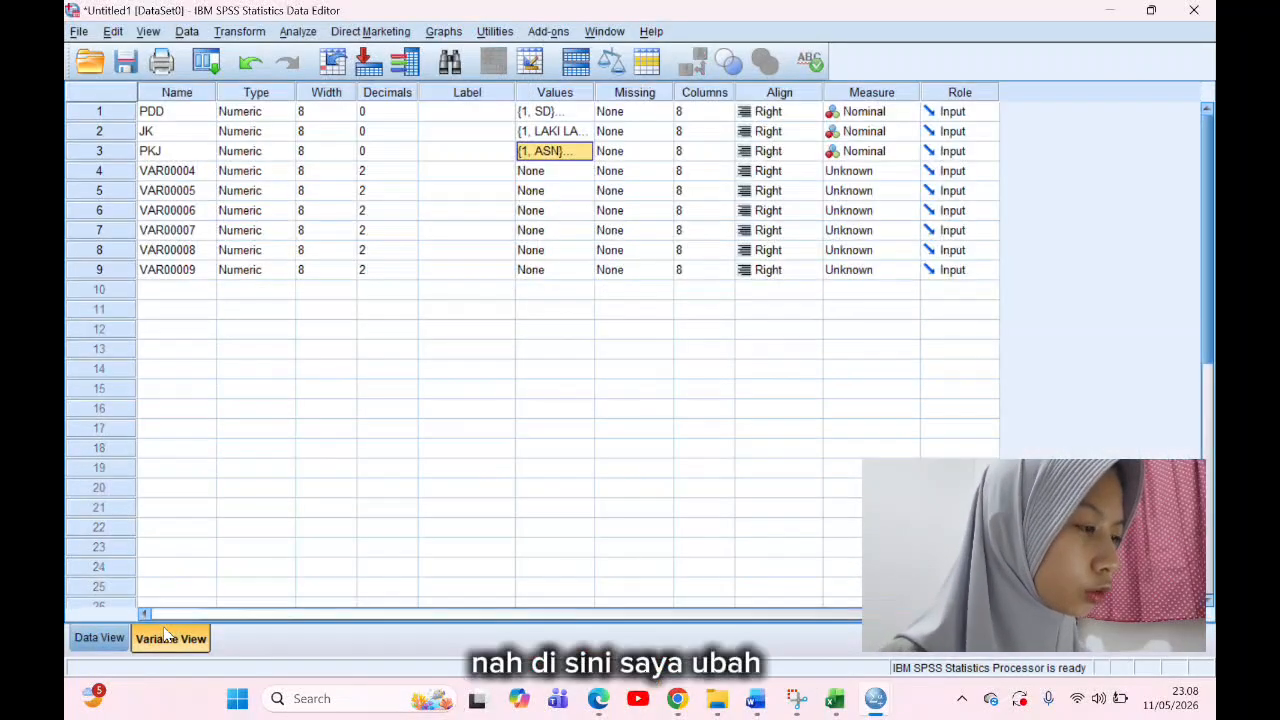
pyautogui.click(196, 173)
pyautogui.press('BackSpace')
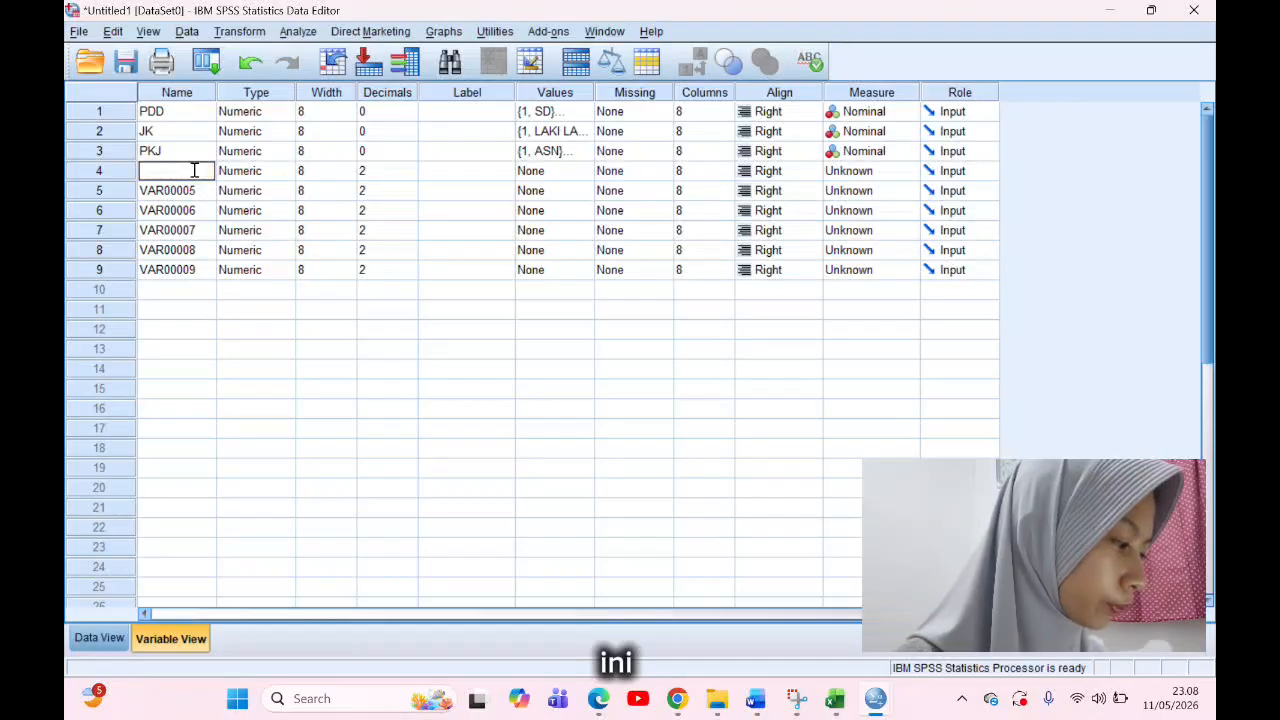
pyautogui.press('capslock')
pyautogui.write('P')
pyautogui.press('capslock')
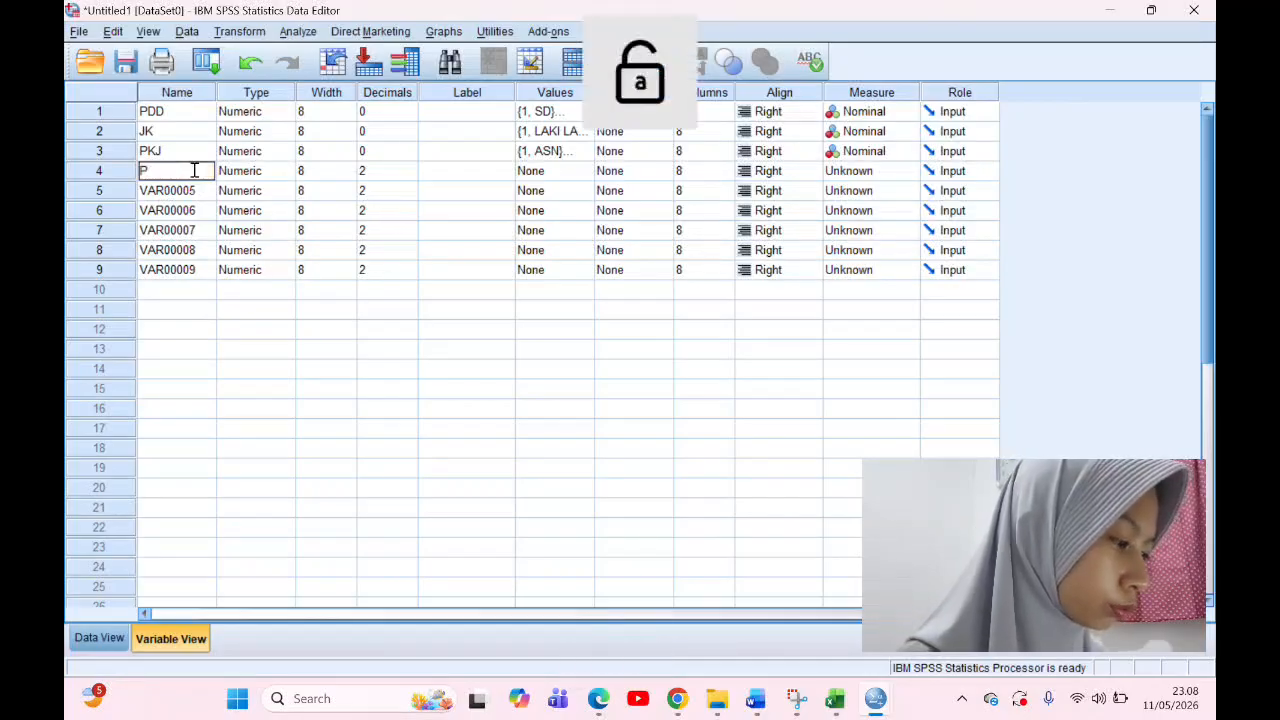
pyautogui.click(193, 190)
pyautogui.press('BackSpace')
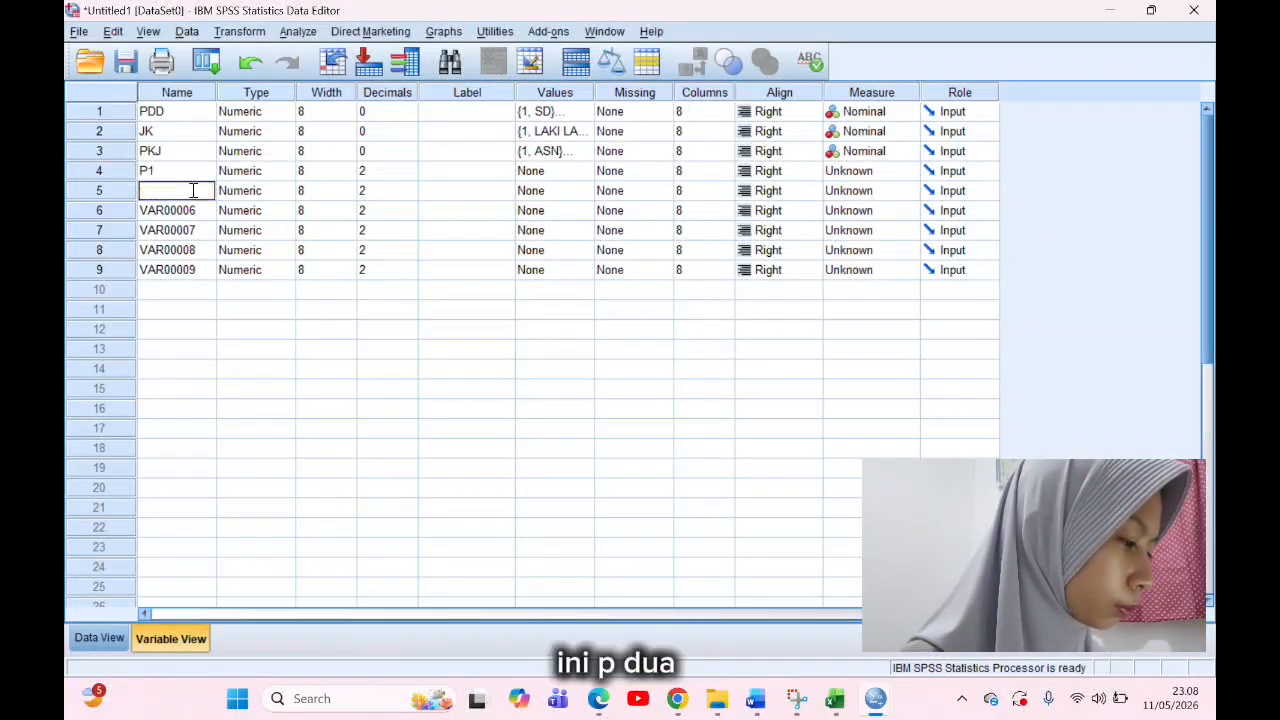
pyautogui.press('capslock')
pyautogui.write('P')
pyautogui.press('capslock')
pyautogui.write('2')
# Step: Rename the variables in rows 6 and 7 as P3 and P4
pyautogui.click(200, 210)
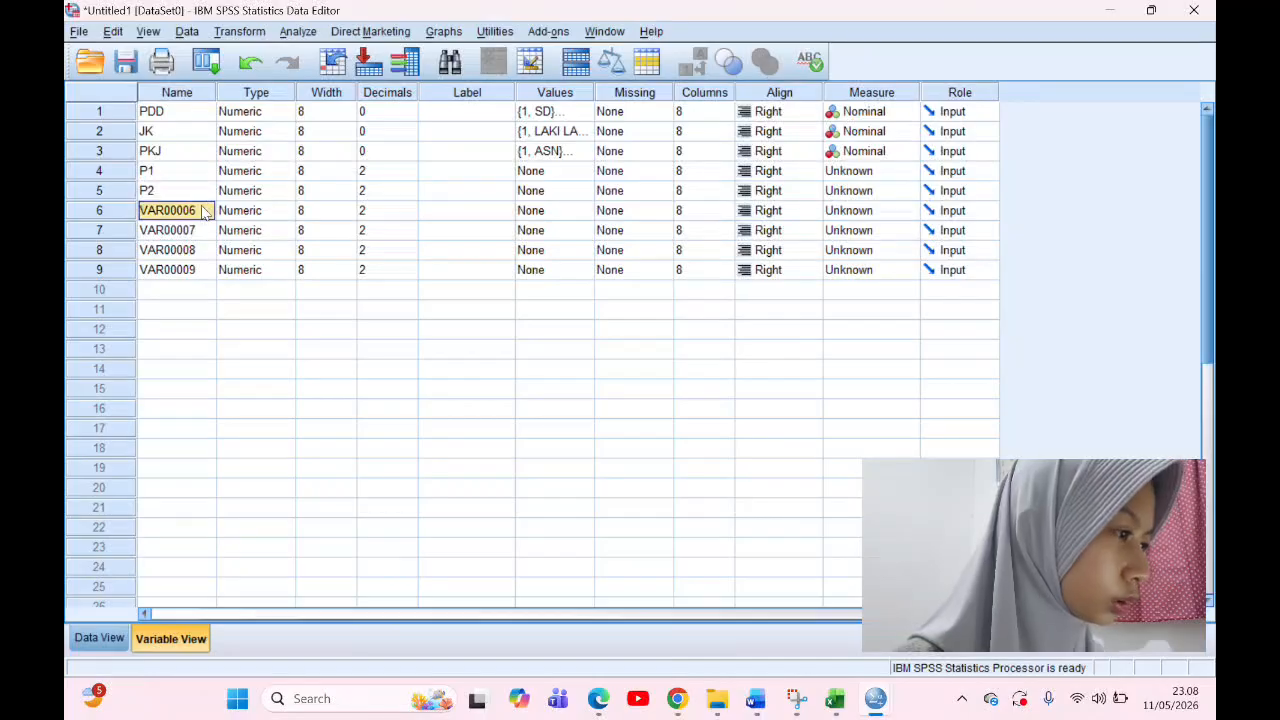
pyautogui.press('BackSpace')
pyautogui.press('capslock')
pyautogui.write('P')
pyautogui.press('capslock')
pyautogui.write('3')
pyautogui.press('Return')
pyautogui.press('BackSpace')
pyautogui.press('capslock')
pyautogui.write('P4')
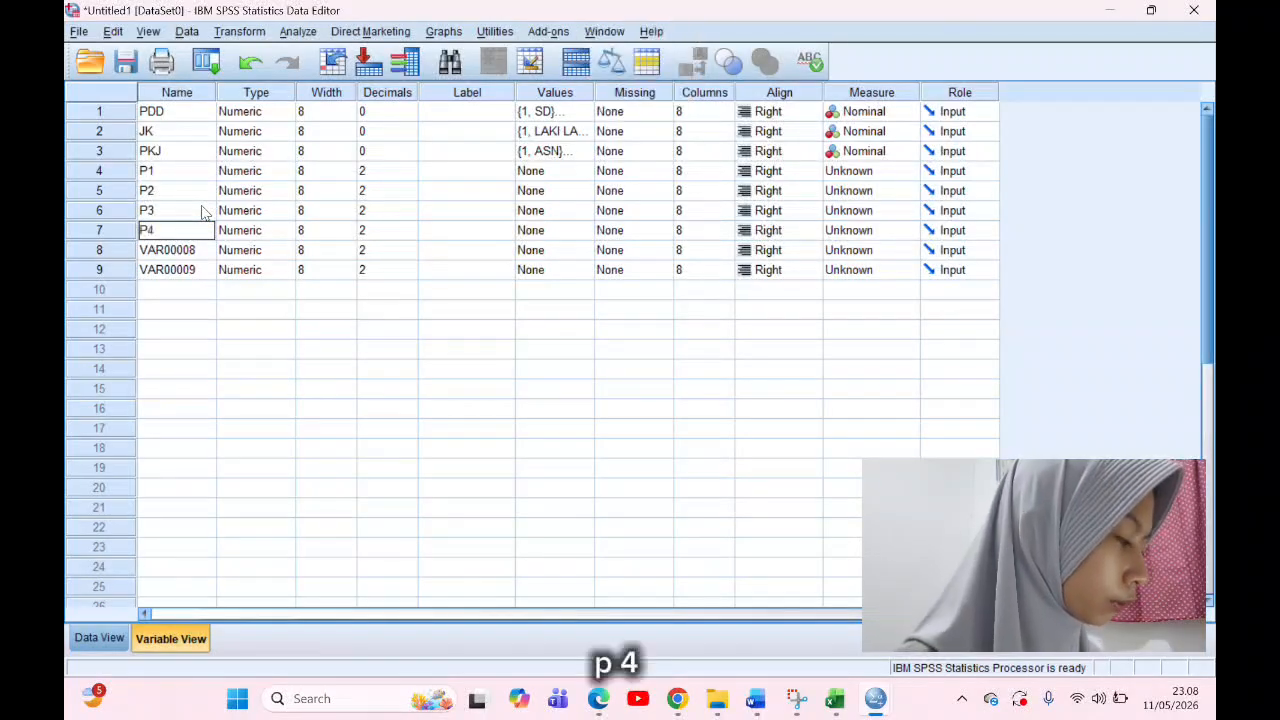
# Step: Rename the variables in rows 8 and 9 as P5 and total
pyautogui.press('Return')
pyautogui.press('BackSpace')
pyautogui.write('P5')
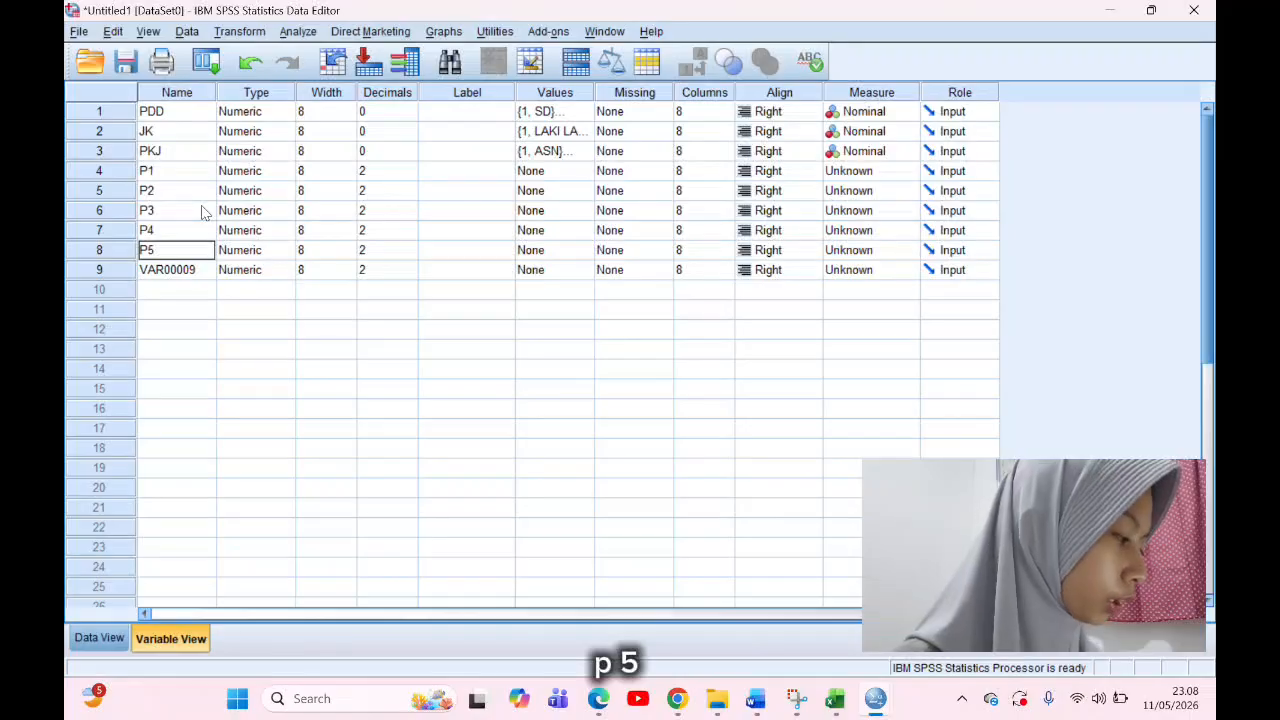
pyautogui.press('Return')
pyautogui.press('BackSpace')
pyautogui.press('capslock')
pyautogui.write('total')
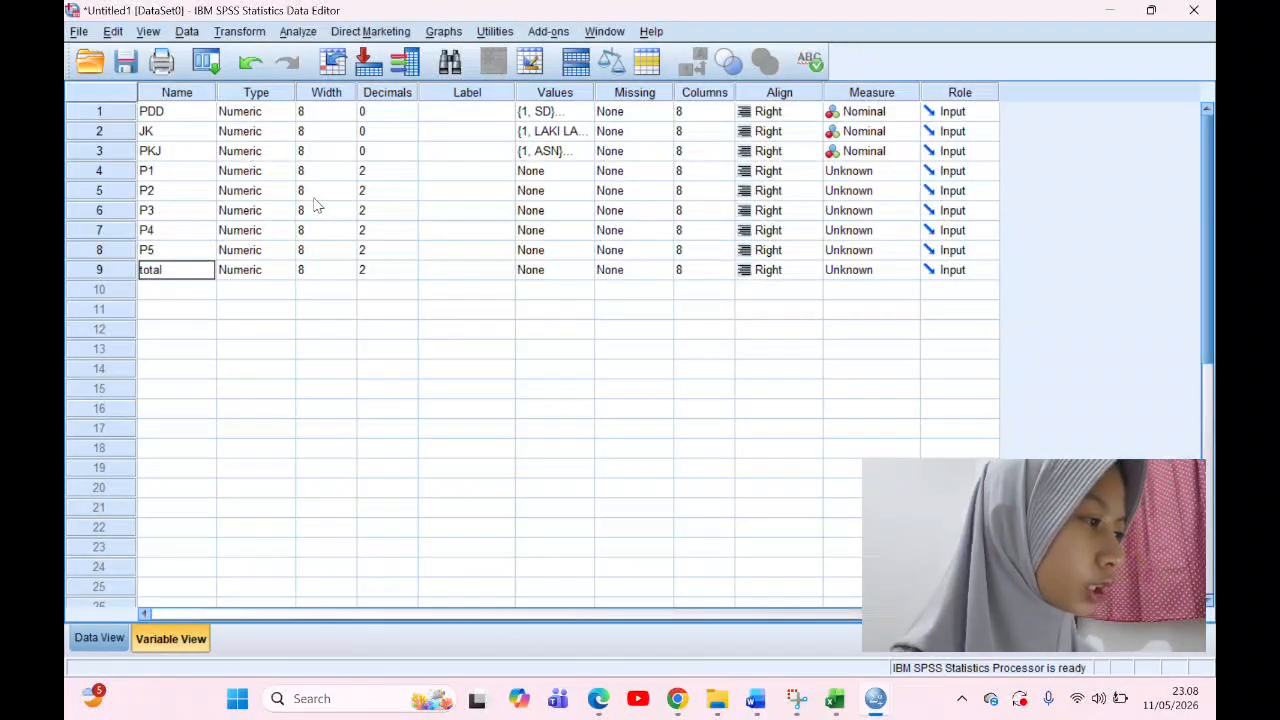
# Step: Set the decimals of variables P1 and P2 to 0
pyautogui.click(386, 166)
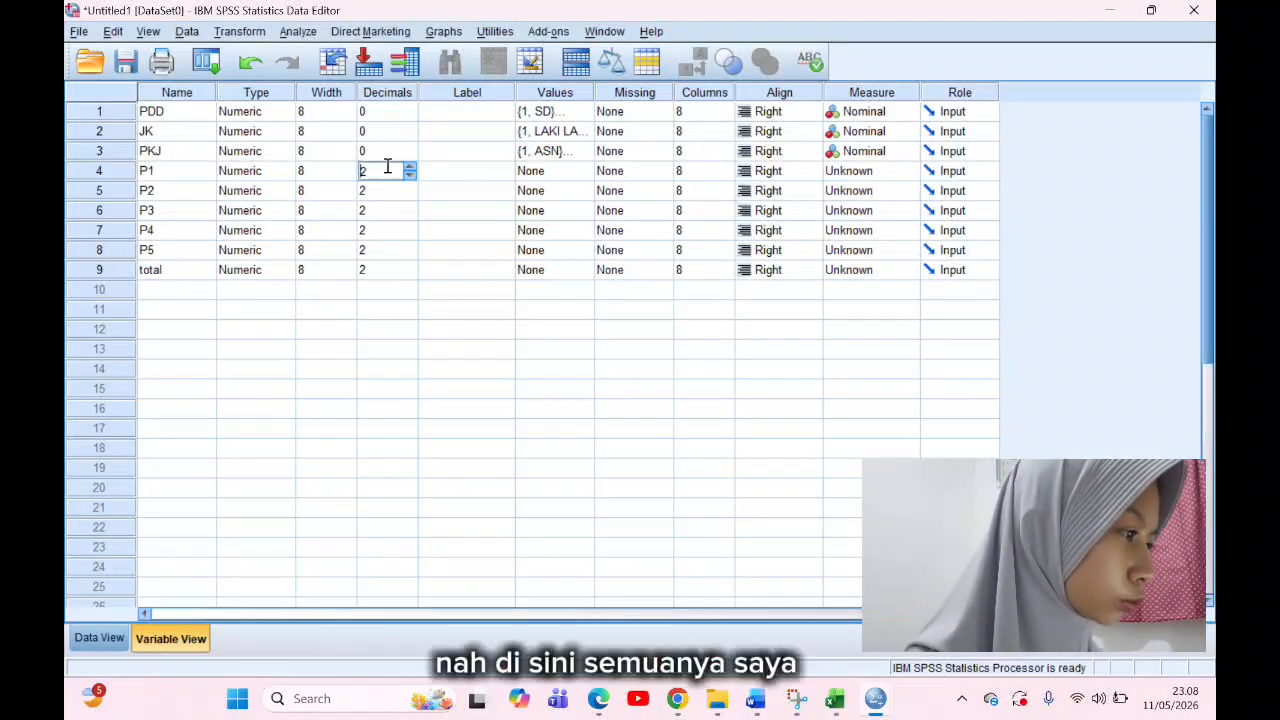
pyautogui.click(410, 175)
pyautogui.click(410, 175)
pyautogui.click(397, 190)
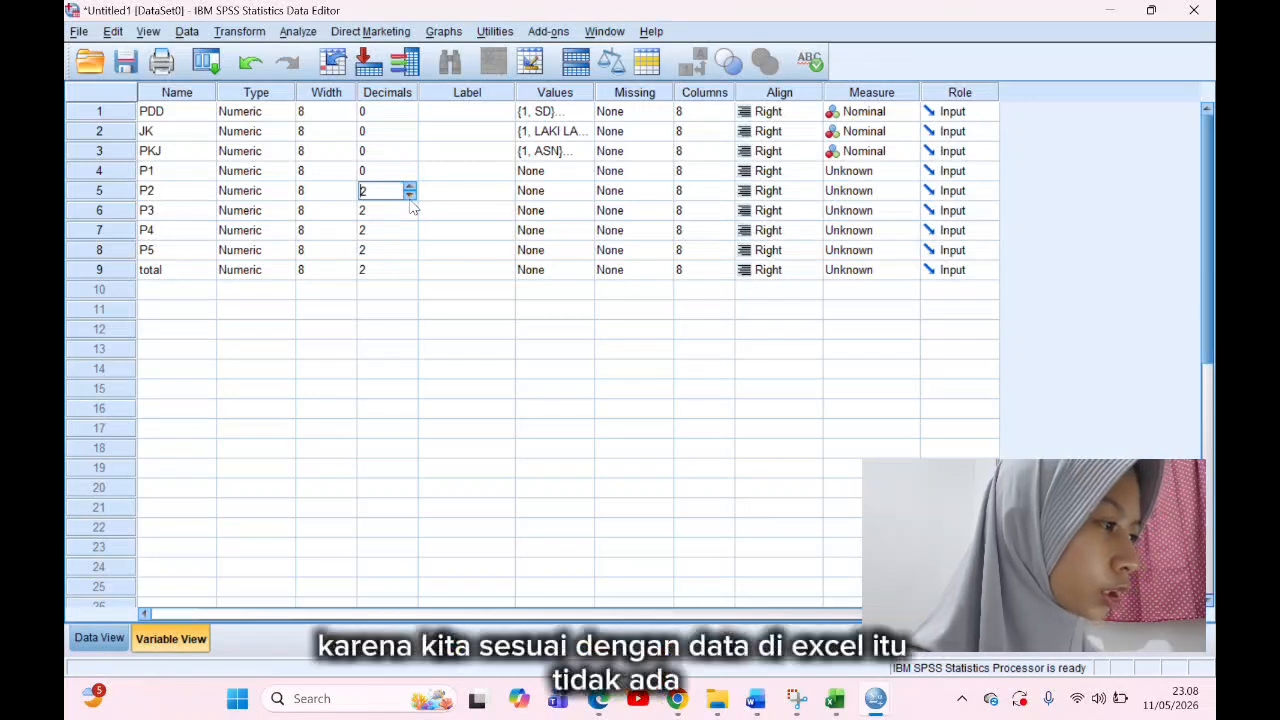
pyautogui.click(410, 196)
pyautogui.click(410, 196)
# Step: Set the decimals of variables P3, P4, P5 and total to 0
pyautogui.click(397, 210)
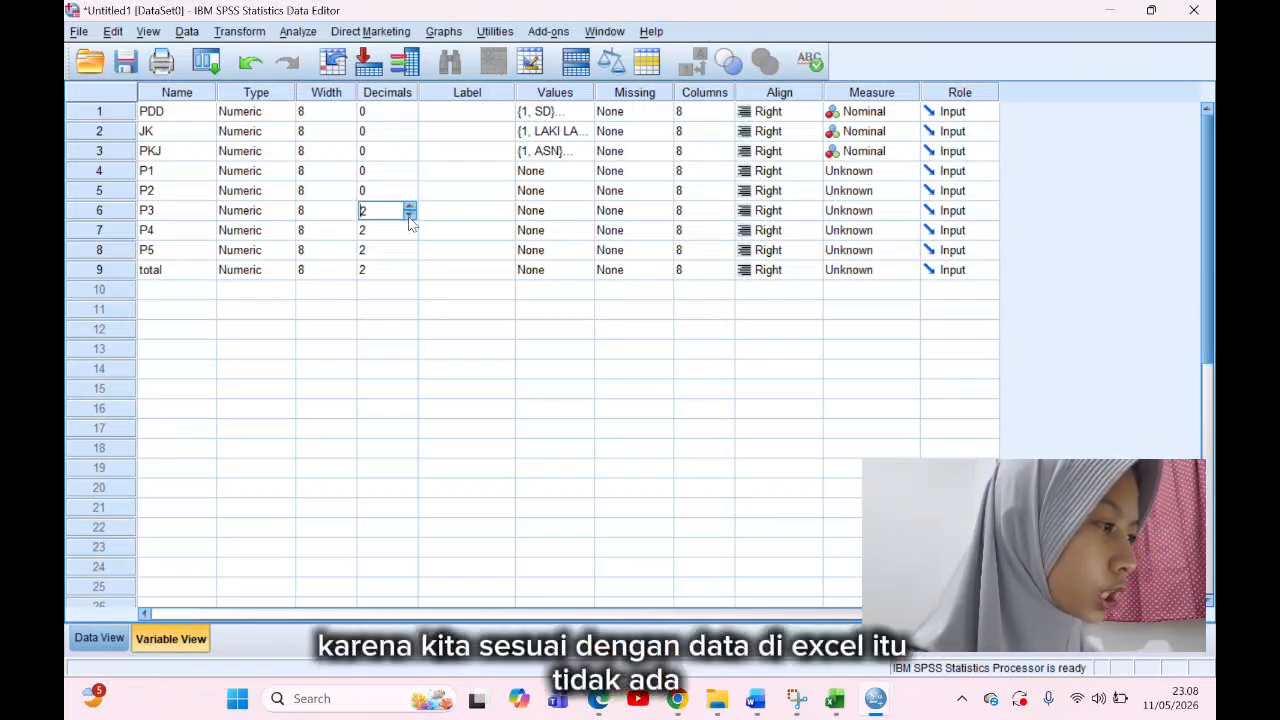
pyautogui.click(376, 230)
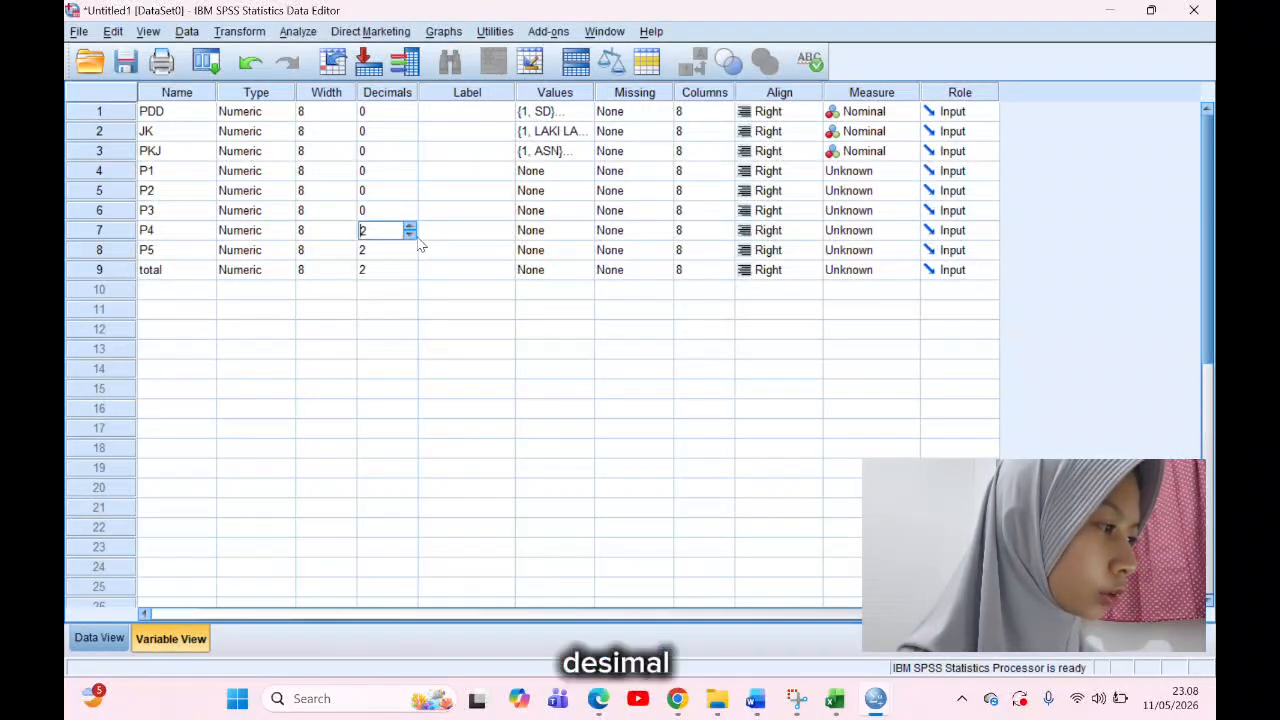
pyautogui.click(410, 236)
pyautogui.click(410, 236)
pyautogui.click(390, 250)
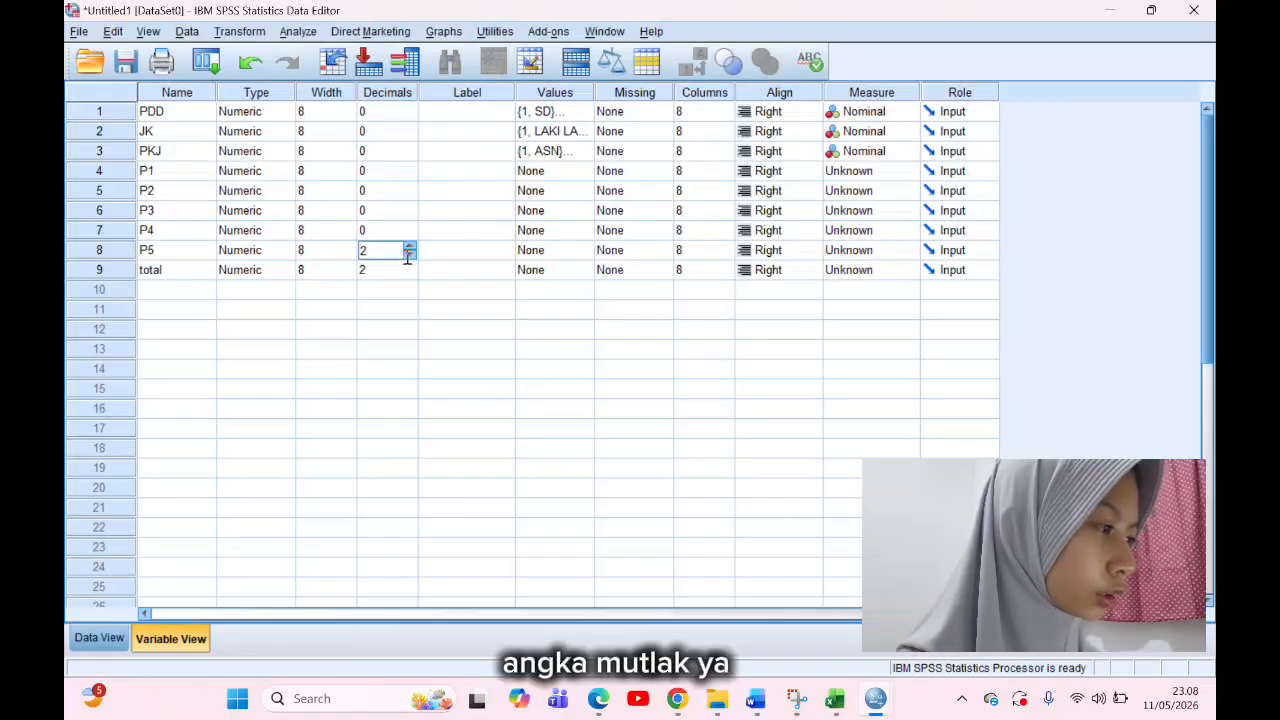
pyautogui.click(410, 254)
pyautogui.click(410, 254)
pyautogui.click(388, 270)
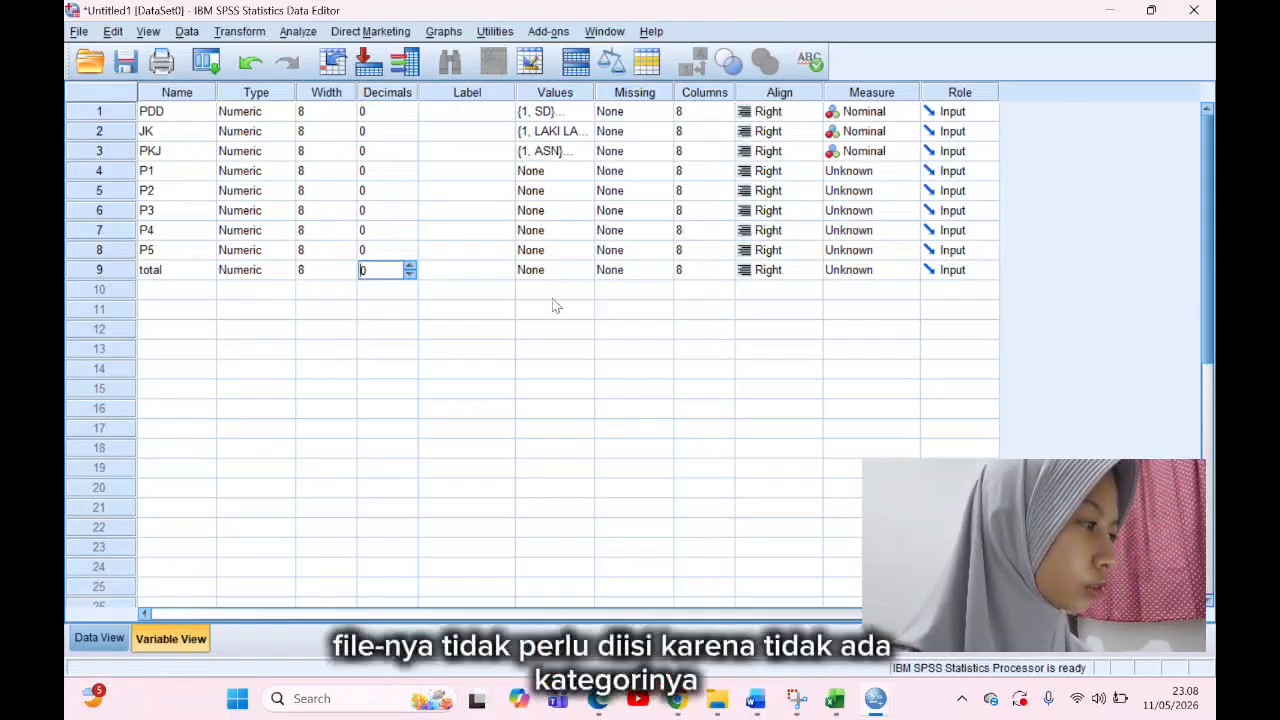
# Step: Run a two-tailed bivariate Pearson correlation on P1, P2, P3, P4, P5 and total, and maximize the output window
pyautogui.click(298, 31)
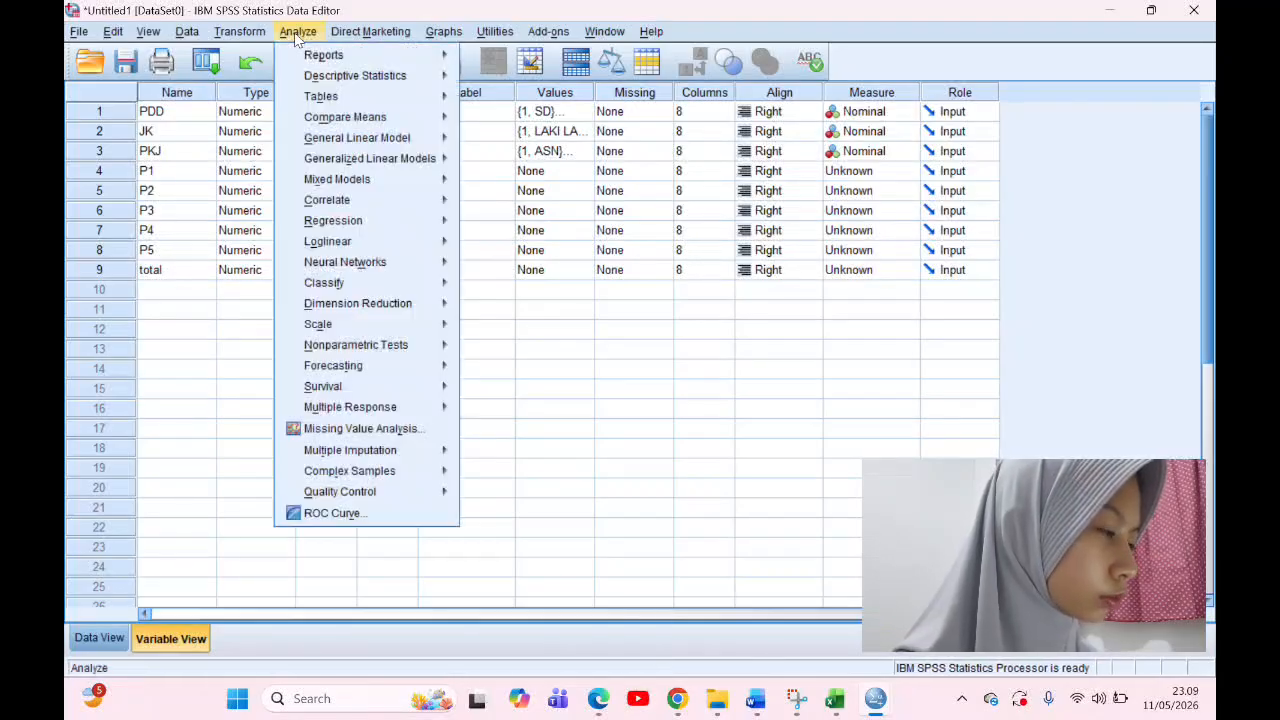
pyautogui.moveTo(336, 121)
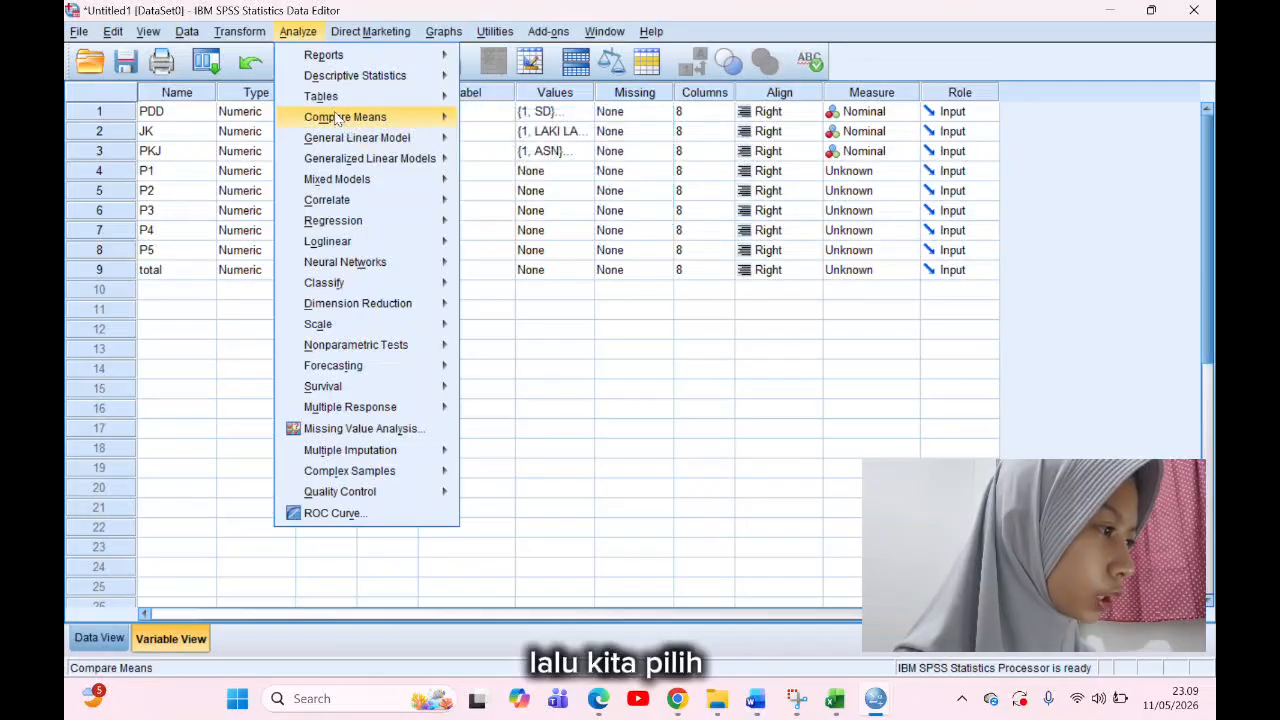
pyautogui.moveTo(366, 196)
pyautogui.click(503, 207)
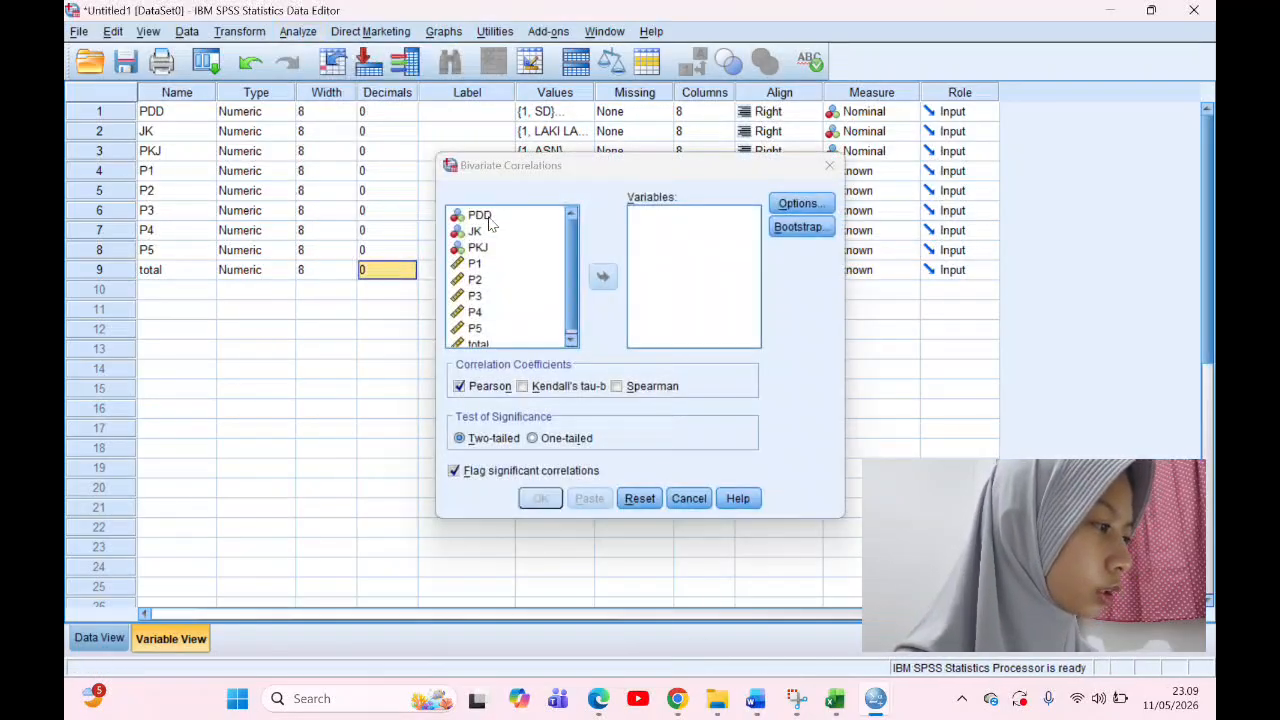
pyautogui.scroll(-1, 485, 240)
pyautogui.doubleClick(476, 258)
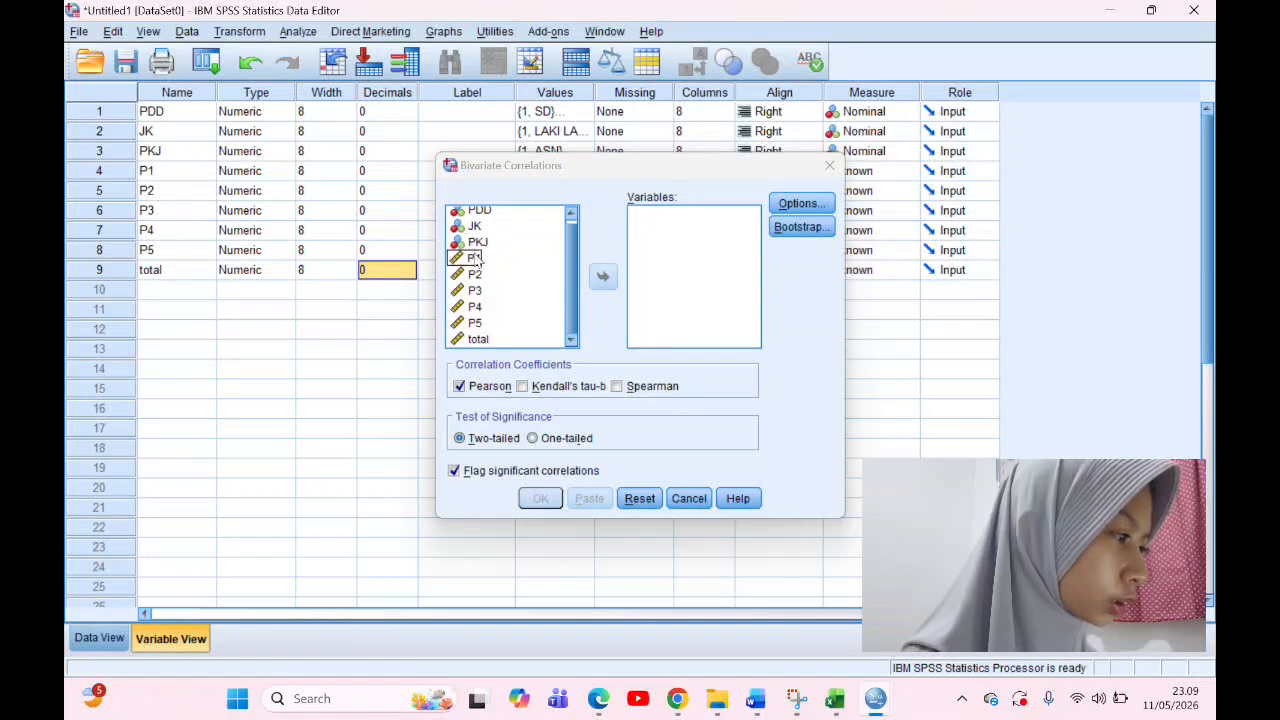
pyautogui.doubleClick(477, 263)
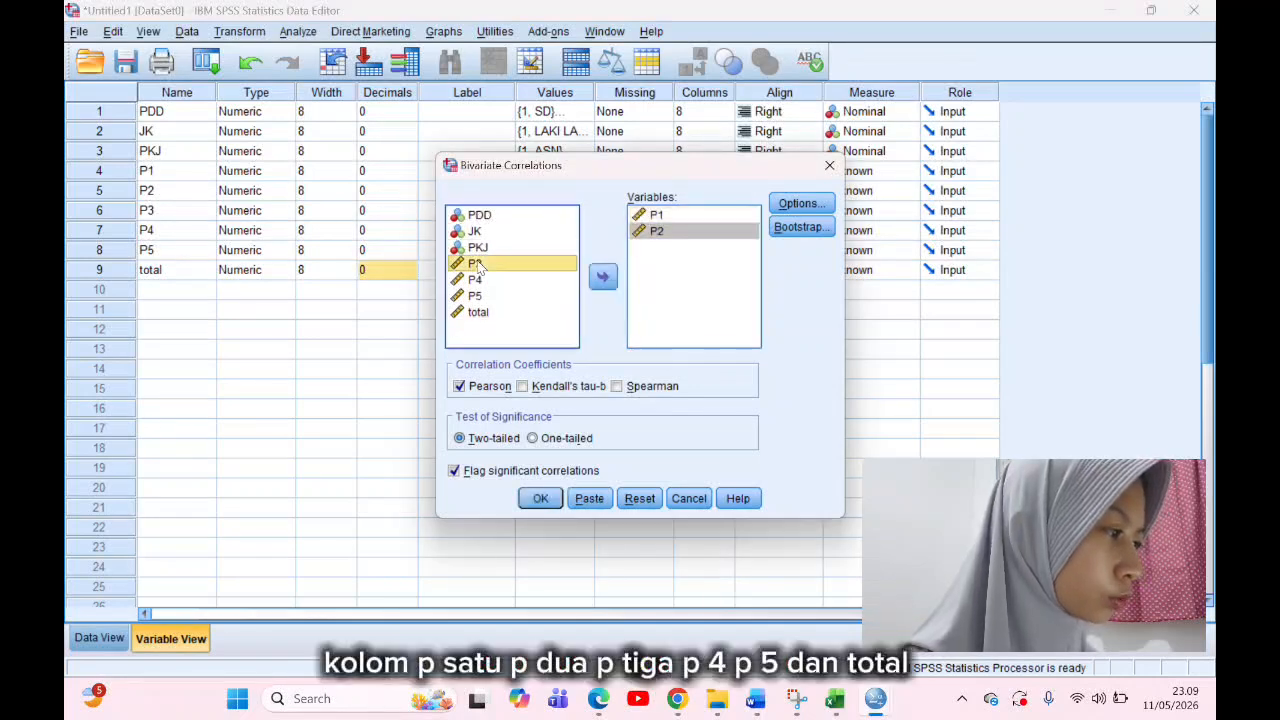
pyautogui.doubleClick(477, 263)
pyautogui.doubleClick(477, 263)
pyautogui.doubleClick(477, 263)
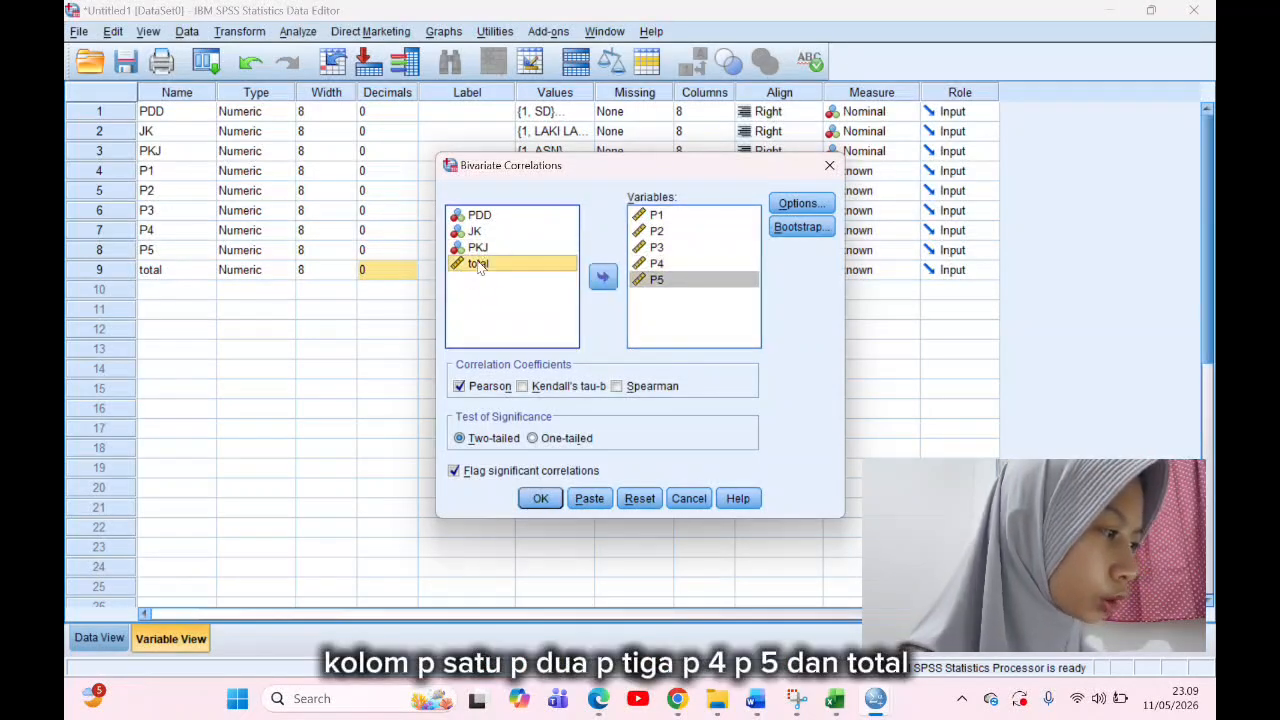
pyautogui.doubleClick(477, 263)
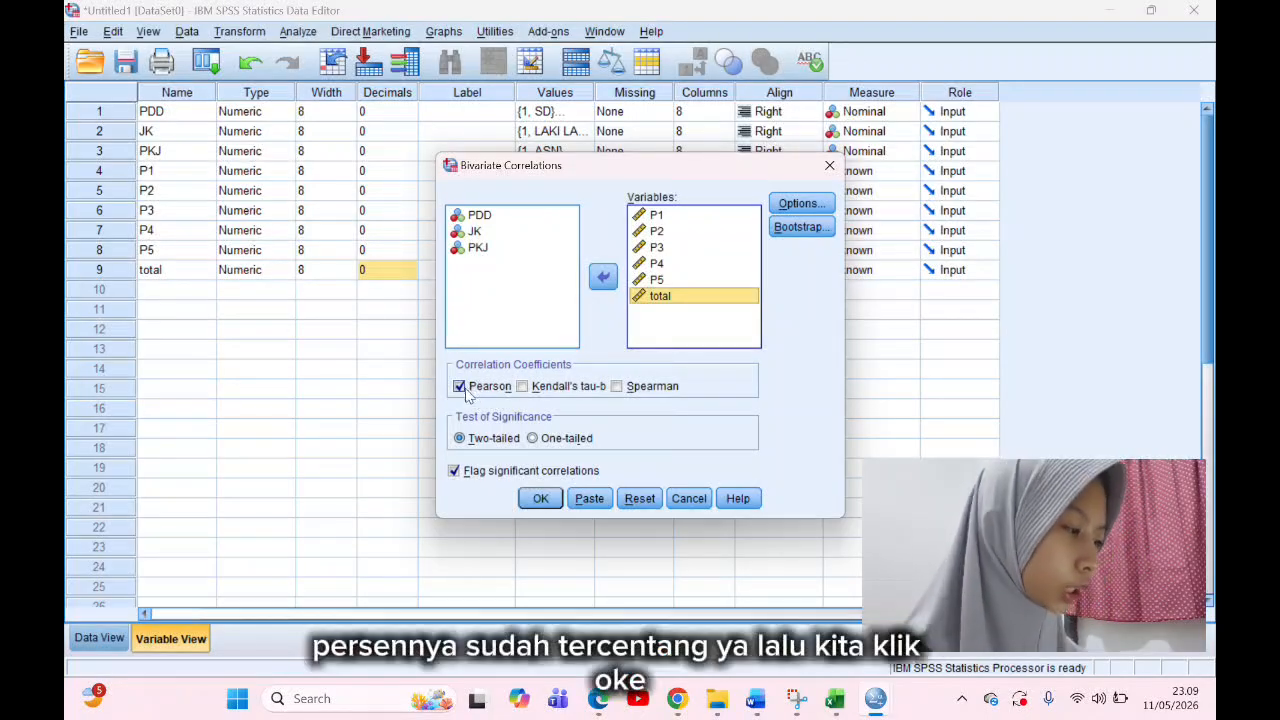
pyautogui.click(541, 500)
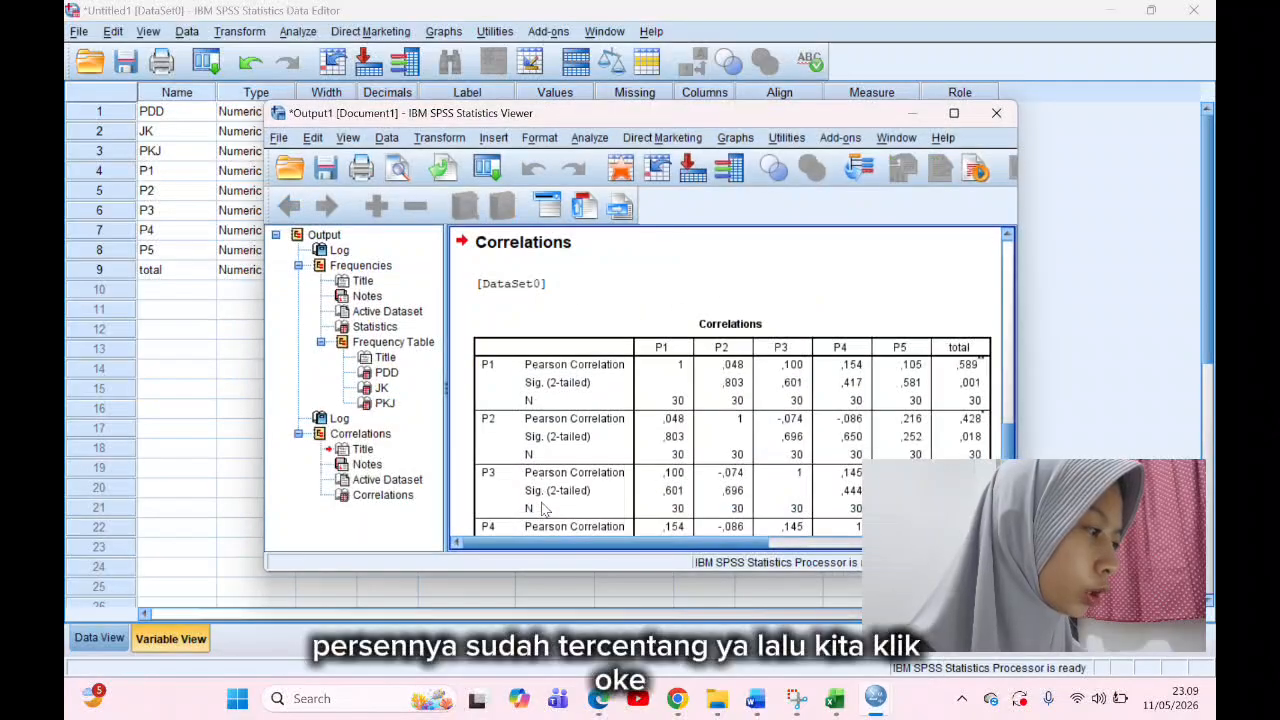
pyautogui.click(945, 115)
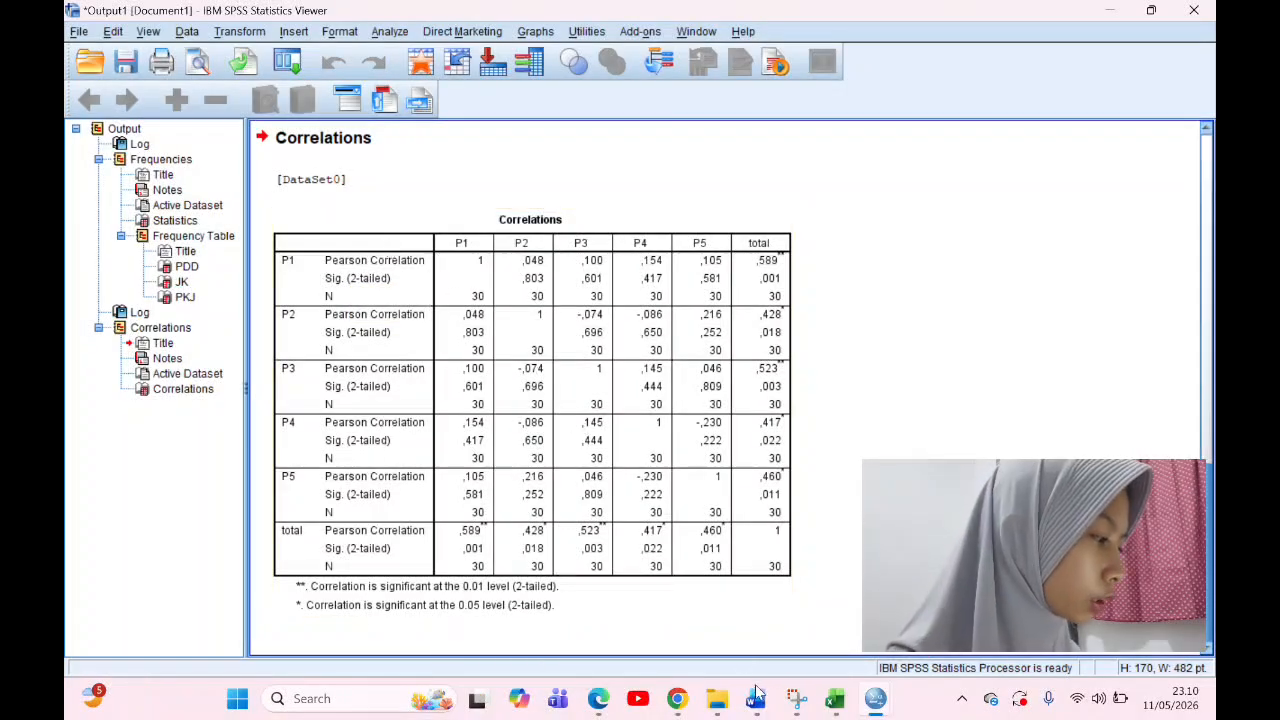
# Step: Switch to the Word document with the r table and look up the critical value for df 28 at 0.05 two-tailed significance
pyautogui.moveTo(755, 698)
pyautogui.click(833, 597)
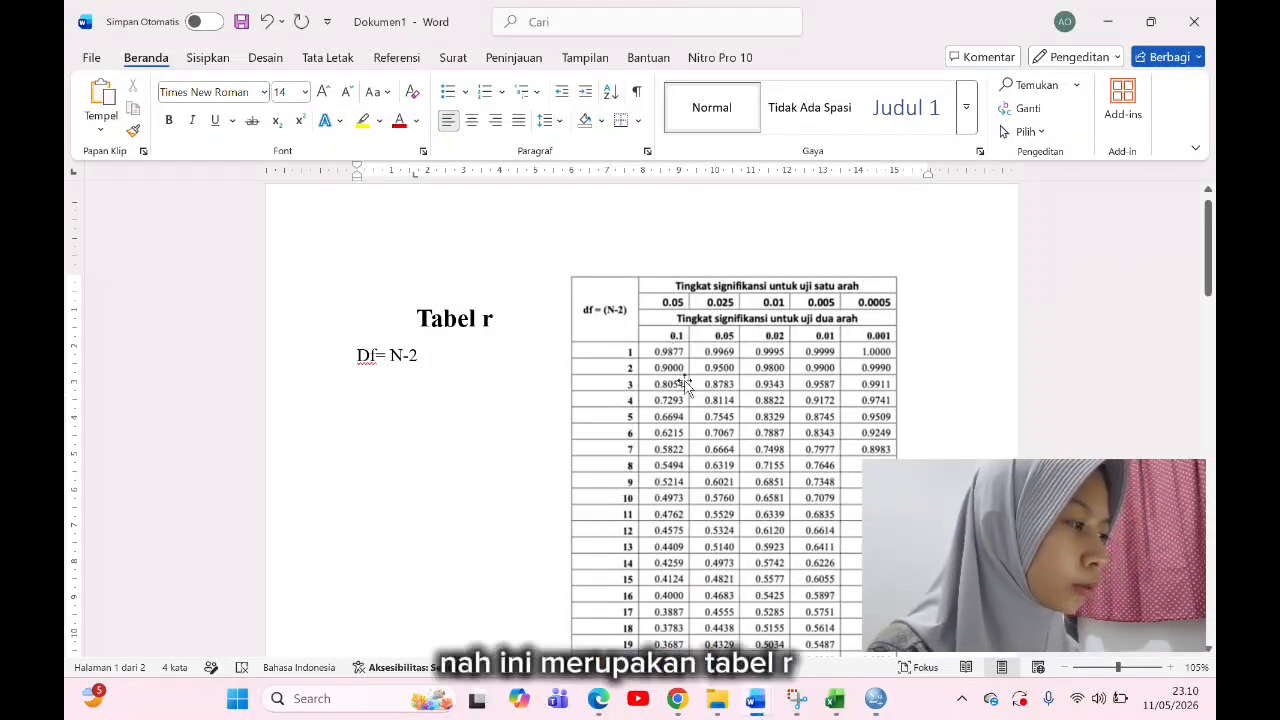
pyautogui.scroll(-3, 663, 336)
pyautogui.scroll(2, 620, 320)
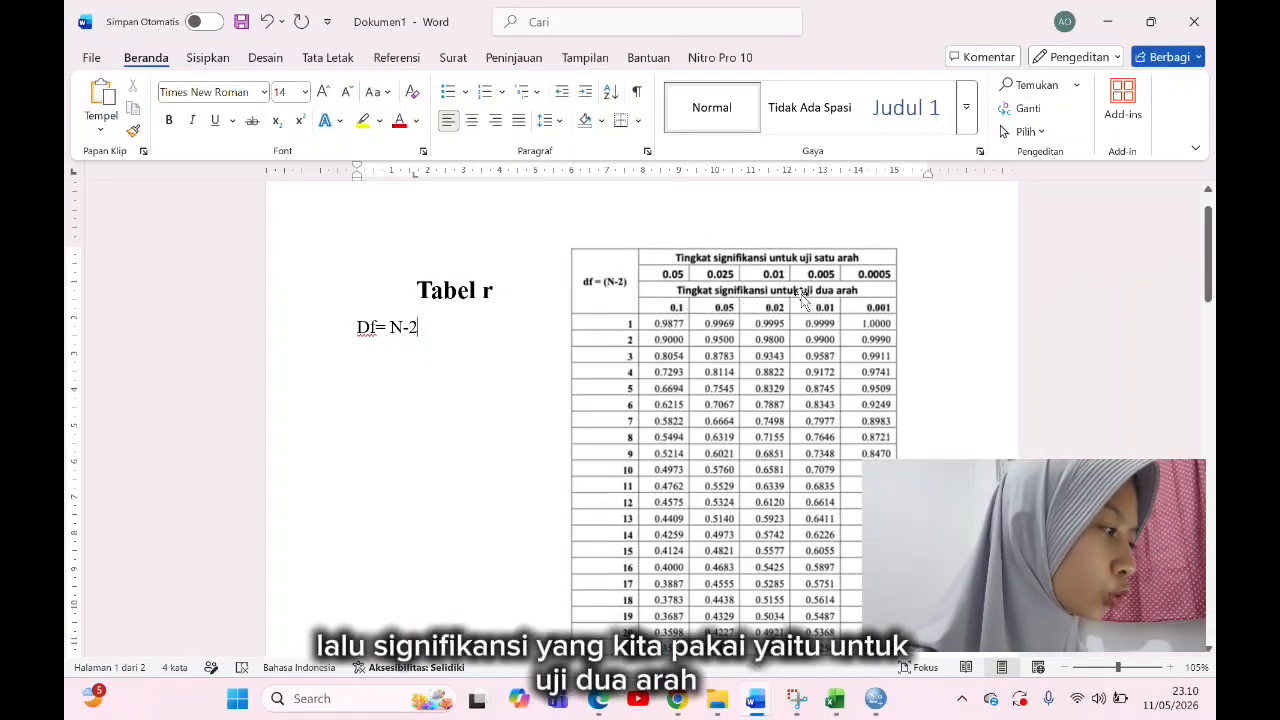
pyautogui.scroll(-1, 698, 373)
pyautogui.scroll(-1, 698, 373)
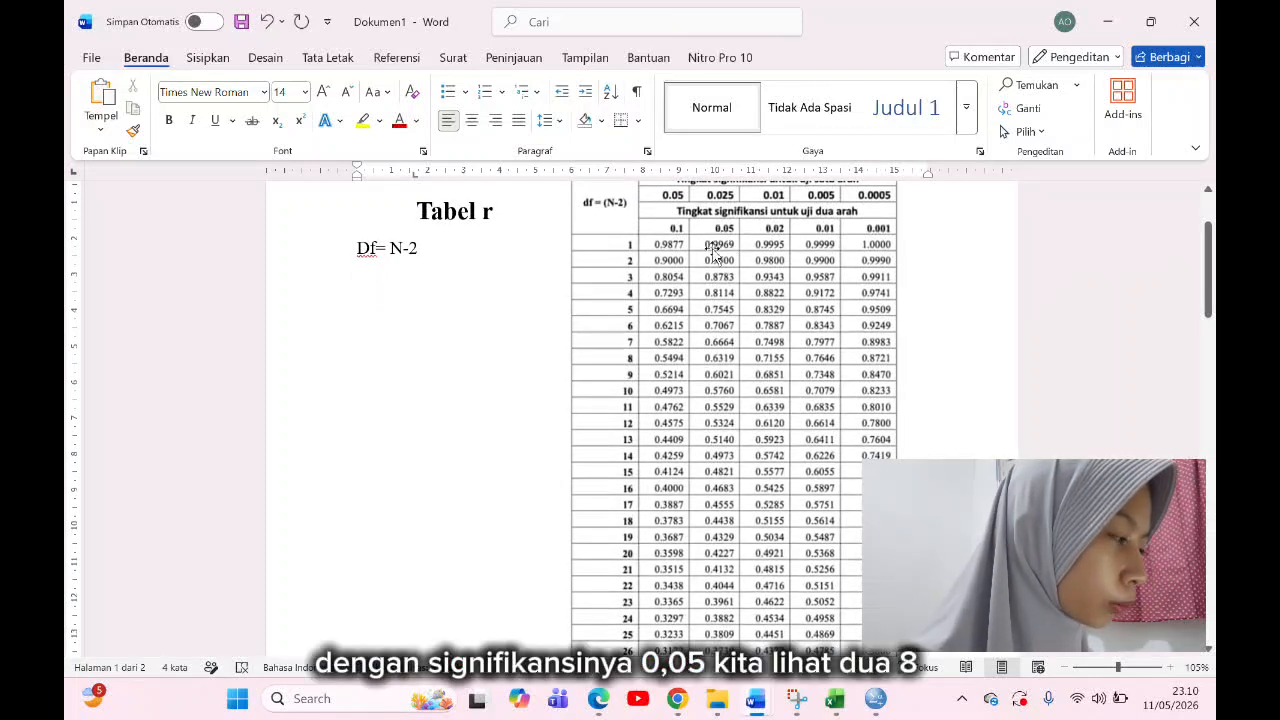
pyautogui.scroll(-2, 680, 348)
pyautogui.scroll(-1, 680, 348)
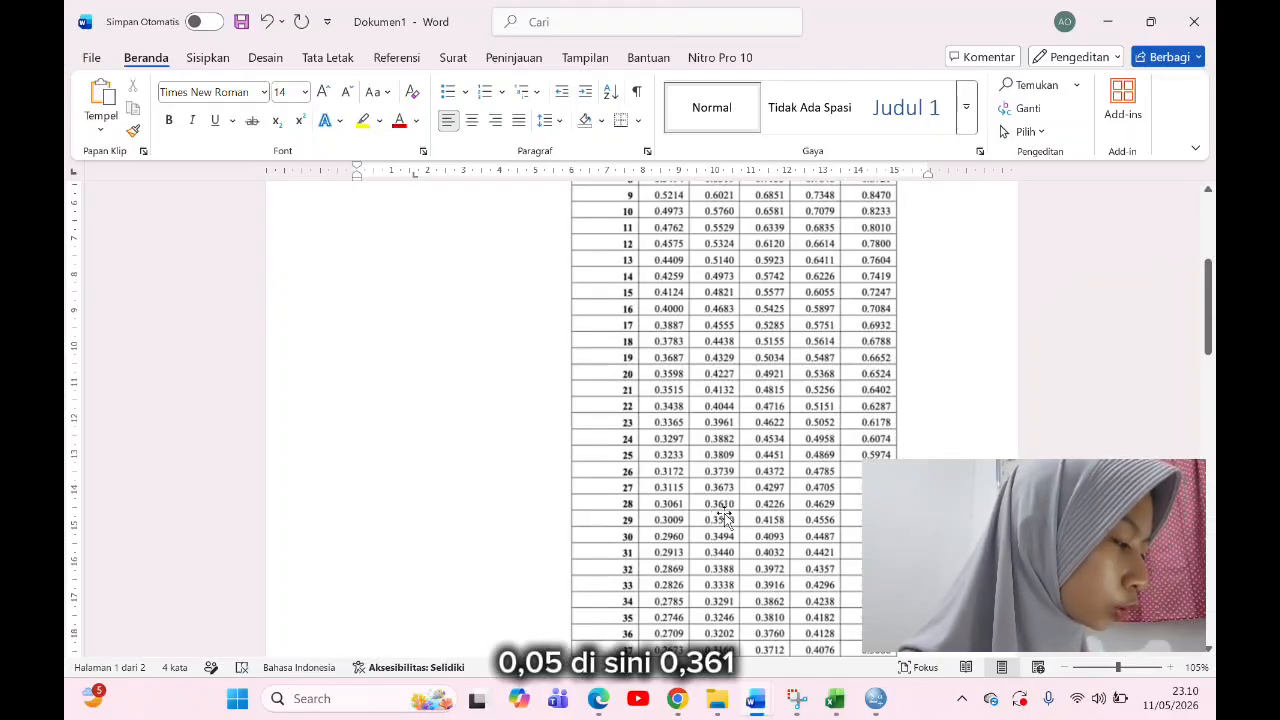
pyautogui.scroll(2, 720, 553)
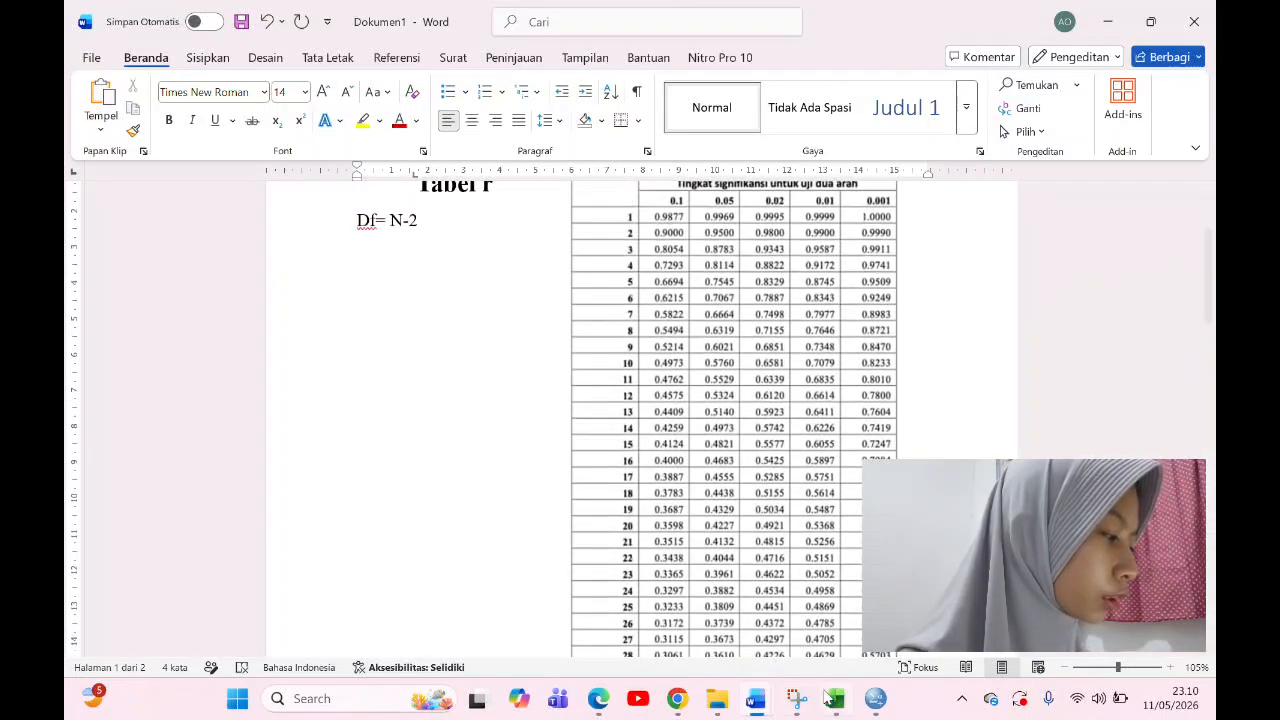
# Step: Switch back to the SPSS output and examine the Pearson correlation and significance of each item against total
pyautogui.click(873, 698)
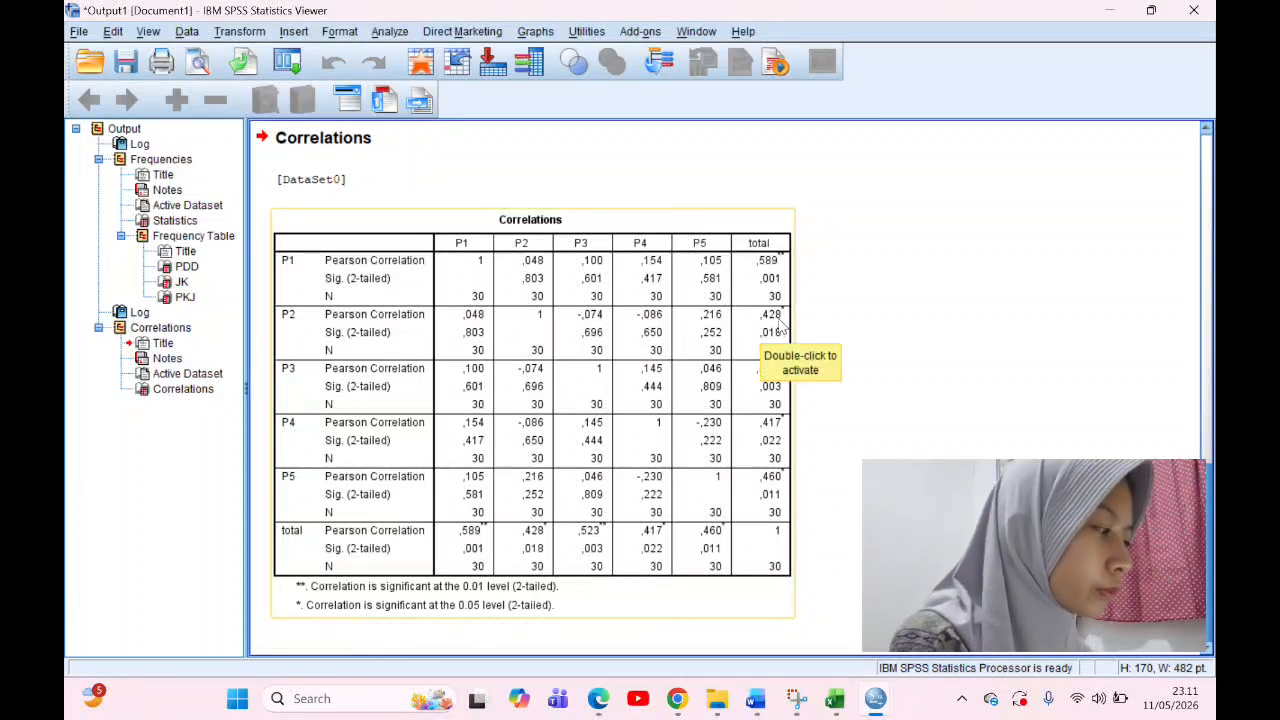
pyautogui.click(766, 372)
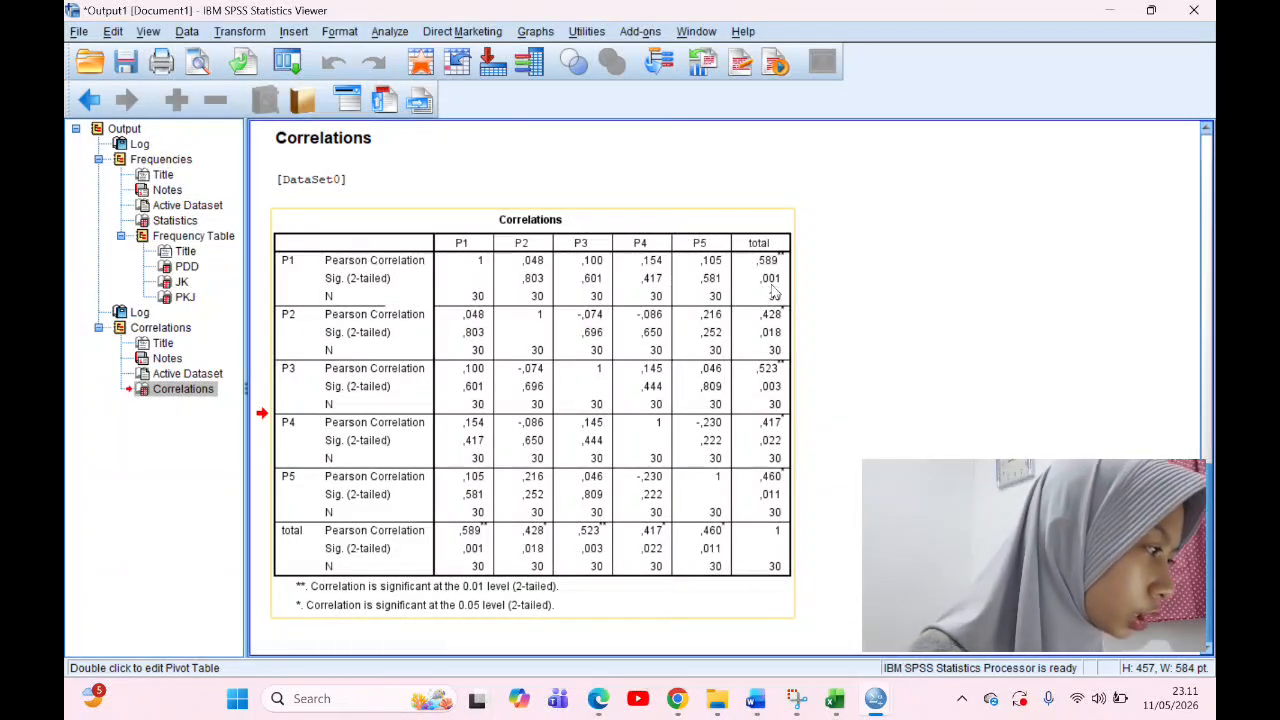
pyautogui.click(765, 352)
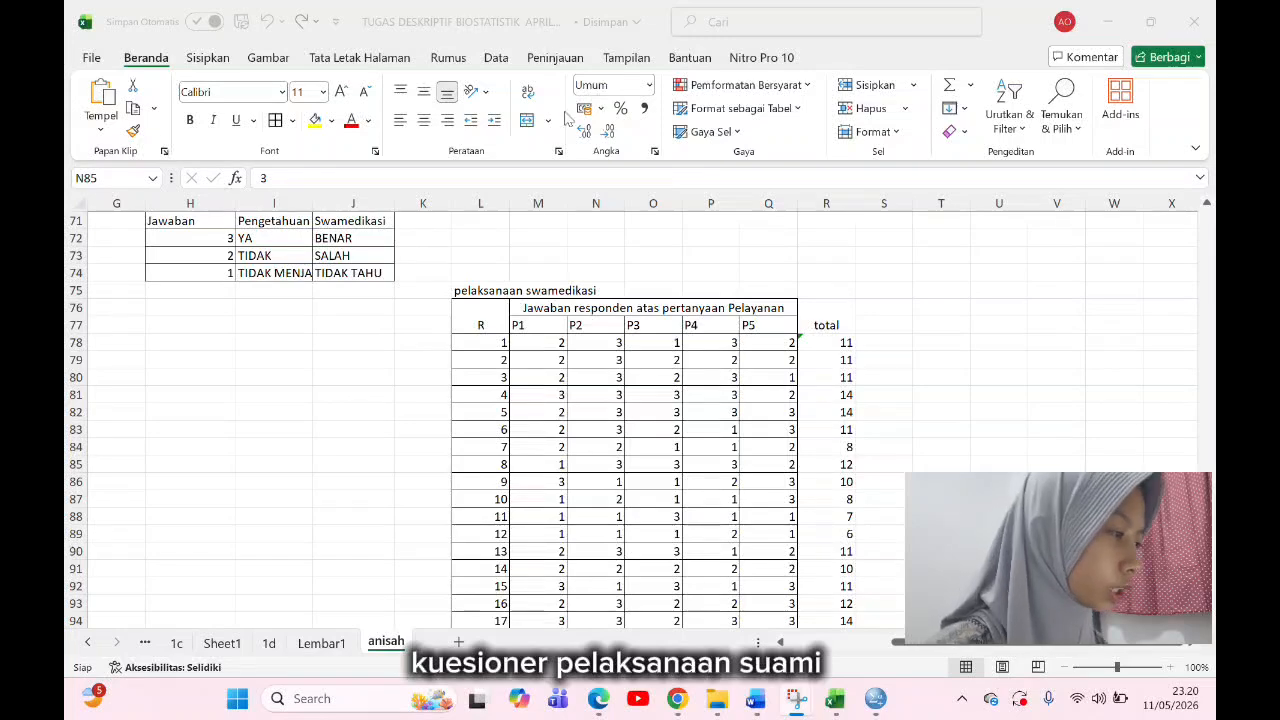
# Step: Copy M78:R107 from the pelaksanaan swamedikasi table in Excel and paste it into the first empty SPSS data column after total, starting at row 1
pyautogui.click(528, 342)
pyautogui.moveTo(528, 342); pyautogui.dragTo(823, 587)
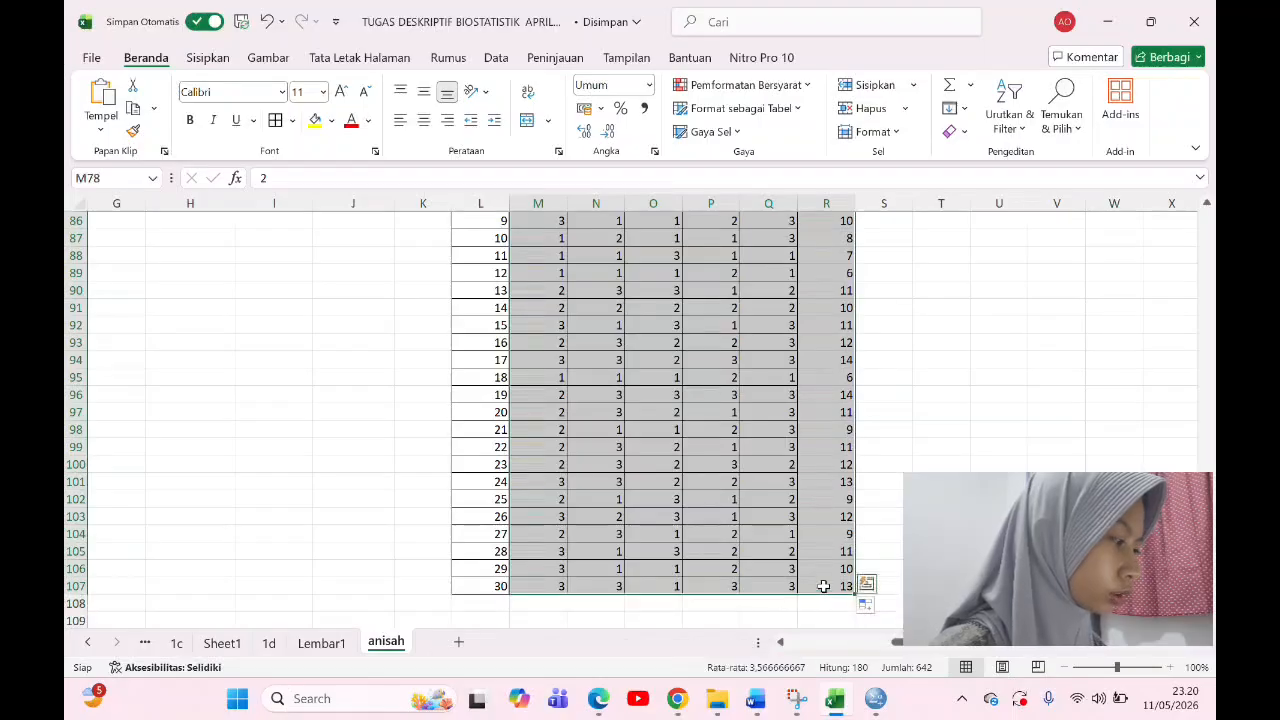
pyautogui.hotkey('ctrl', 'c')
pyautogui.click(875, 698)
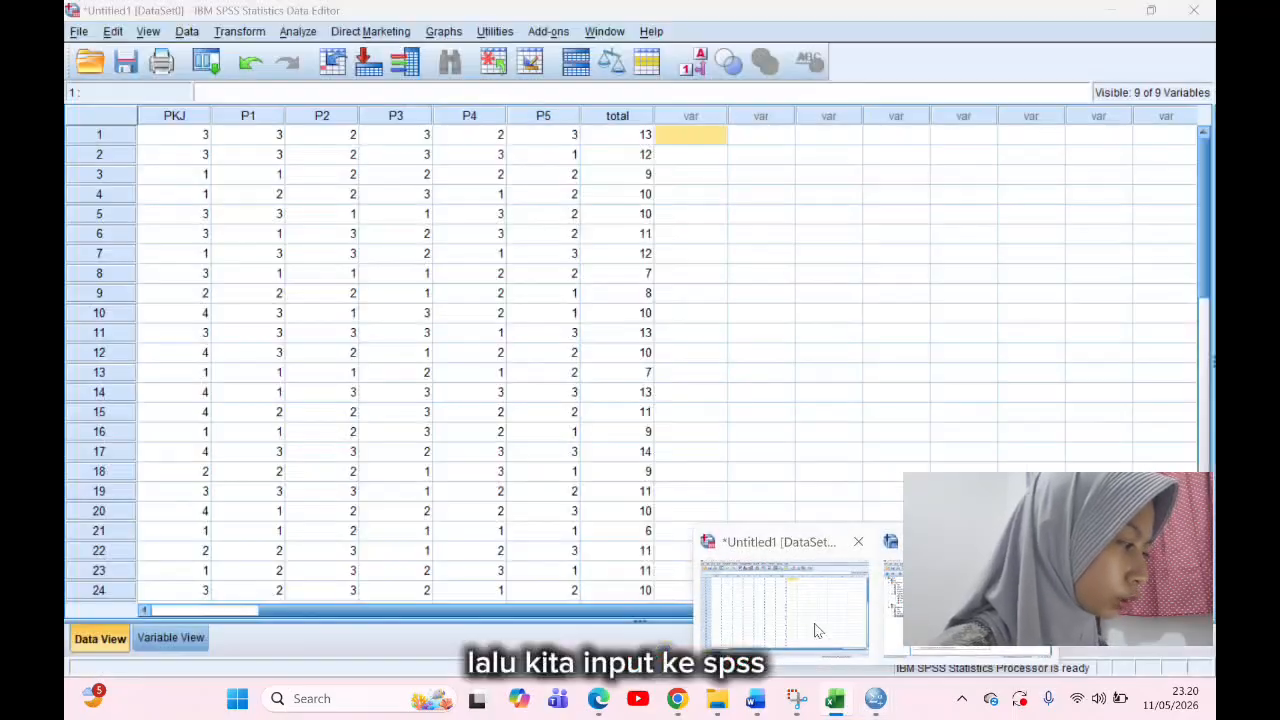
pyautogui.rightClick(707, 148)
pyautogui.click(745, 198)
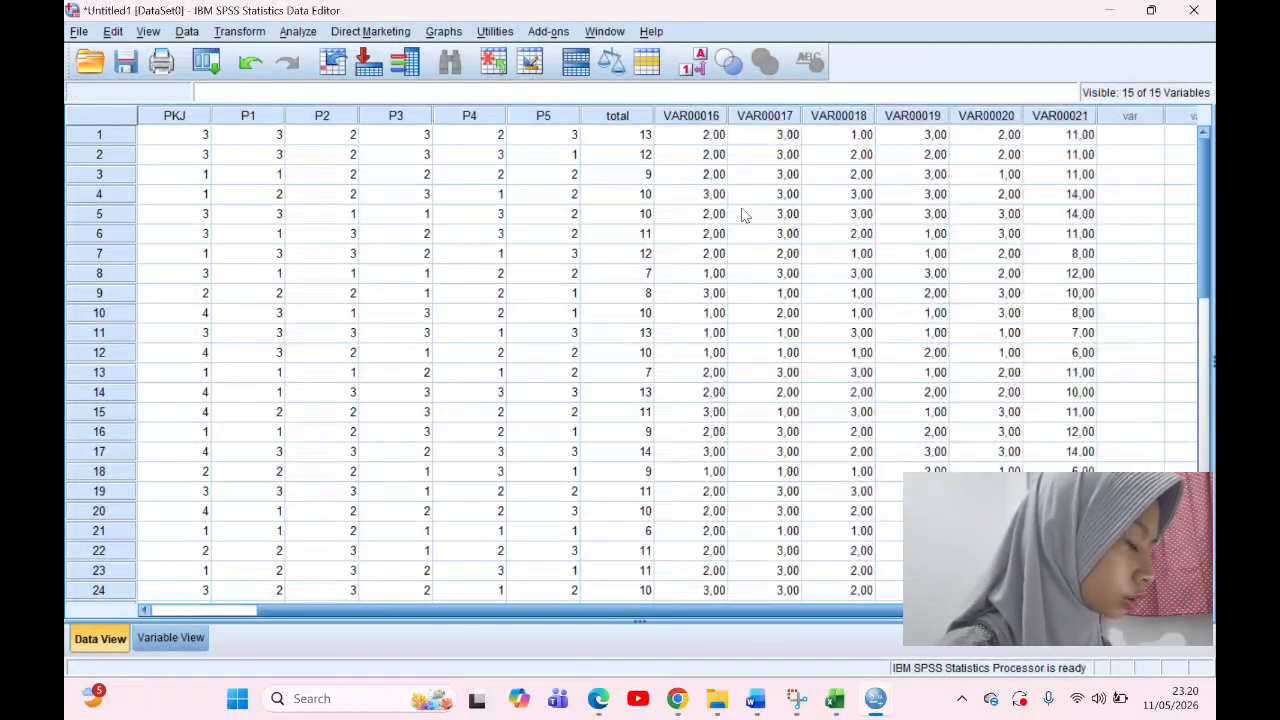
# Step: Show the variable definitions and open the name of the first pasted variable, in row 10, for editing
pyautogui.click(171, 638)
pyautogui.click(186, 290)
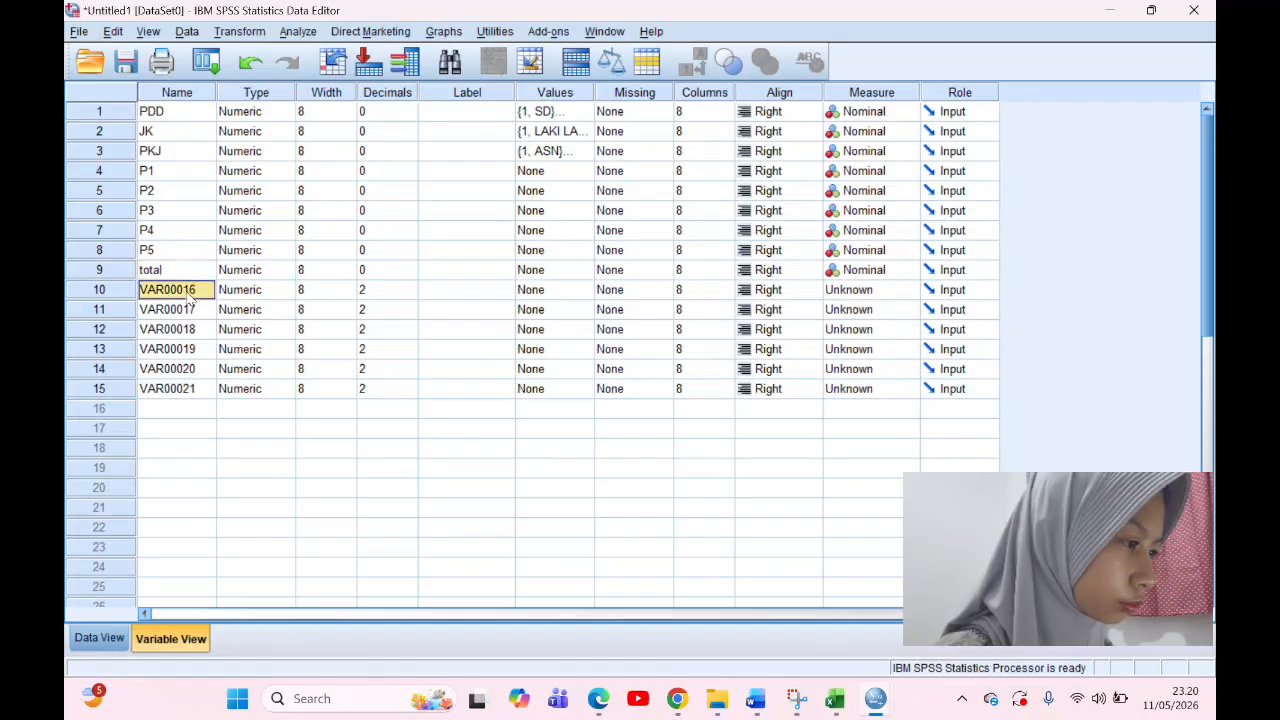
pyautogui.click(186, 290)
pyautogui.press('capslock')
pyautogui.write('P')
pyautogui.press('capslock')
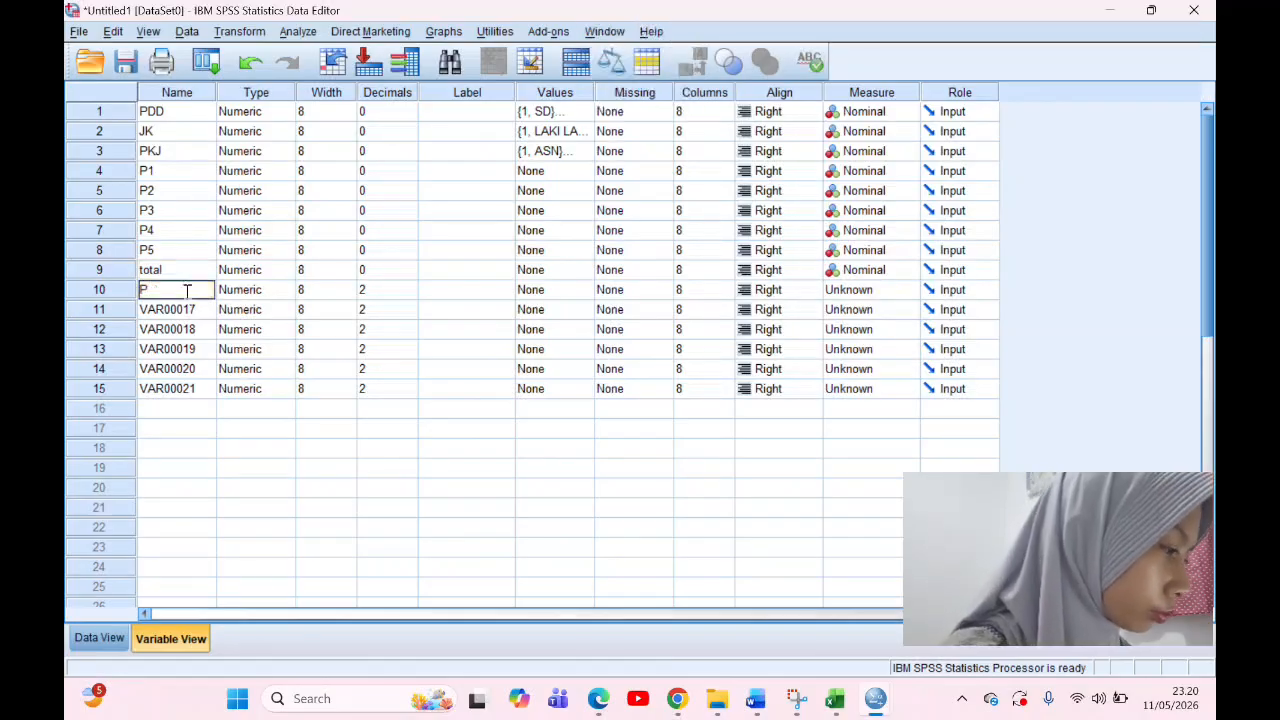
pyautogui.press('capslock')
pyautogui.write('P')
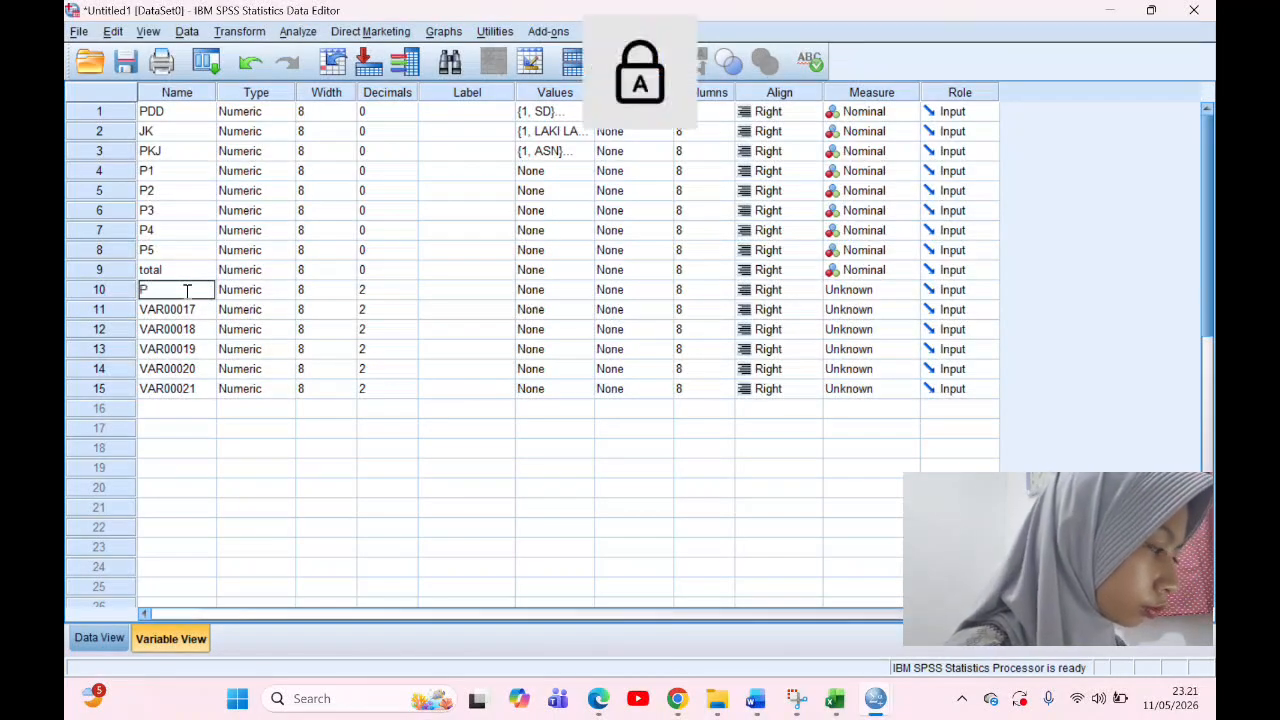
pyautogui.write('_')
pyautogui.write('1')
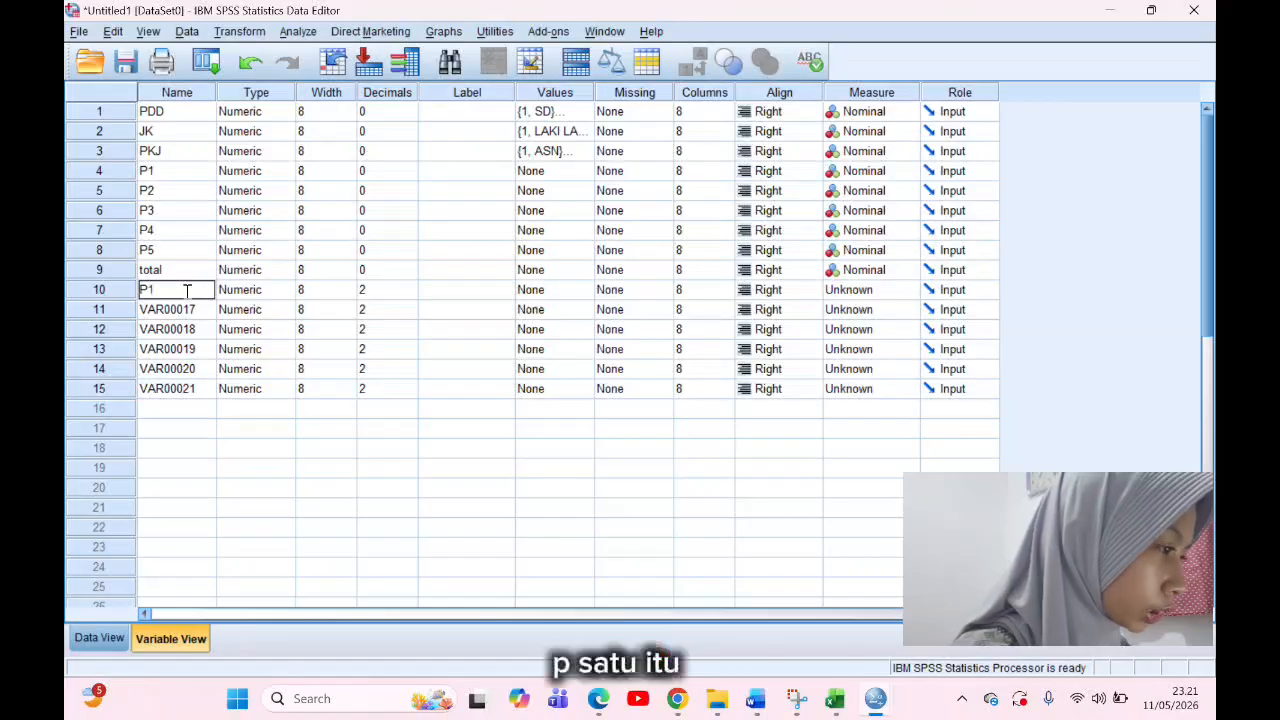
pyautogui.press('capslock')
pyautogui.press('BackSpace')
pyautogui.press('BackSpace')
pyautogui.press('BackSpace')
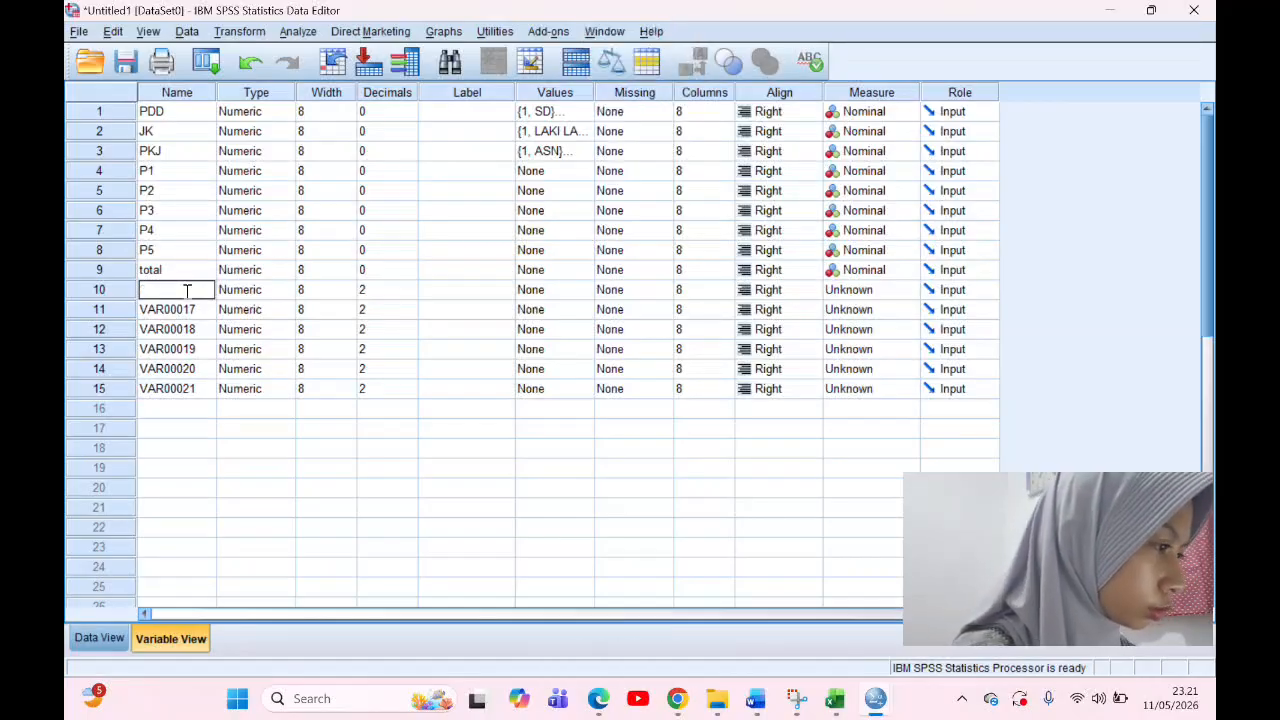
# Step: Rename the variables in rows 10 and 11 as p1_pelaksanaan and p2_pelaksanaan
pyautogui.write('p1_pelaksa')
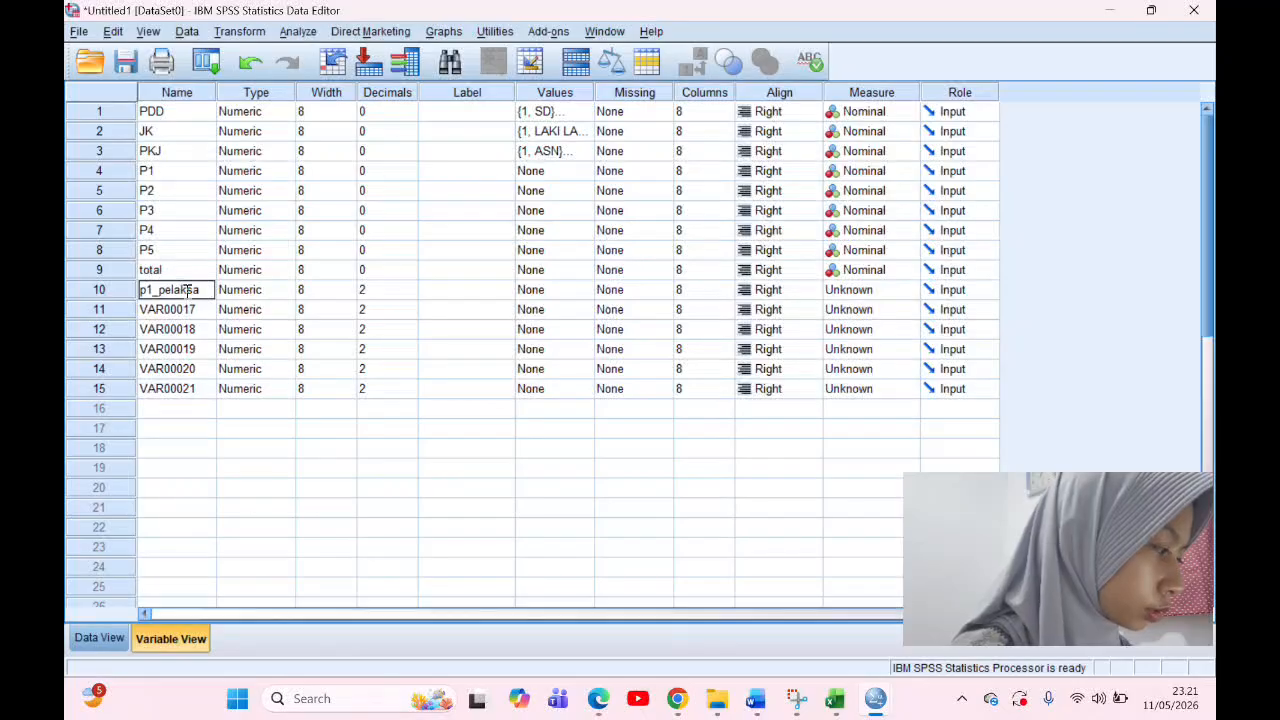
pyautogui.write('naan')
pyautogui.press('Return')
pyautogui.write('p')
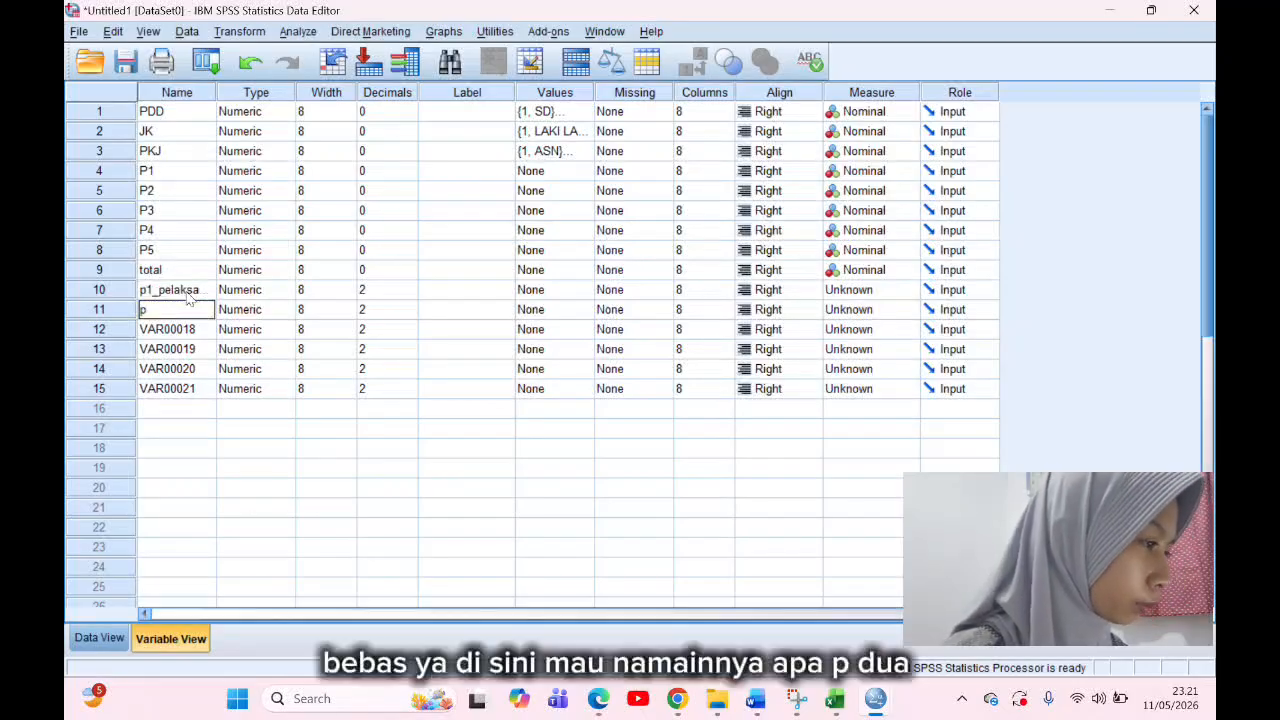
pyautogui.write('2_pelaksa')
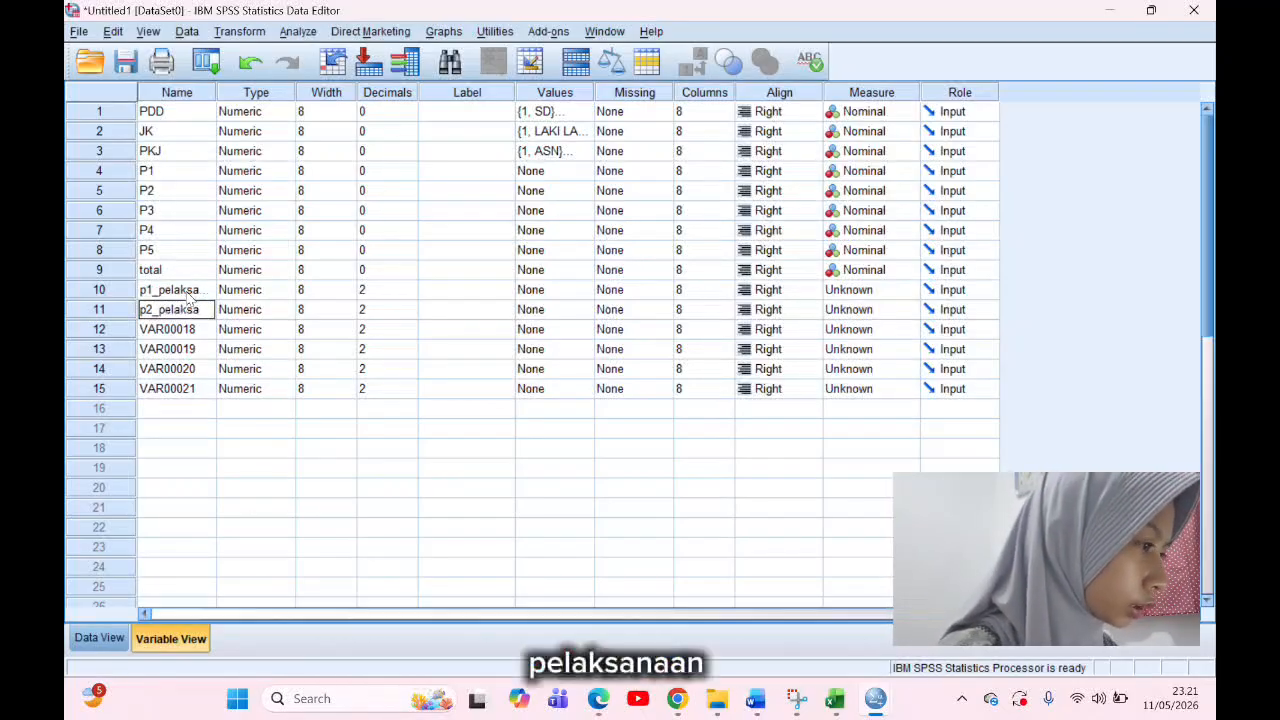
pyautogui.write('naan')
pyautogui.press('Return')
pyautogui.press('BackSpace')
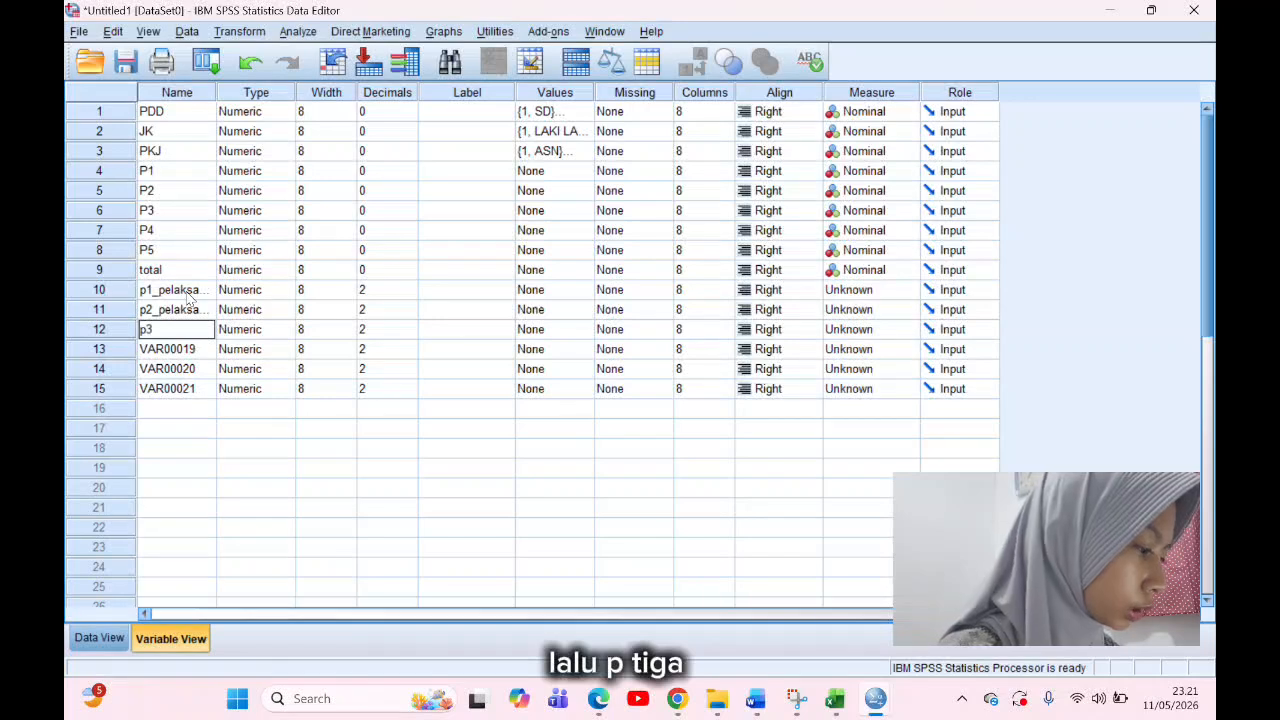
# Step: Rename the variables in rows 12 and 13 as p3_pelaksanann and p4_pelaksanaan
pyautogui.write('p3_pelaksanaan')
pyautogui.press('Return')
pyautogui.press('BackSpace')
pyautogui.write('p4_')
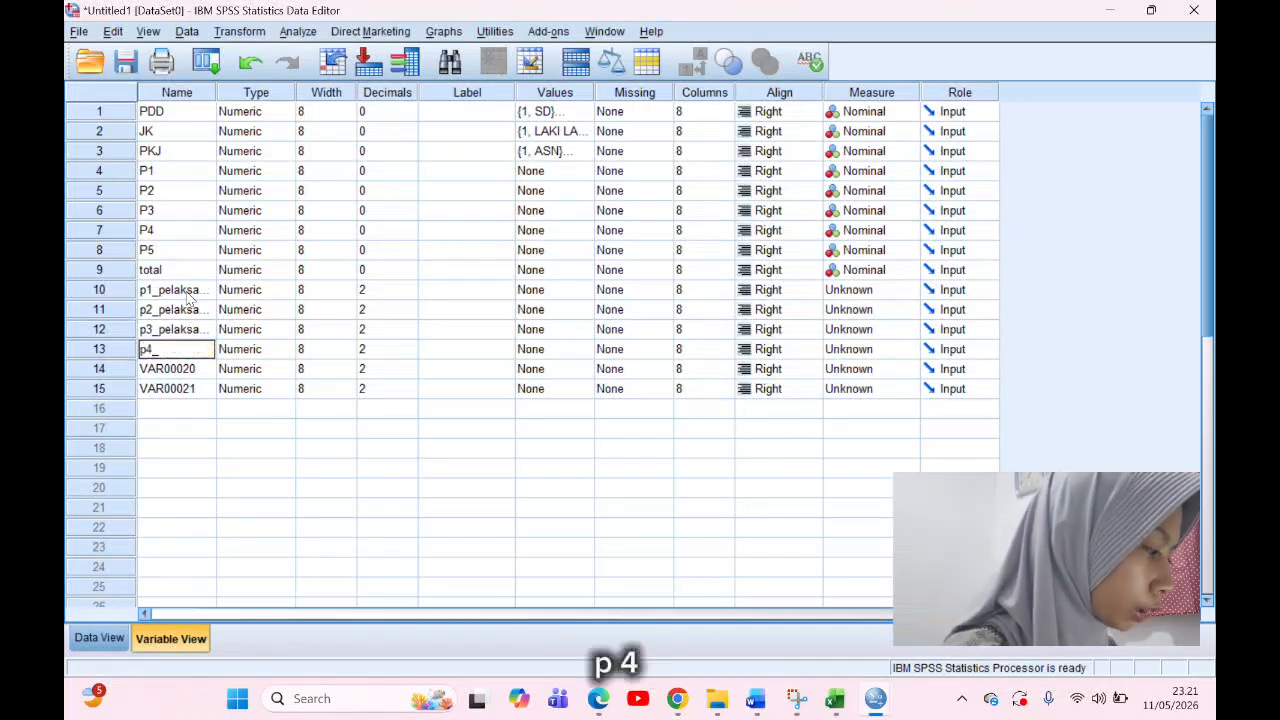
pyautogui.write('pelaksanaan')
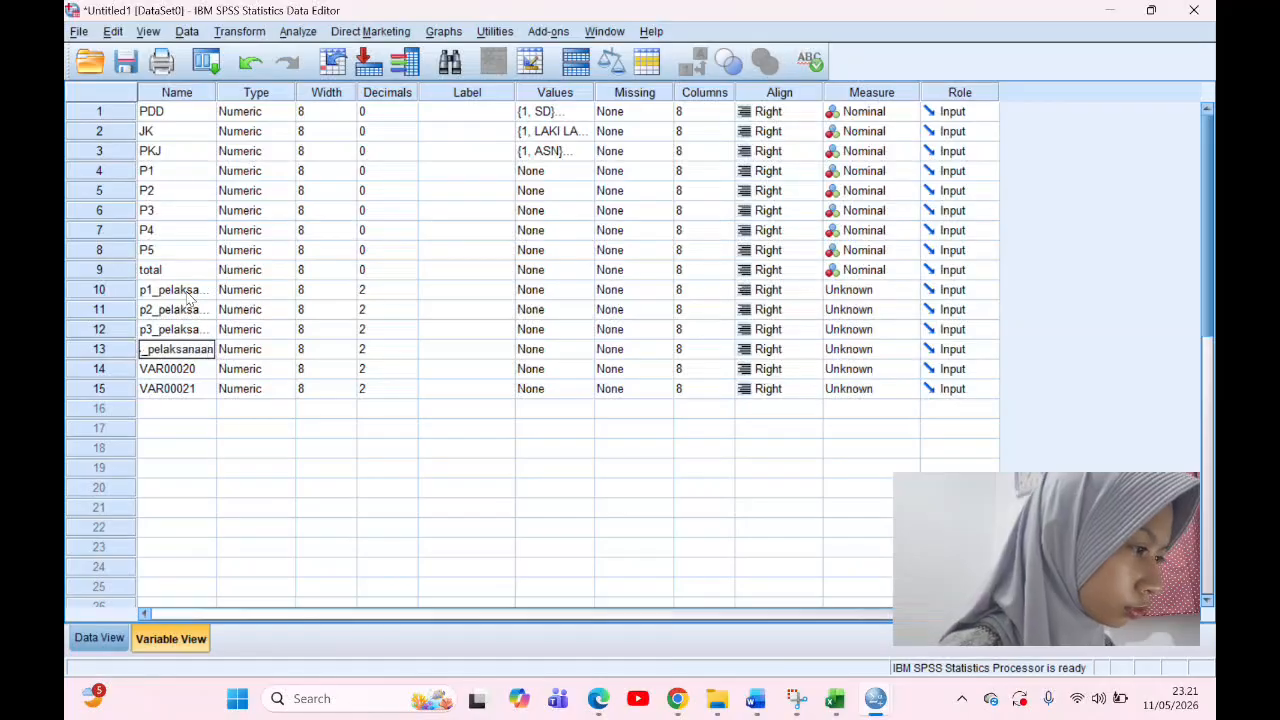
pyautogui.press('Return')
# Step: Rename the variables in rows 14 and 15 as p5_pelaksanaan and total_pelaksanaan
pyautogui.write('p5_pela')
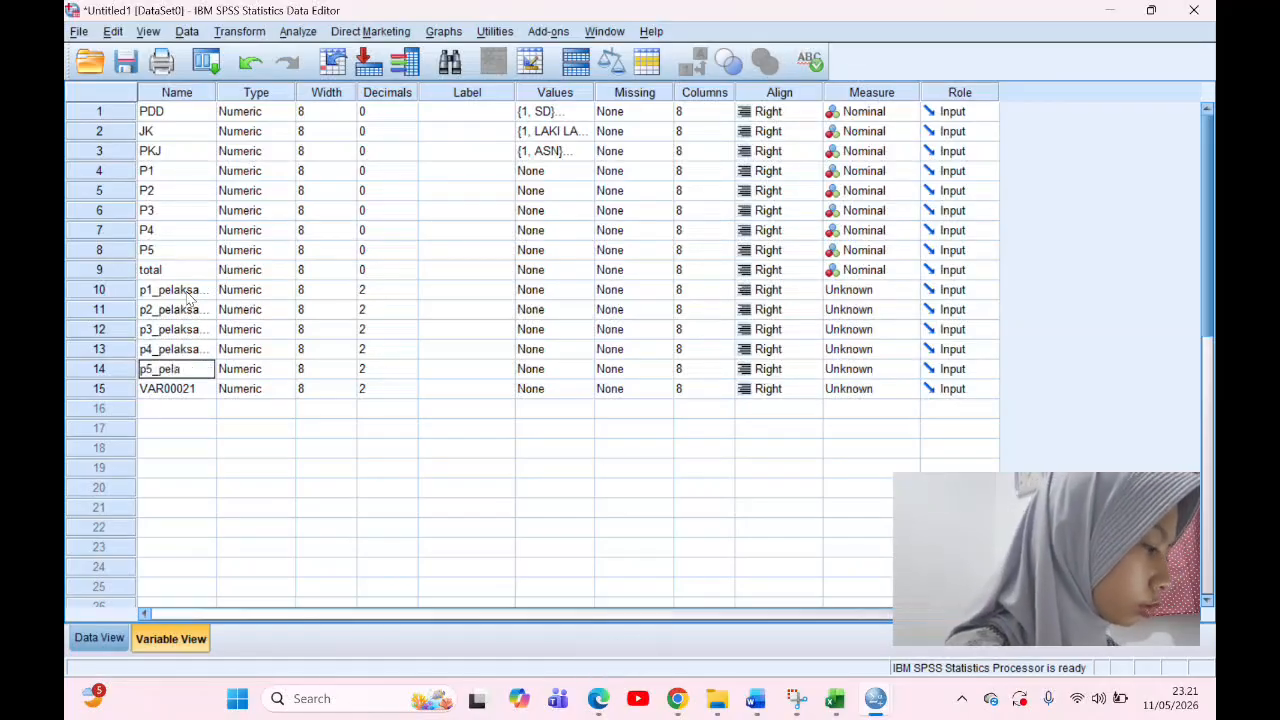
pyautogui.write('ksanaan')
pyautogui.press('Return')
pyautogui.press('BackSpace')
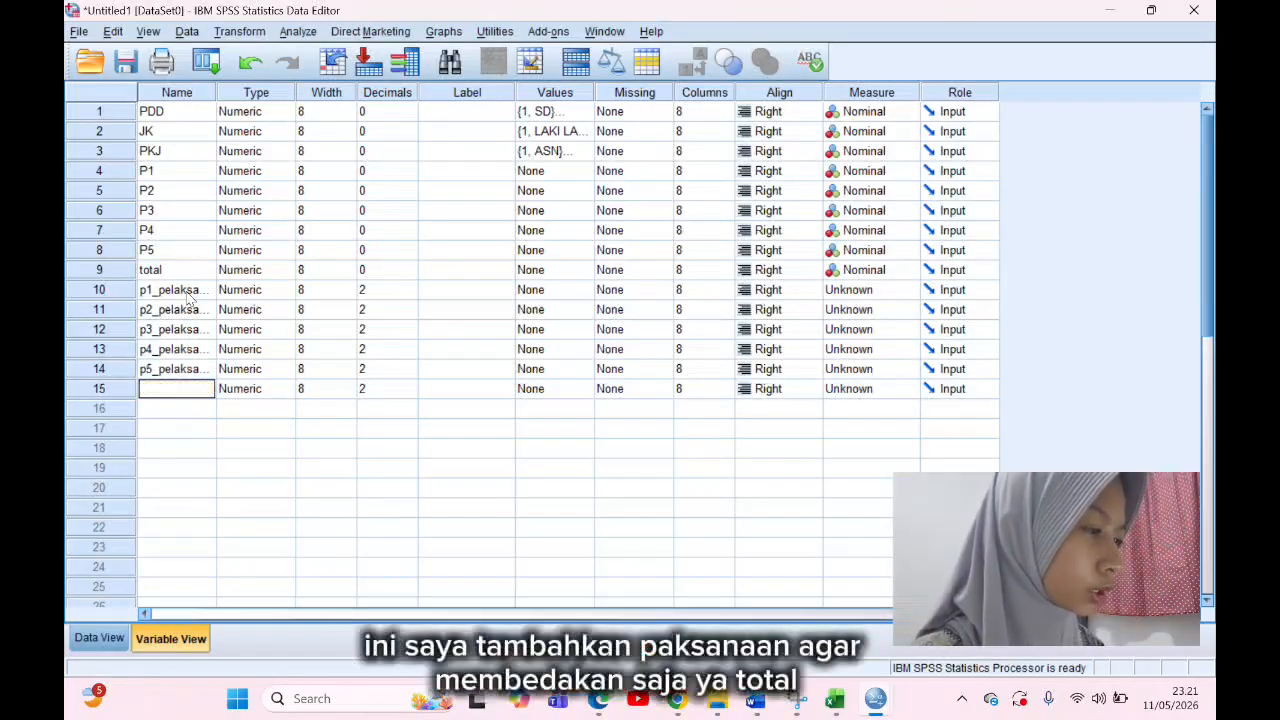
pyautogui.write('tota')
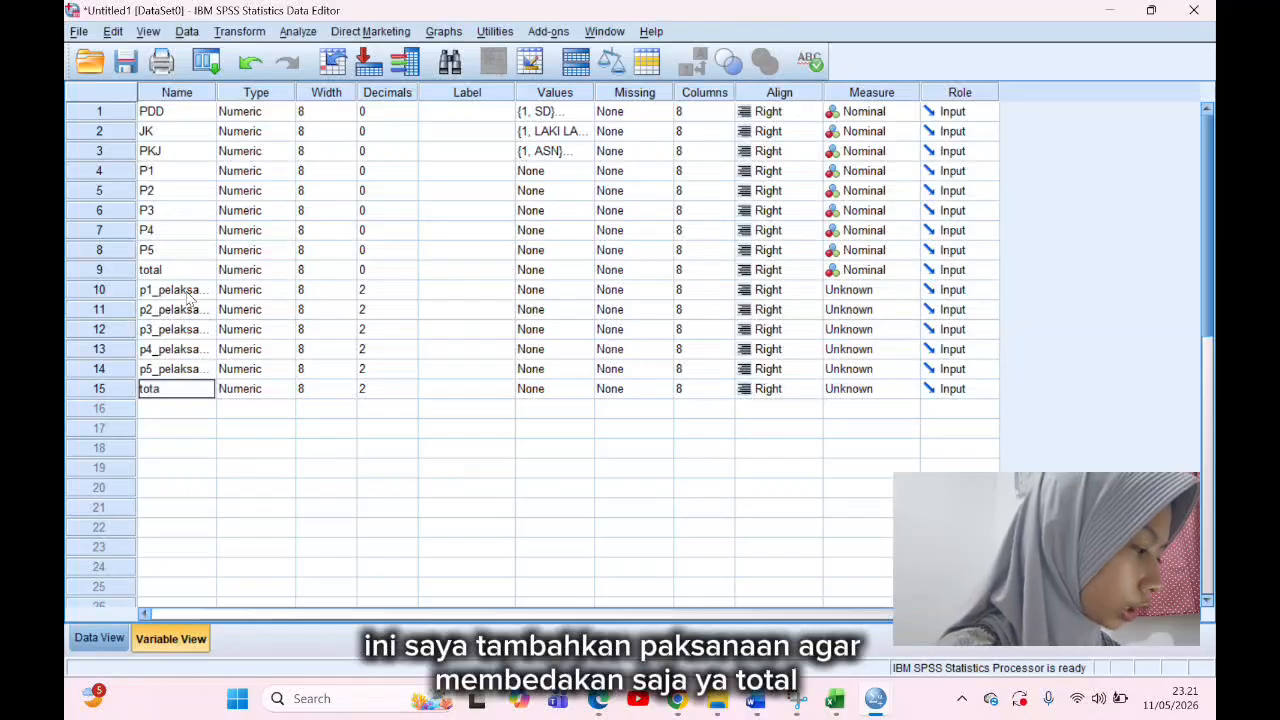
pyautogui.write('l_')
pyautogui.write('pelaksanaan')
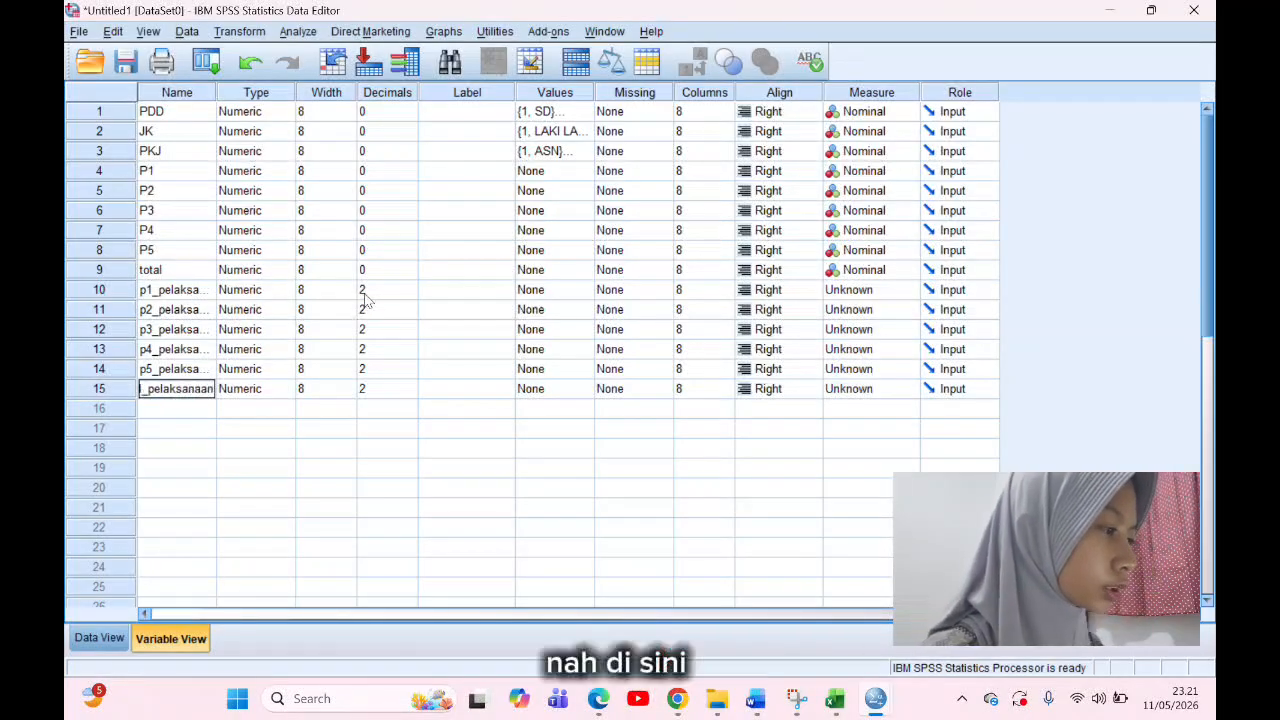
# Step: Set the decimals to 0 for the six pelaksanaan variables in rows 10 to 15
pyautogui.click(394, 295)
pyautogui.click(404, 308)
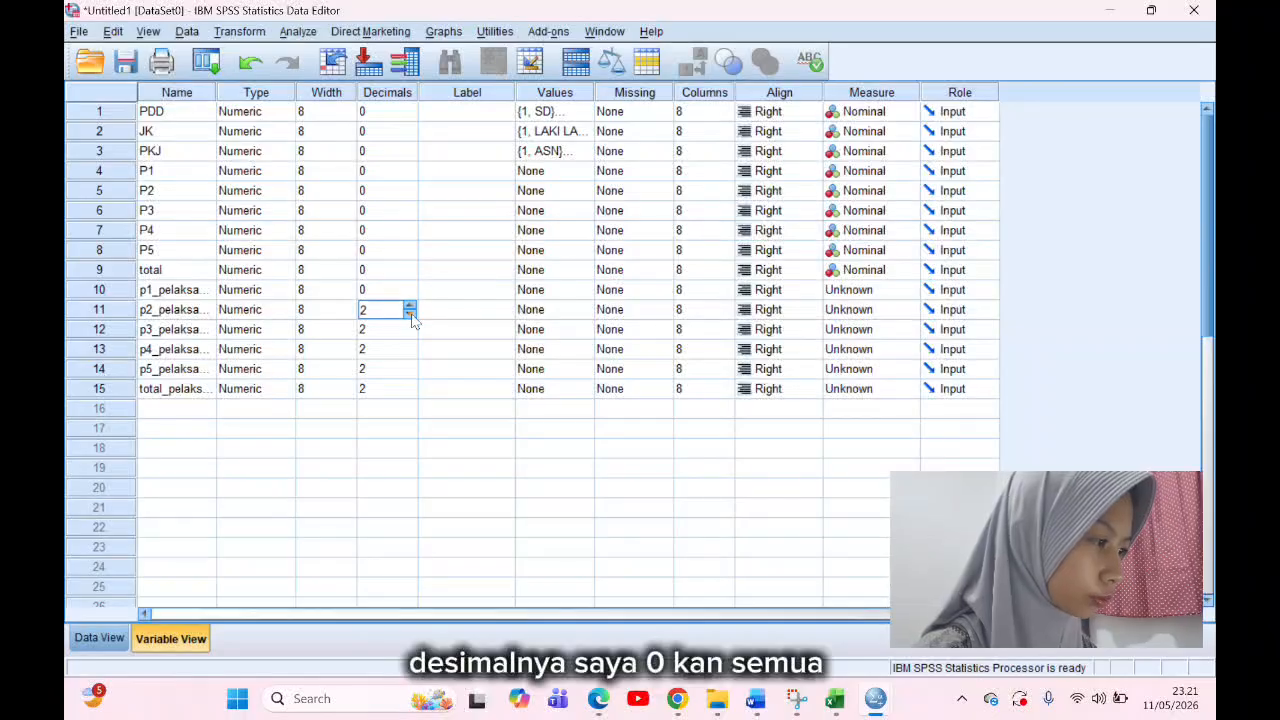
pyautogui.doubleClick(410, 314)
pyautogui.click(401, 326)
pyautogui.doubleClick(411, 334)
pyautogui.click(409, 348)
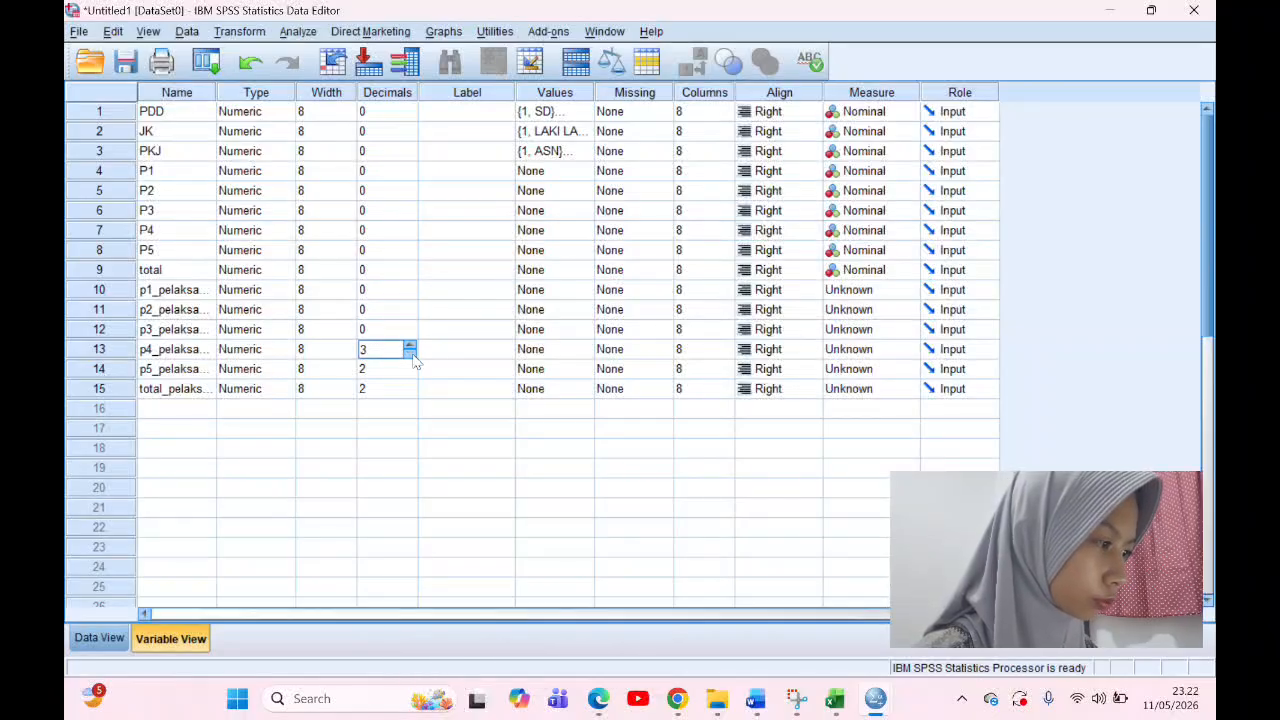
pyautogui.click(400, 368)
pyautogui.click(404, 350)
pyautogui.click(408, 390)
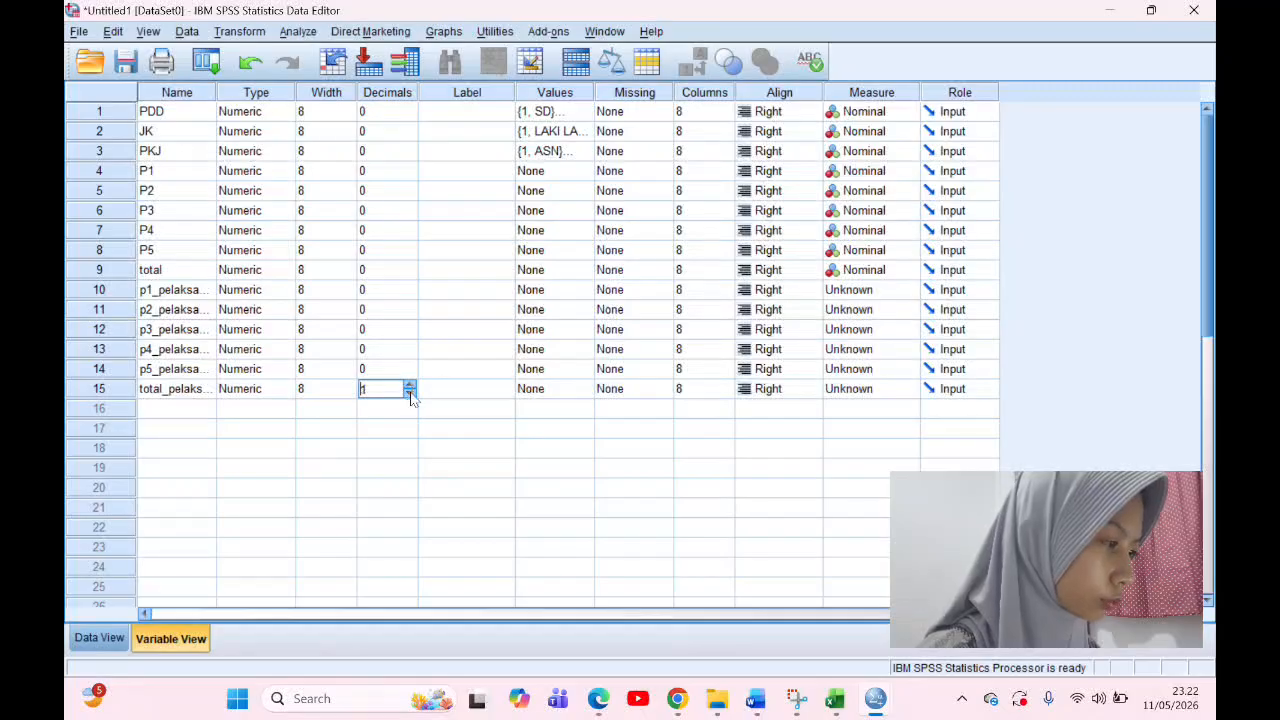
pyautogui.click(410, 392)
# Step: Set up a new bivariate correlation and remove P1 through P5 and total from the variables to analyse
pyautogui.click(285, 38)
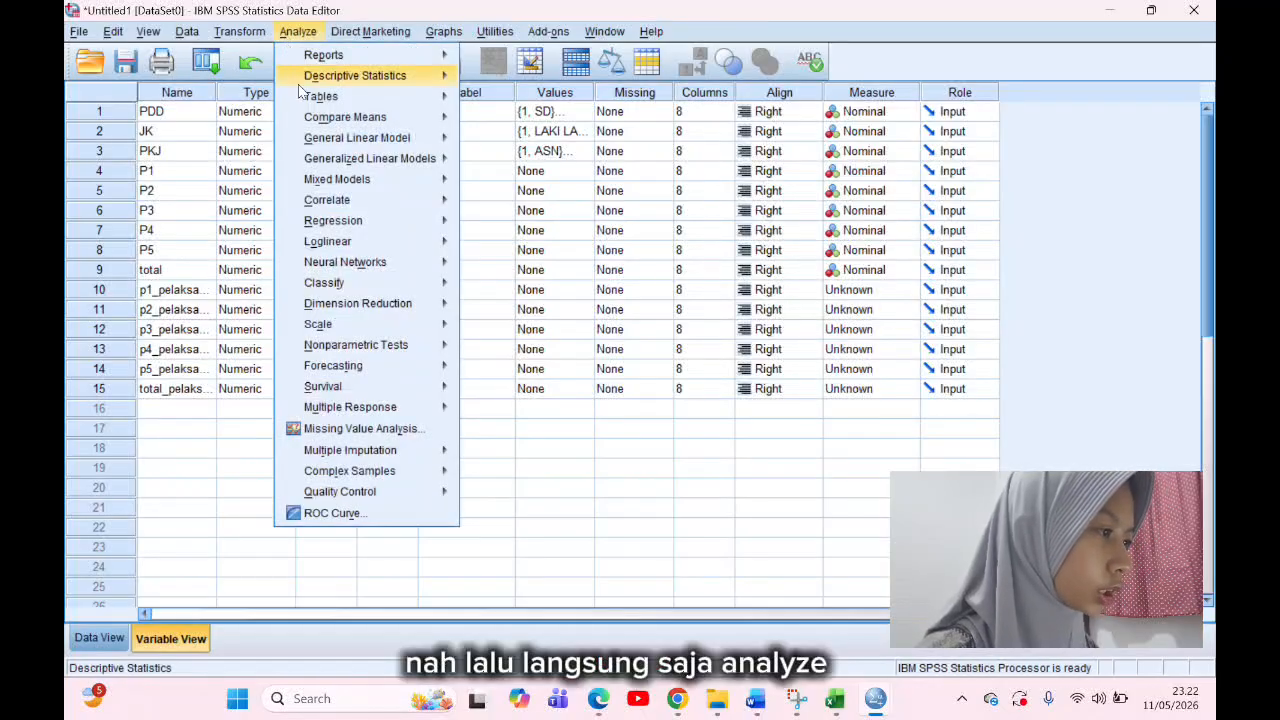
pyautogui.moveTo(346, 201)
pyautogui.click(481, 201)
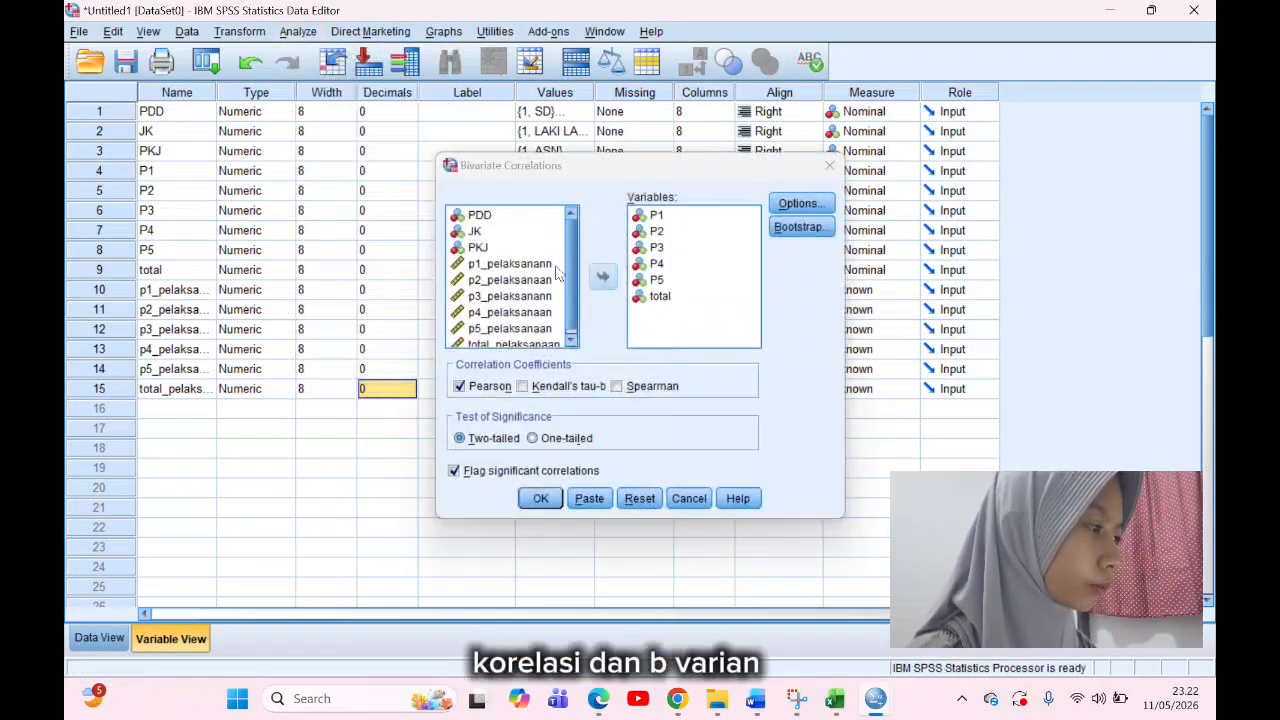
pyautogui.click(655, 217)
pyautogui.keyDown('shift'); pyautogui.click(660, 296); pyautogui.keyUp('shift')
pyautogui.click(603, 277)
# Step: Run the two-tailed Pearson correlation on the five pelaksanaan items and total_pelaksanaan, and enlarge the output window
pyautogui.click(489, 262)
pyautogui.doubleClick(489, 262)
pyautogui.doubleClick(490, 270)
pyautogui.doubleClick(492, 292)
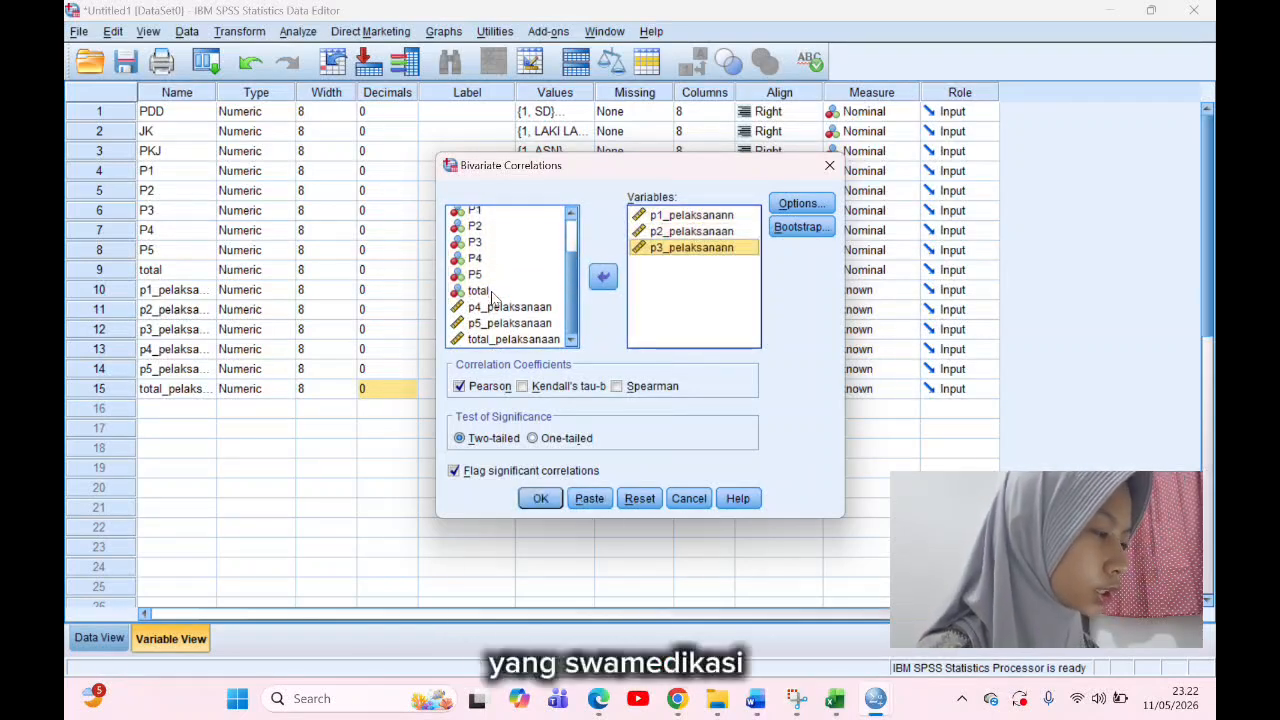
pyautogui.doubleClick(496, 308)
pyautogui.doubleClick(497, 323)
pyautogui.click(505, 339)
pyautogui.doubleClick(505, 339)
pyautogui.click(540, 498)
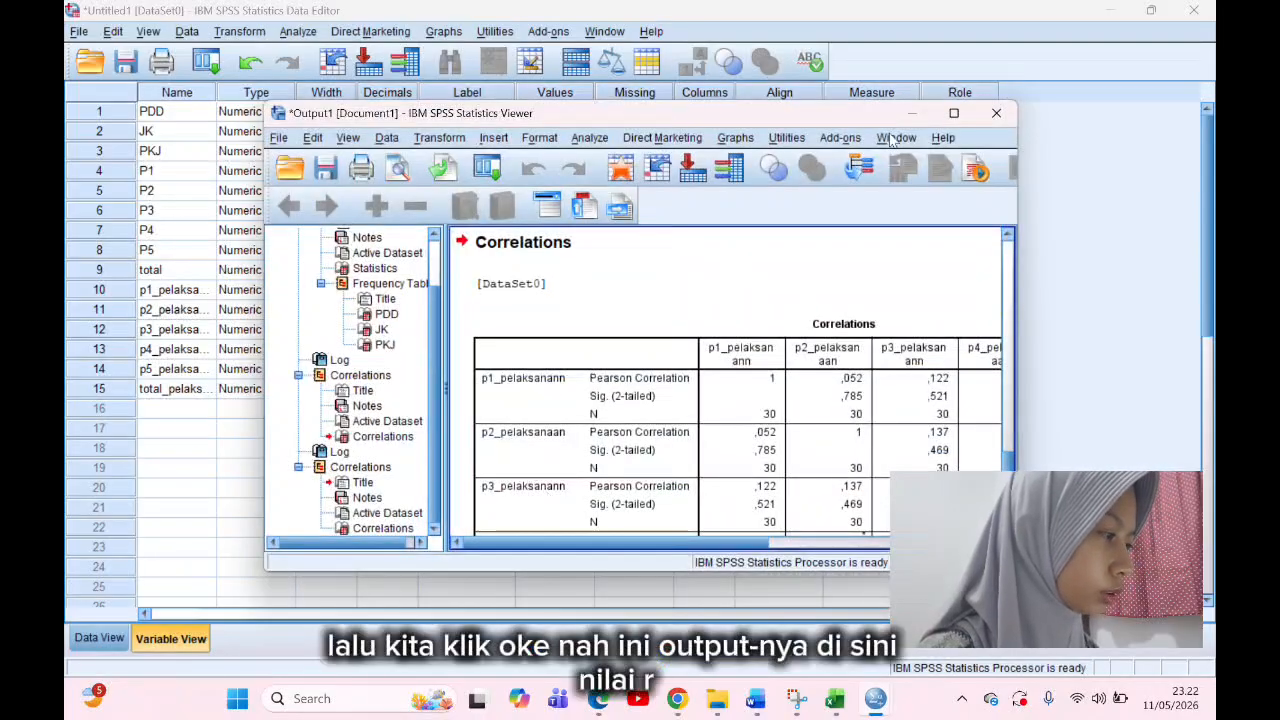
pyautogui.click(954, 113)
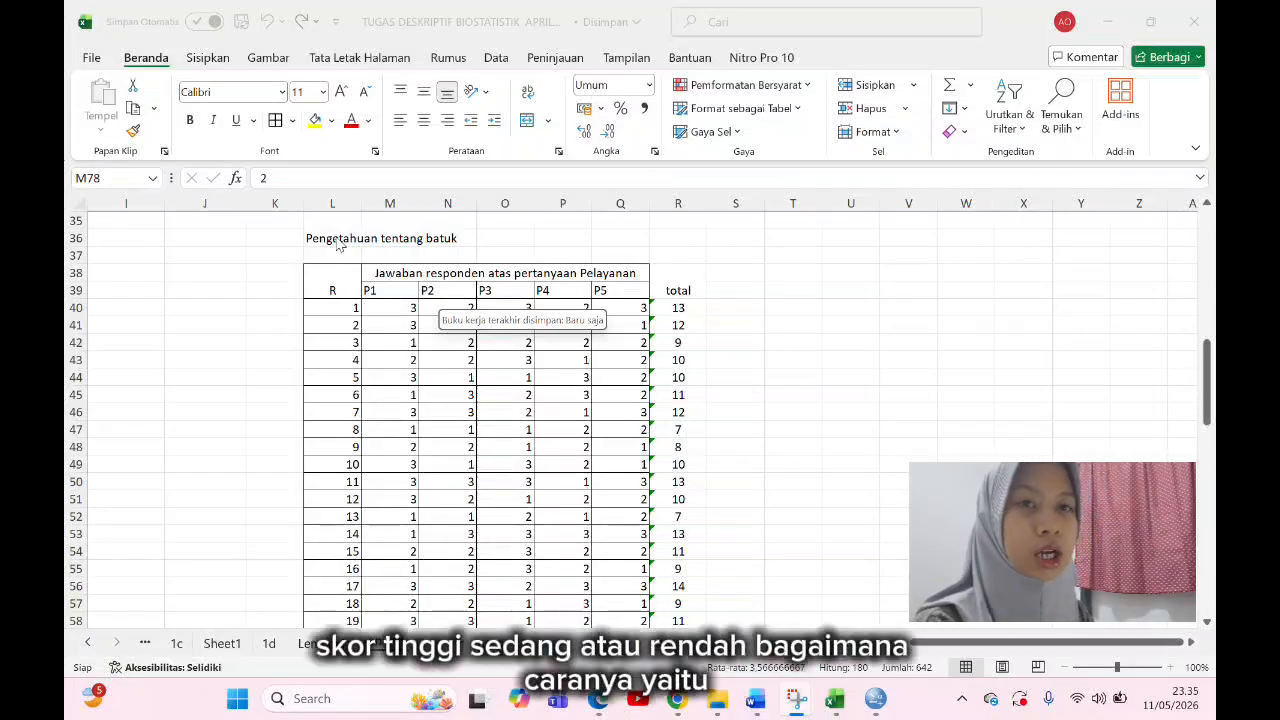
# Step: In the Excel Pengetahuan tentang batuk table, merge S38:S39 with the heading maks and enter 15 in S40
pyautogui.moveTo(726, 279)
pyautogui.mouseDown()
pyautogui.moveTo(737, 276)
pyautogui.moveTo(735, 291)
pyautogui.mouseUp()
pyautogui.click(525, 112)
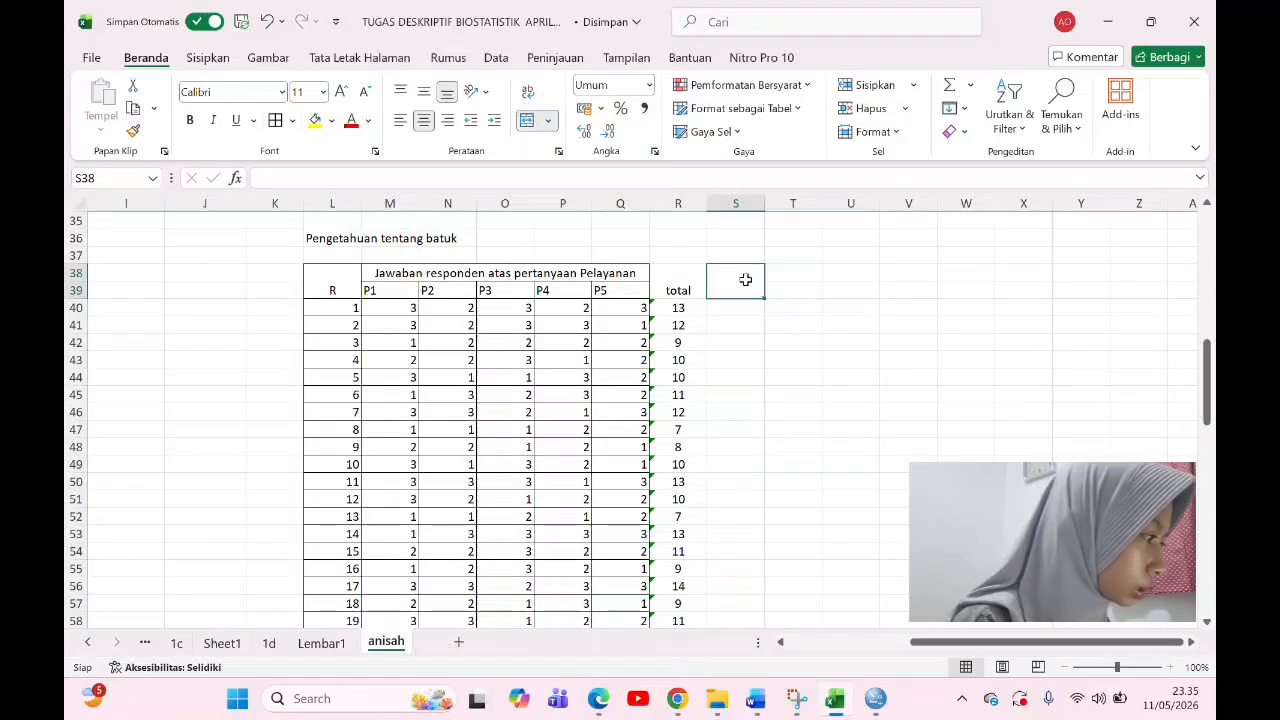
pyautogui.write('maks')
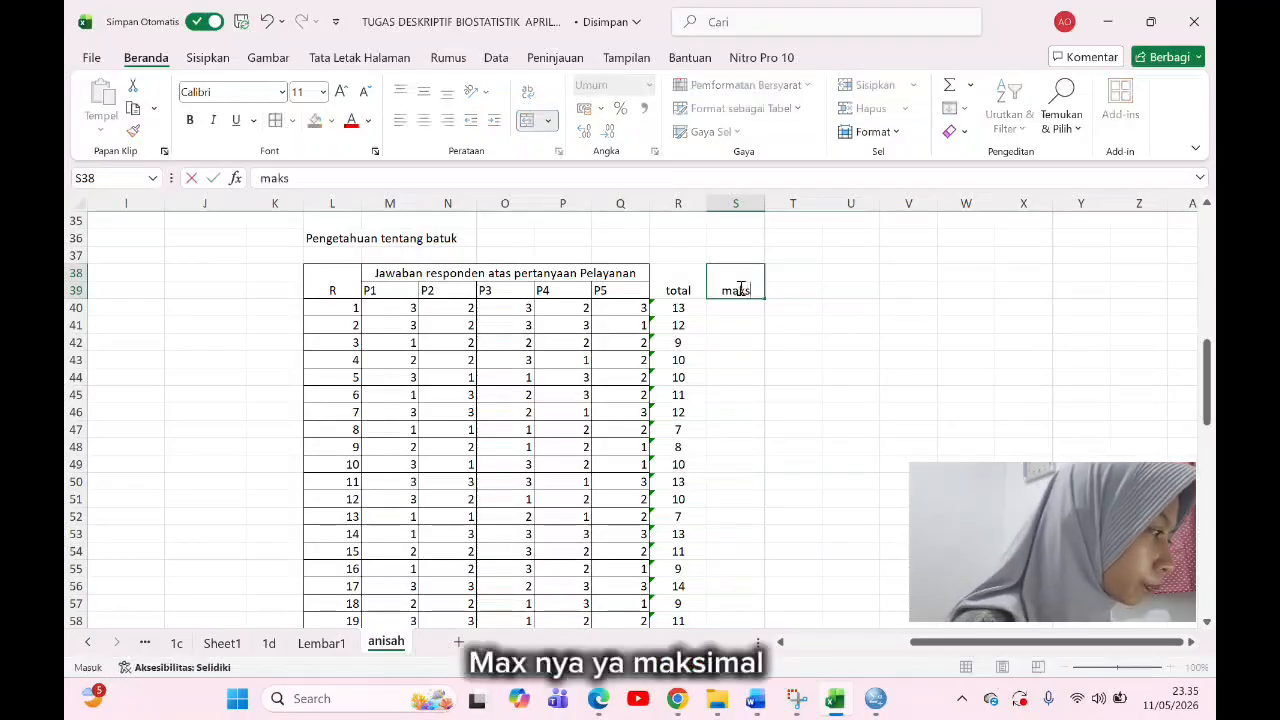
pyautogui.click(412, 312)
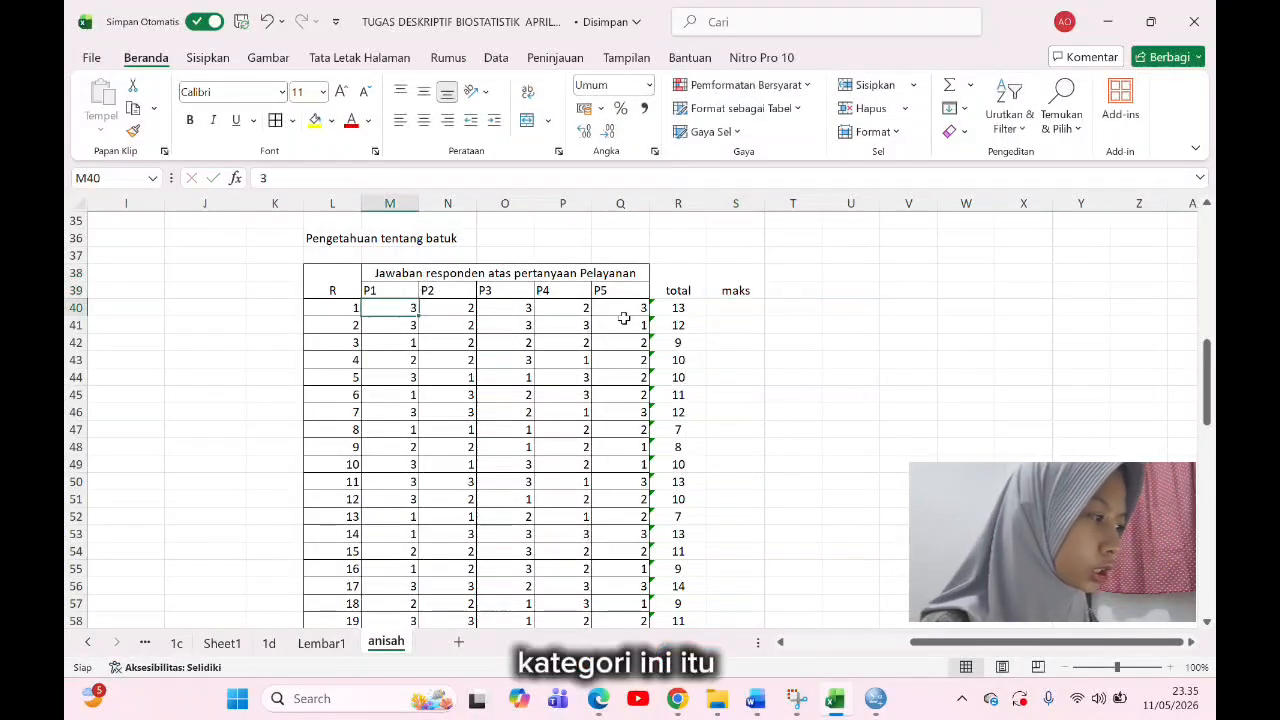
pyautogui.doubleClick(737, 312)
pyautogui.write('15')
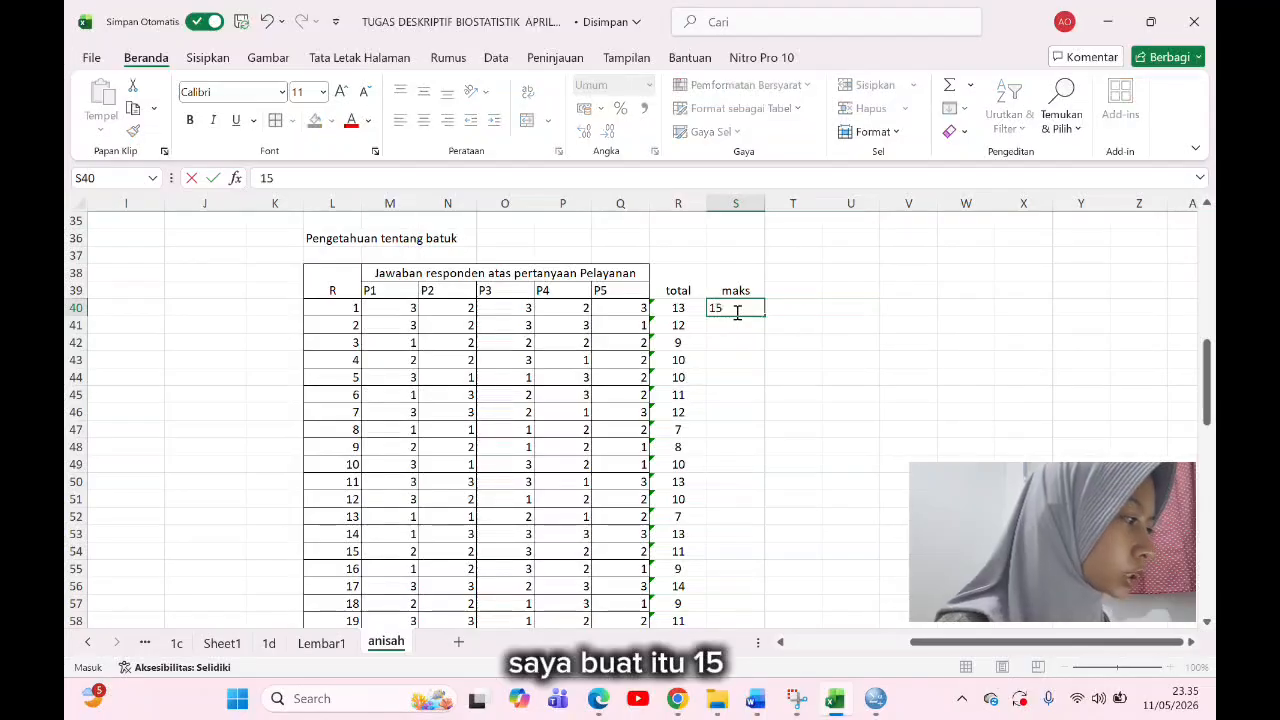
pyautogui.click(739, 324)
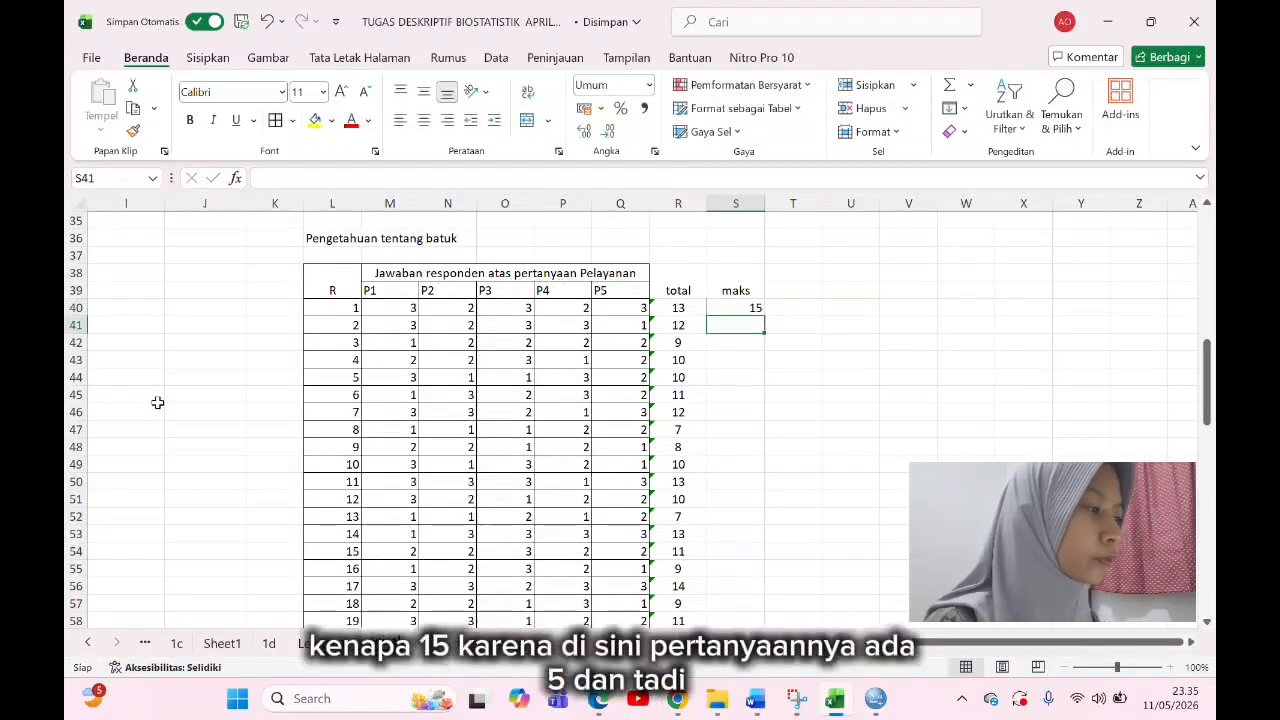
# Step: Check the answer scoring key, and fill the maximum score 15 from S40 down to S69 for every respondent
pyautogui.hscroll(-5, 243, 376)
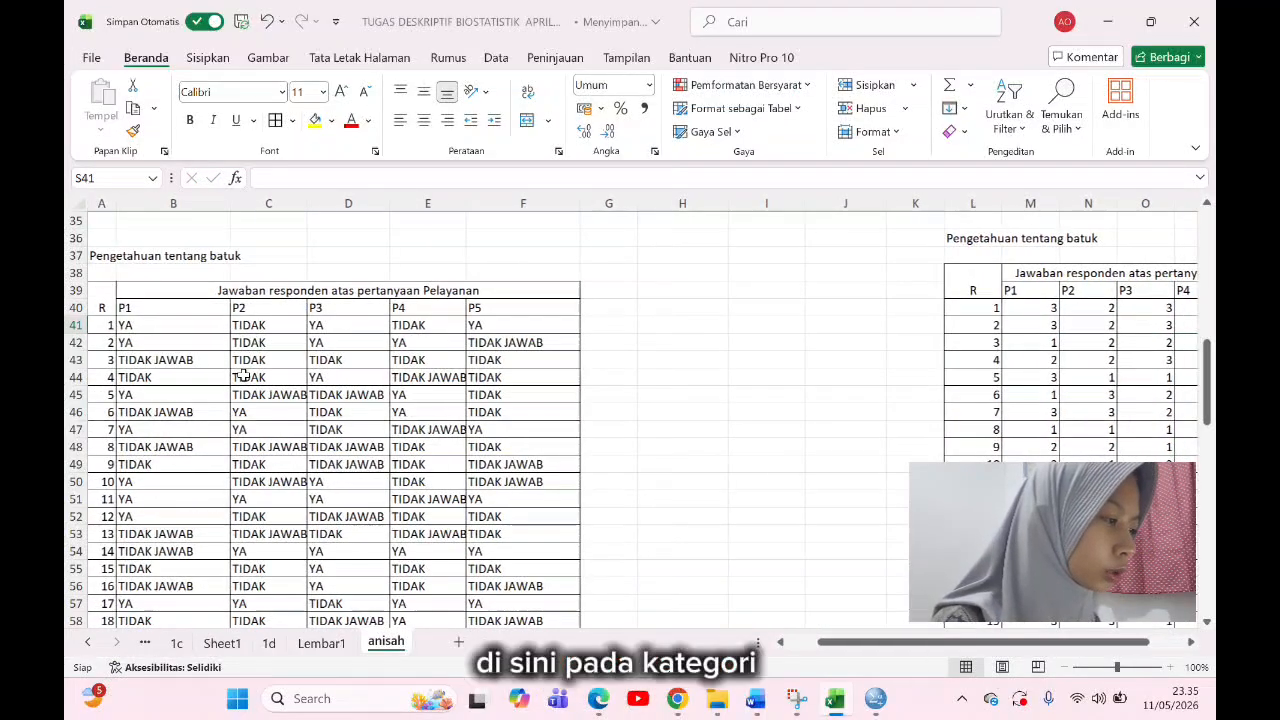
pyautogui.scroll(-8, 243, 376)
pyautogui.hscroll(2, 590, 437)
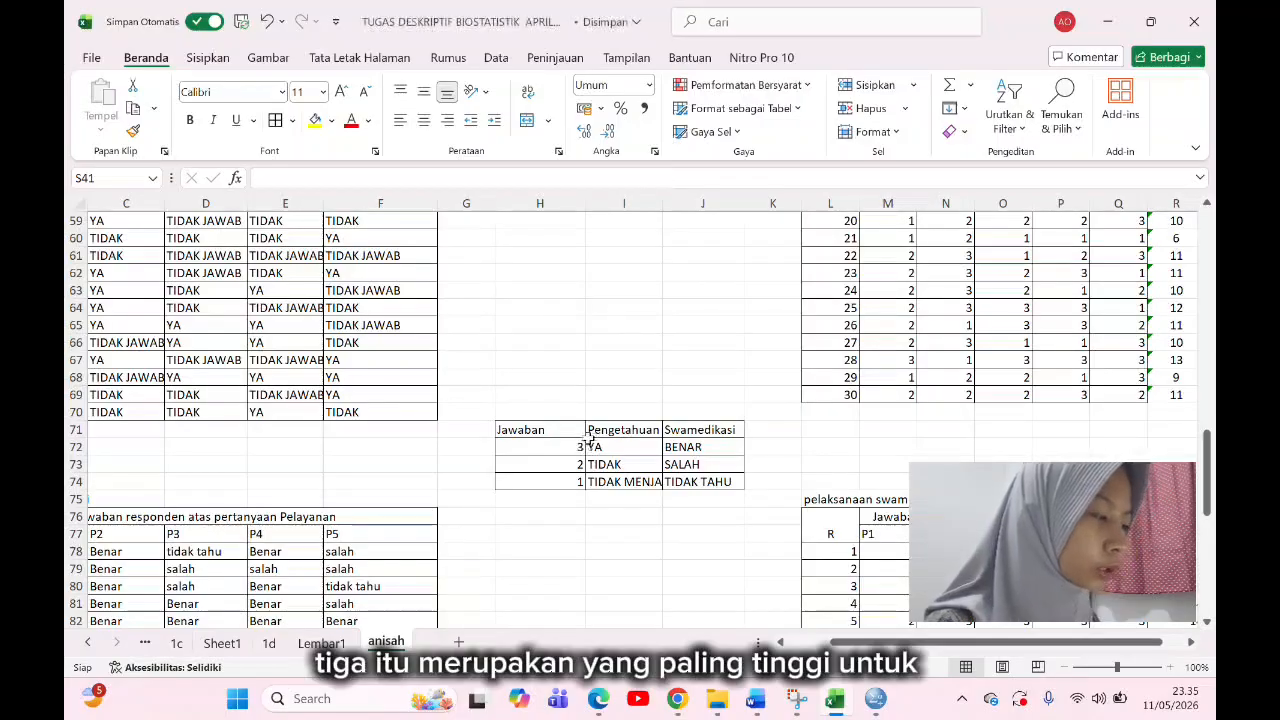
pyautogui.scroll(8, 660, 451)
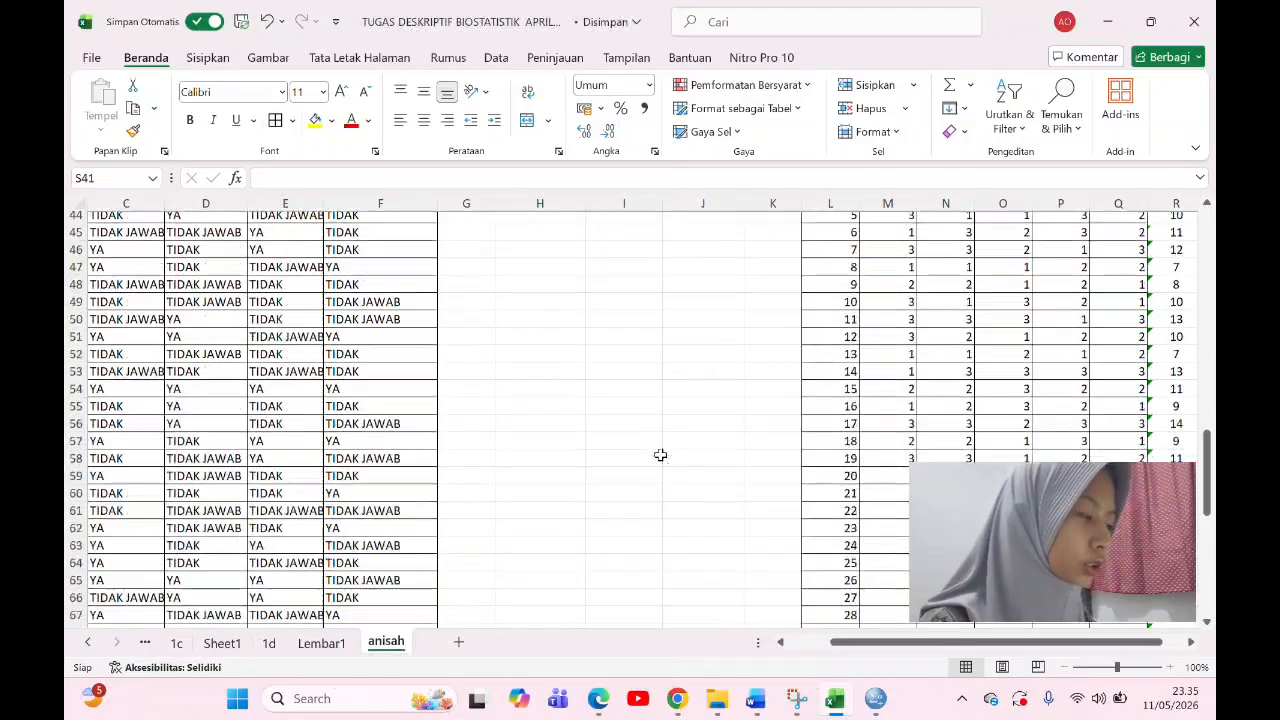
pyautogui.hscroll(4, 660, 451)
pyautogui.hscroll(1, 655, 337)
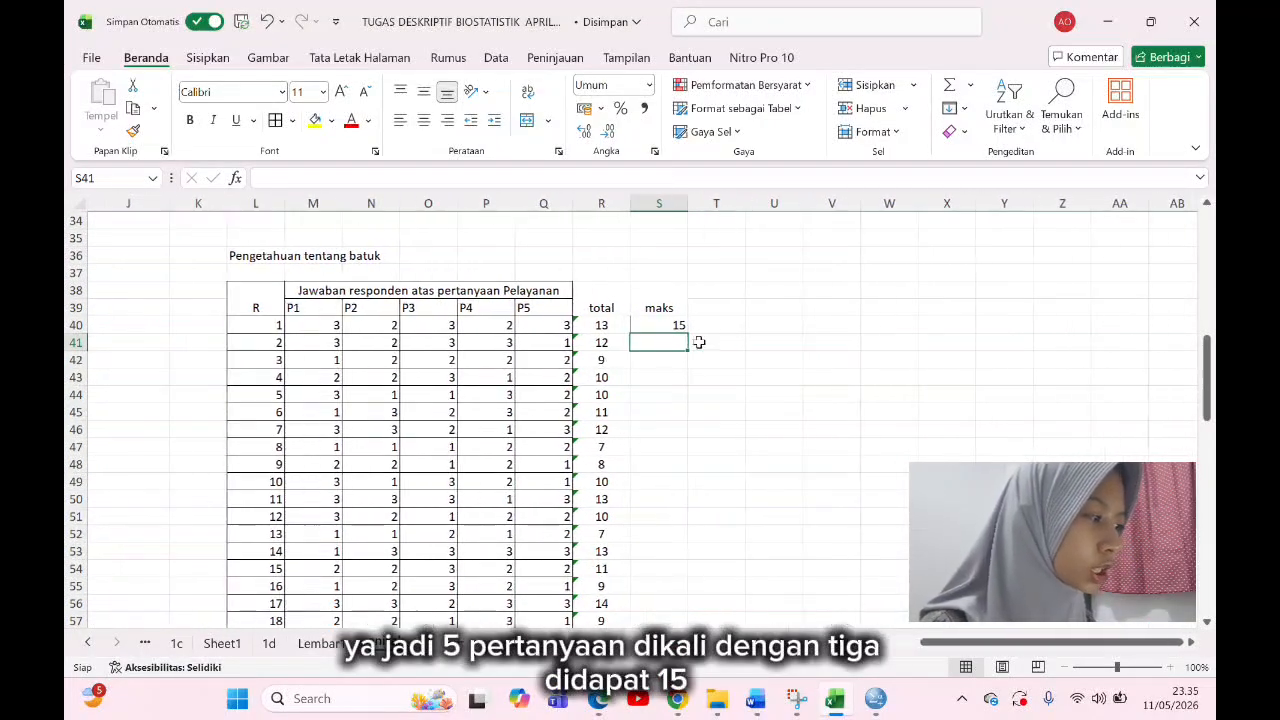
pyautogui.click(678, 327)
pyautogui.moveTo(686, 331); pyautogui.dragTo(688, 590)
pyautogui.click(698, 587)
pyautogui.click(679, 585)
pyautogui.click(675, 569)
# Step: Merge T38:T39 beside the maks column and give it the heading nilai
pyautogui.scroll(6, 712, 539)
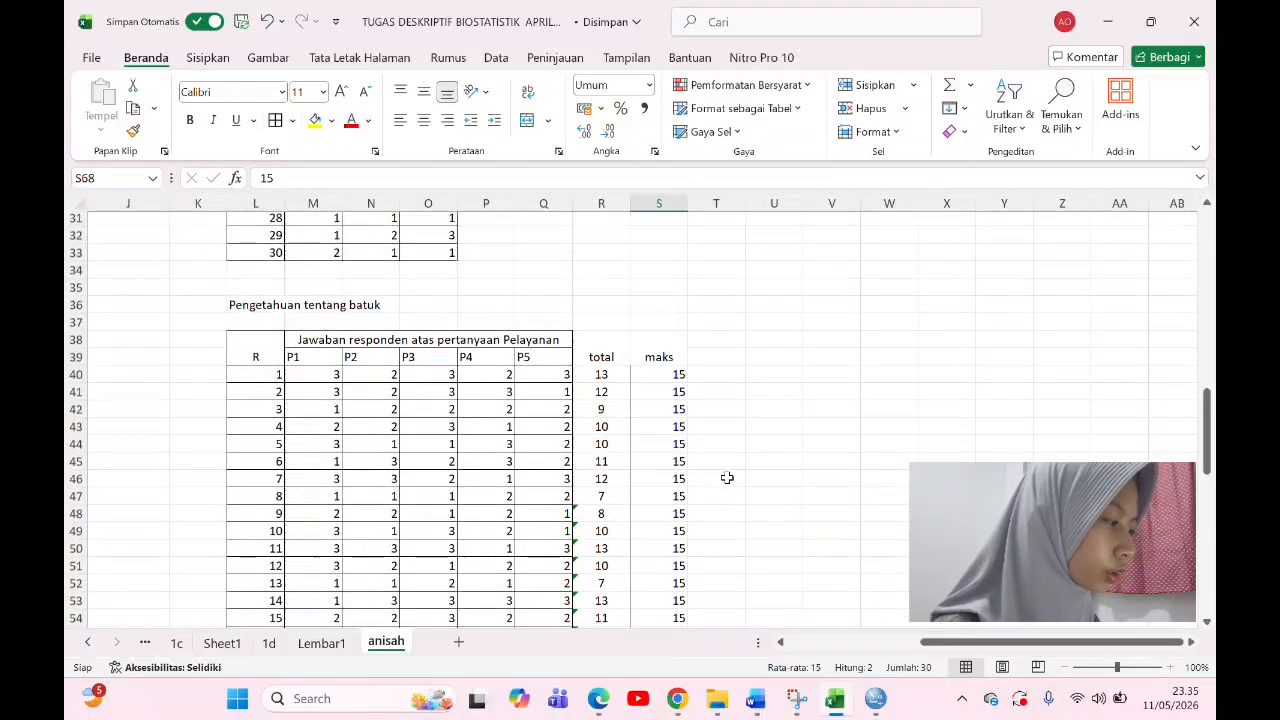
pyautogui.click(708, 360)
pyautogui.click(527, 119)
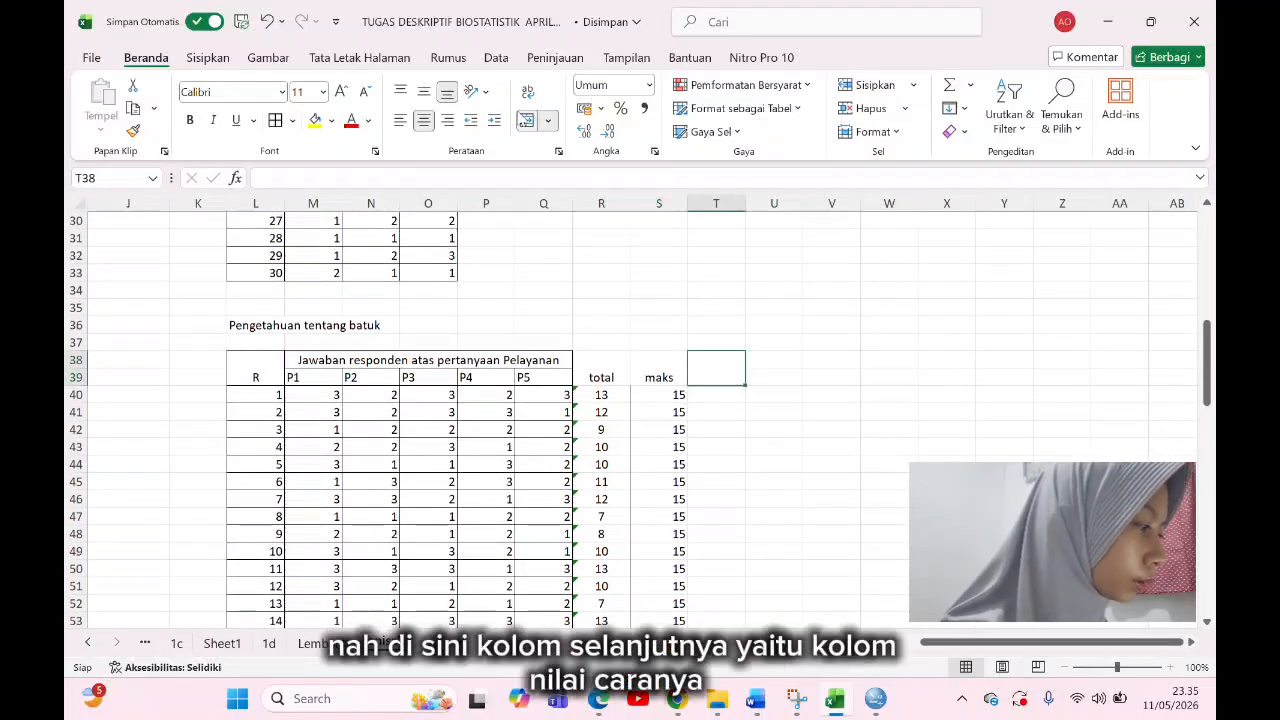
pyautogui.write('nilai')
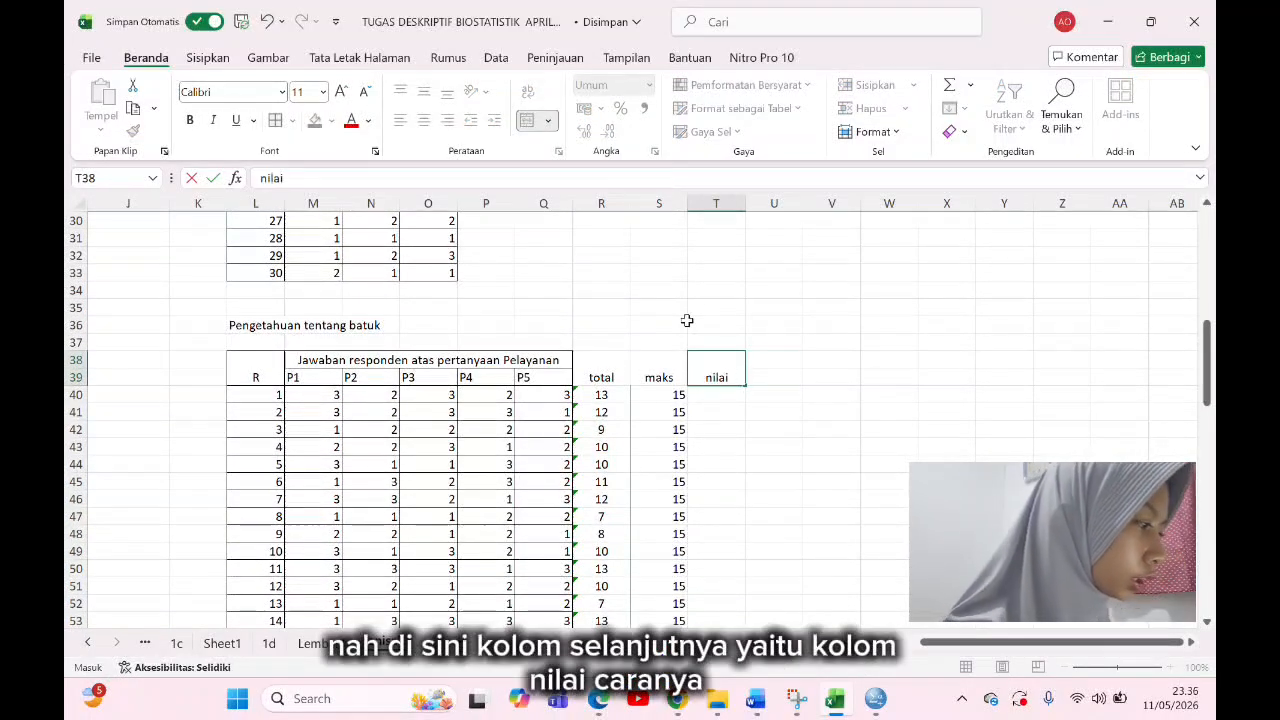
# Step: Calculate the first respondent's score in T40 with the formula =R40/S40*100
pyautogui.click(710, 393)
pyautogui.write('=')
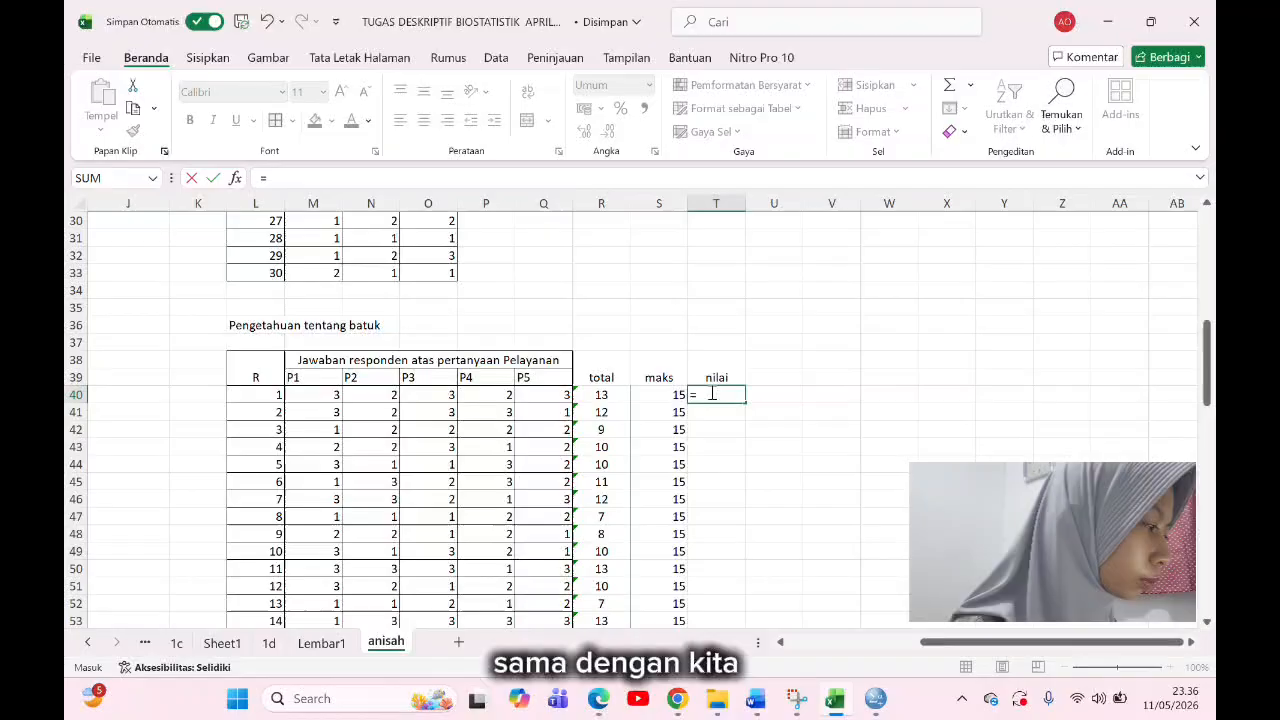
pyautogui.click(617, 397)
pyautogui.write('/')
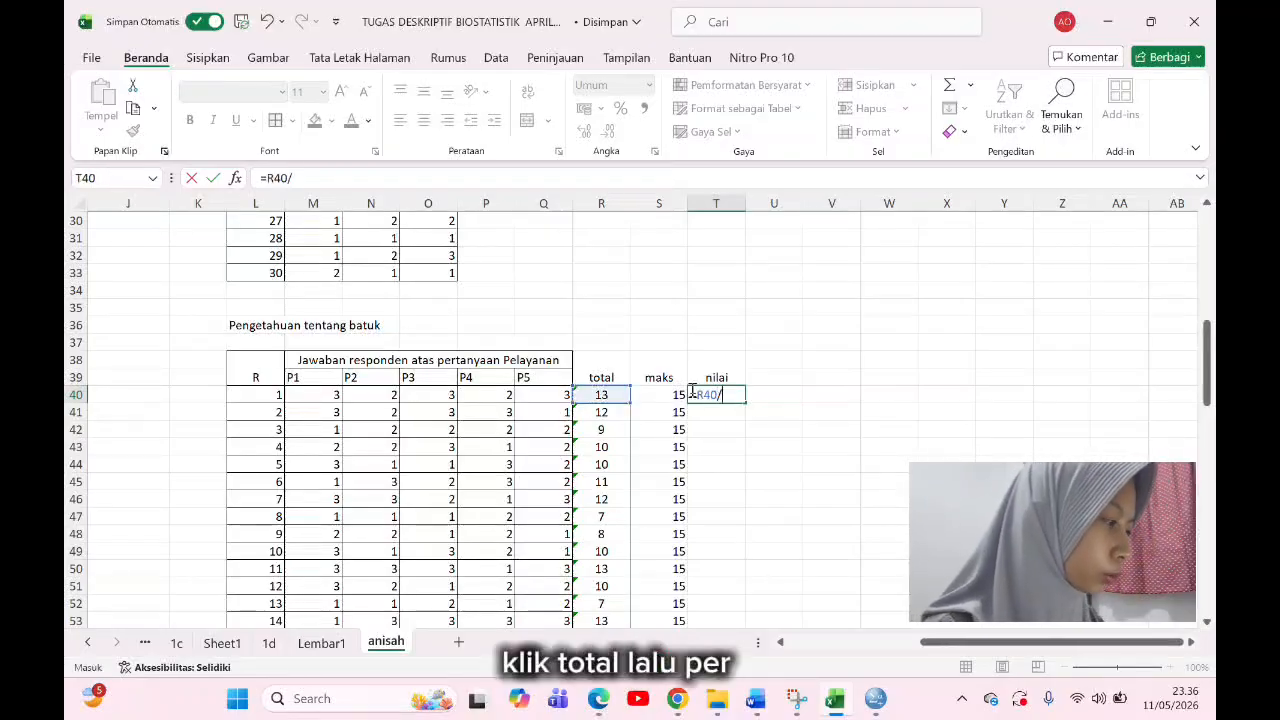
pyautogui.click(667, 396)
pyautogui.write('*100')
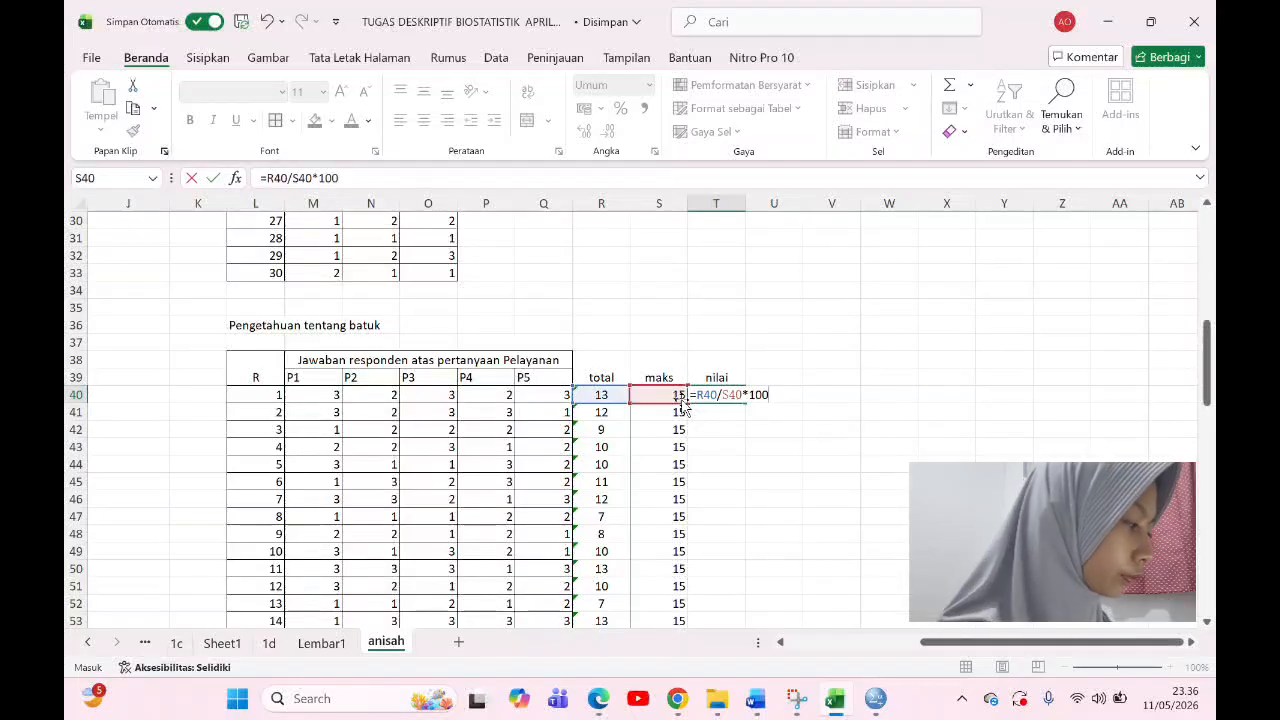
pyautogui.press('Return')
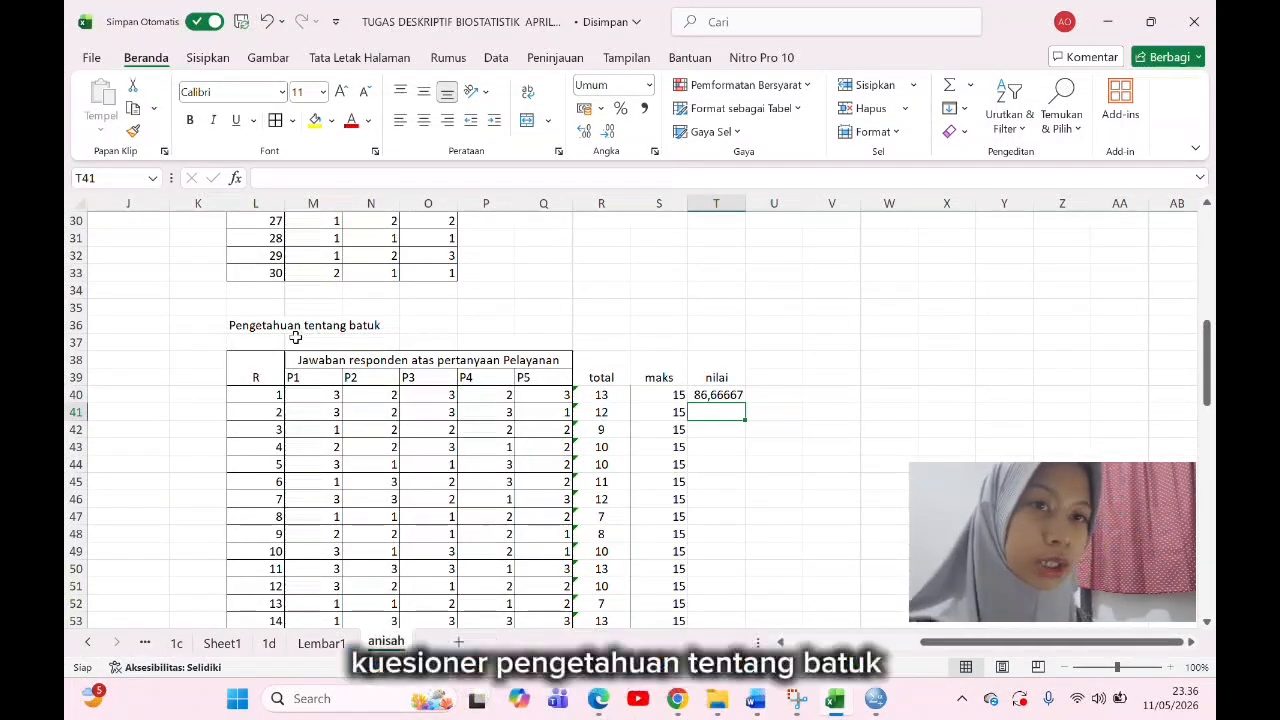
# Step: Fill the nilai formula from T40 down to T69 and apply the comma number style to the scores
pyautogui.click(710, 395)
pyautogui.moveTo(742, 402); pyautogui.dragTo(731, 553)
pyautogui.scroll(5, 700, 400)
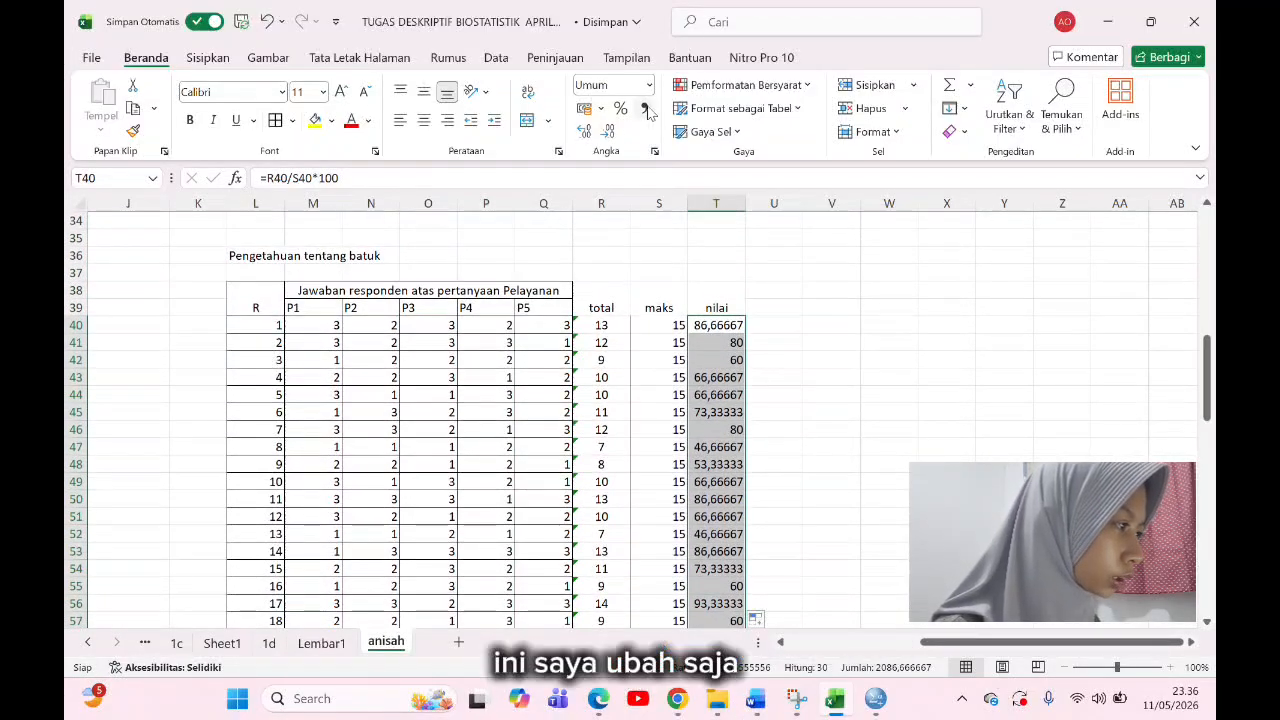
pyautogui.click(646, 110)
pyautogui.scroll(-2, 725, 411)
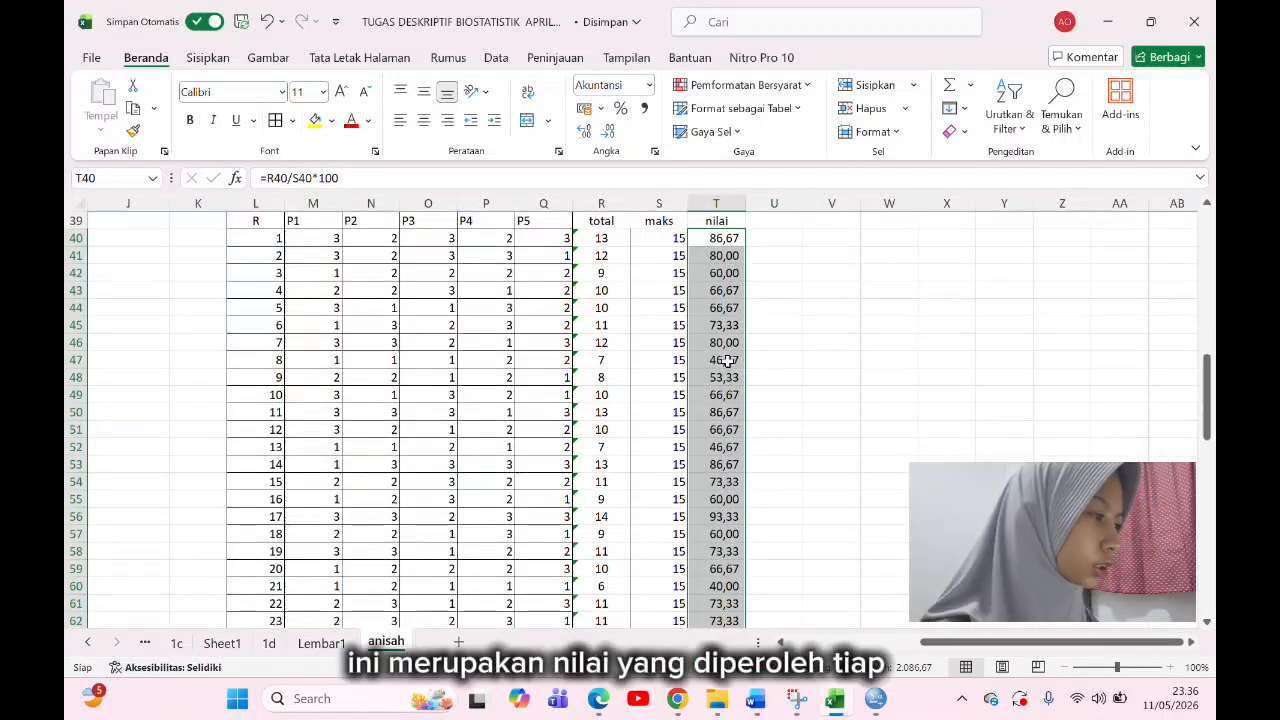
pyautogui.scroll(-1, 727, 362)
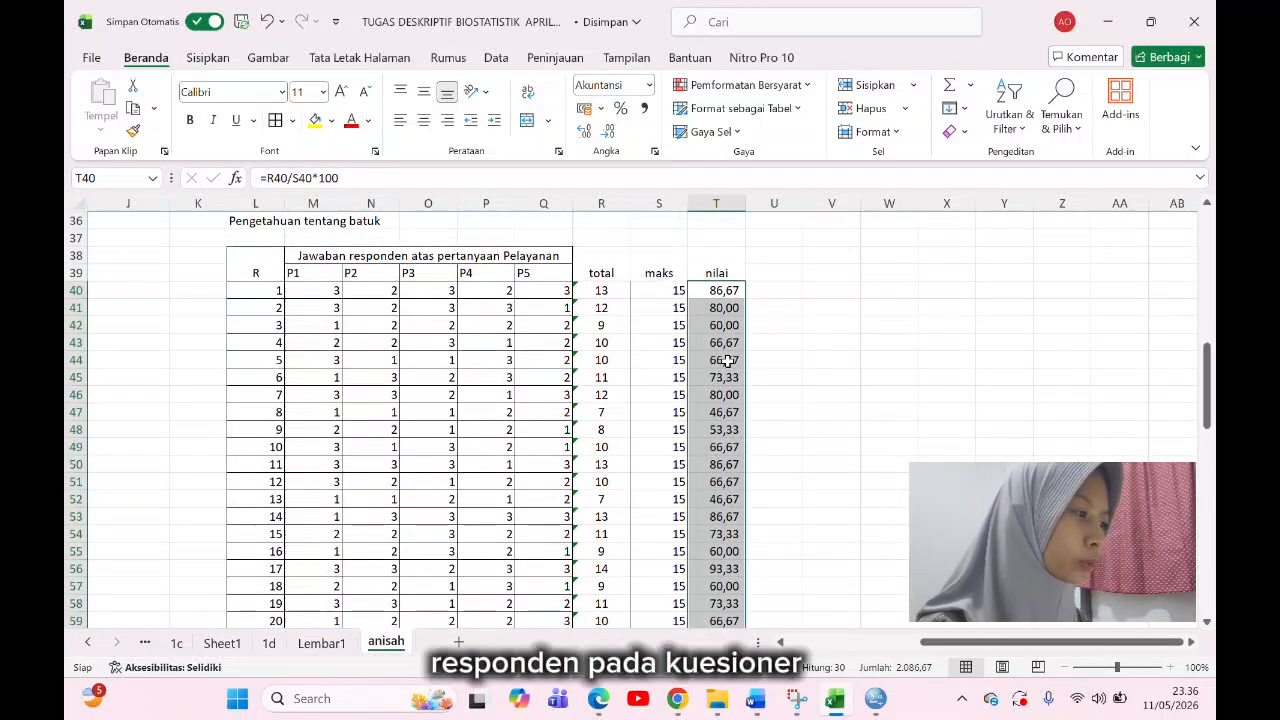
# Step: Merge U39:U40 beside the nilai column and give it the heading kategori
pyautogui.click(779, 285)
pyautogui.moveTo(760, 271); pyautogui.dragTo(786, 291)
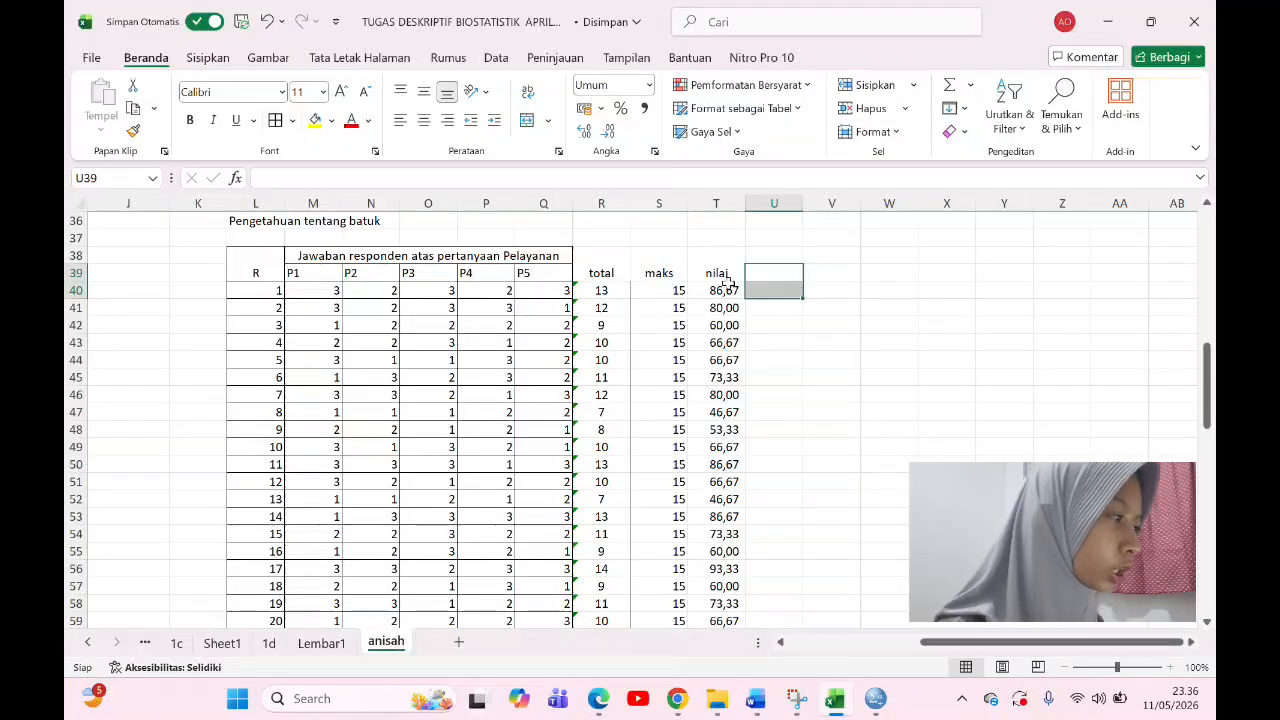
pyautogui.click(527, 120)
pyautogui.write('kateg')
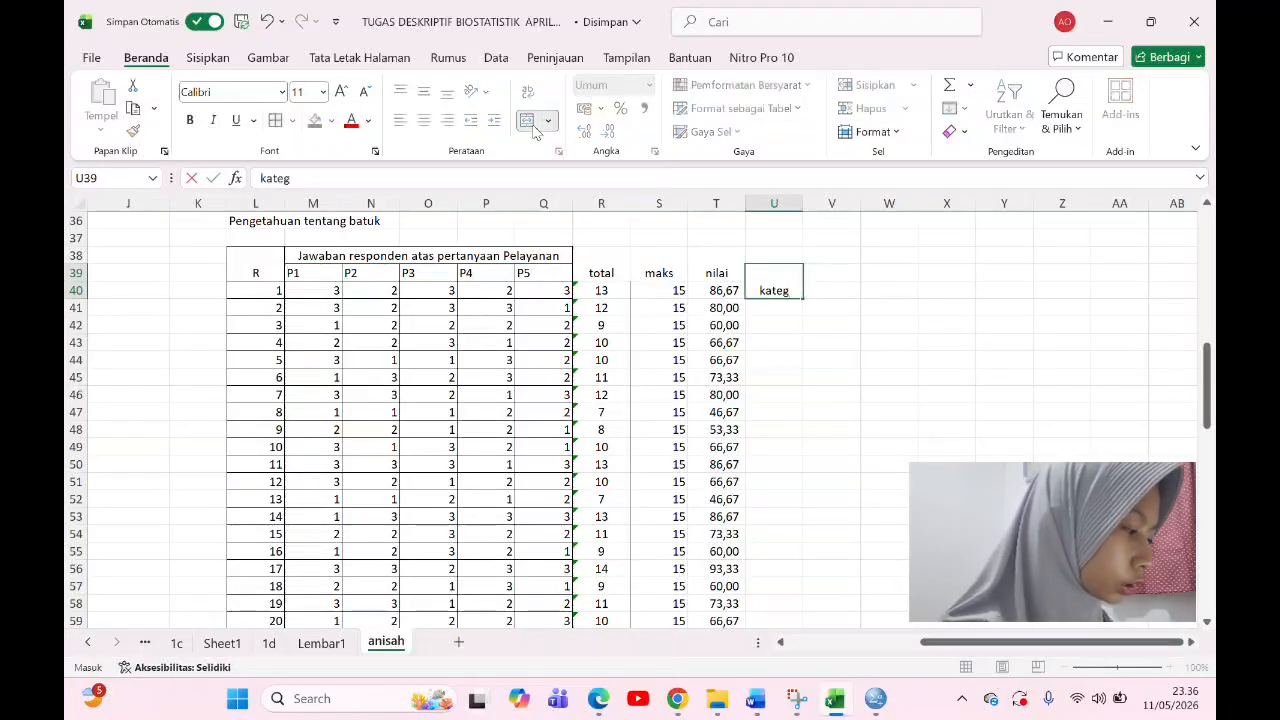
pyautogui.write('ori')
pyautogui.click(887, 289)
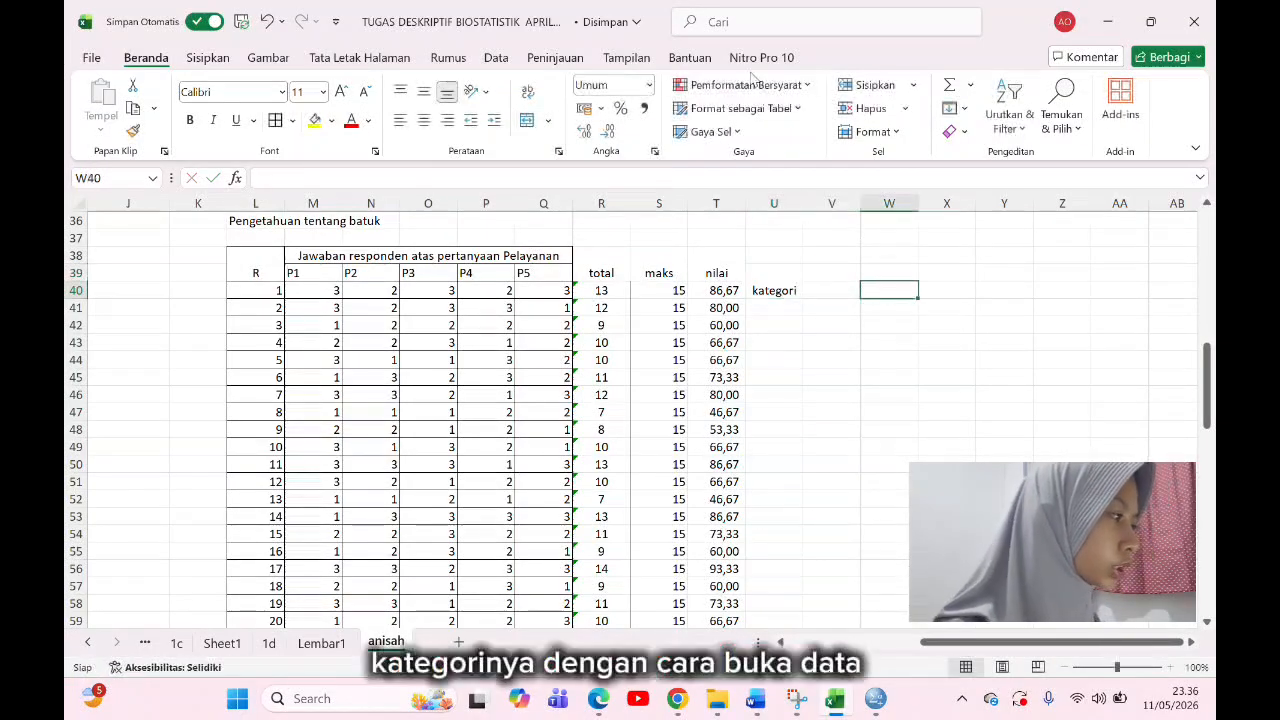
# Step: Run Descriptive Statistics on the nilai scores T40:T69, with summary statistics output to a new worksheet
pyautogui.click(496, 58)
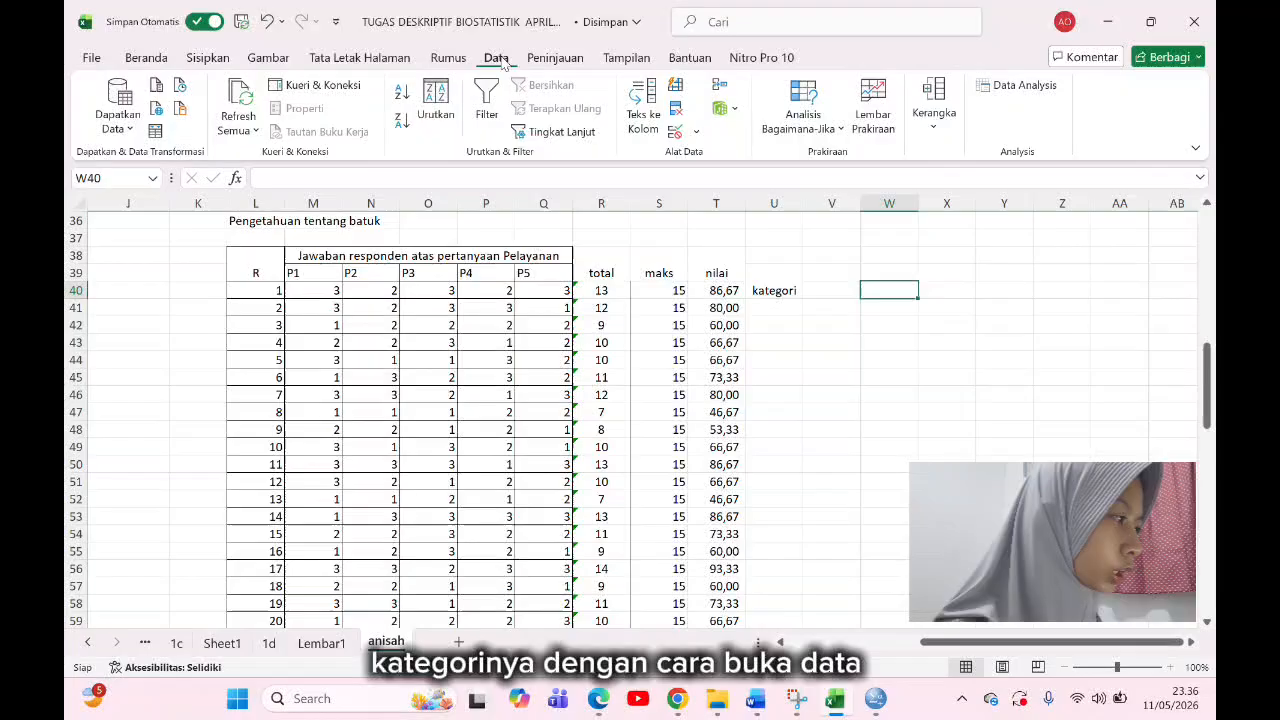
pyautogui.click(1018, 85)
pyautogui.doubleClick(545, 396)
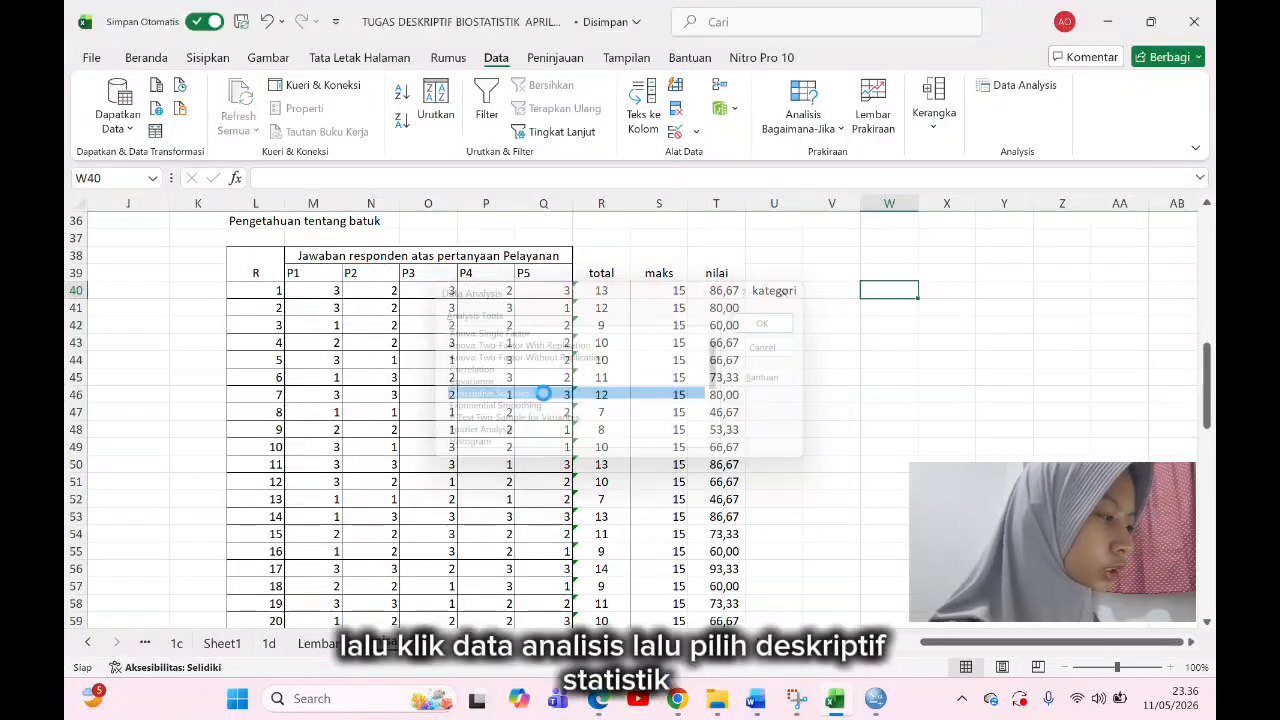
pyautogui.click(697, 257)
pyautogui.scroll(3, 697, 257)
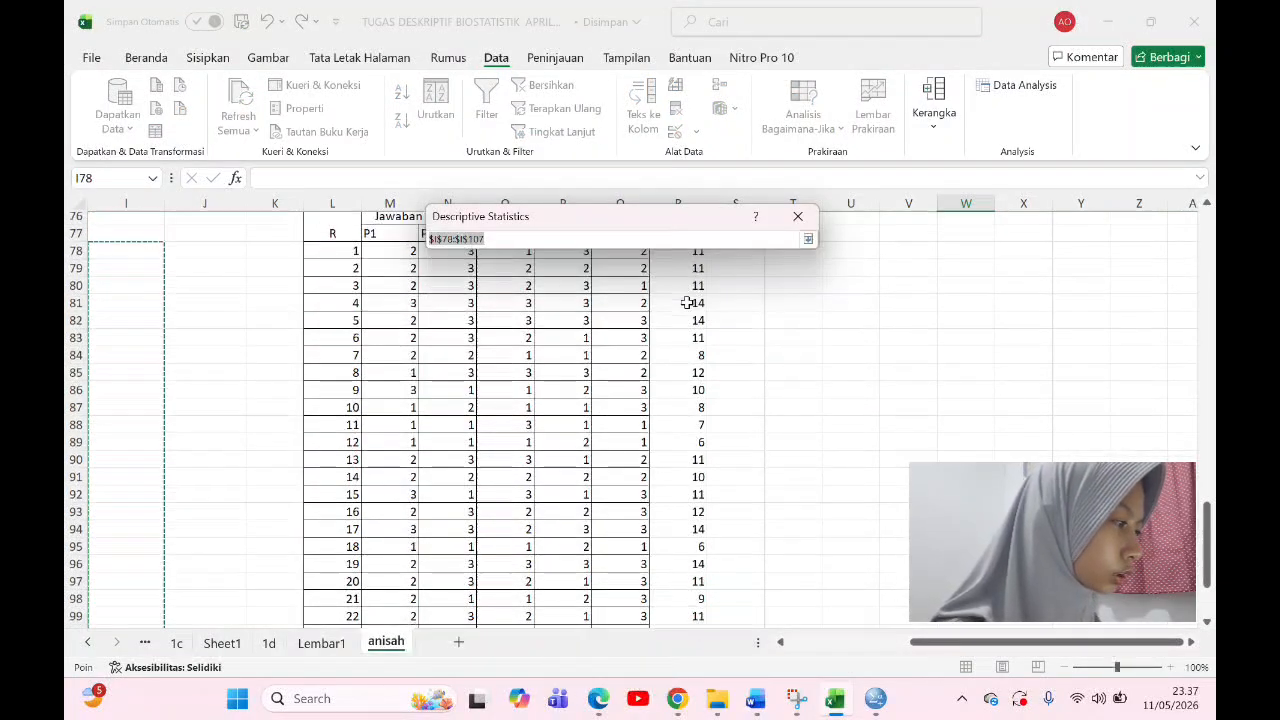
pyautogui.scroll(-7, 690, 280)
pyautogui.scroll(19, 687, 302)
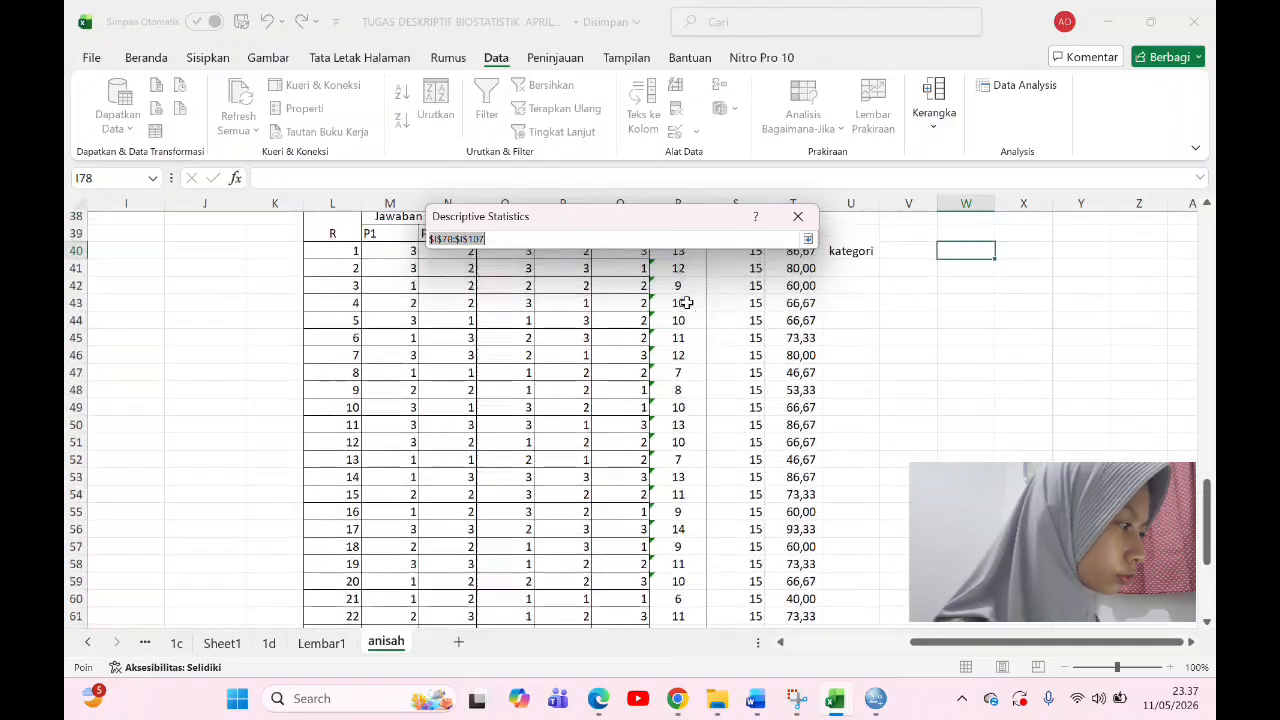
pyautogui.moveTo(795, 308); pyautogui.dragTo(801, 603)
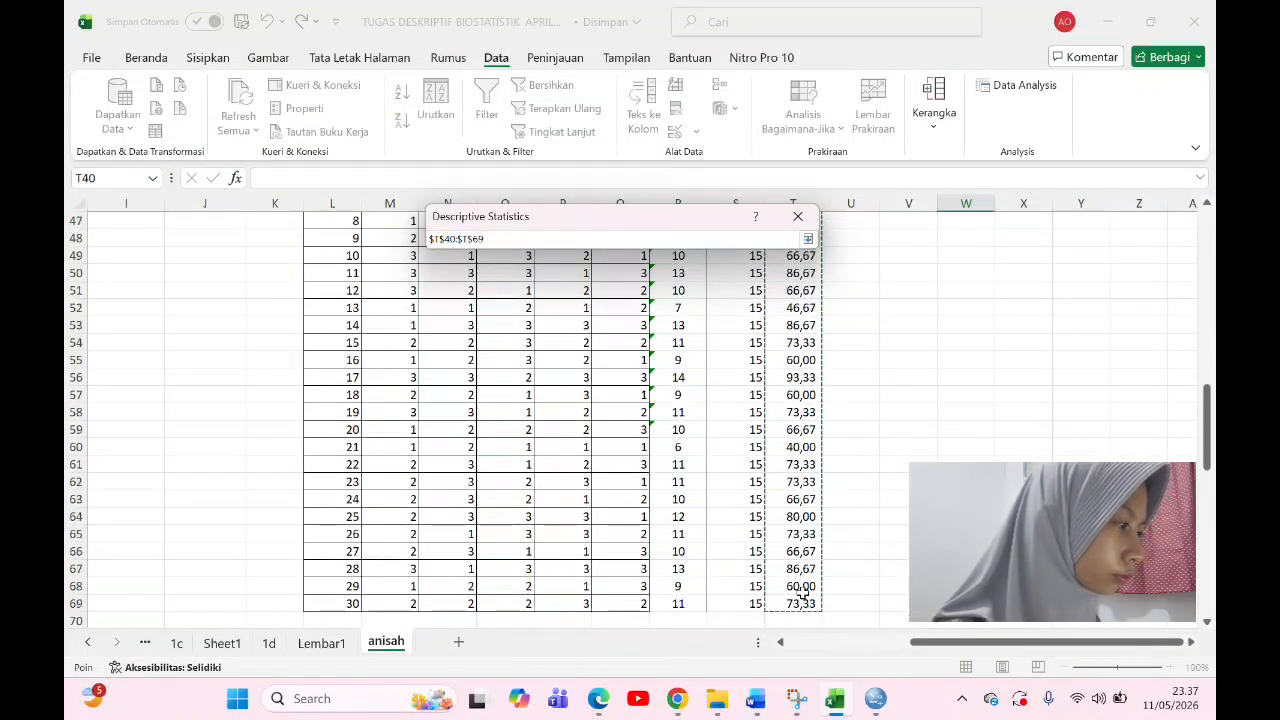
pyautogui.click(807, 239)
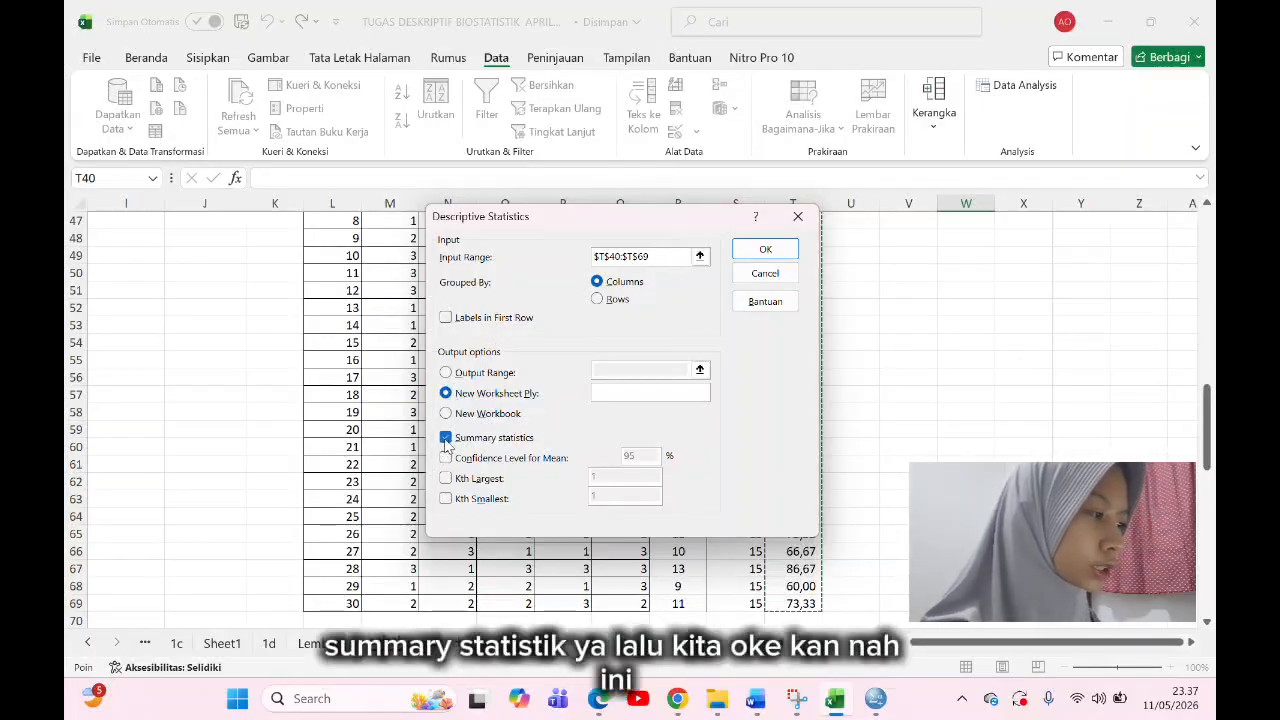
pyautogui.click(765, 249)
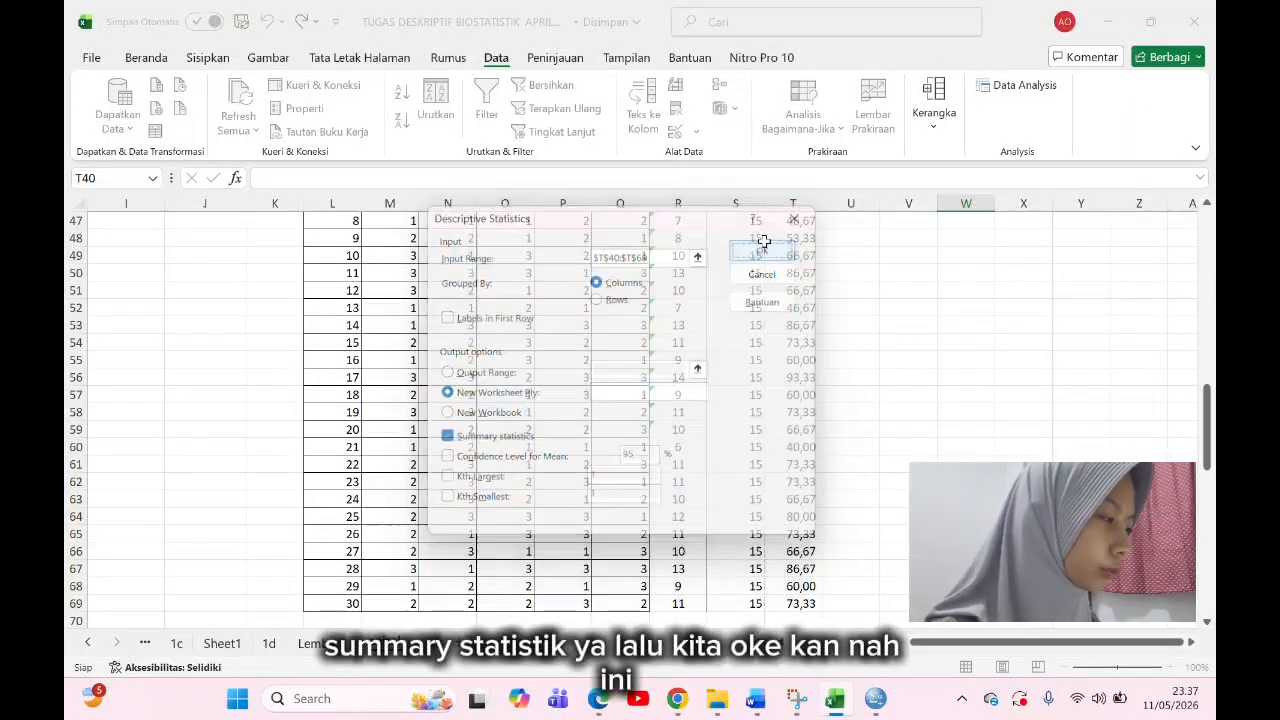
# Step: Copy the summary rows from Column1 through Standard Deviation and paste them at W40 on the questionnaire sheet
pyautogui.moveTo(145, 203); pyautogui.dragTo(175, 203)
pyautogui.moveTo(105, 229); pyautogui.dragTo(205, 326)
pyautogui.hotkey('ctrl', 'c')
pyautogui.click(458, 643)
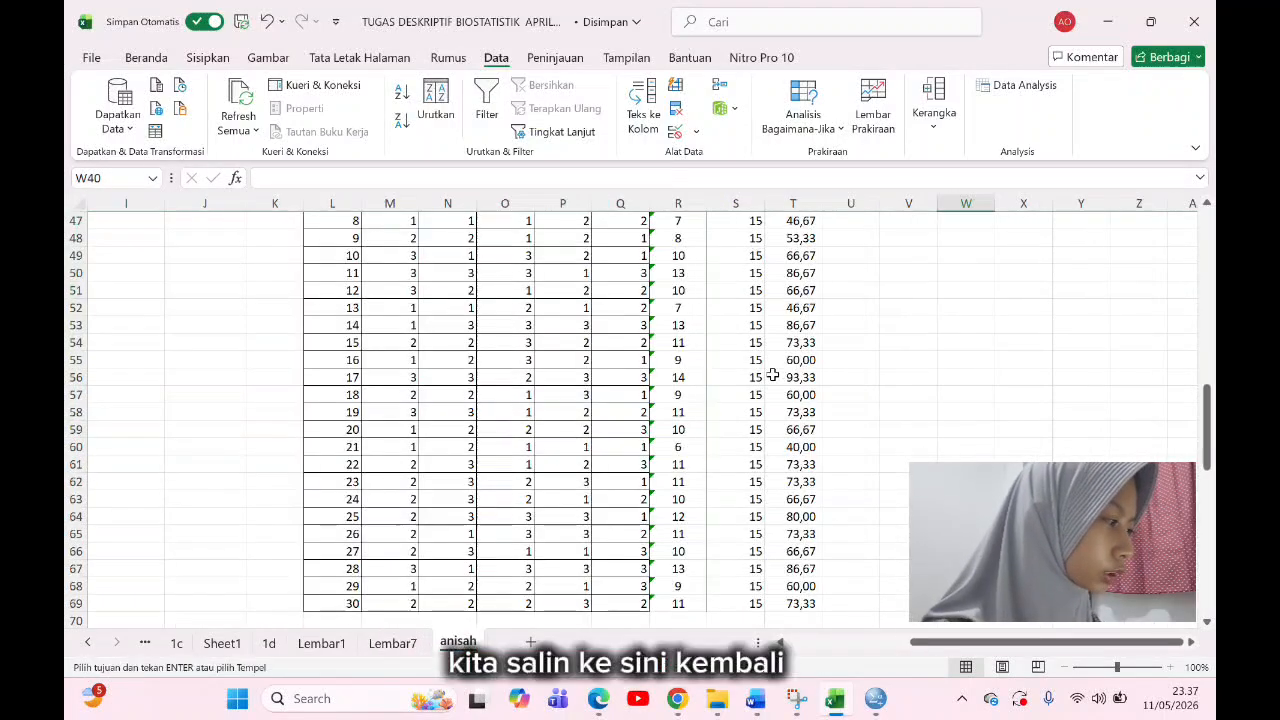
pyautogui.hotkey('ctrl', 'v')
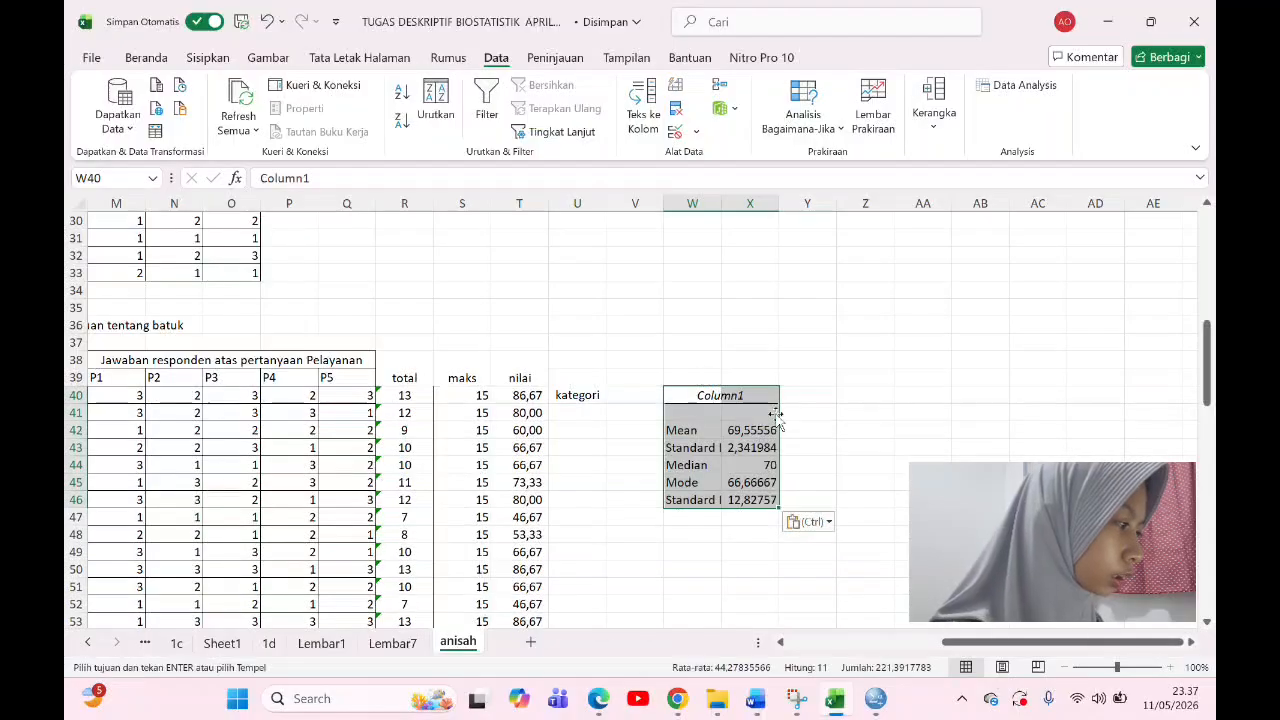
# Step: Enter the category labels TINGGI, SEDANG and RENDAH in Z41:Z43 beside the summary statistics
pyautogui.scroll(-1, 840, 369)
pyautogui.click(860, 362)
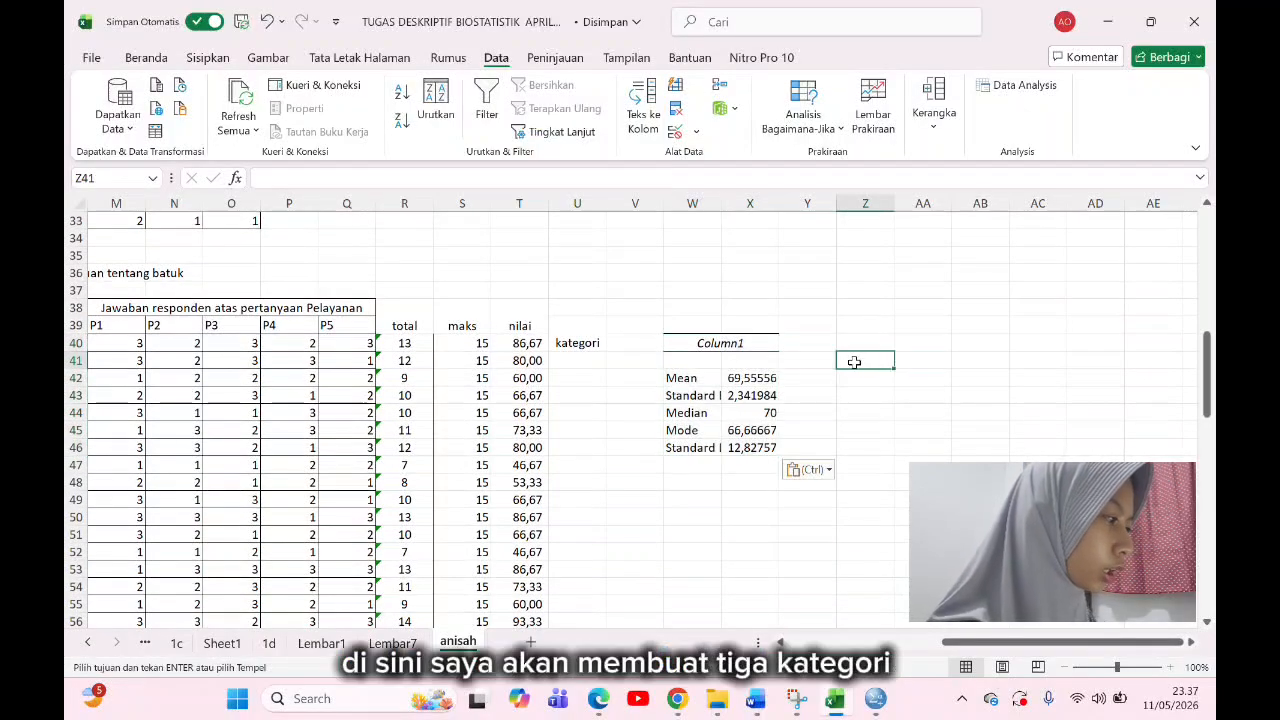
pyautogui.write('TINGGI')
pyautogui.press('Return')
pyautogui.write('SEDA')
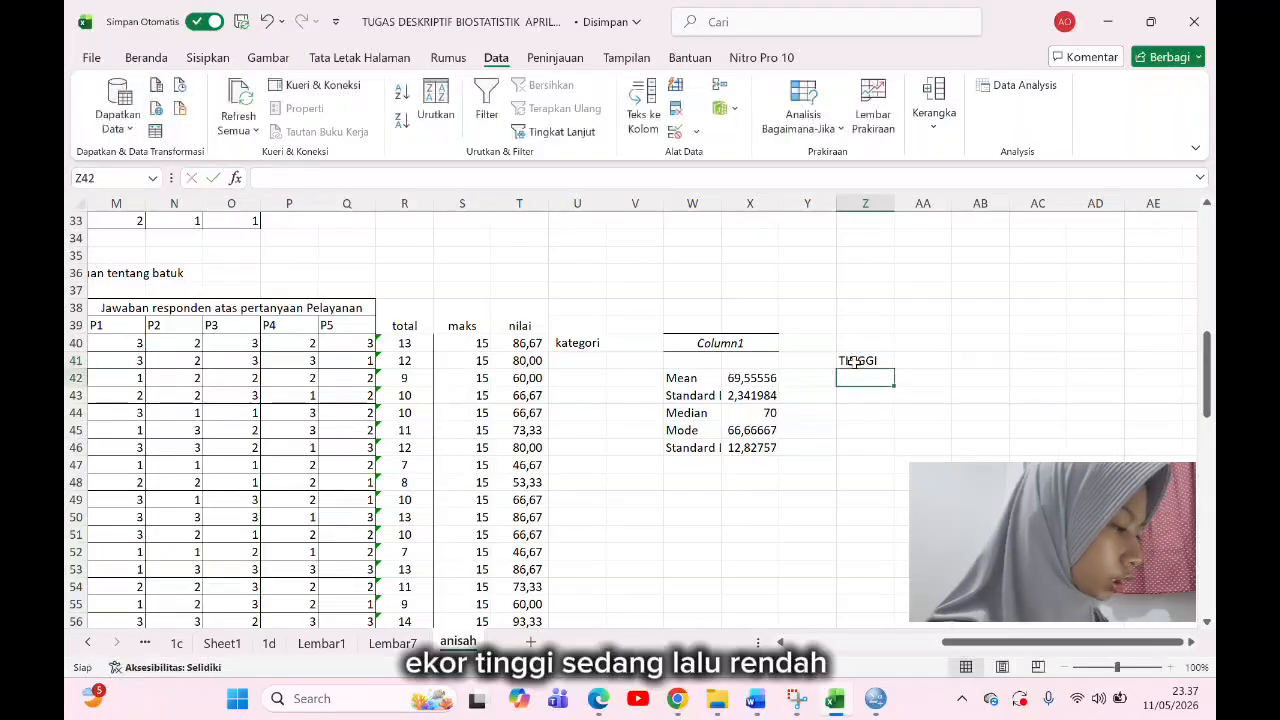
pyautogui.write('NG')
pyautogui.press('Return')
pyautogui.write('RENDAH')
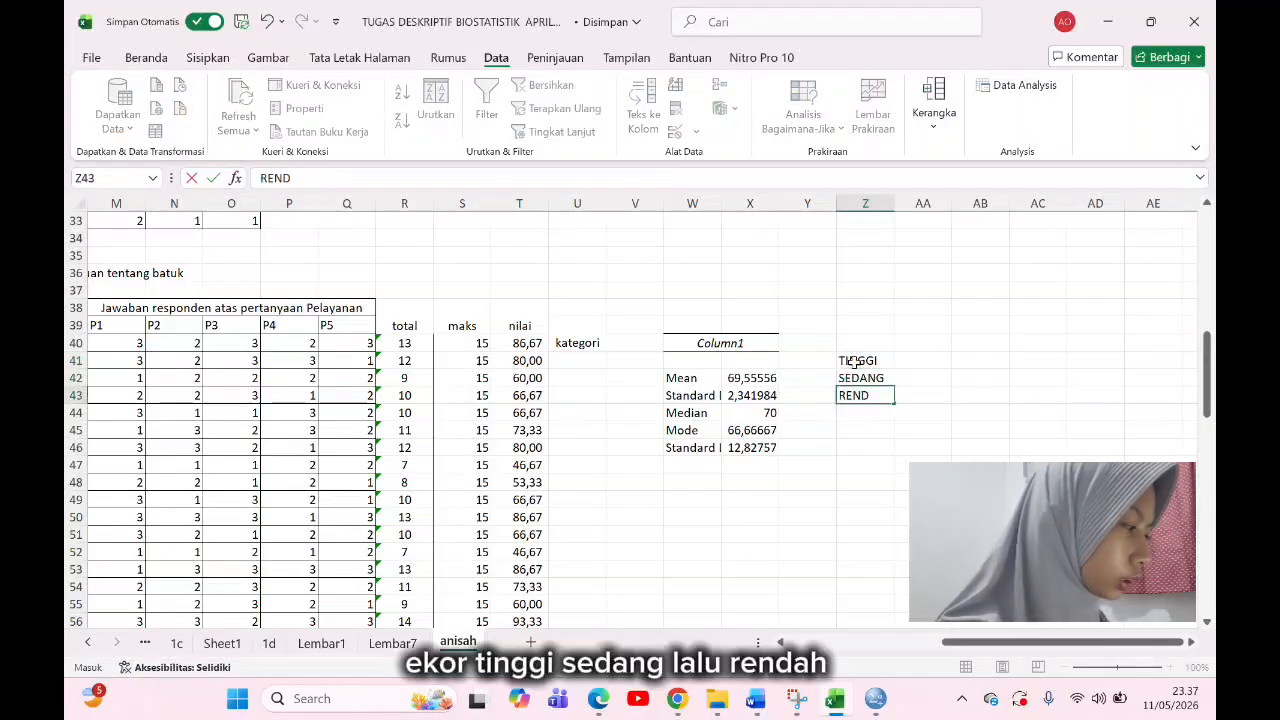
pyautogui.click(933, 359)
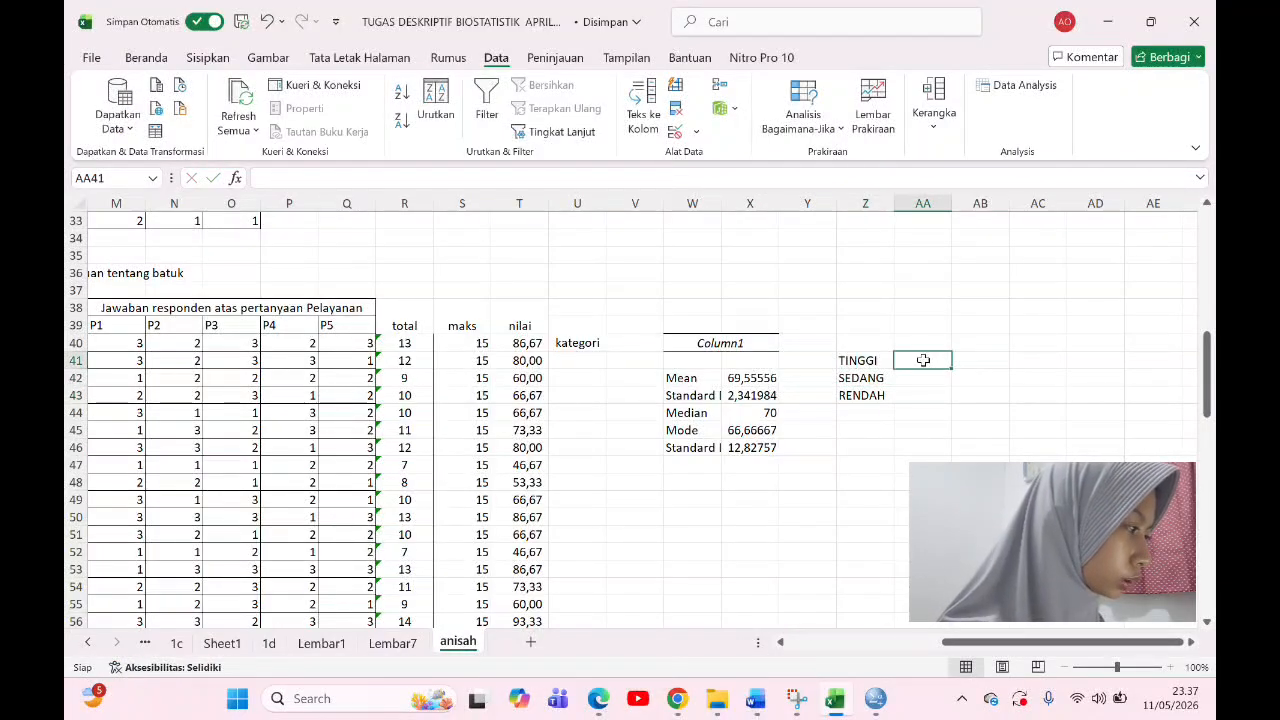
# Step: Enter the category codes 3, 2 and 1 in Y41:Y43 beside TINGGI, SEDANG and RENDAH
pyautogui.click(828, 362)
pyautogui.write('3')
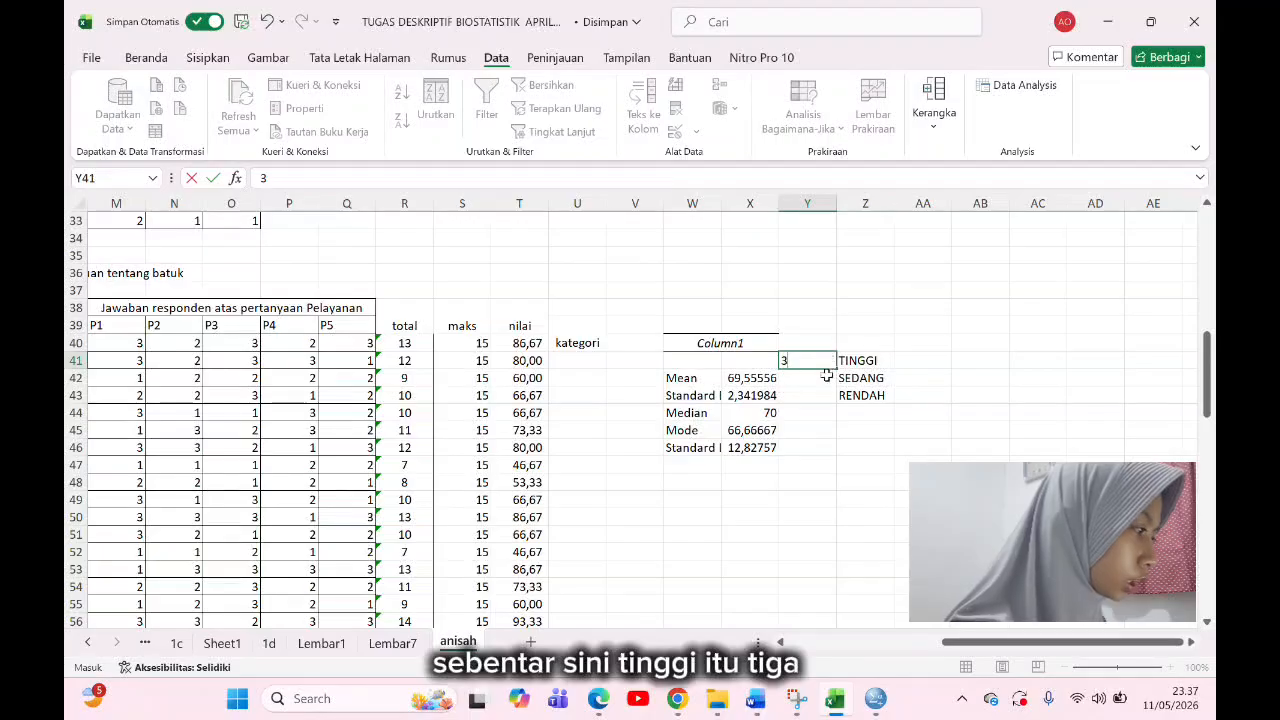
pyautogui.press('Return')
pyautogui.write('2')
pyautogui.press('Return')
pyautogui.write('1')
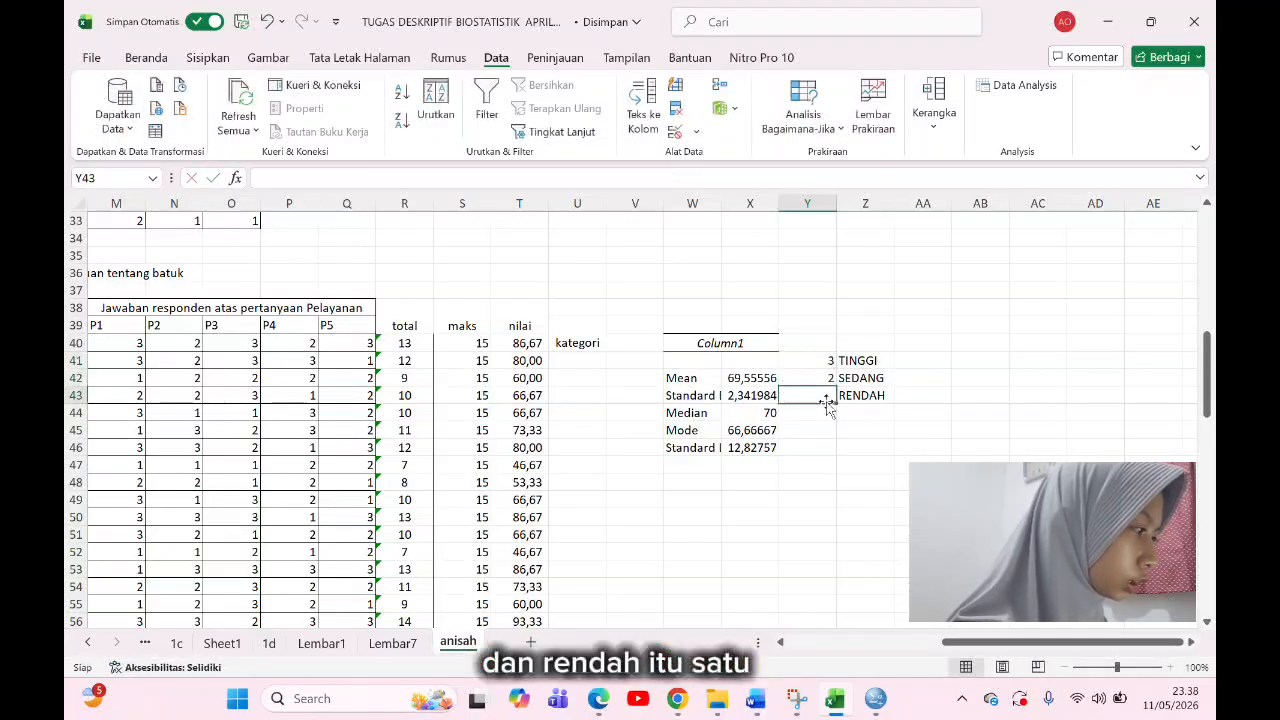
pyautogui.click(911, 360)
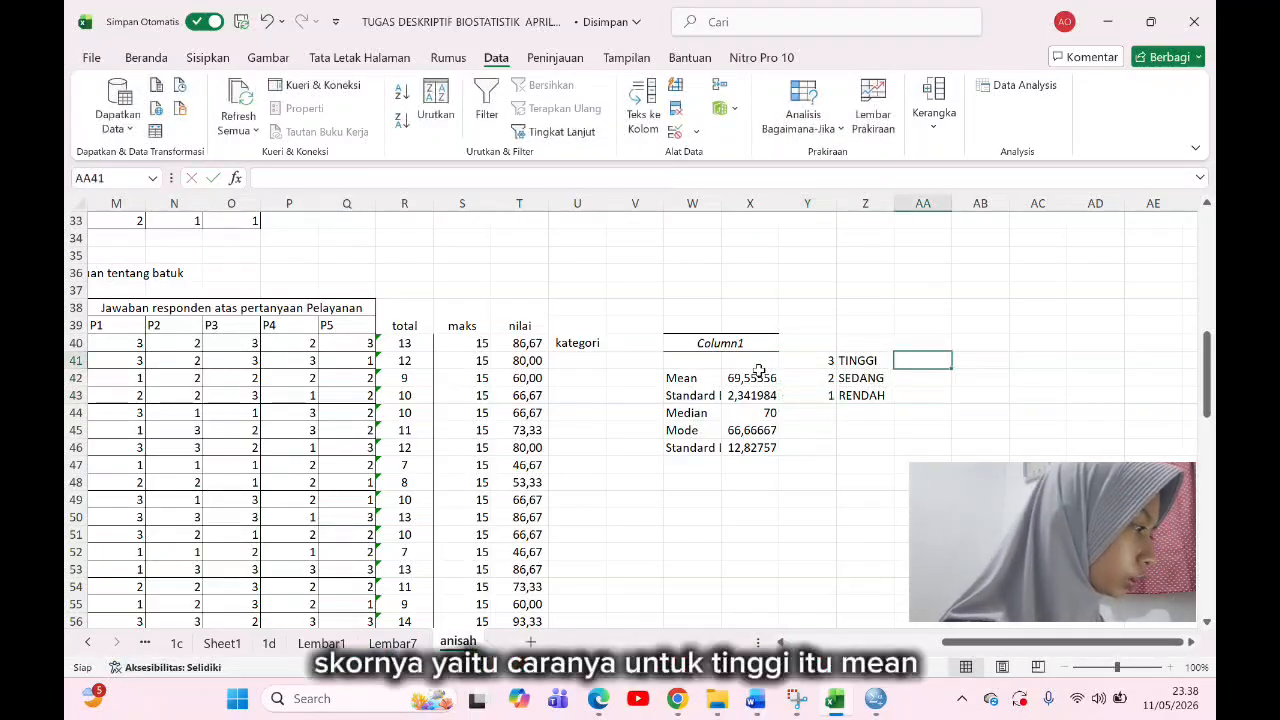
pyautogui.write('=')
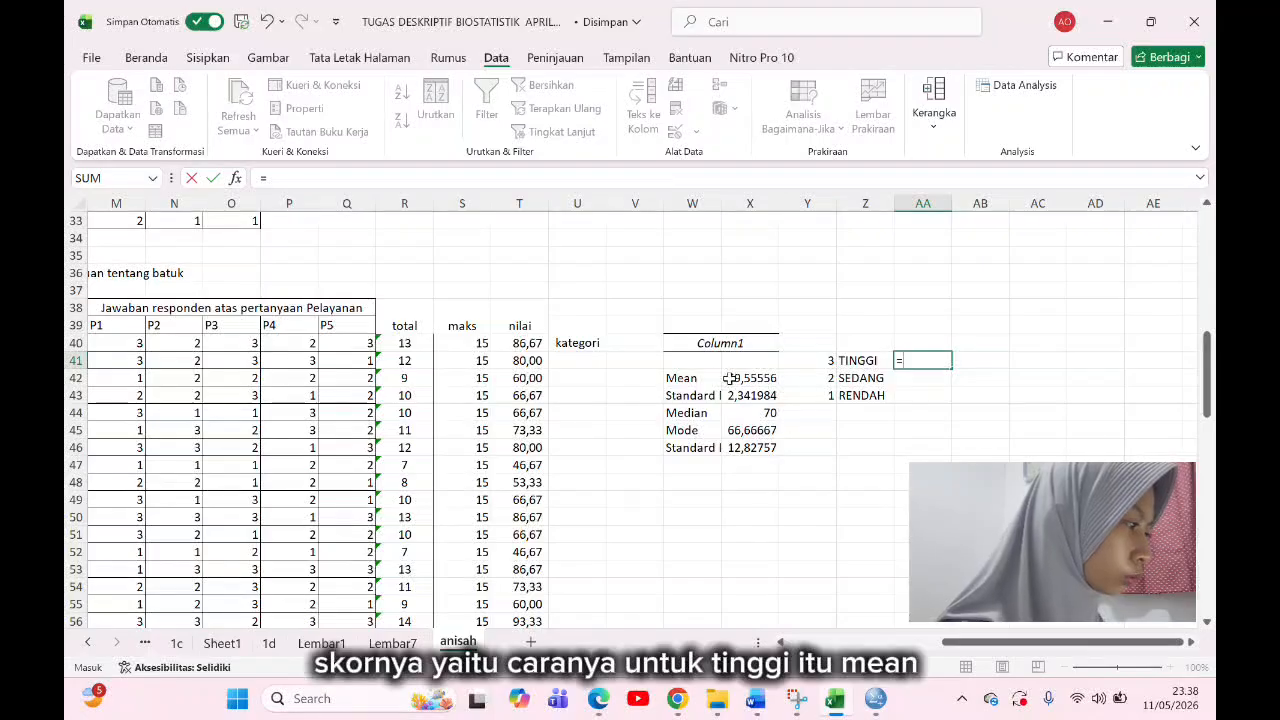
pyautogui.click(729, 378)
pyautogui.write('+')
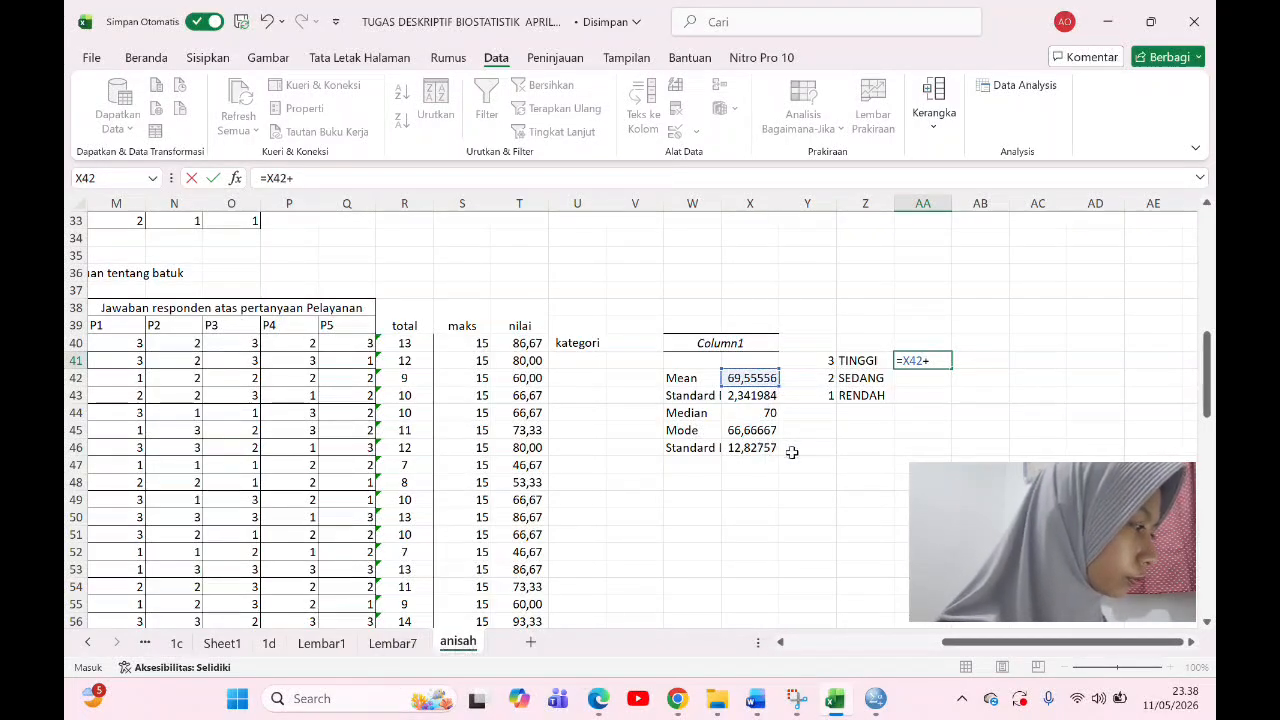
pyautogui.click(745, 430)
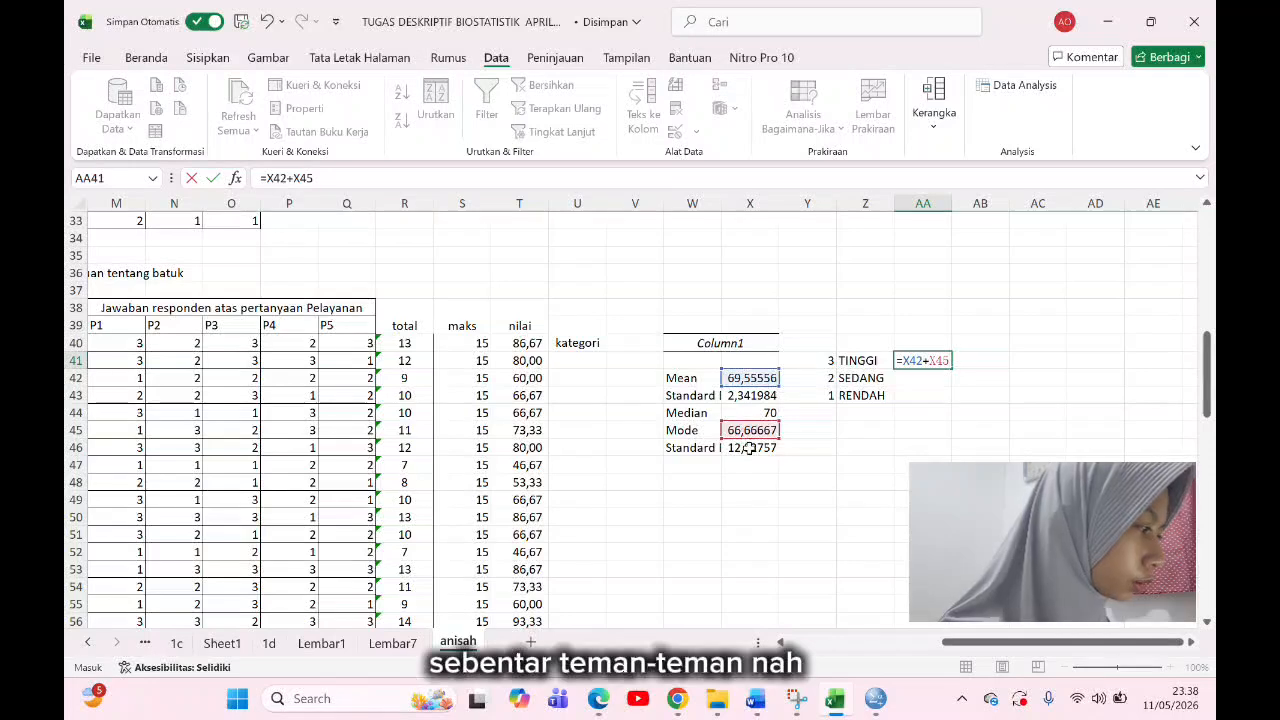
pyautogui.press('Return')
pyautogui.click(749, 448)
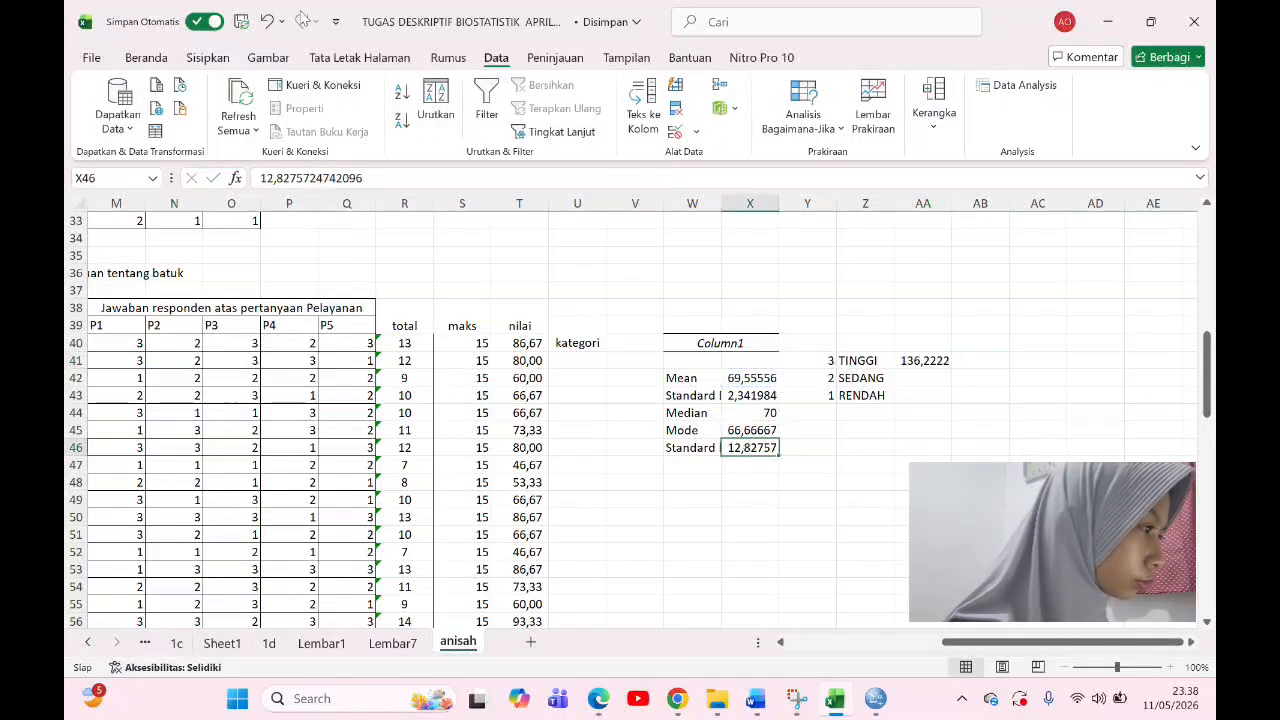
# Step: Replace the TINGGI cutoff in AA41 with the mean plus standard deviation formula =X42+X46
pyautogui.click(922, 360)
pyautogui.press('Delete')
pyautogui.write('=')
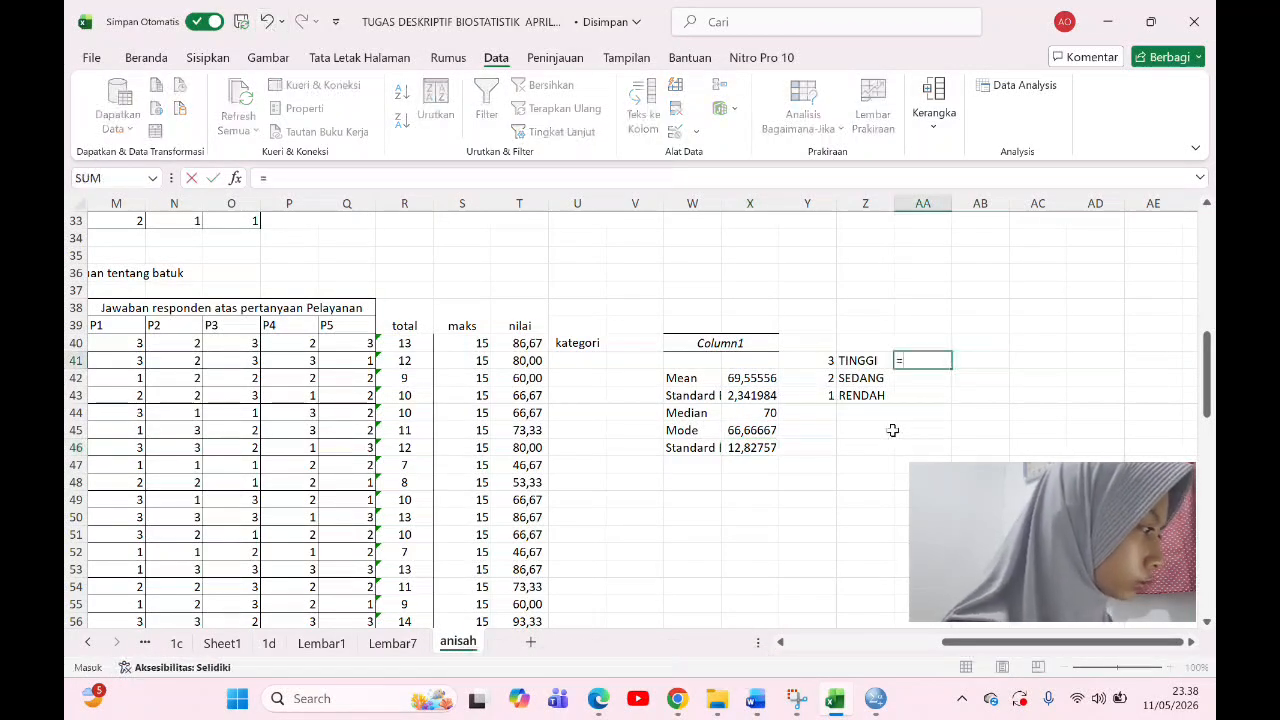
pyautogui.click(766, 380)
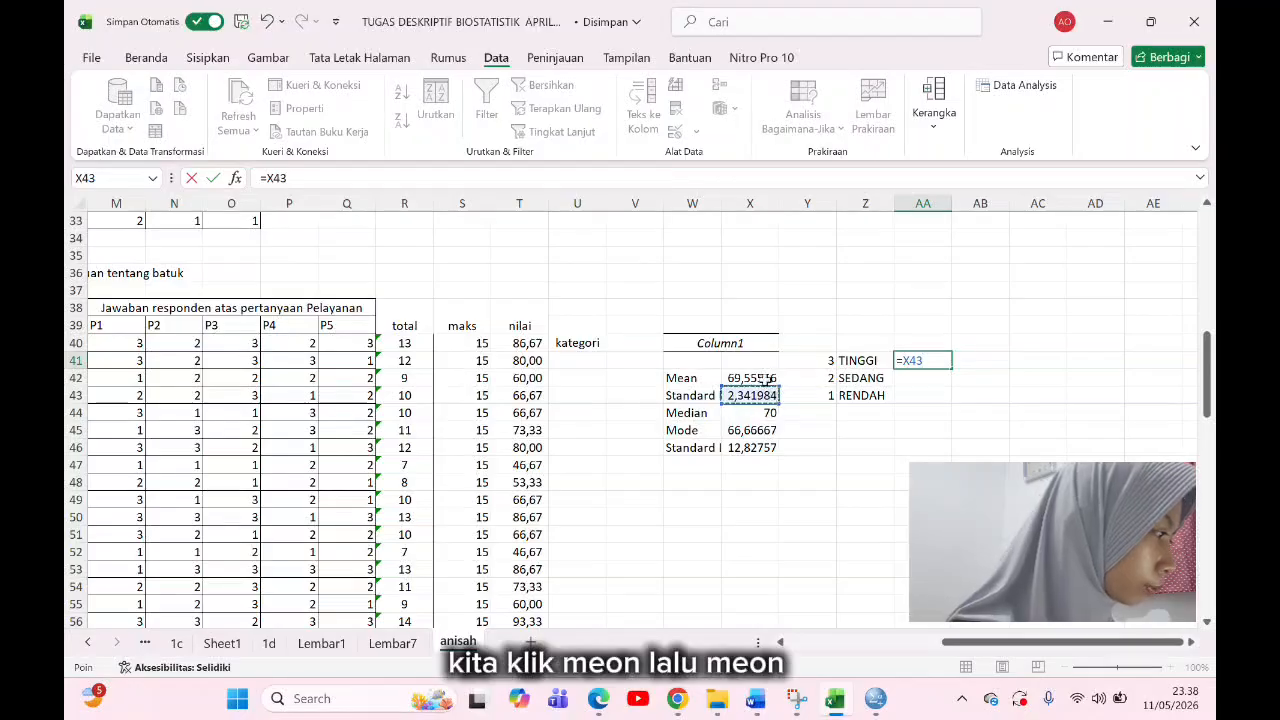
pyautogui.write('+')
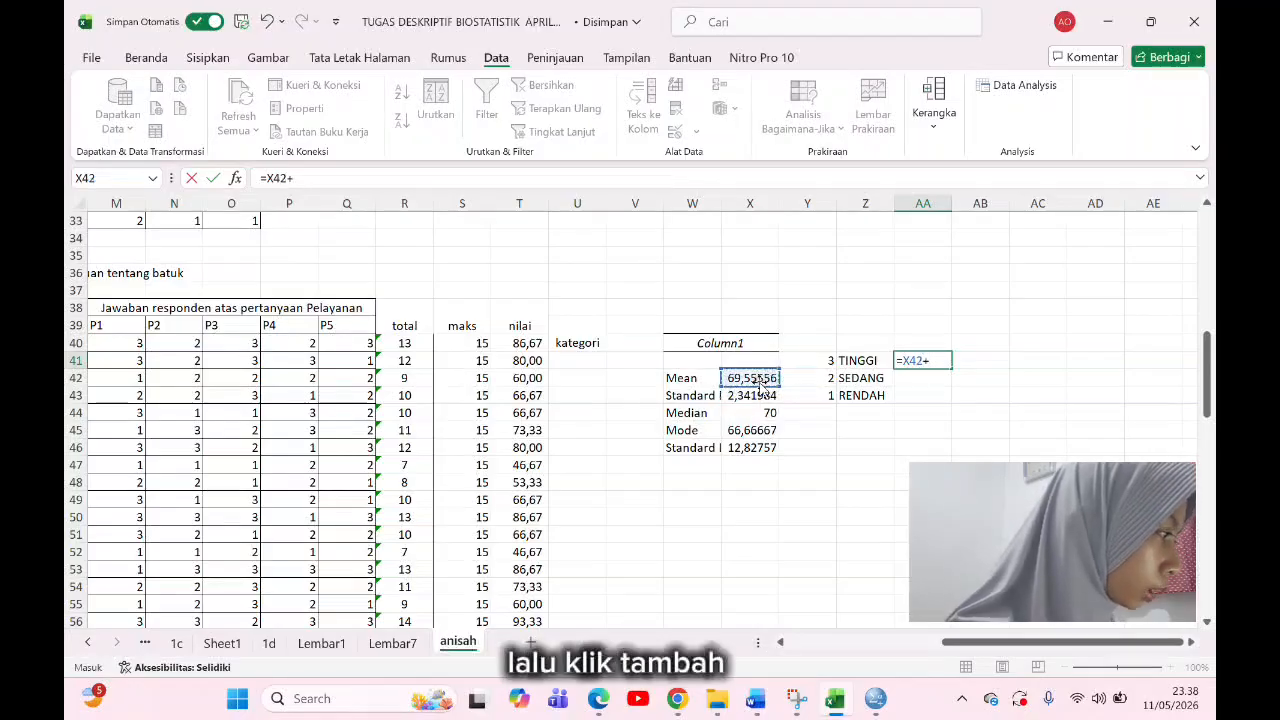
pyautogui.click(763, 449)
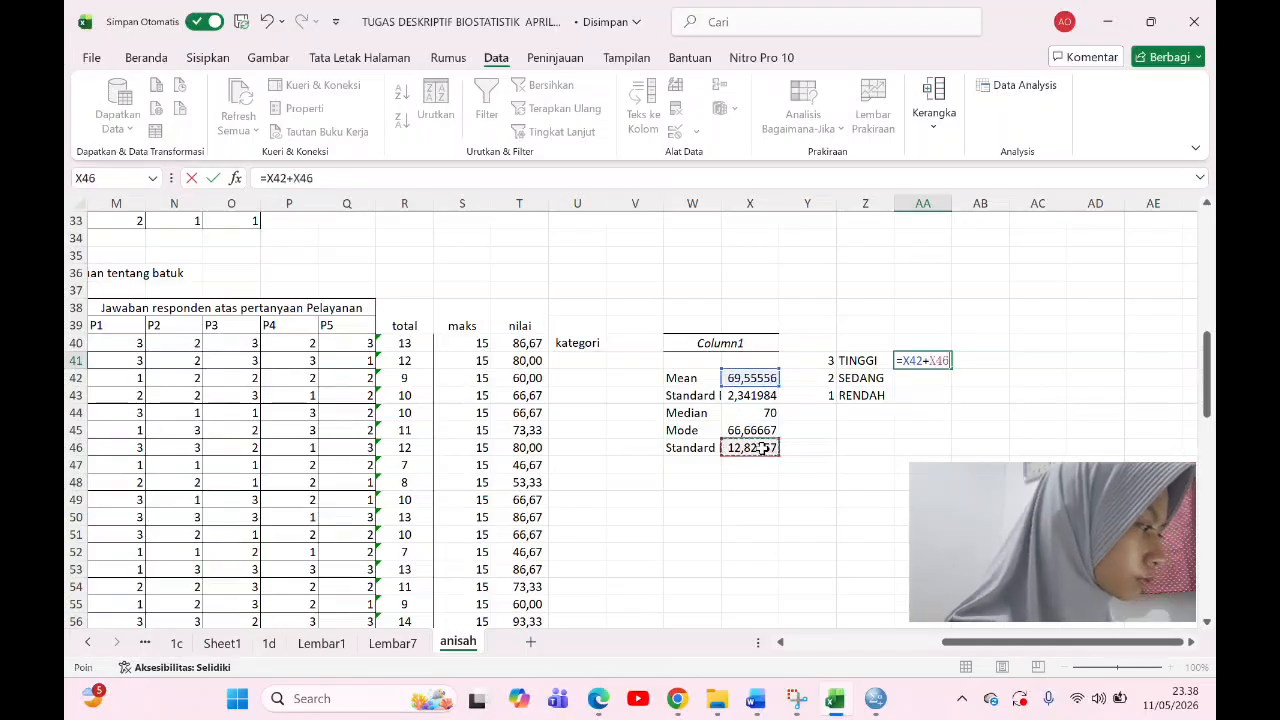
pyautogui.press('Return')
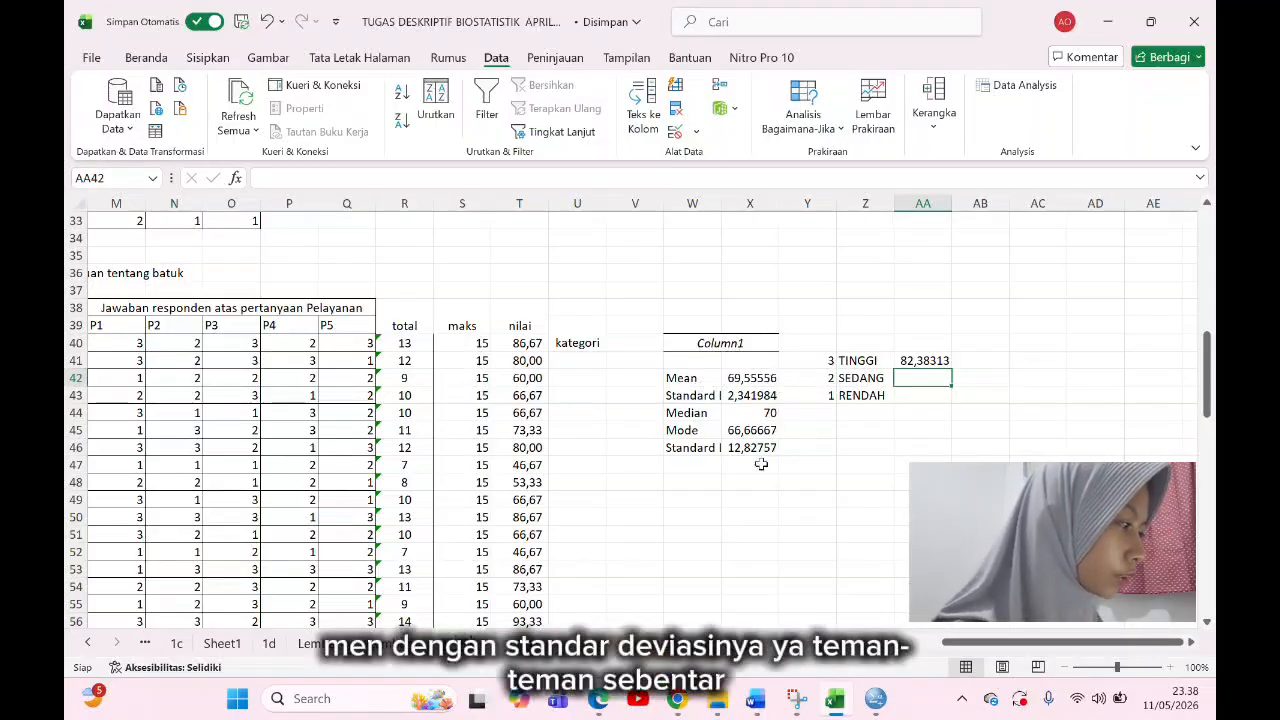
# Step: Widen column W to make room for the summary statistics labels
pyautogui.moveTo(721, 203); pyautogui.dragTo(741, 208)
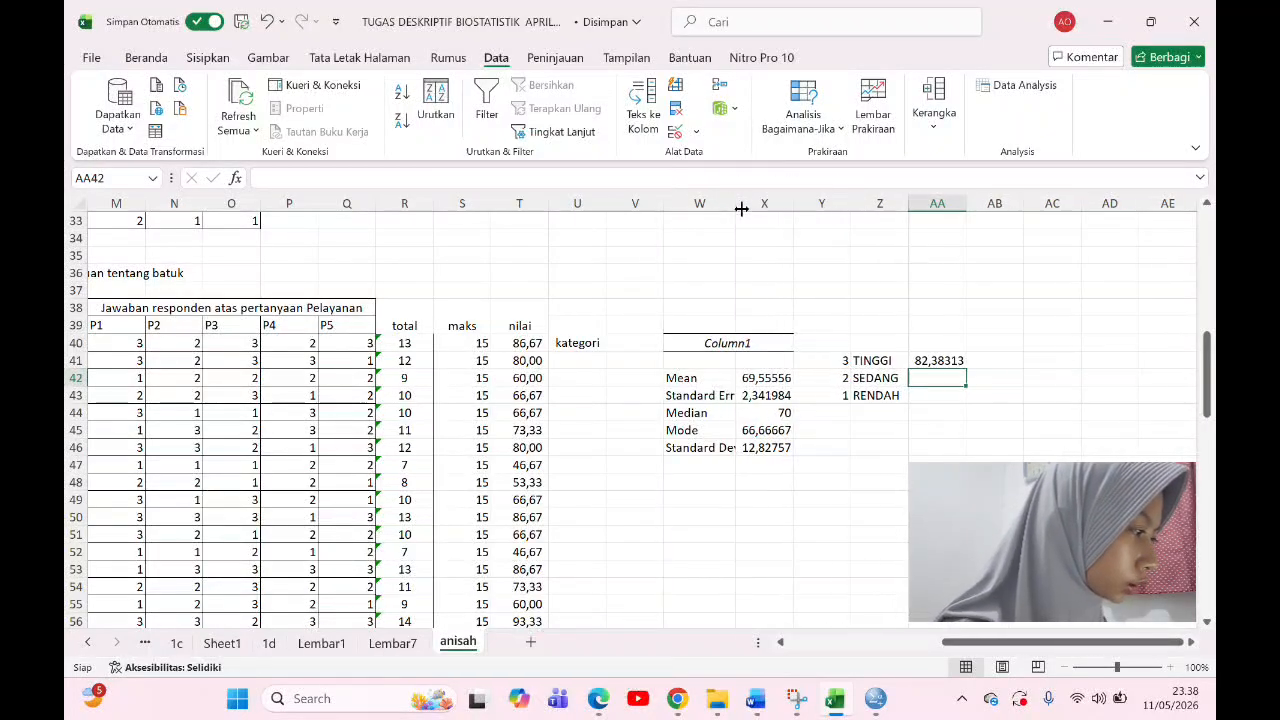
pyautogui.click(738, 178)
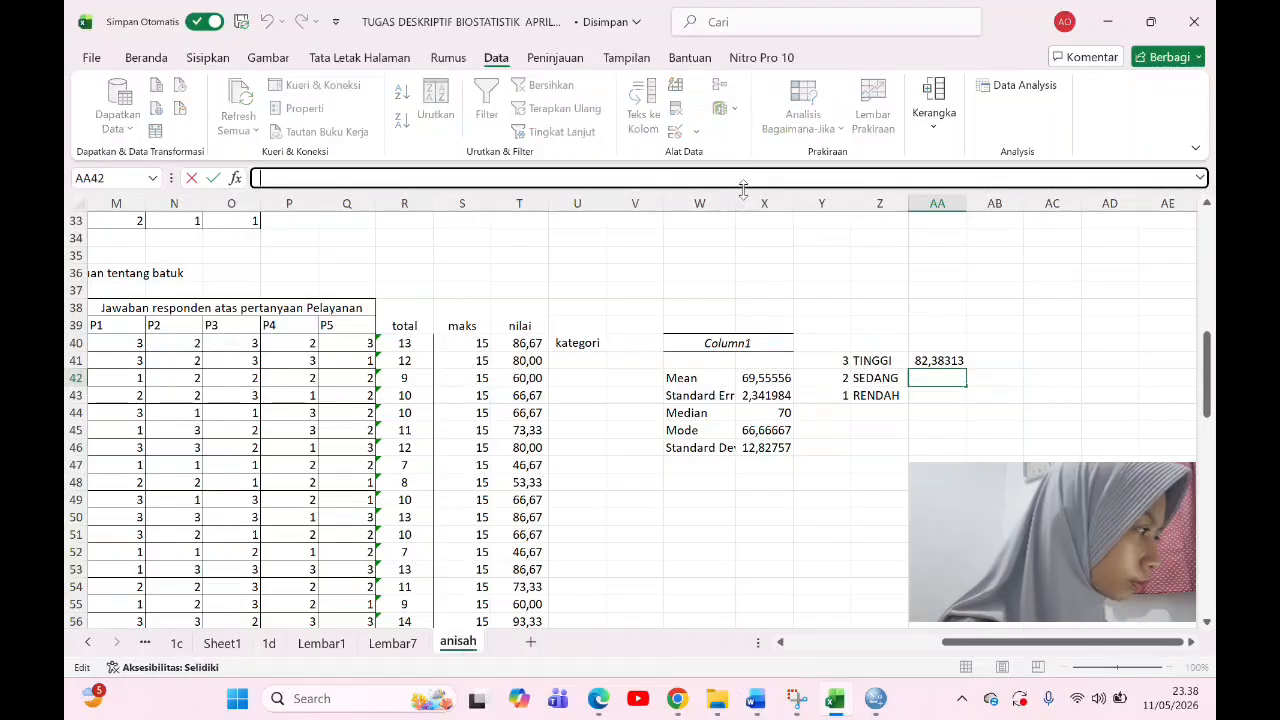
pyautogui.click(700, 203)
pyautogui.moveTo(736, 204); pyautogui.dragTo(749, 205)
pyautogui.click(933, 376)
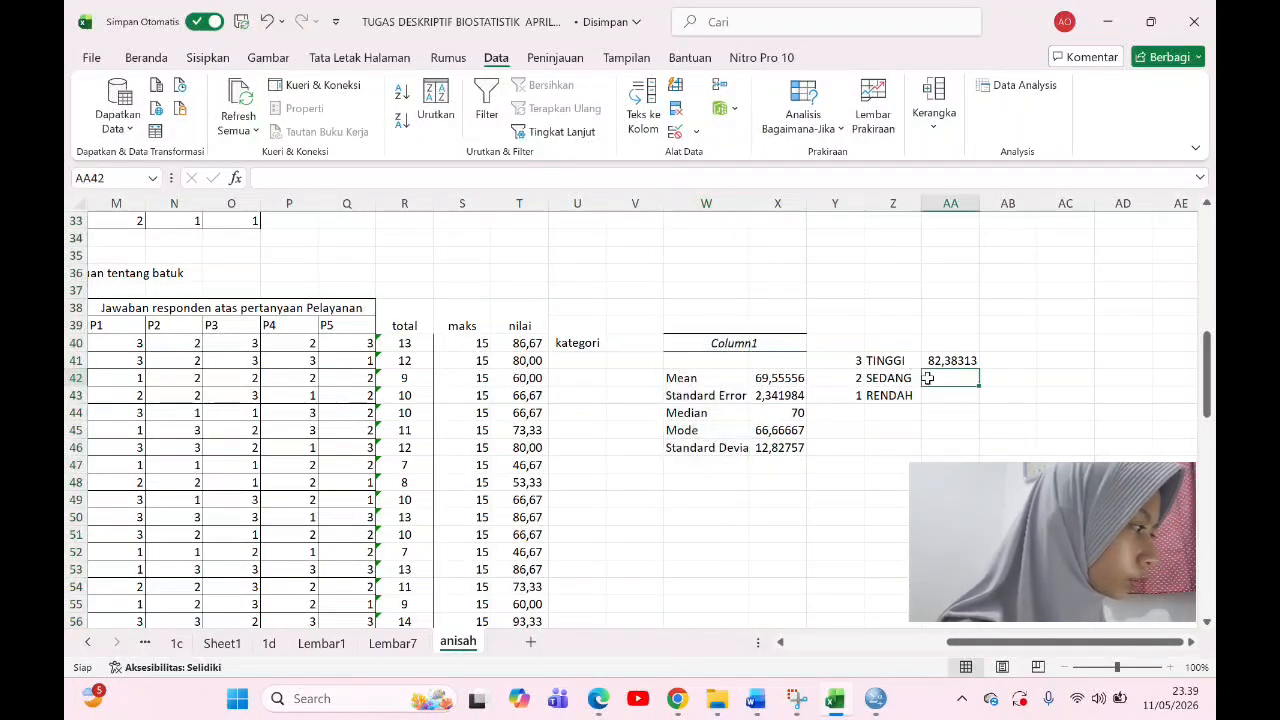
# Step: Calculate the RENDAH cutoff in AA43 as mean minus standard deviation with the formula =X42-X46
pyautogui.click(940, 396)
pyautogui.write('=')
pyautogui.click(788, 380)
pyautogui.write('-')
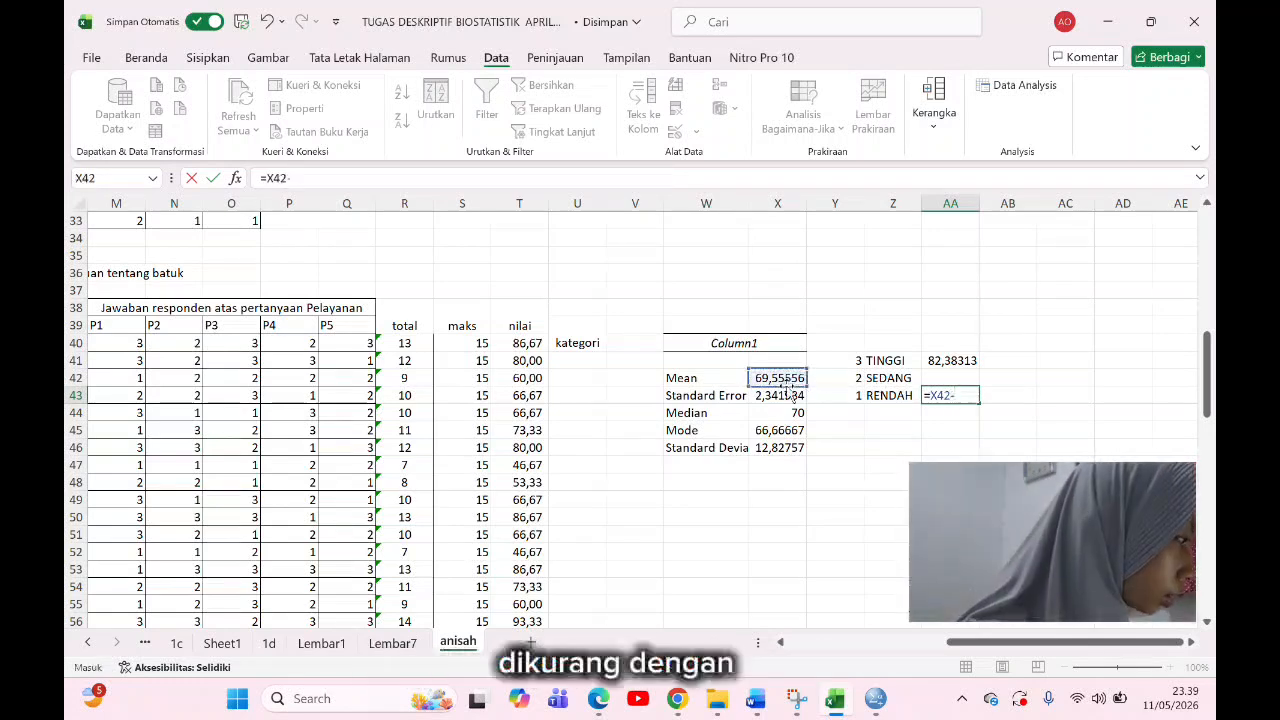
pyautogui.click(785, 448)
pyautogui.press('Return')
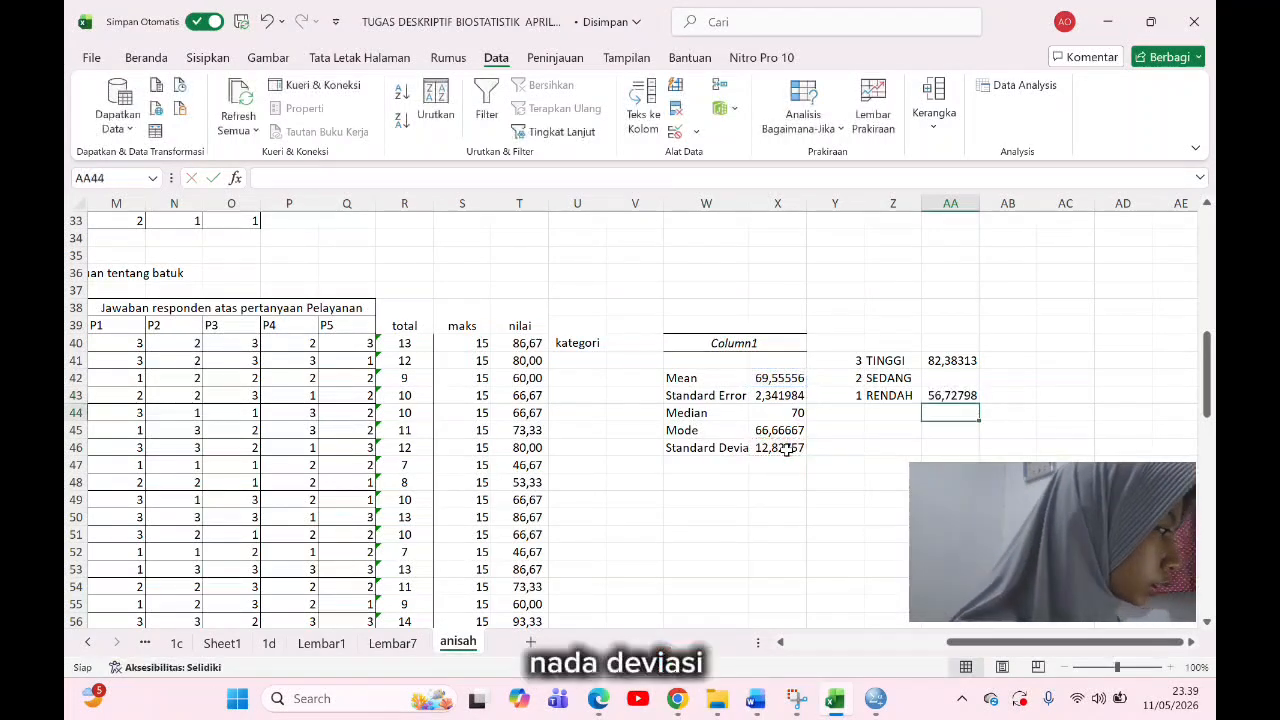
# Step: Enter the SEDANG score range 56,7-82,3 in AA42
pyautogui.click(938, 382)
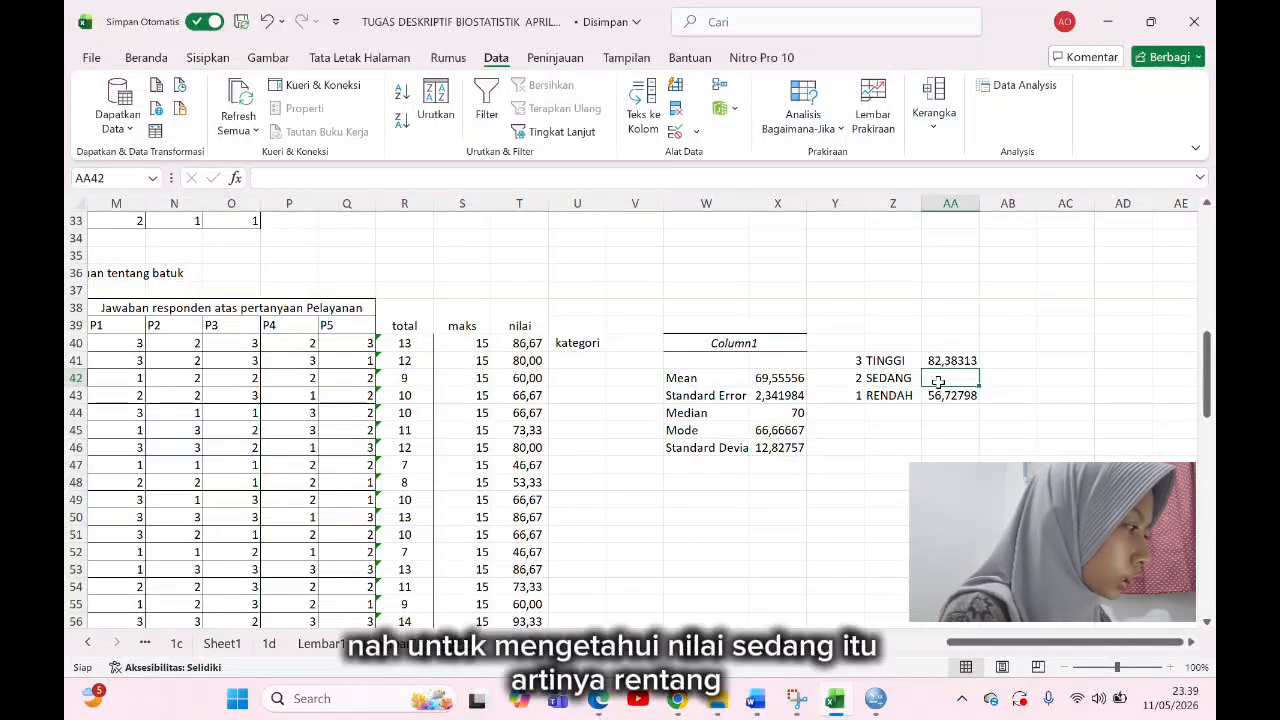
pyautogui.write('56')
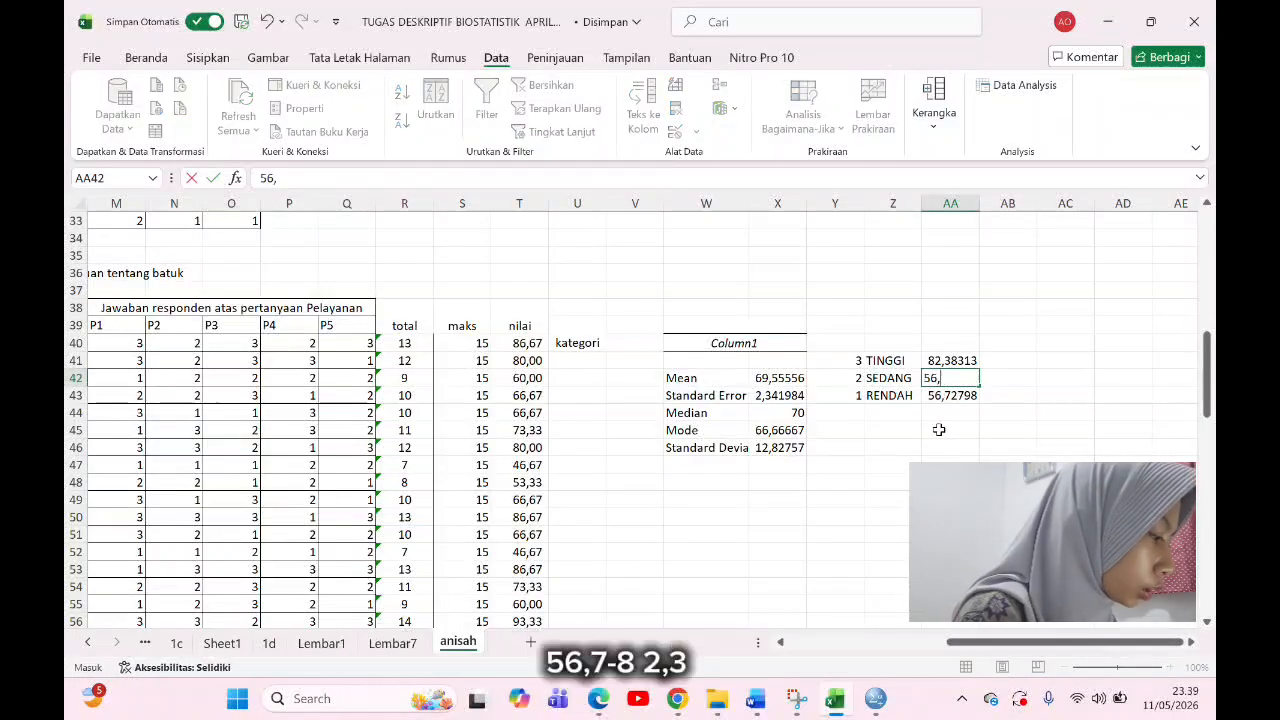
pyautogui.write(',7-82,3')
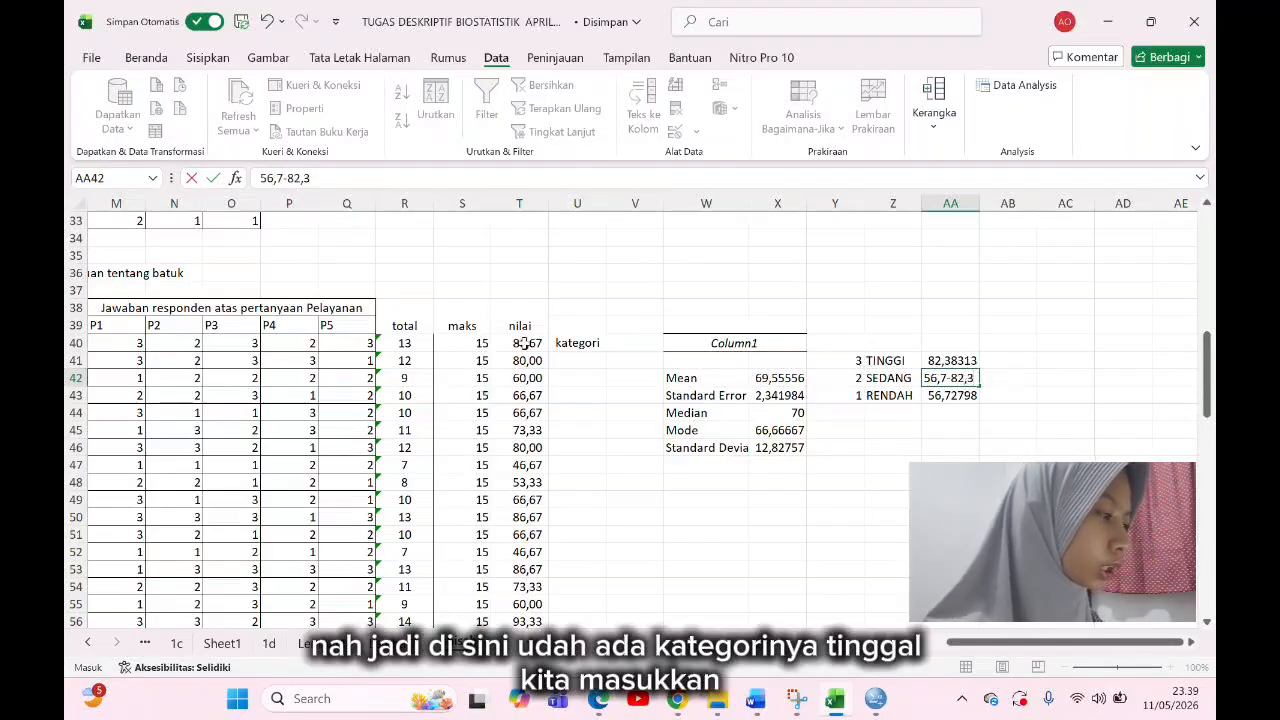
# Step: Unmerge the kategori heading cell U39:U40 so the heading occupies only row 39
pyautogui.click(575, 328)
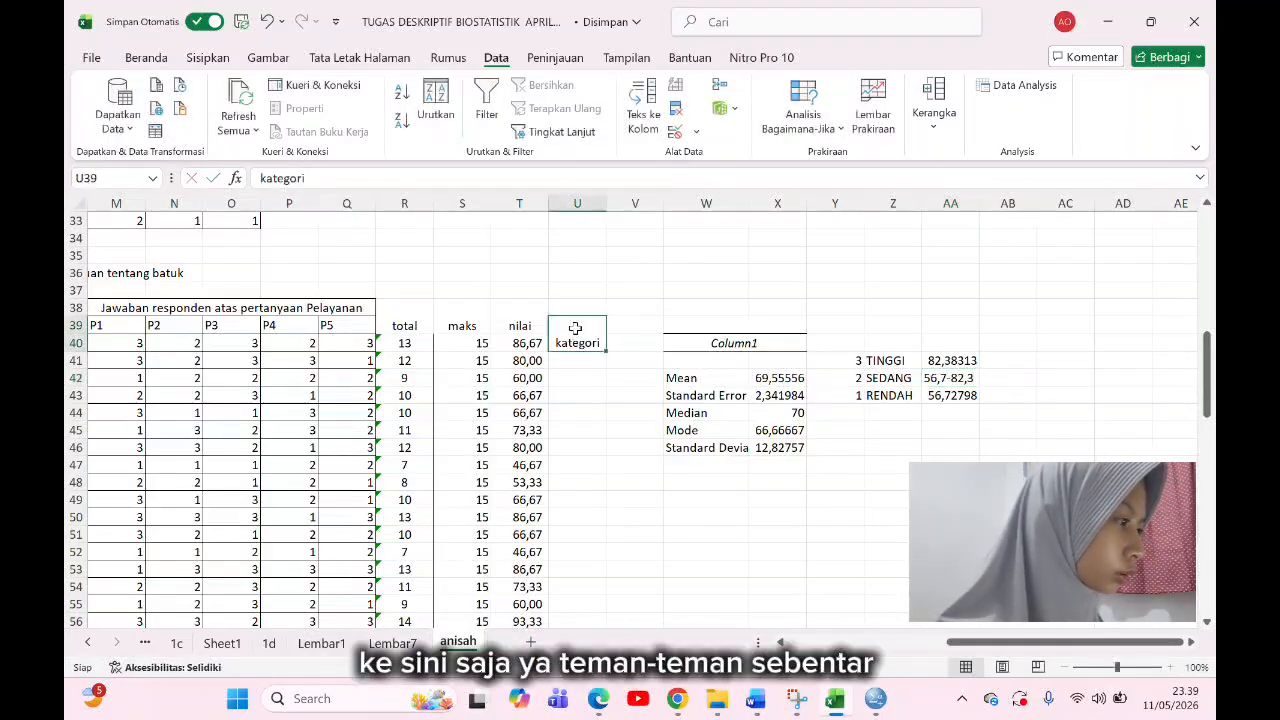
pyautogui.click(205, 58)
pyautogui.click(146, 58)
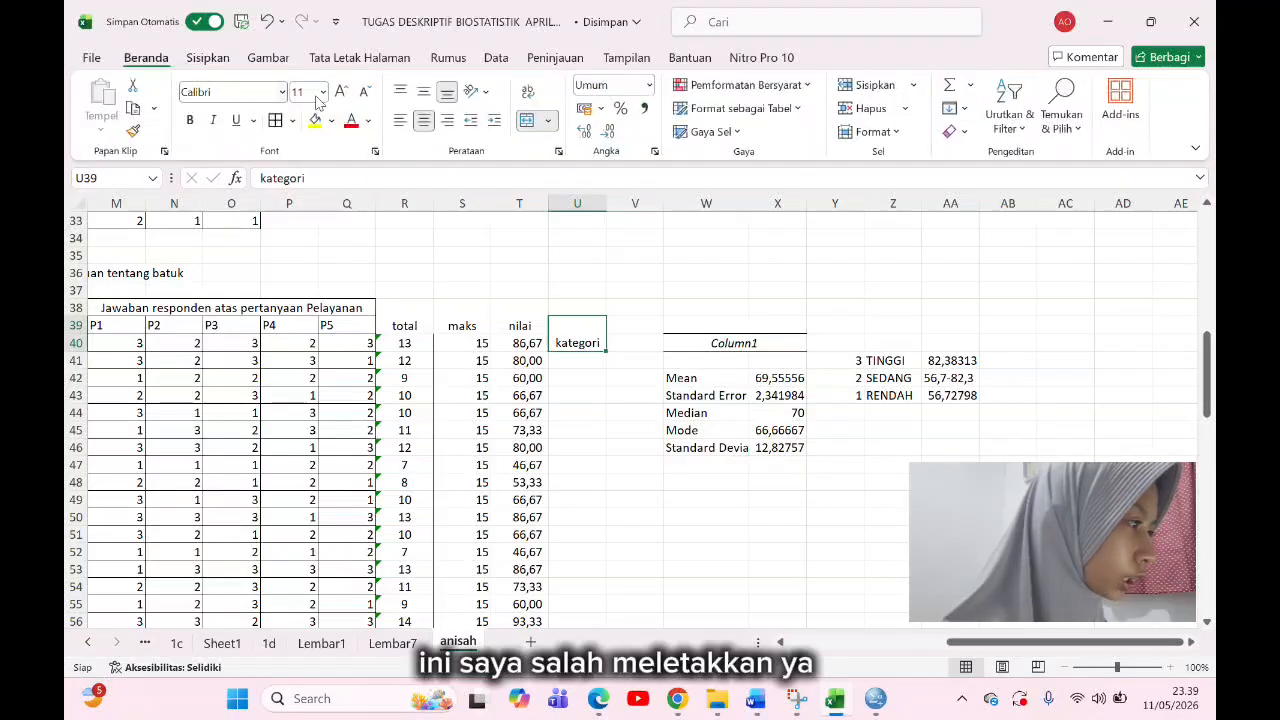
pyautogui.click(548, 120)
pyautogui.click(610, 220)
# Step: Enter the category codes 3, 2 and 2 in U40:U42 for the first three nilai scores
pyautogui.click(577, 345)
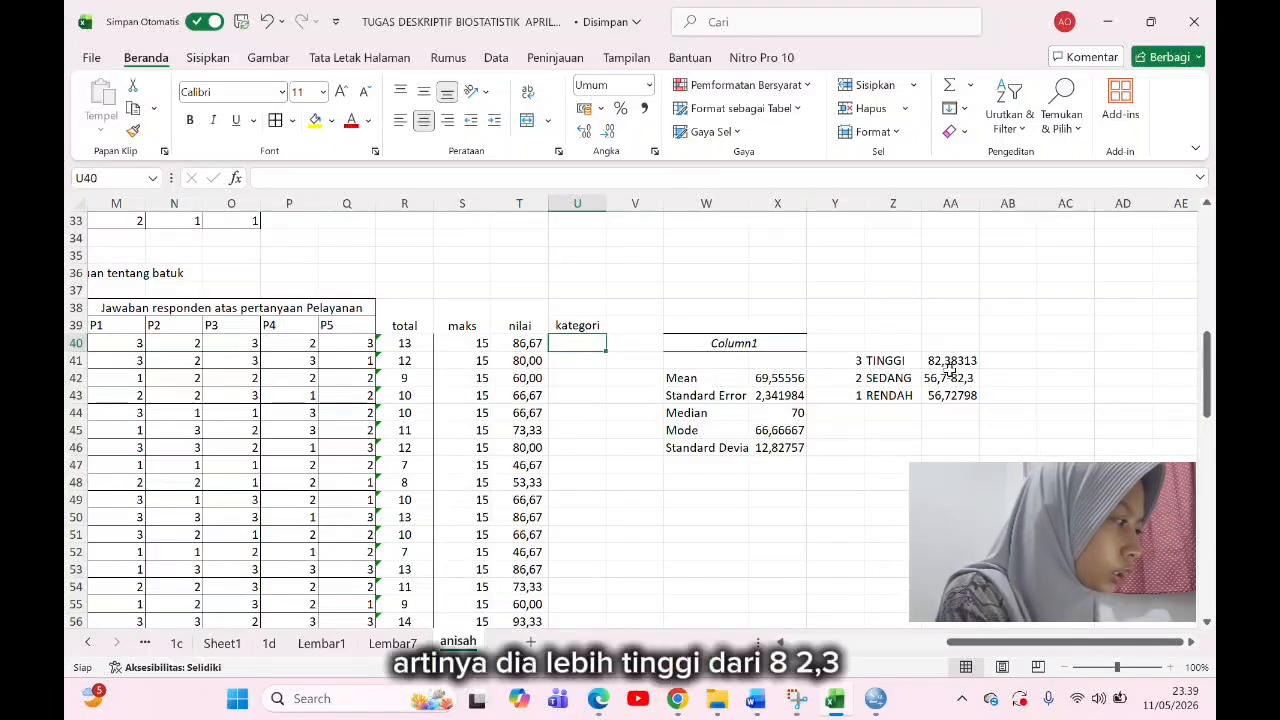
pyautogui.write('3')
pyautogui.click(587, 367)
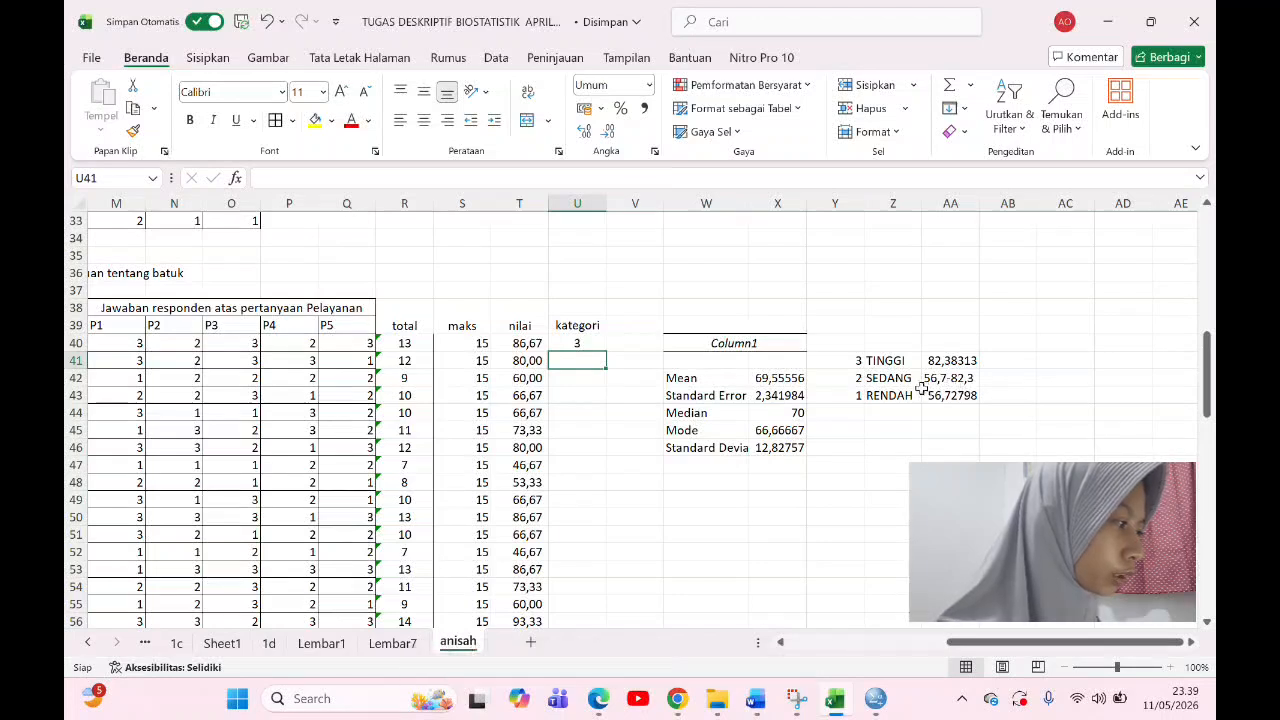
pyautogui.write('2')
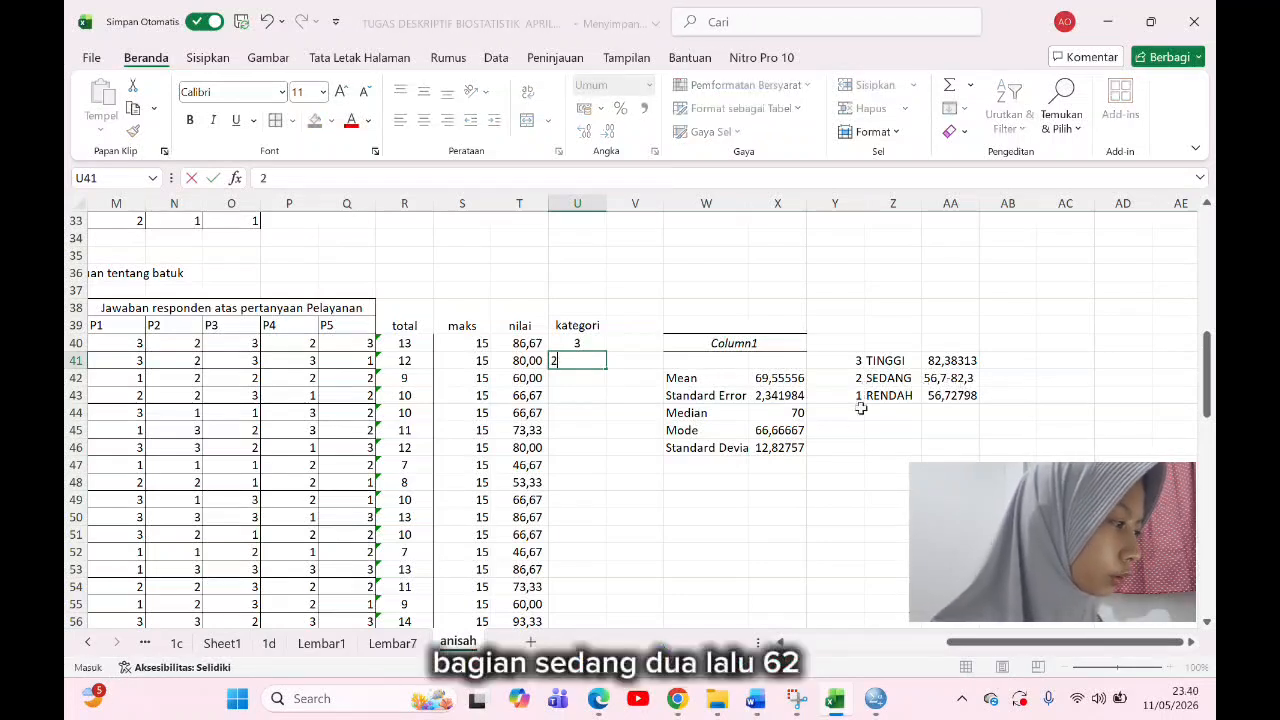
pyautogui.click(578, 380)
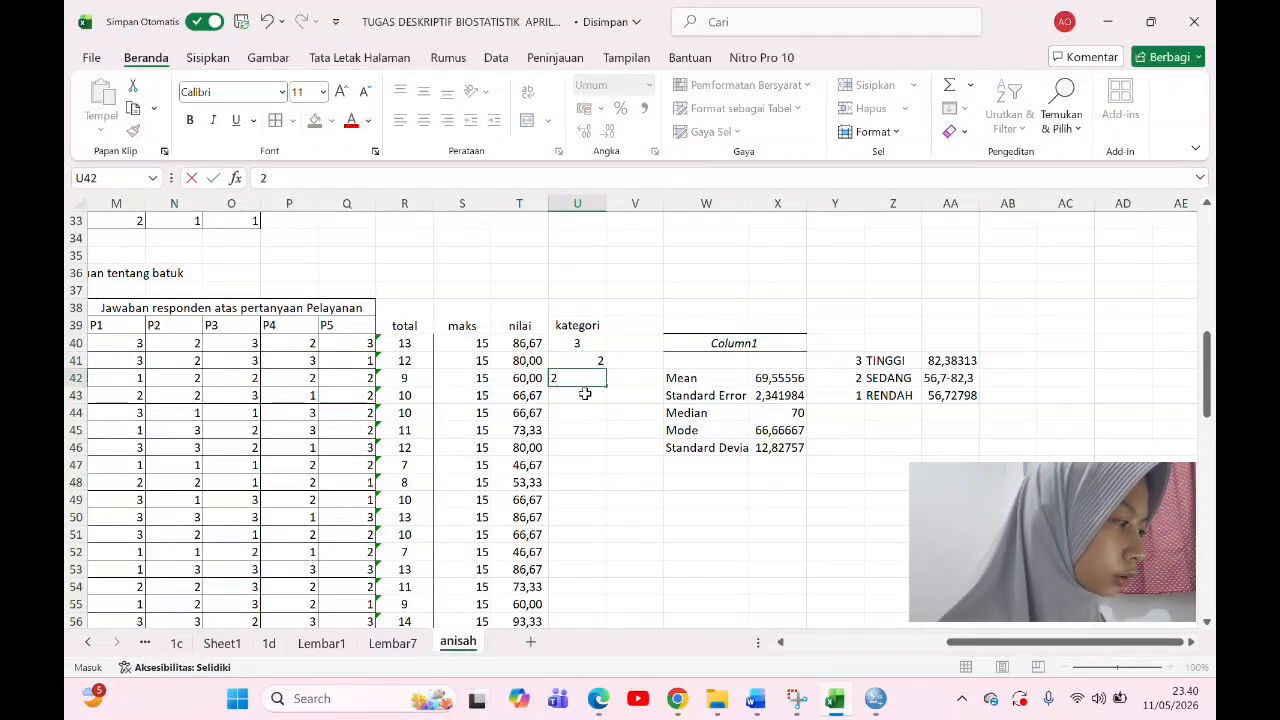
pyautogui.write('2')
# Step: Remove the centre alignment from the code in U40 to match the codes below it
pyautogui.click(567, 344)
pyautogui.doubleClick(567, 344)
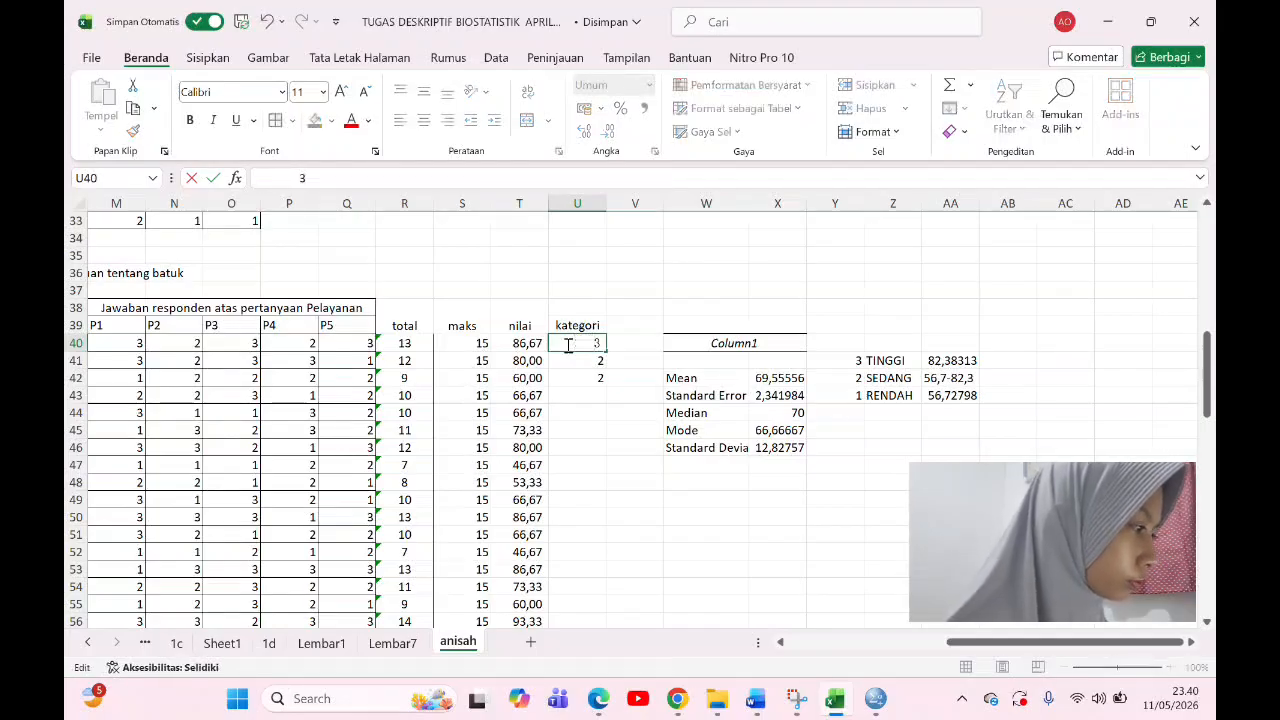
pyautogui.click(614, 398)
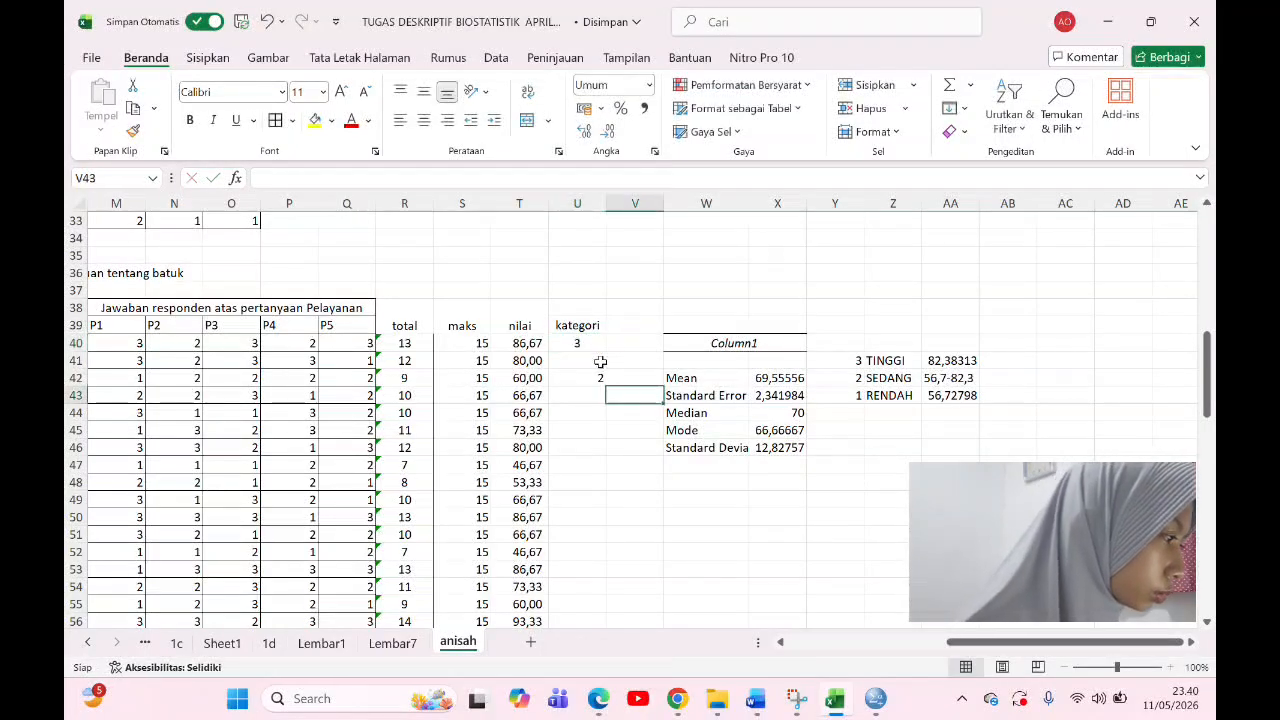
pyautogui.click(578, 343)
pyautogui.click(588, 398)
# Step: Review the kategori columns of the Pengetahuan tentang batuk and pelaksanaan swamedikasi tables
pyautogui.scroll(-2, 570, 382)
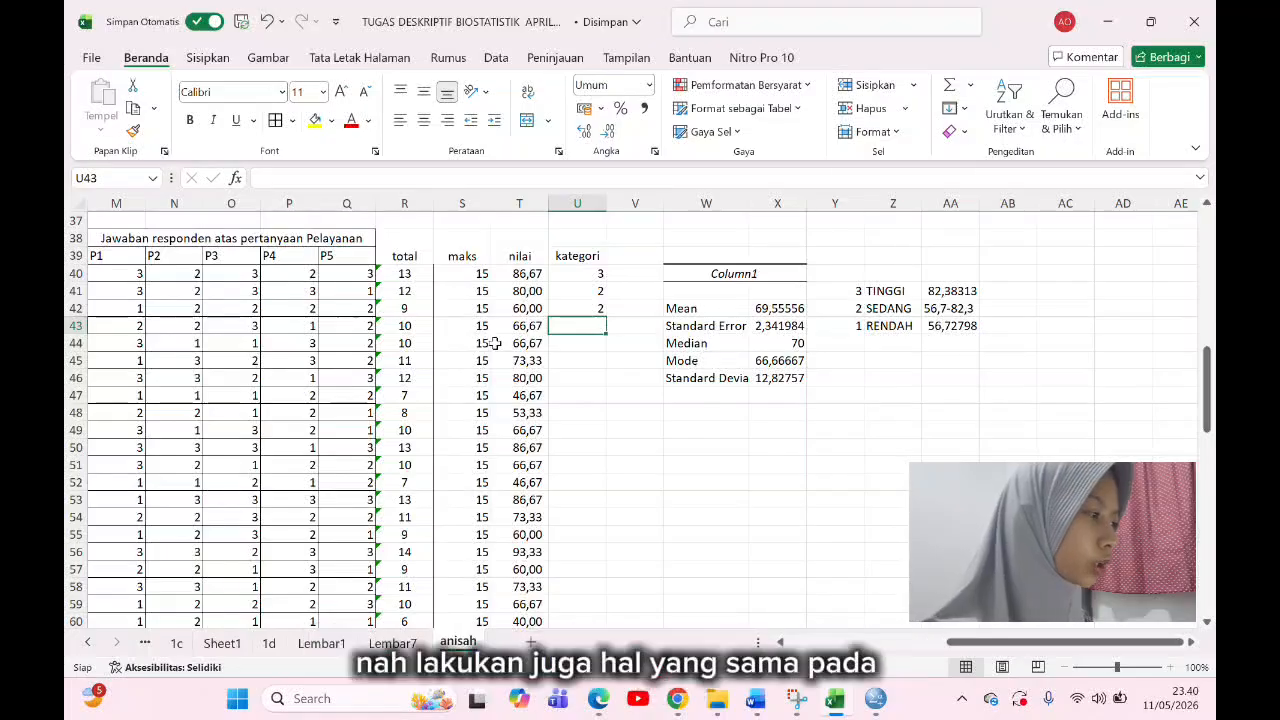
pyautogui.scroll(-12, 494, 342)
pyautogui.hscroll(-2, 494, 342)
pyautogui.hscroll(-3, 494, 342)
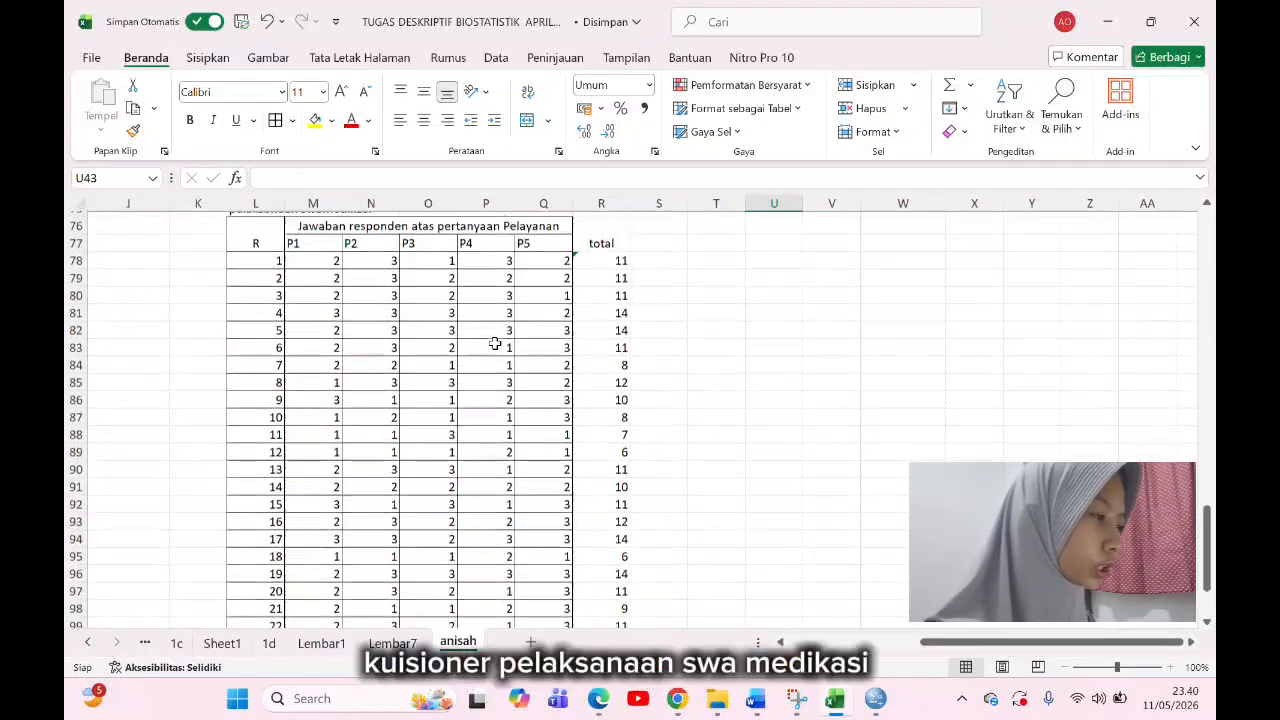
pyautogui.scroll(12, 494, 342)
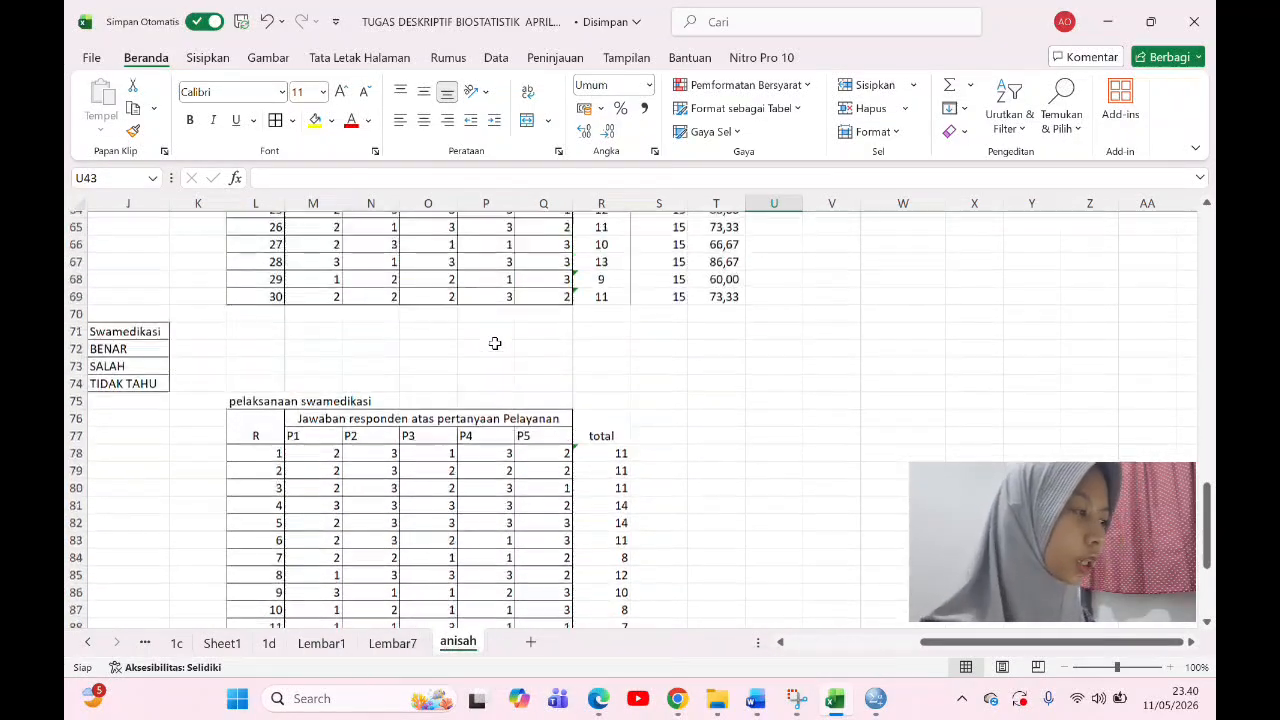
pyautogui.hscroll(1, 494, 342)
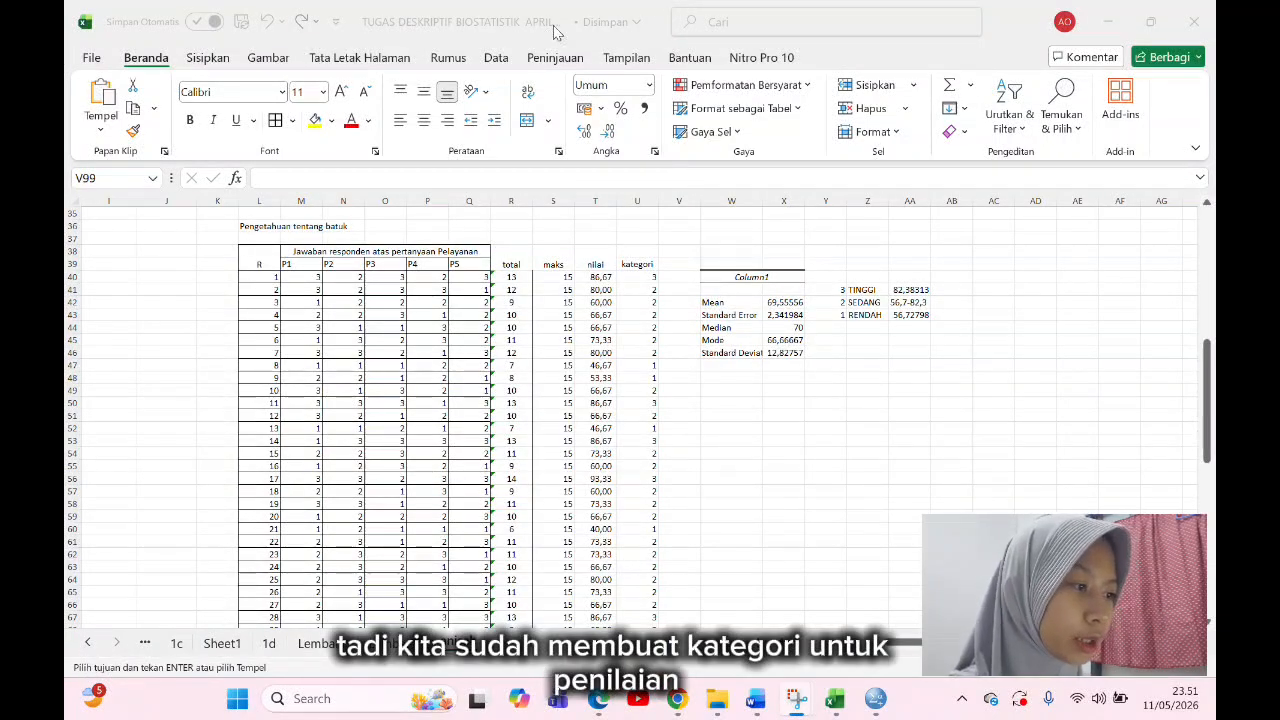
pyautogui.scroll(-12, 375, 290)
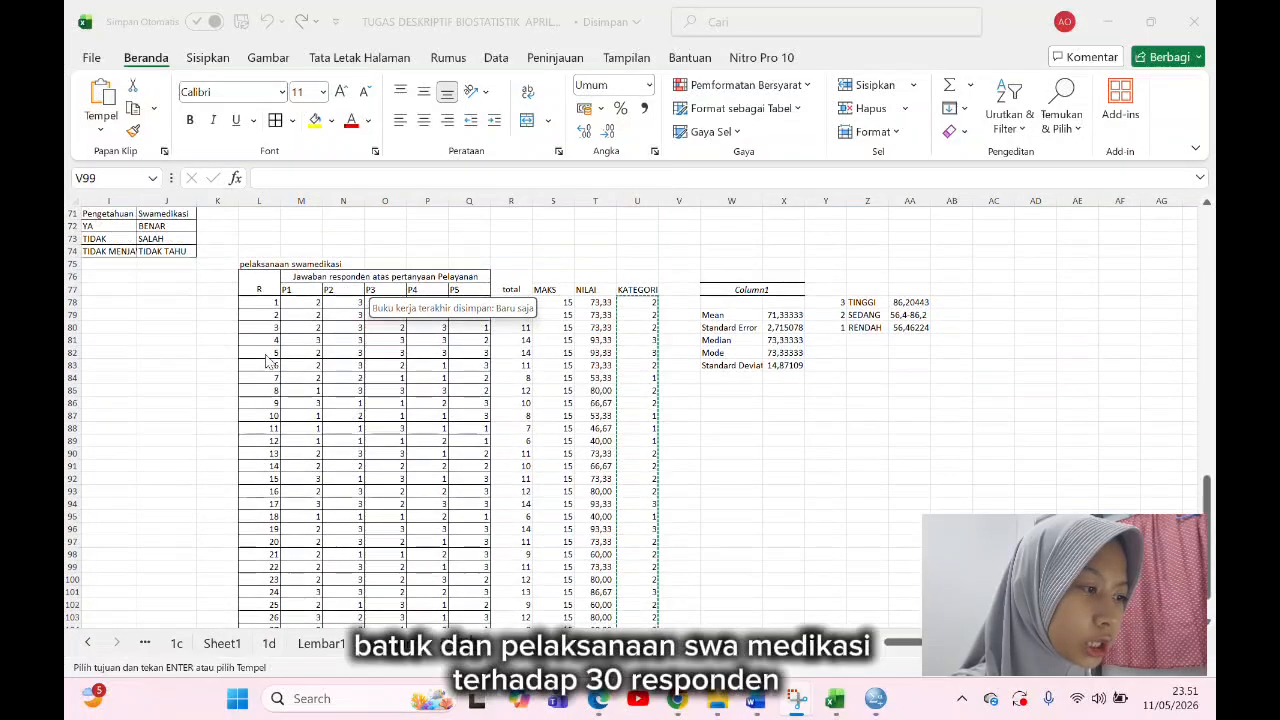
pyautogui.scroll(8, 635, 376)
pyautogui.scroll(3, 635, 376)
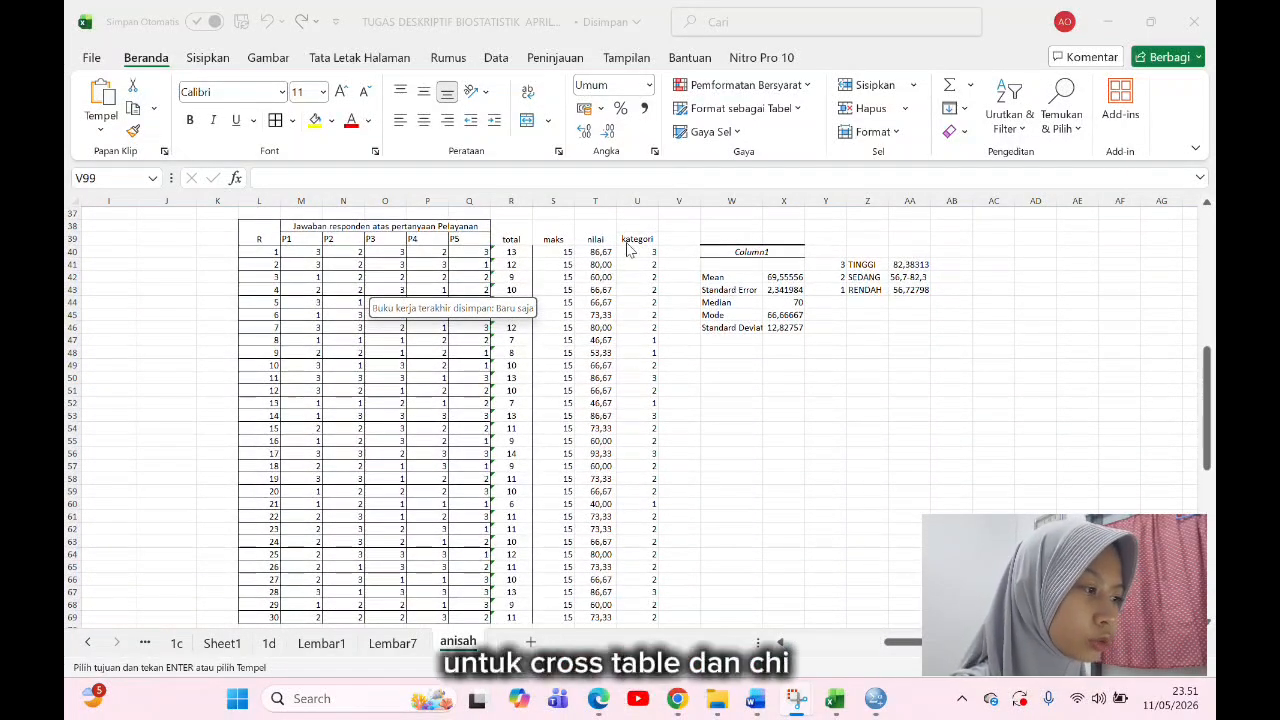
pyautogui.click(633, 242)
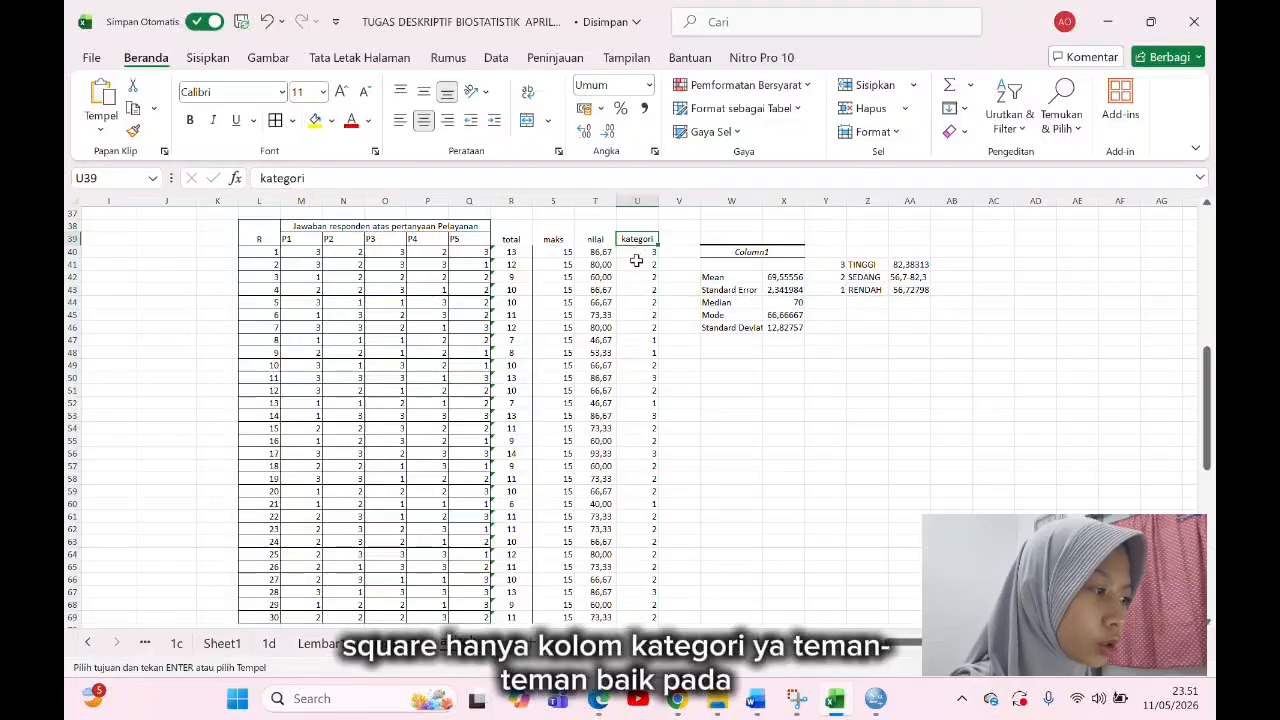
pyautogui.scroll(-8, 636, 260)
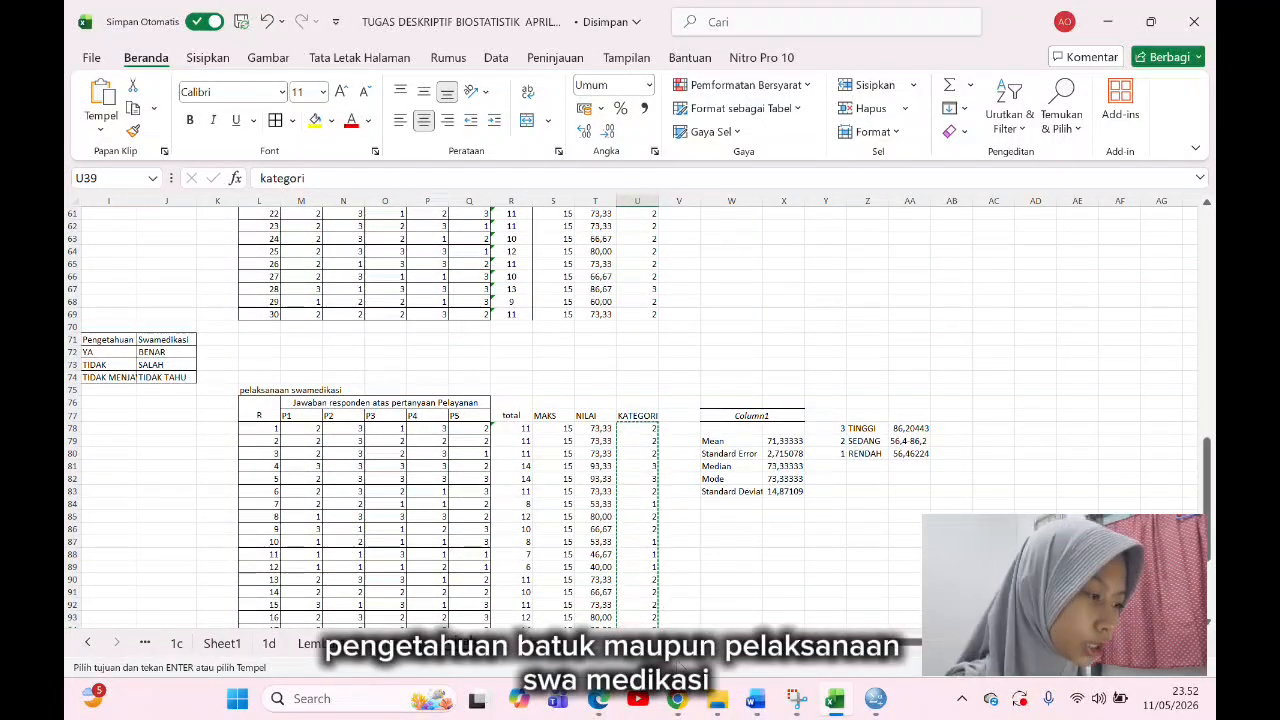
# Step: Switch to the SPSS Data Editor and check the KAT_PENGETAHUAN and KAT_SWAMEDIKASI data and the value labels of KAT_PENGETAHUAN
pyautogui.moveTo(795, 698)
pyautogui.click(800, 615)
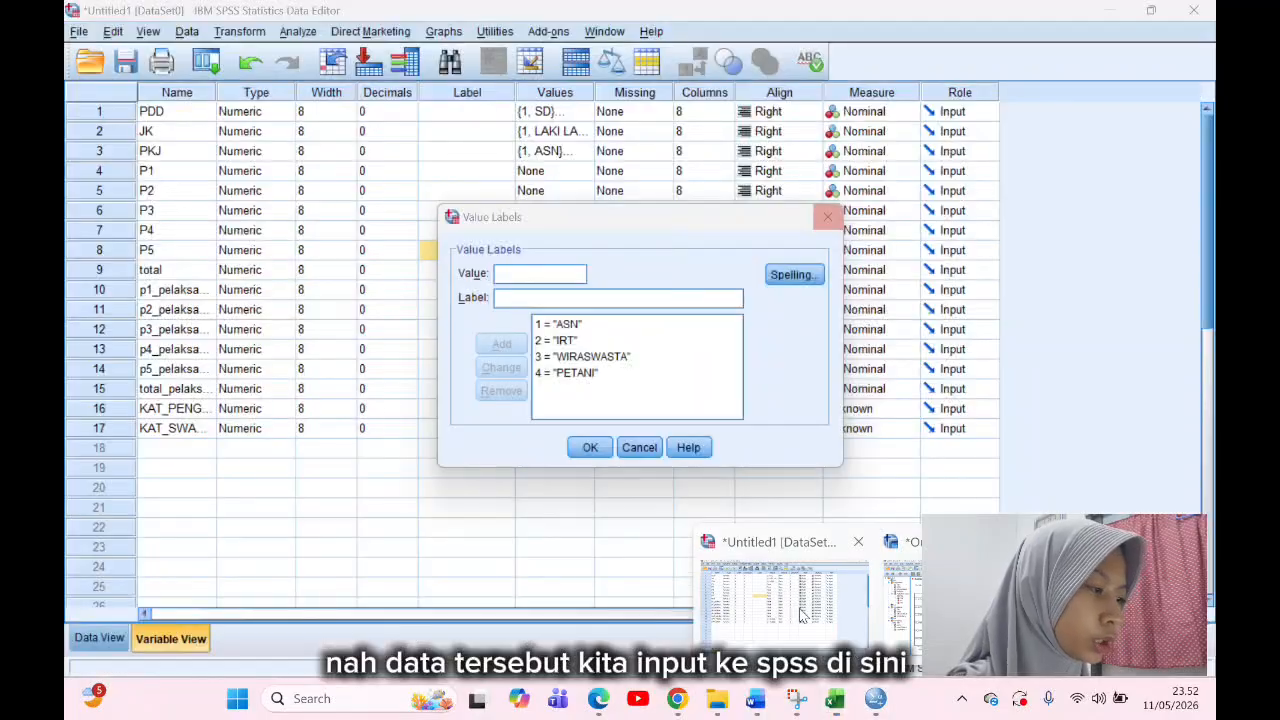
pyautogui.click(639, 447)
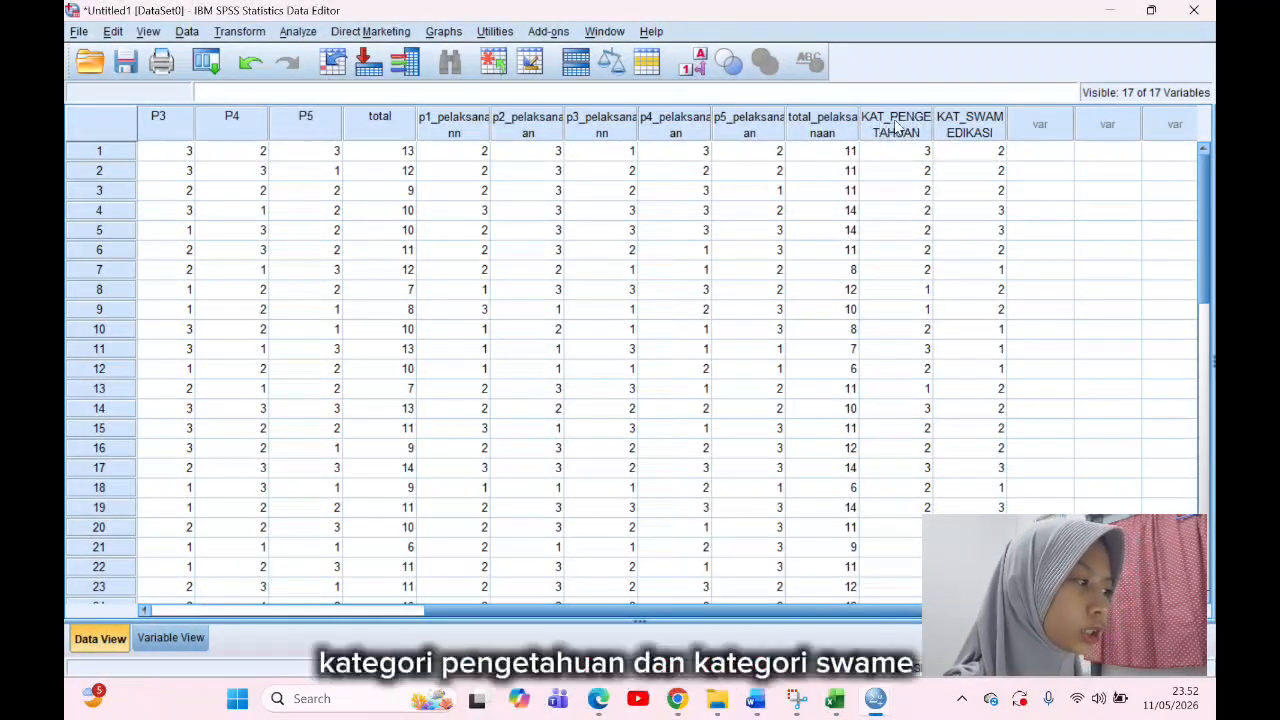
pyautogui.click(171, 638)
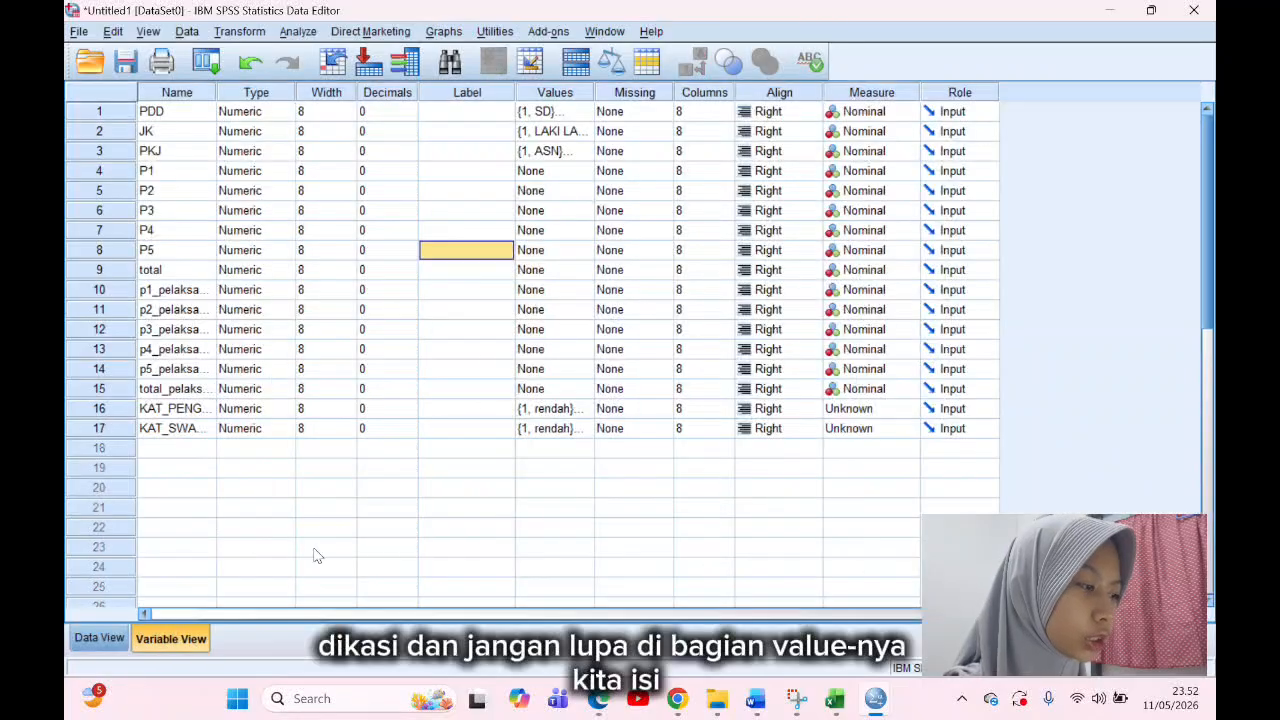
pyautogui.click(550, 408)
pyautogui.click(584, 408)
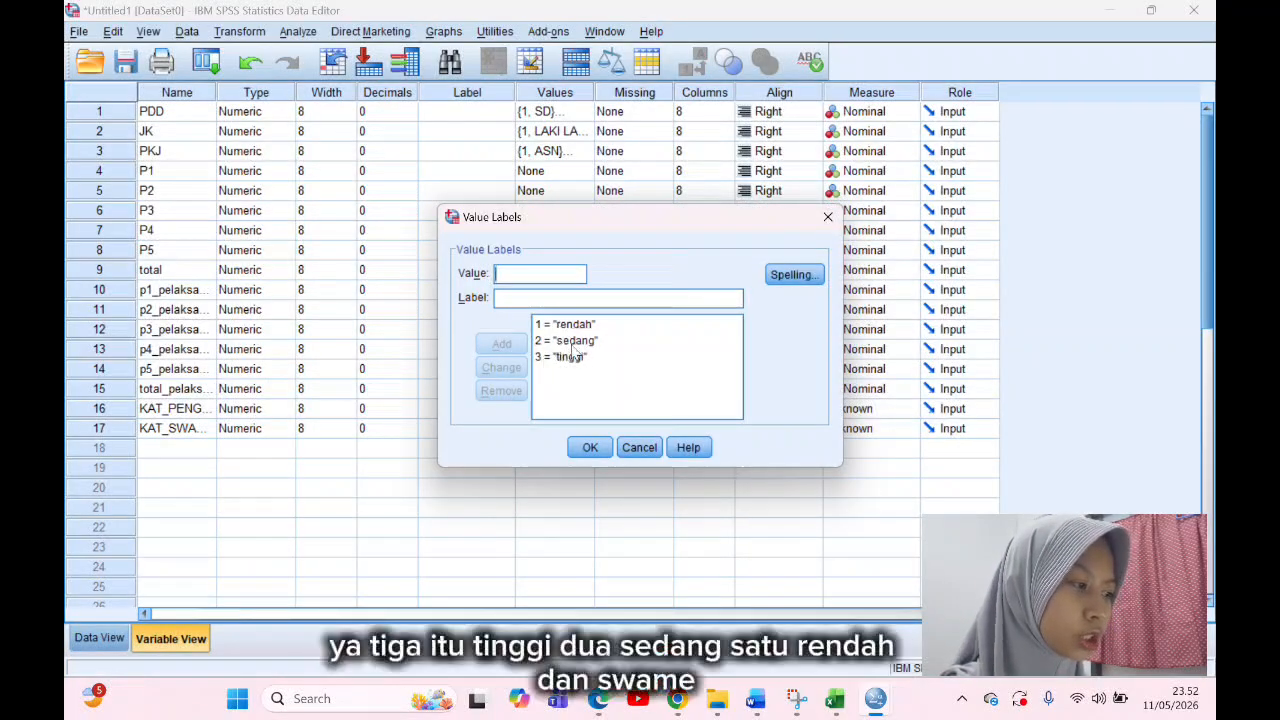
pyautogui.click(590, 447)
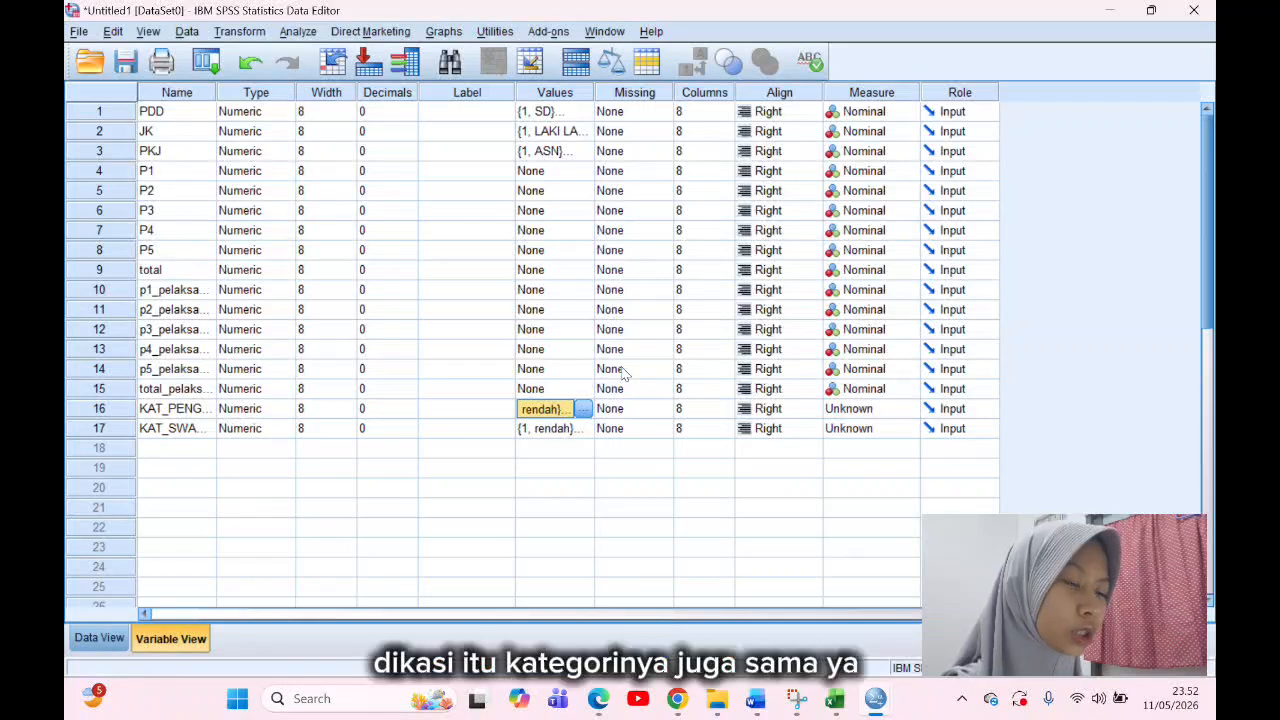
# Step: Set up a Crosstabs analysis with PDD, JK and PKJ as rows and KAT_PENGETAHUAN as the column
pyautogui.click(300, 31)
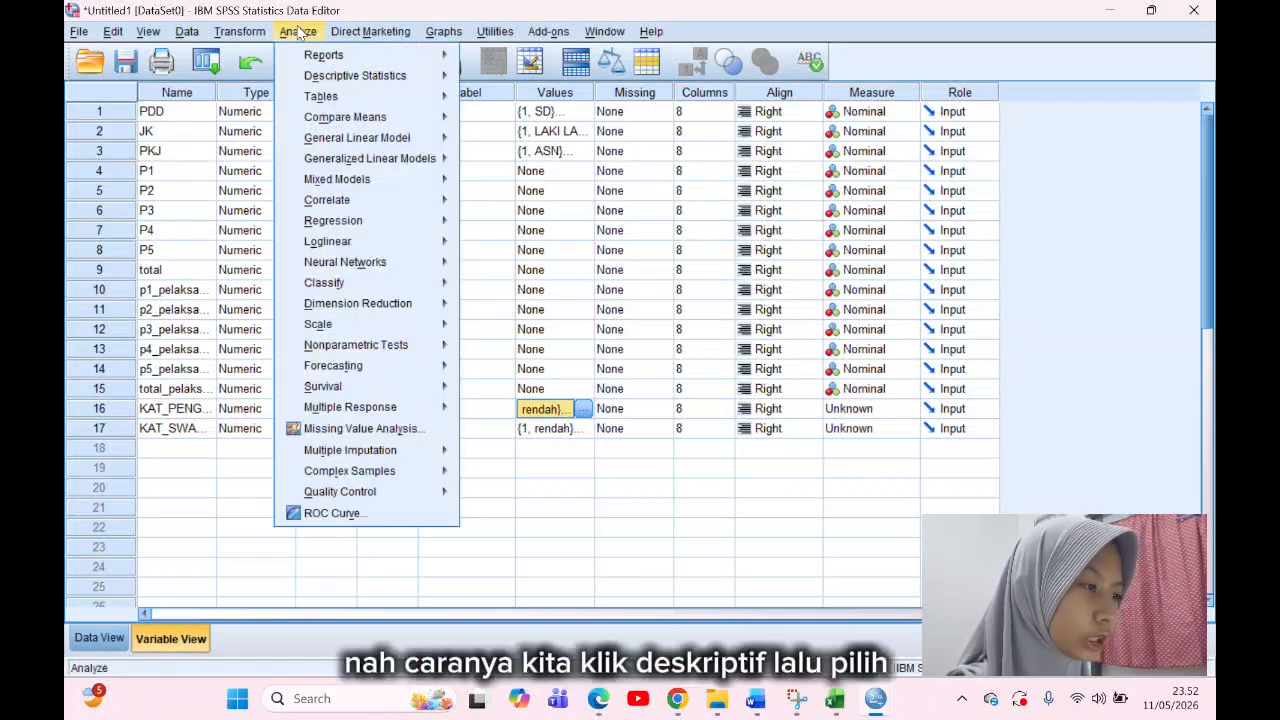
pyautogui.moveTo(350, 76)
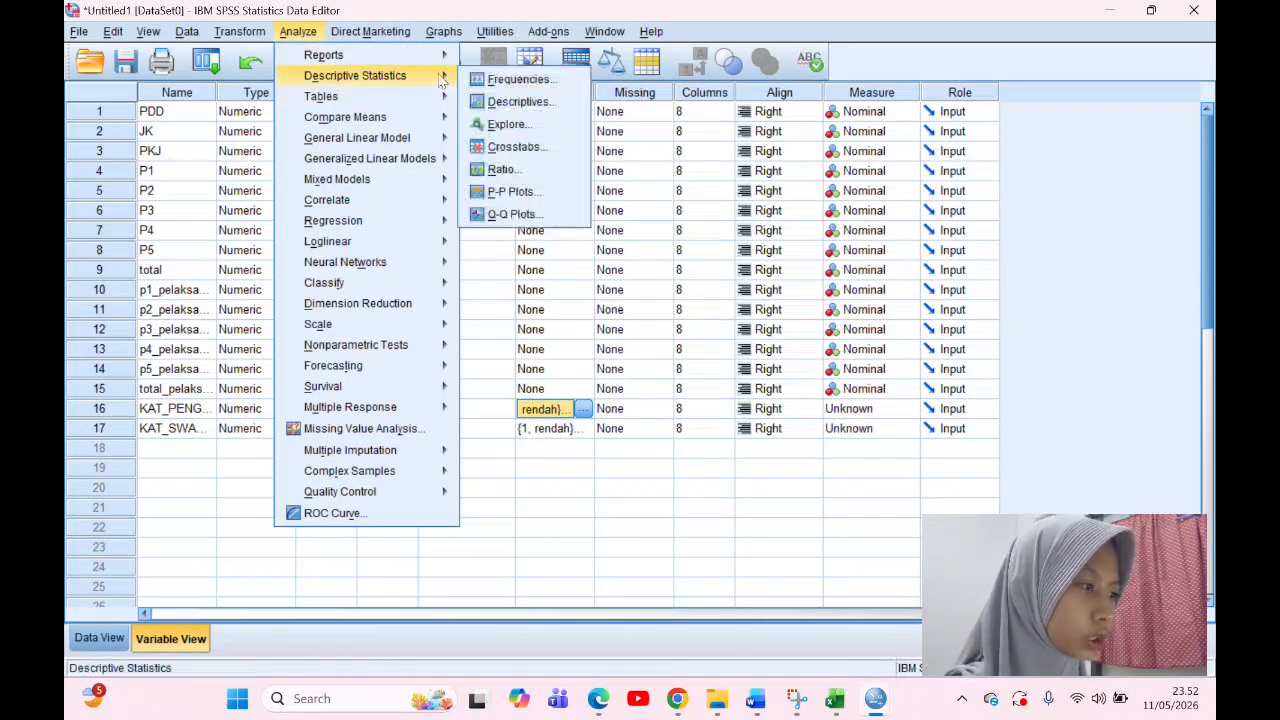
pyautogui.click(495, 145)
pyautogui.scroll(-1, 495, 330)
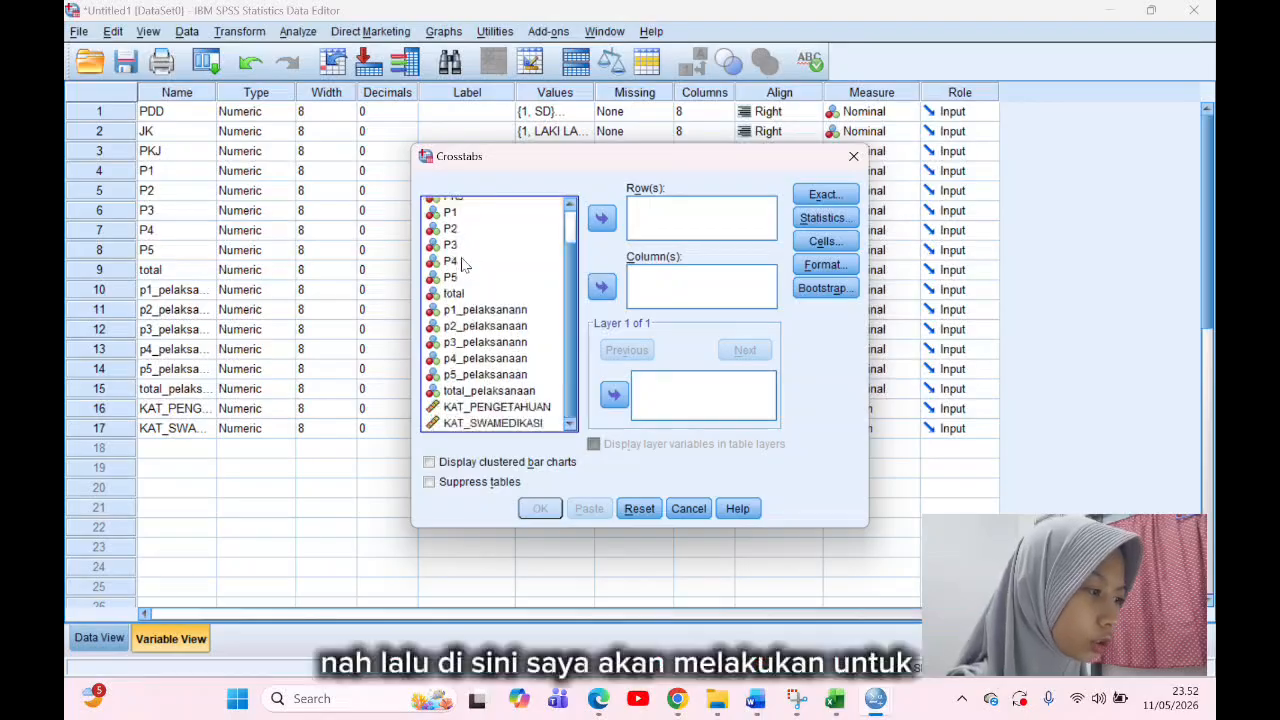
pyautogui.scroll(1, 460, 240)
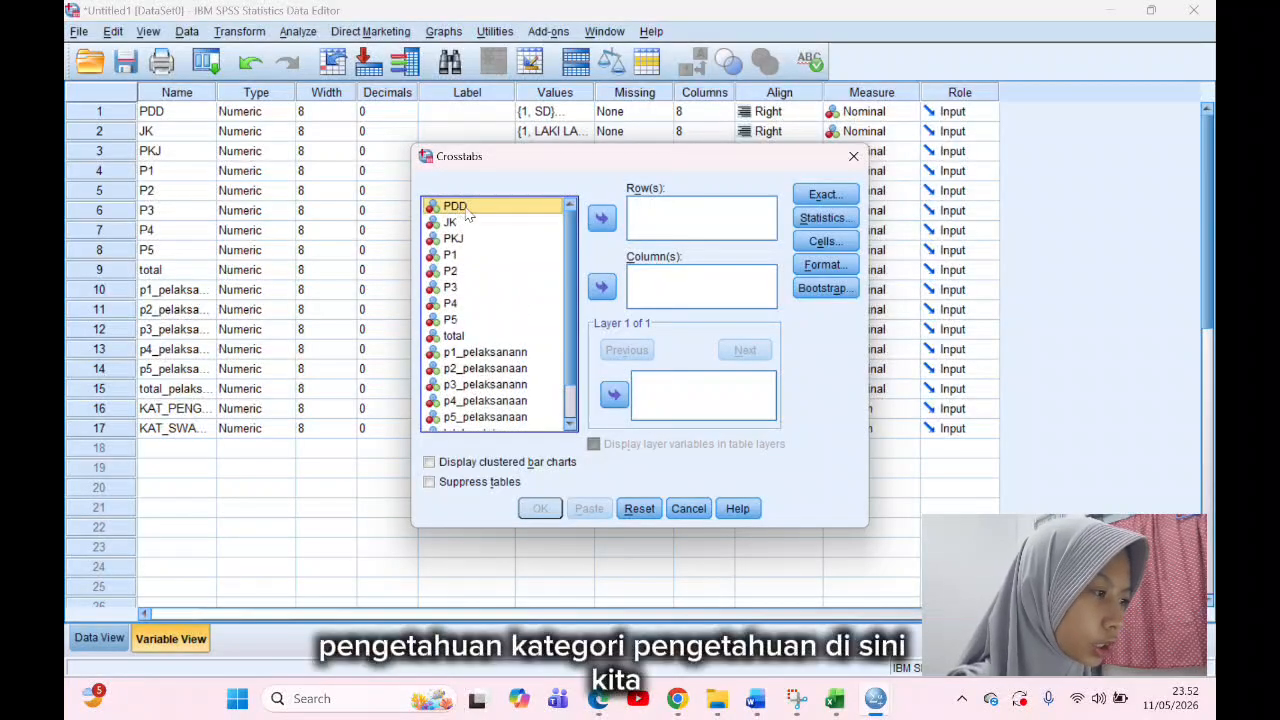
pyautogui.click(601, 217)
pyautogui.click(450, 206)
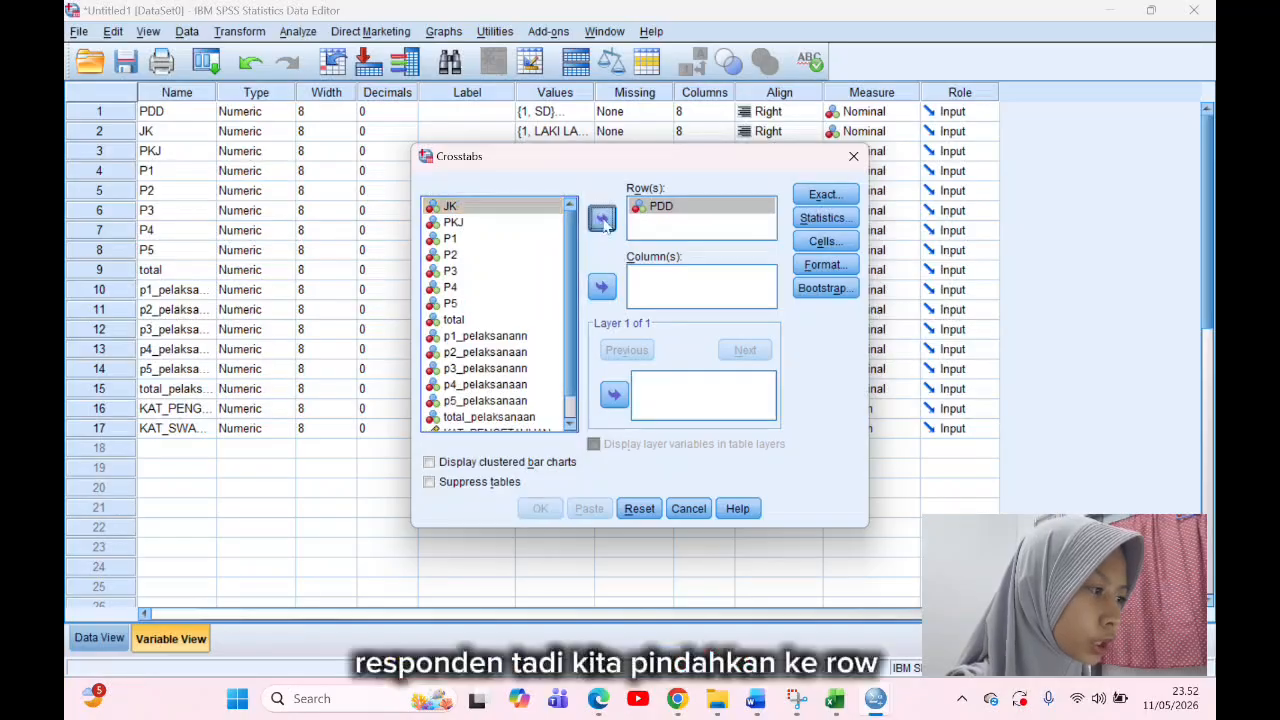
pyautogui.click(601, 217)
pyautogui.click(601, 217)
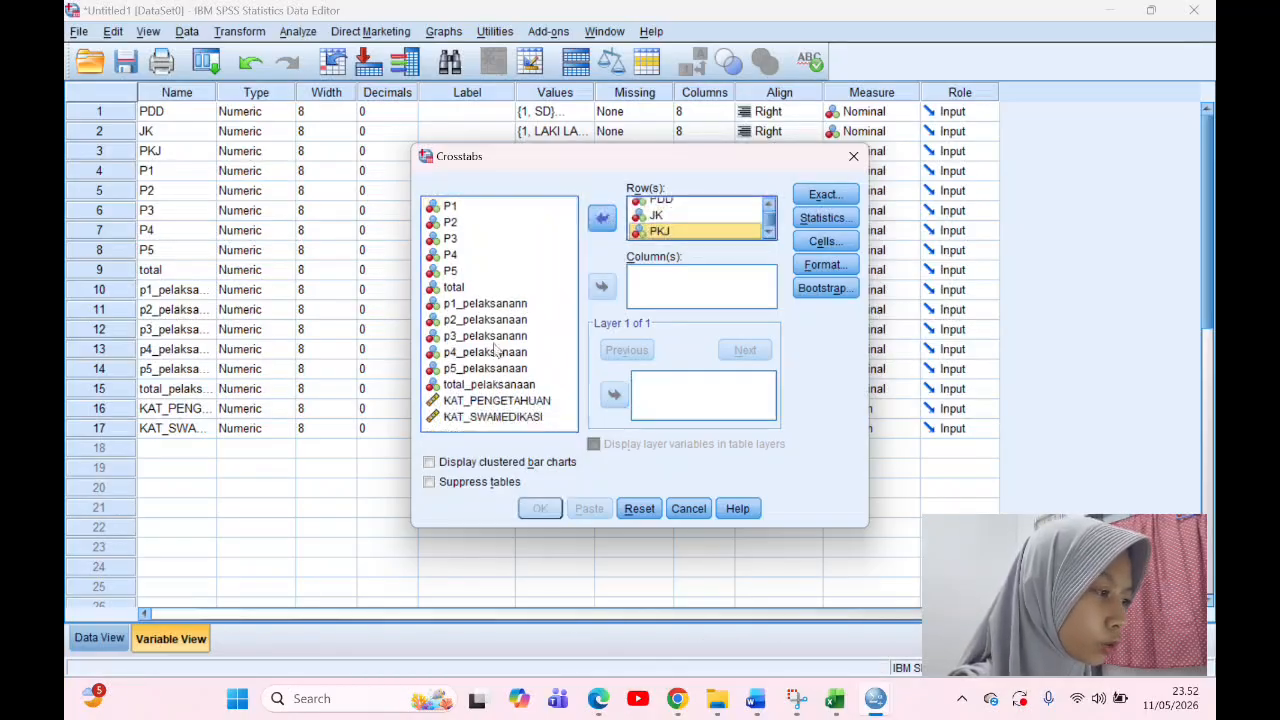
pyautogui.click(505, 399)
pyautogui.click(601, 287)
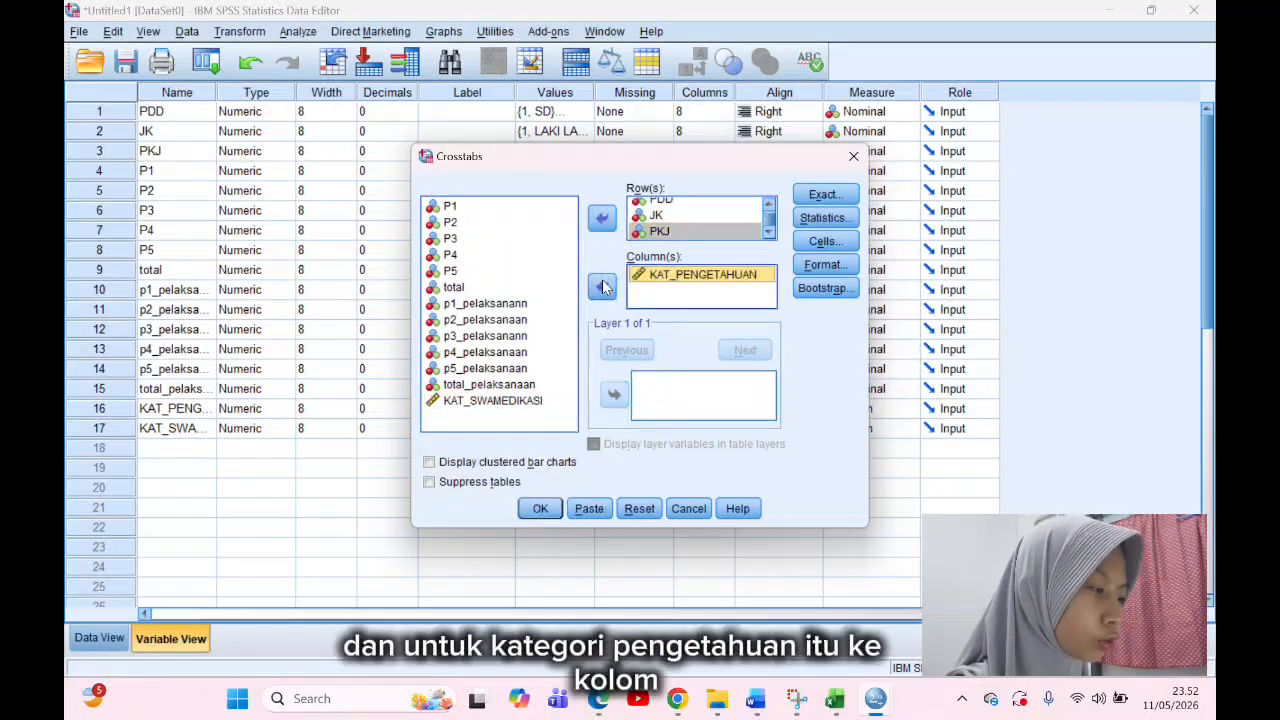
# Step: Include the Chi-square test in the crosstabs statistics
pyautogui.click(823, 219)
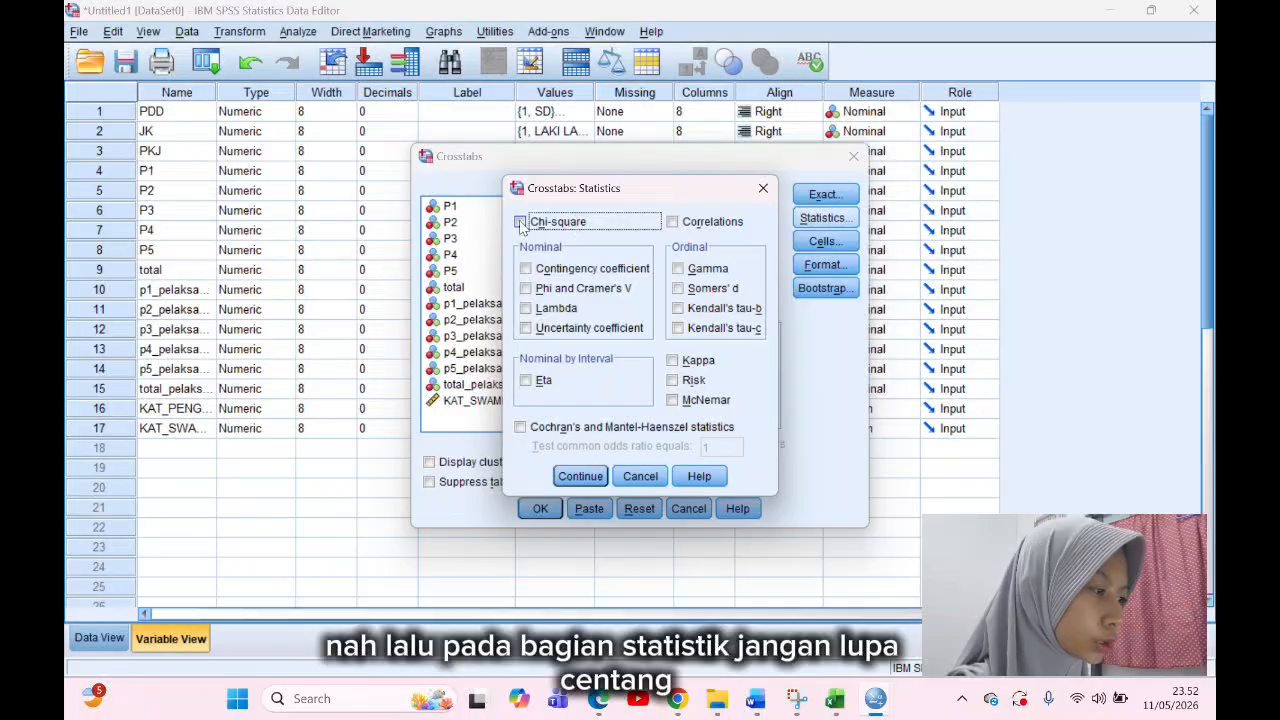
pyautogui.click(520, 222)
pyautogui.click(580, 476)
# Step: Add expected counts to the observed counts in the crosstab cells and run the analysis
pyautogui.click(823, 241)
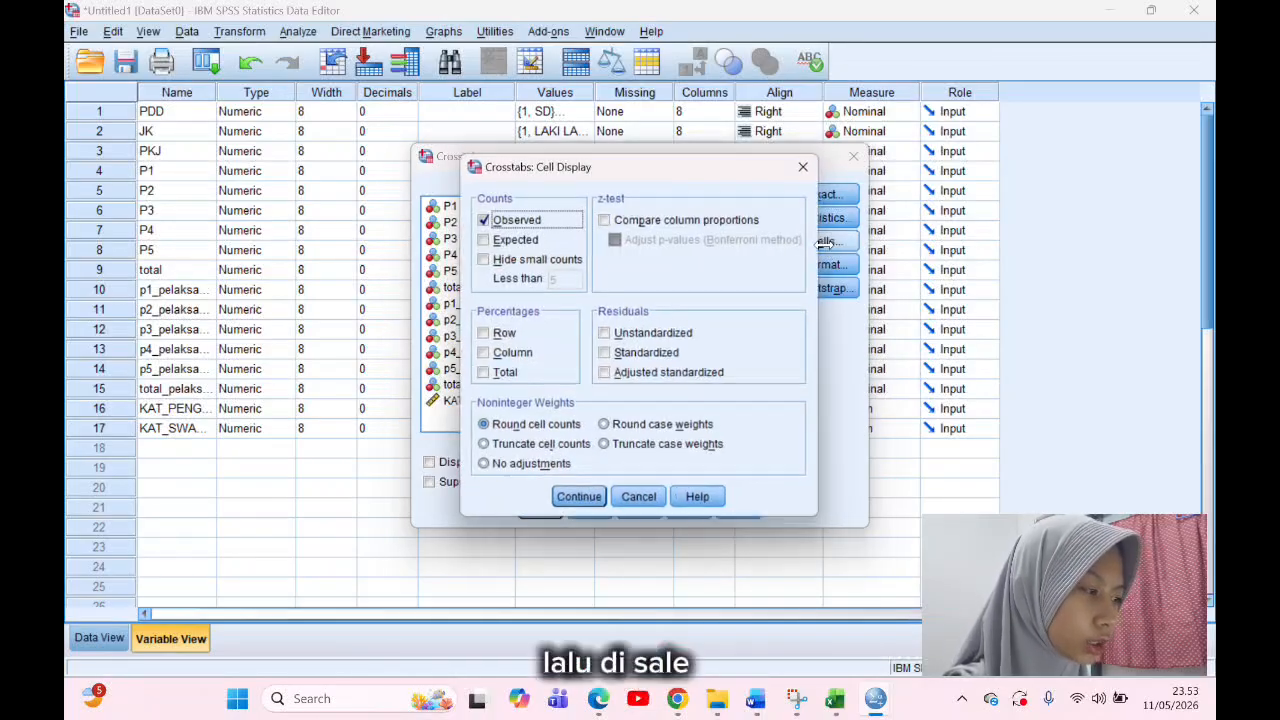
pyautogui.click(484, 240)
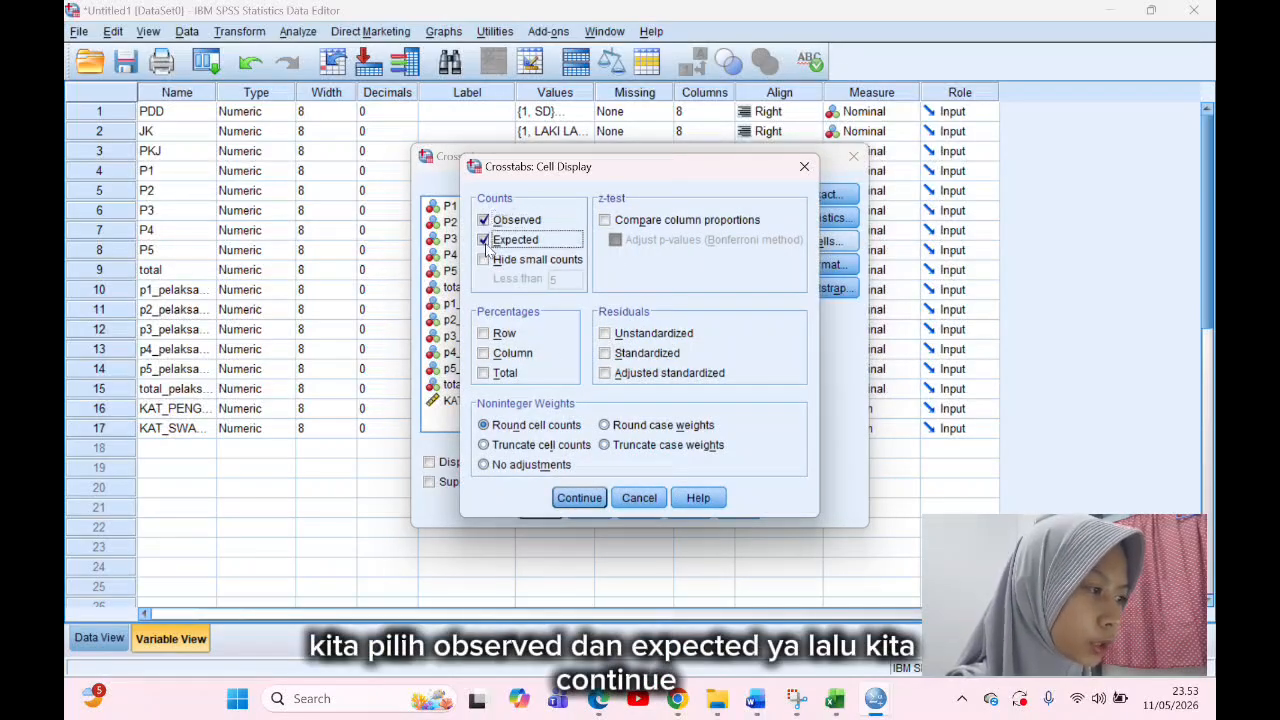
pyautogui.click(575, 498)
pyautogui.click(538, 508)
pyautogui.click(950, 115)
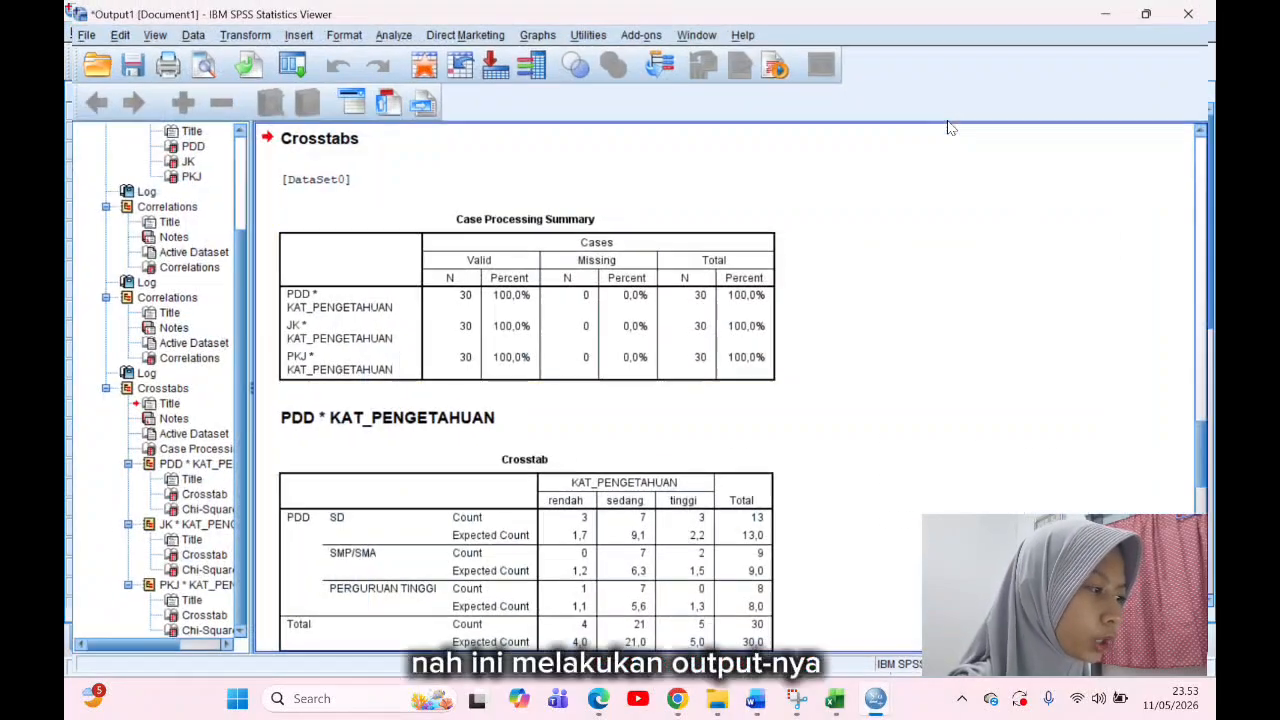
# Step: Examine the crosstab and chi-square tables of PDD, JK and PKJ against KAT_PENGETAHUAN, including the Pearson significance values
pyautogui.scroll(-4, 307, 277)
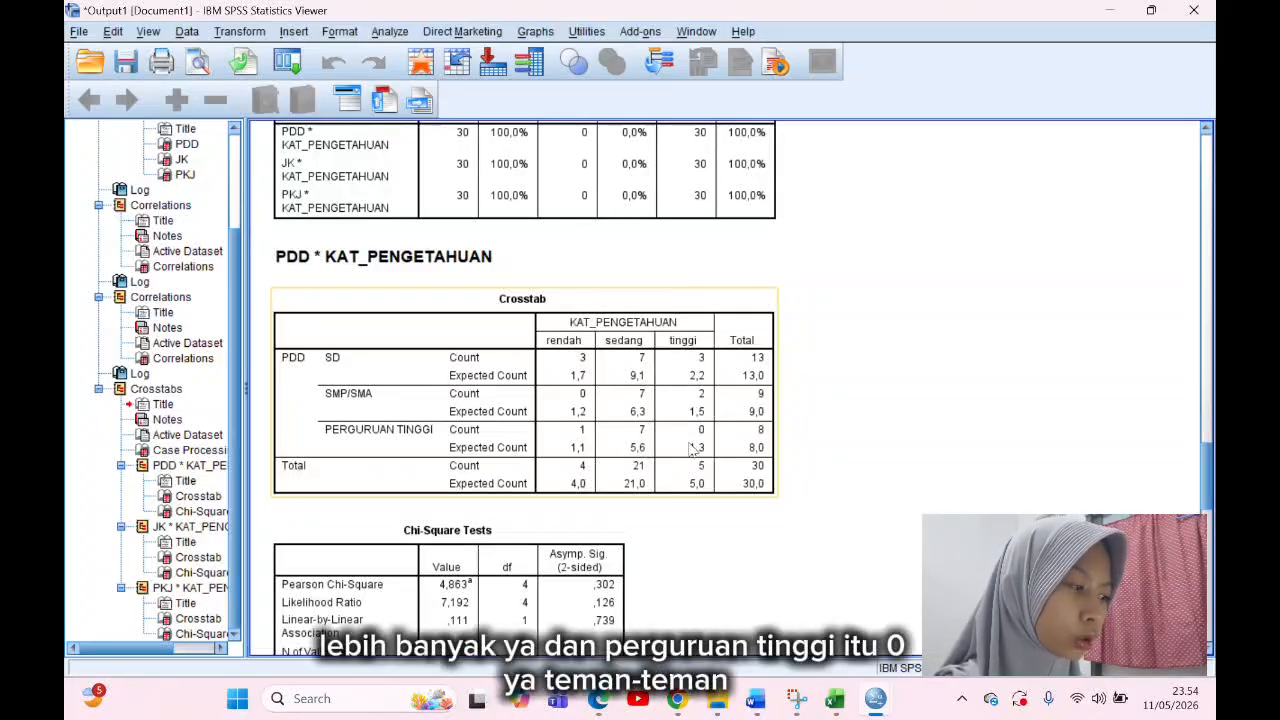
pyautogui.scroll(-3, 694, 447)
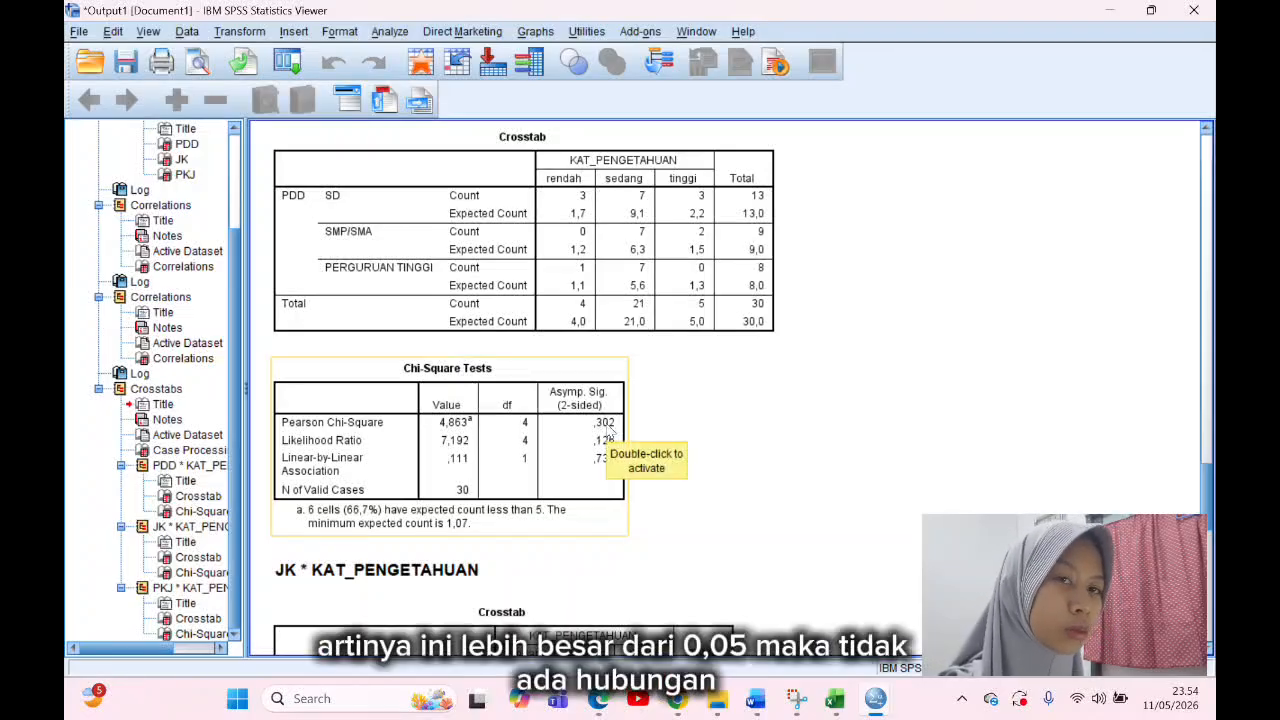
pyautogui.scroll(-5, 610, 428)
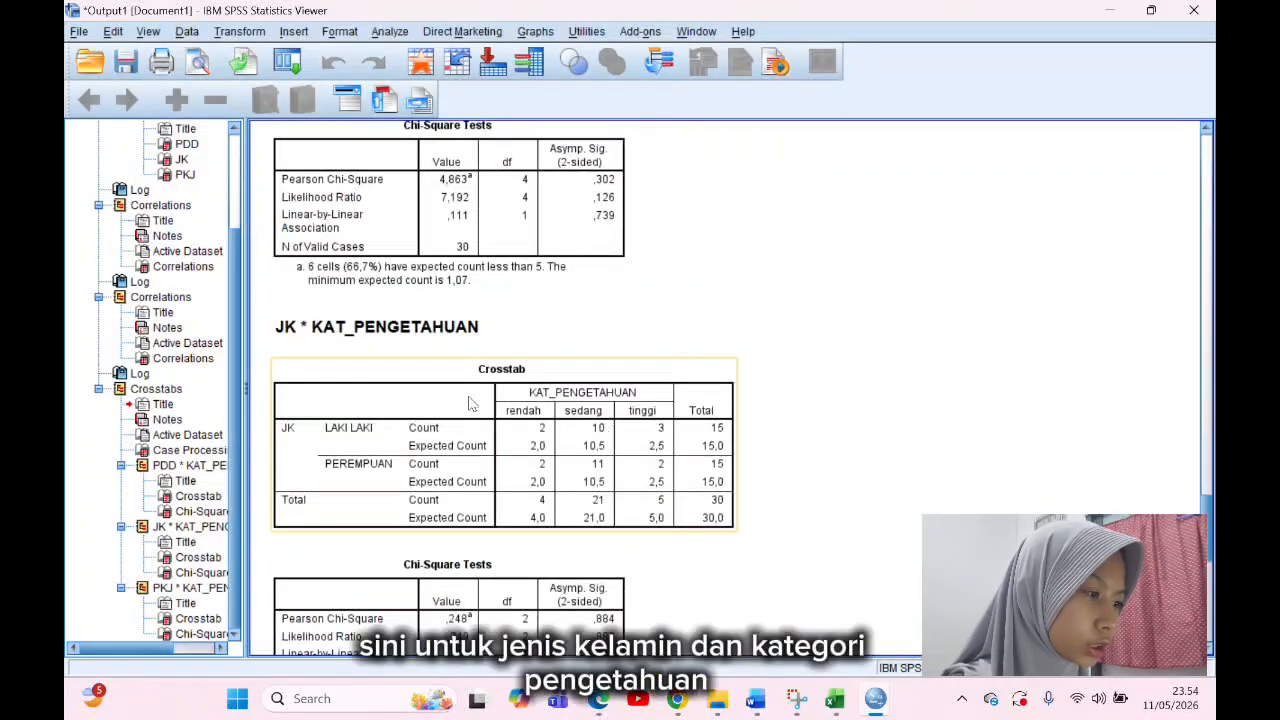
pyautogui.scroll(-1, 420, 398)
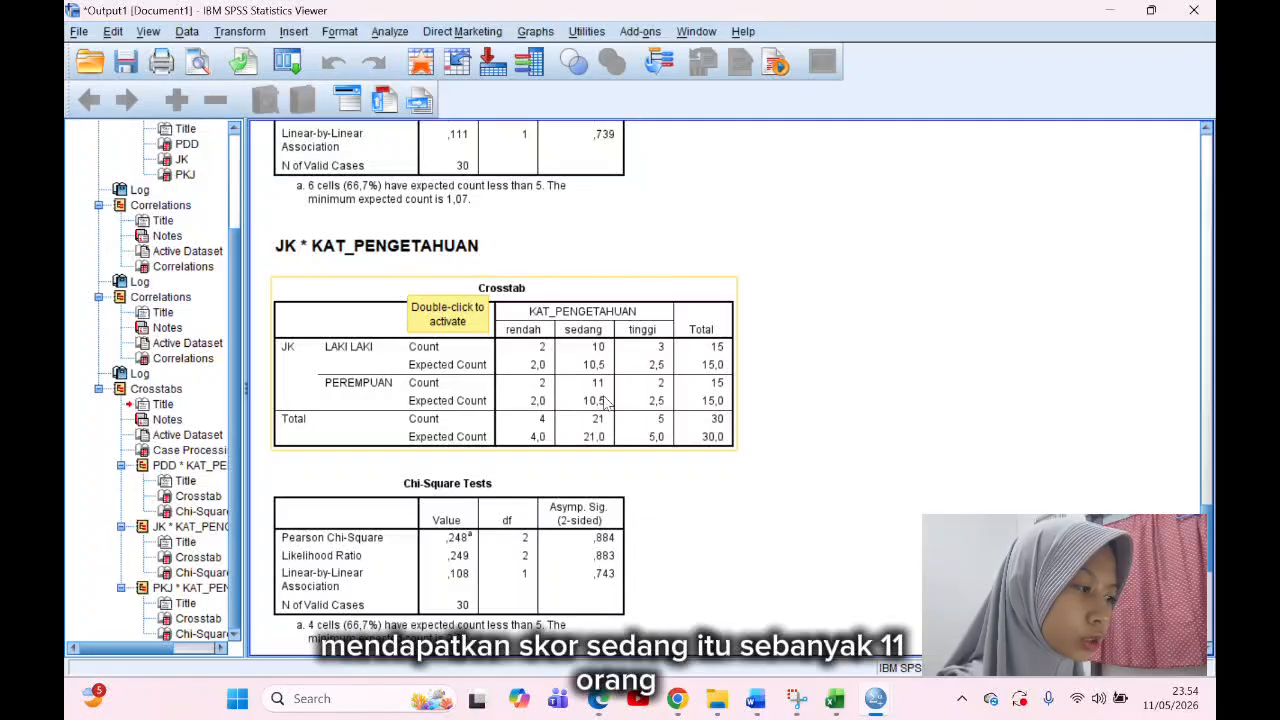
pyautogui.scroll(-3, 605, 402)
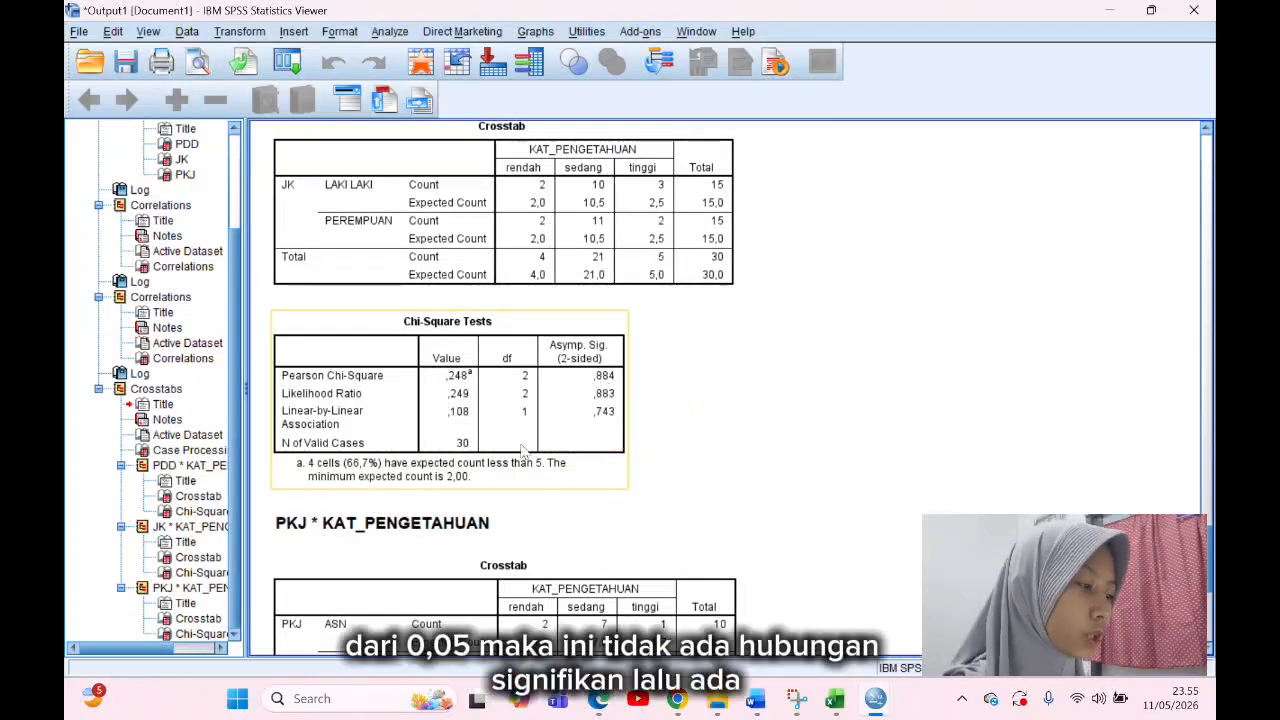
pyautogui.scroll(-3, 522, 450)
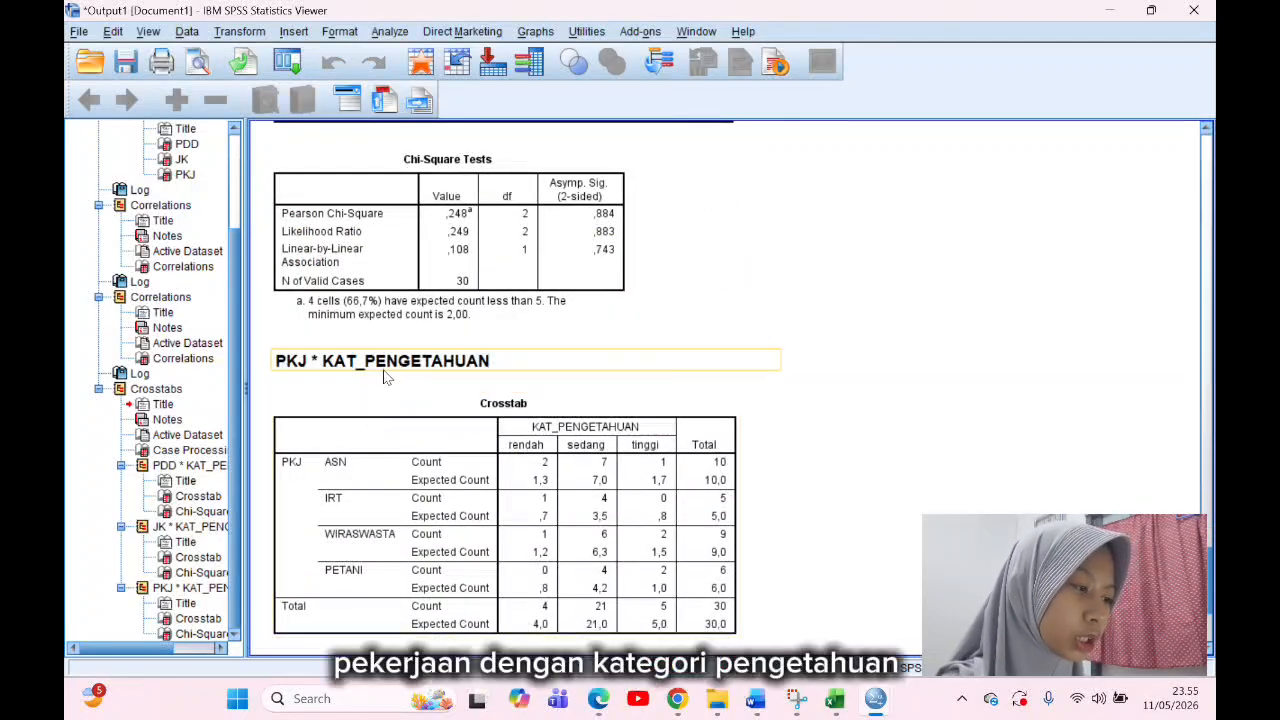
pyautogui.scroll(-2, 580, 535)
pyautogui.scroll(-2, 580, 535)
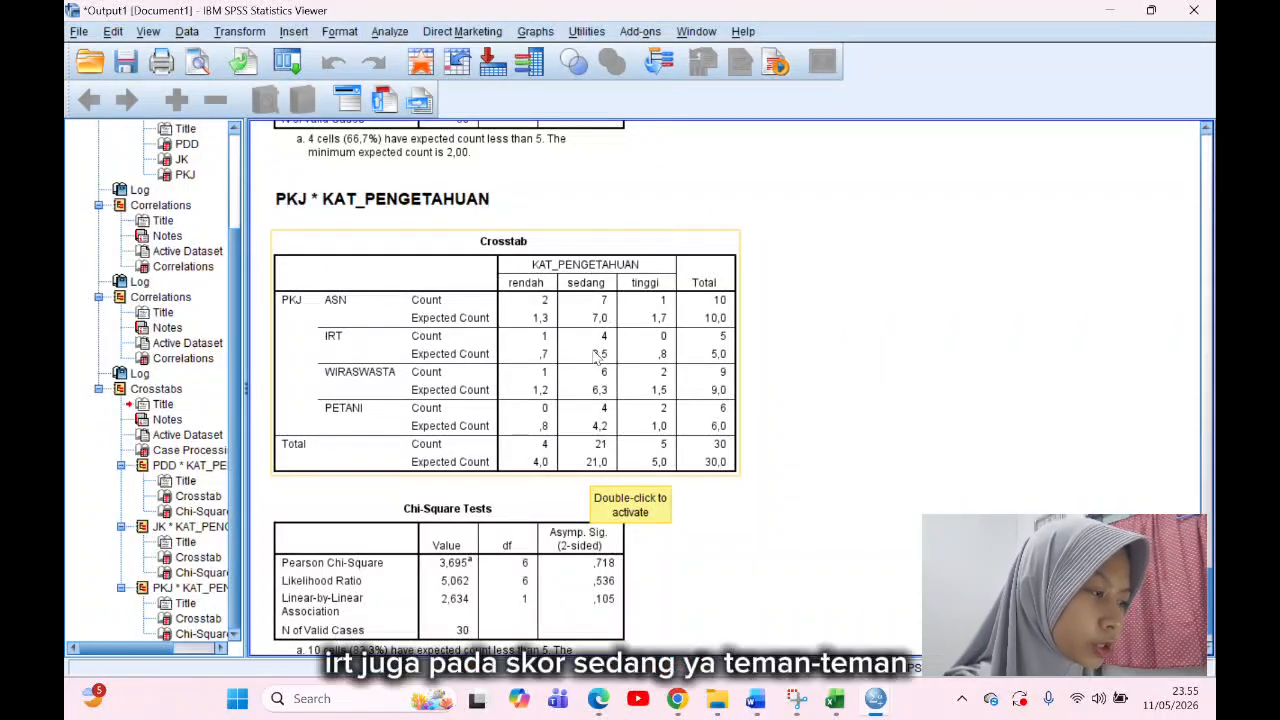
pyautogui.scroll(-1, 530, 378)
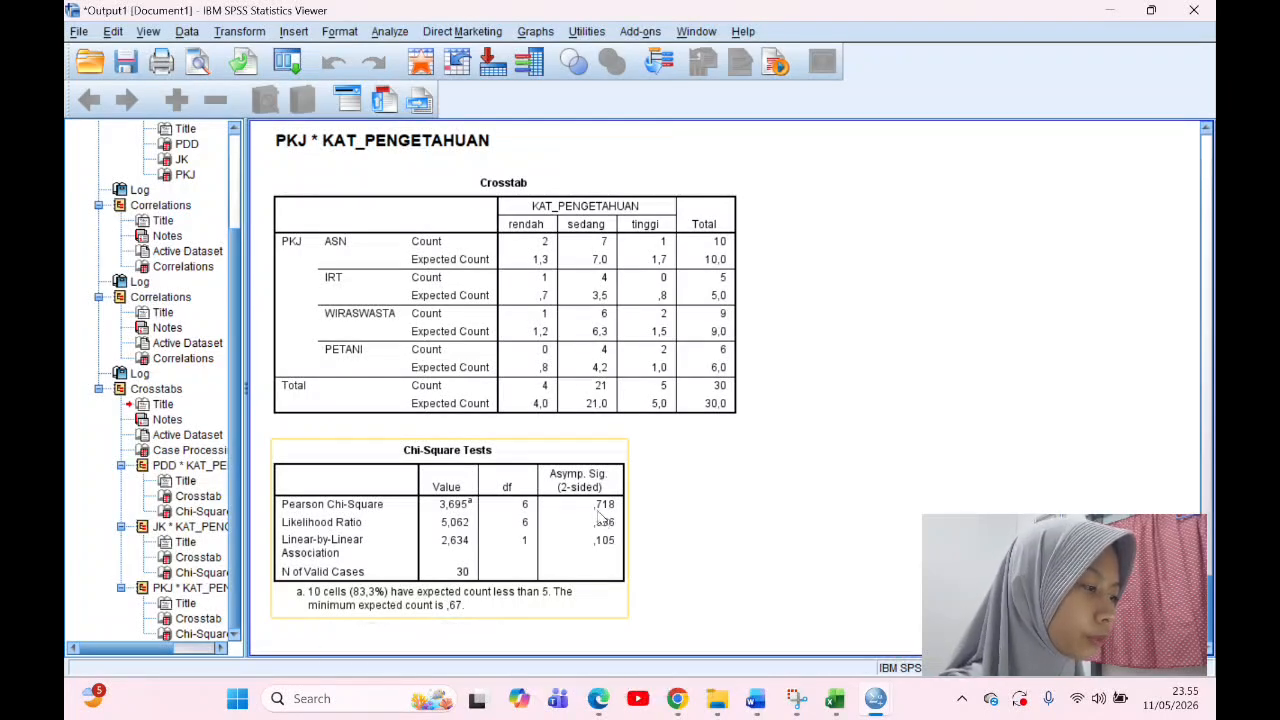
pyautogui.scroll(15, 600, 520)
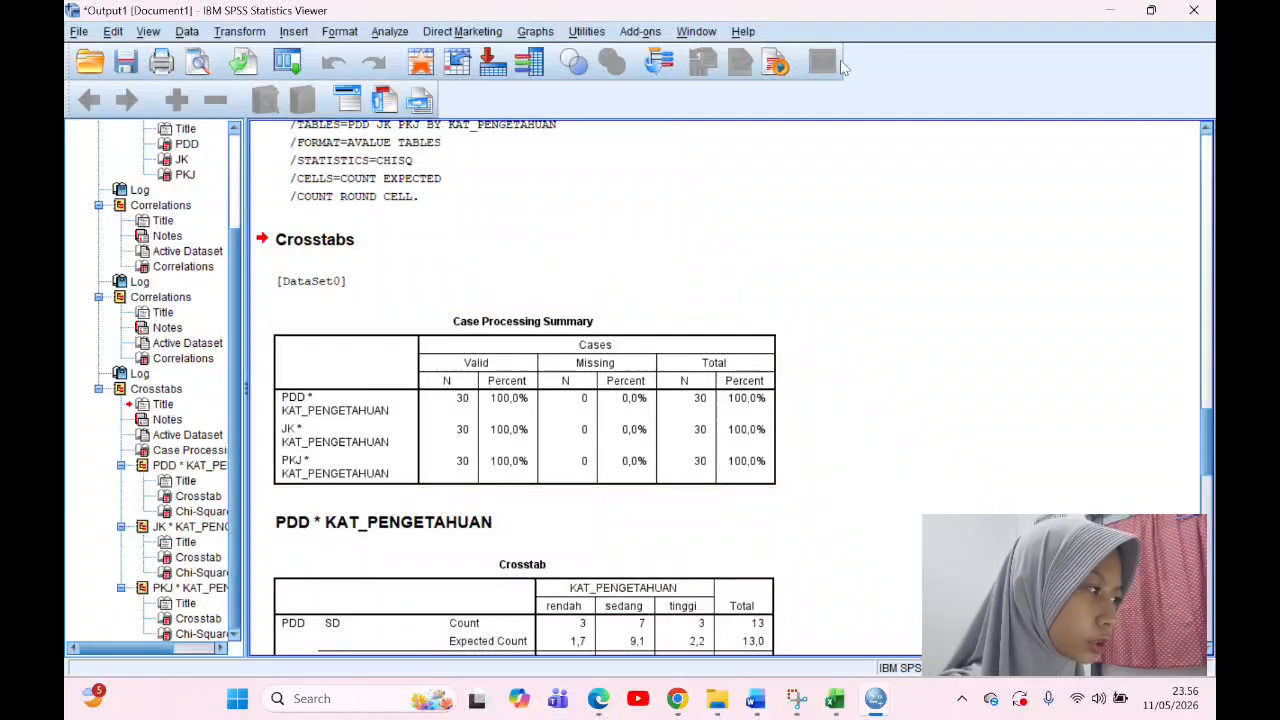
# Step: Return to the Data Editor, reopen the Crosstabs setup and replace the column variable KAT_PENGETAHUAN with KAT_SWAMEDIKASI
pyautogui.click(1112, 11)
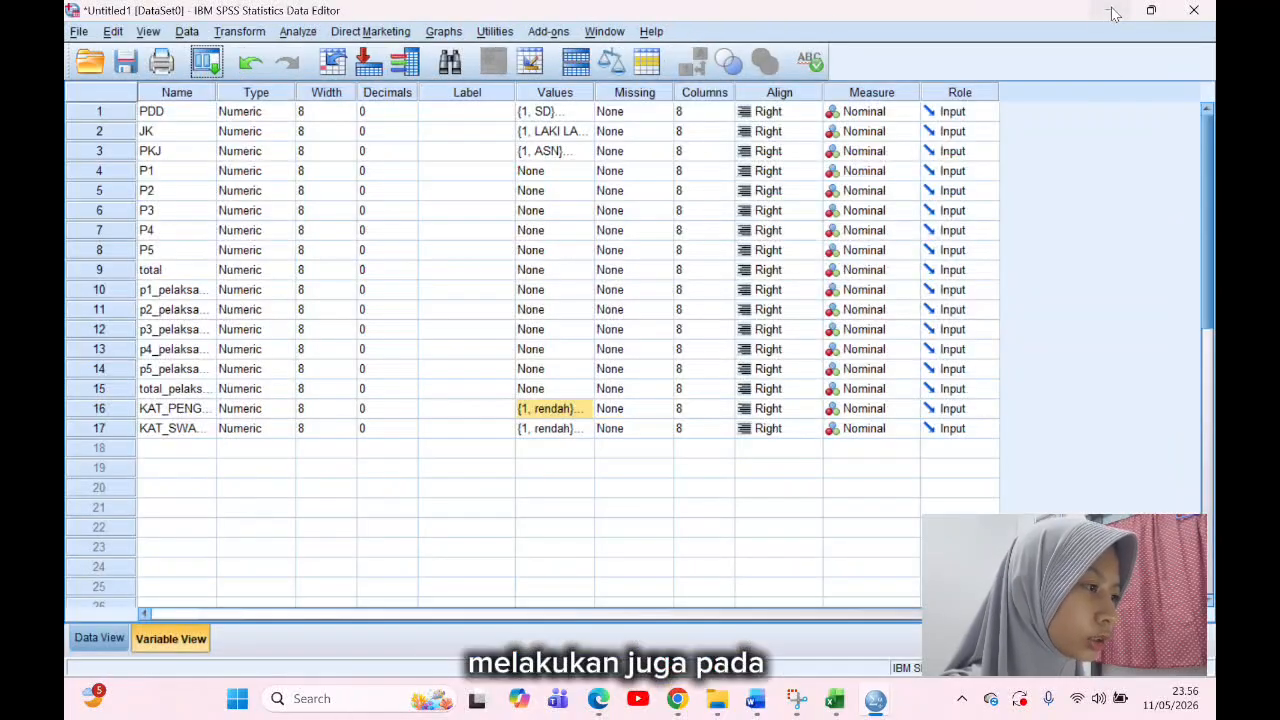
pyautogui.click(298, 31)
pyautogui.moveTo(352, 76)
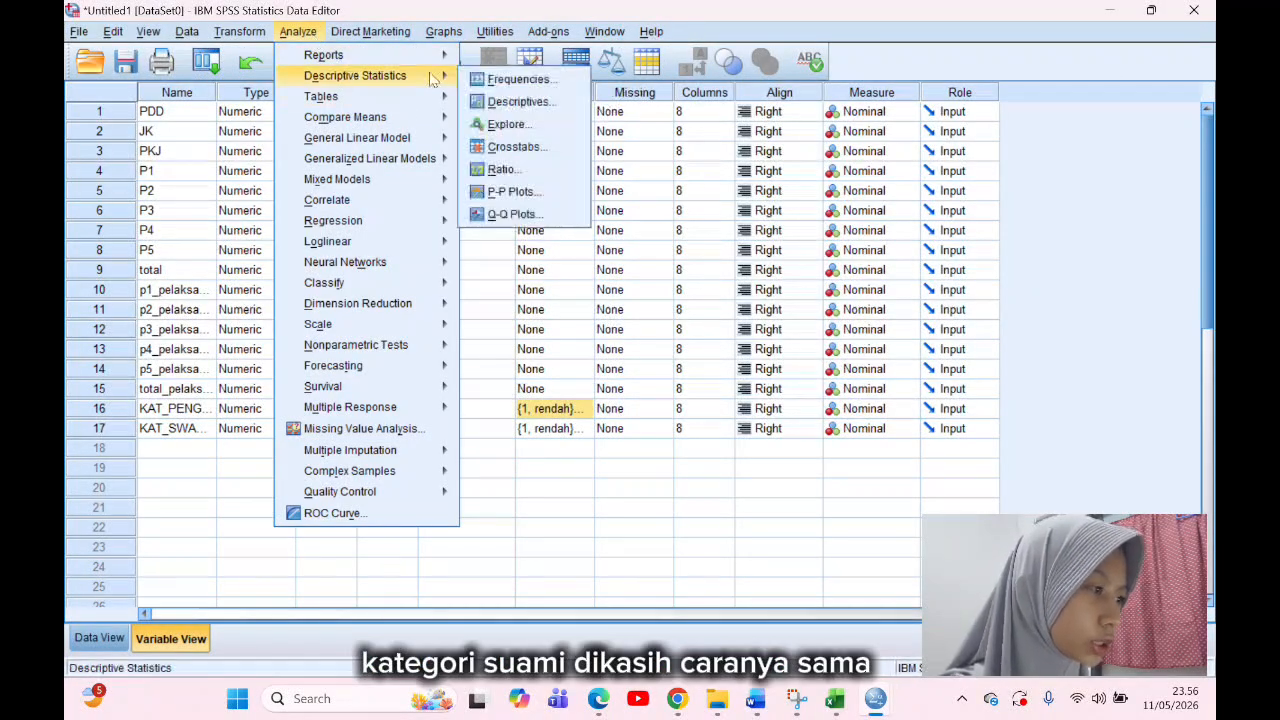
pyautogui.click(514, 146)
pyautogui.click(602, 287)
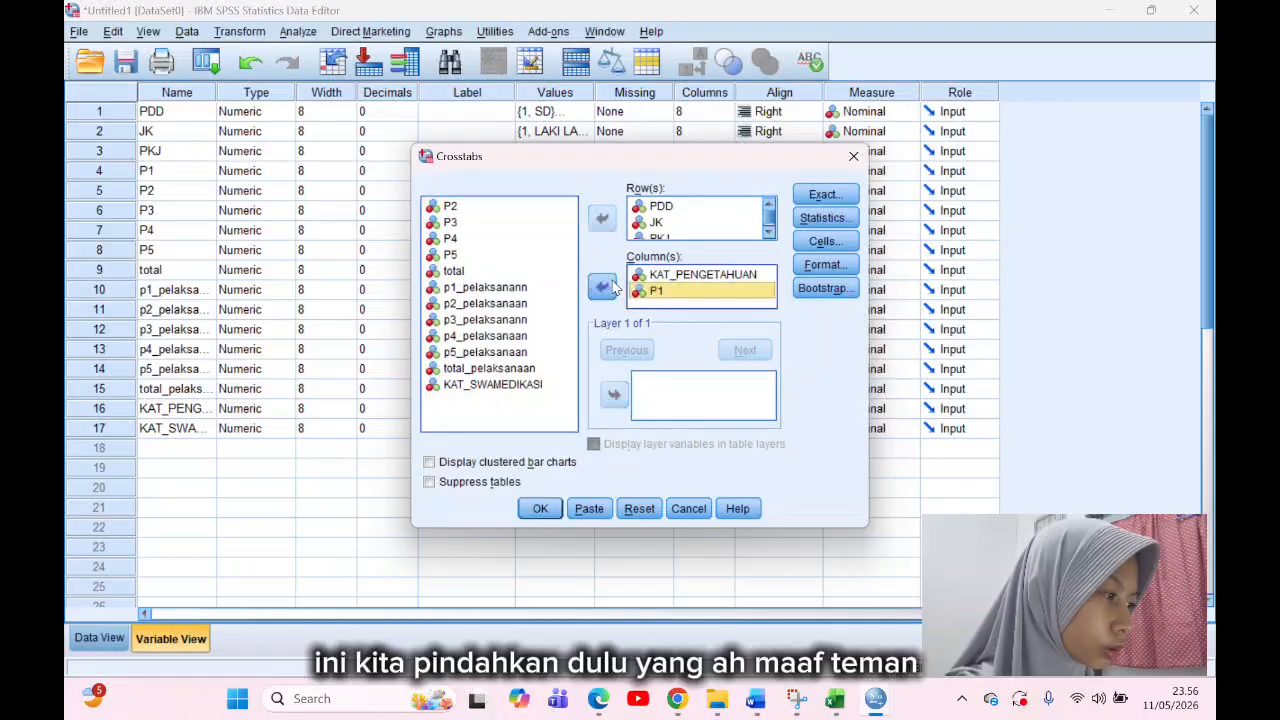
pyautogui.doubleClick(648, 290)
pyautogui.click(645, 289)
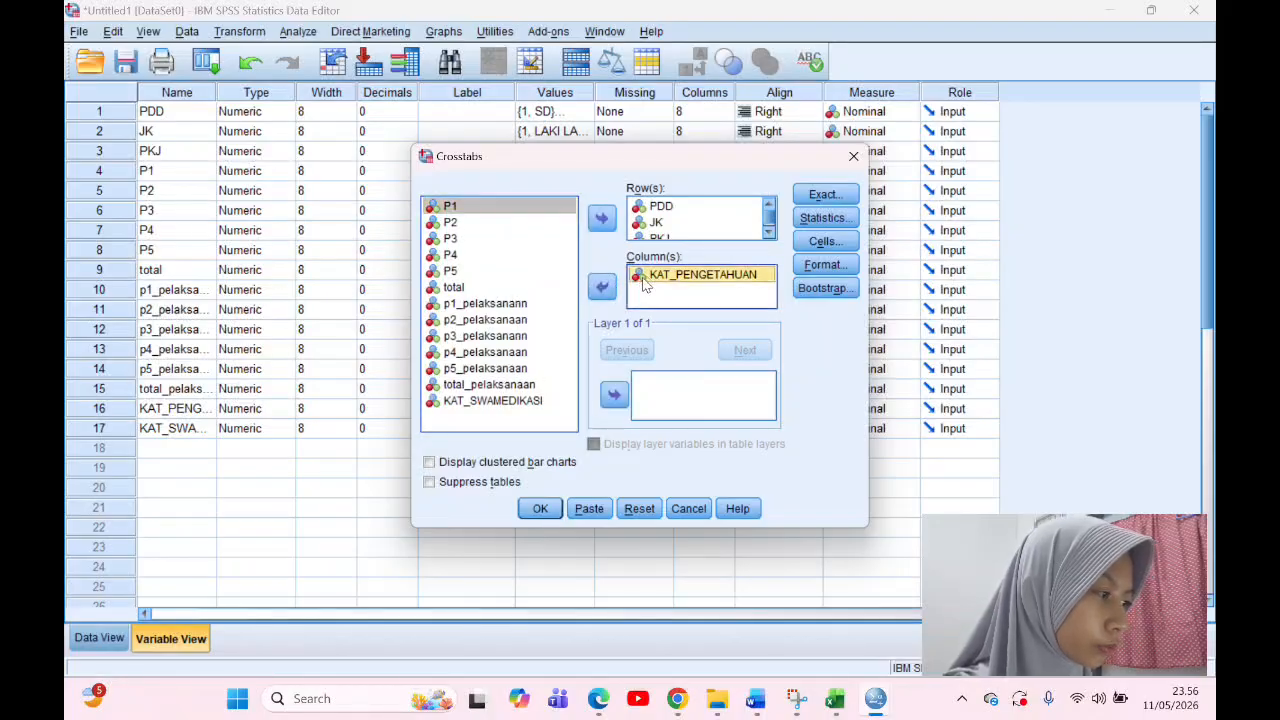
pyautogui.click(602, 287)
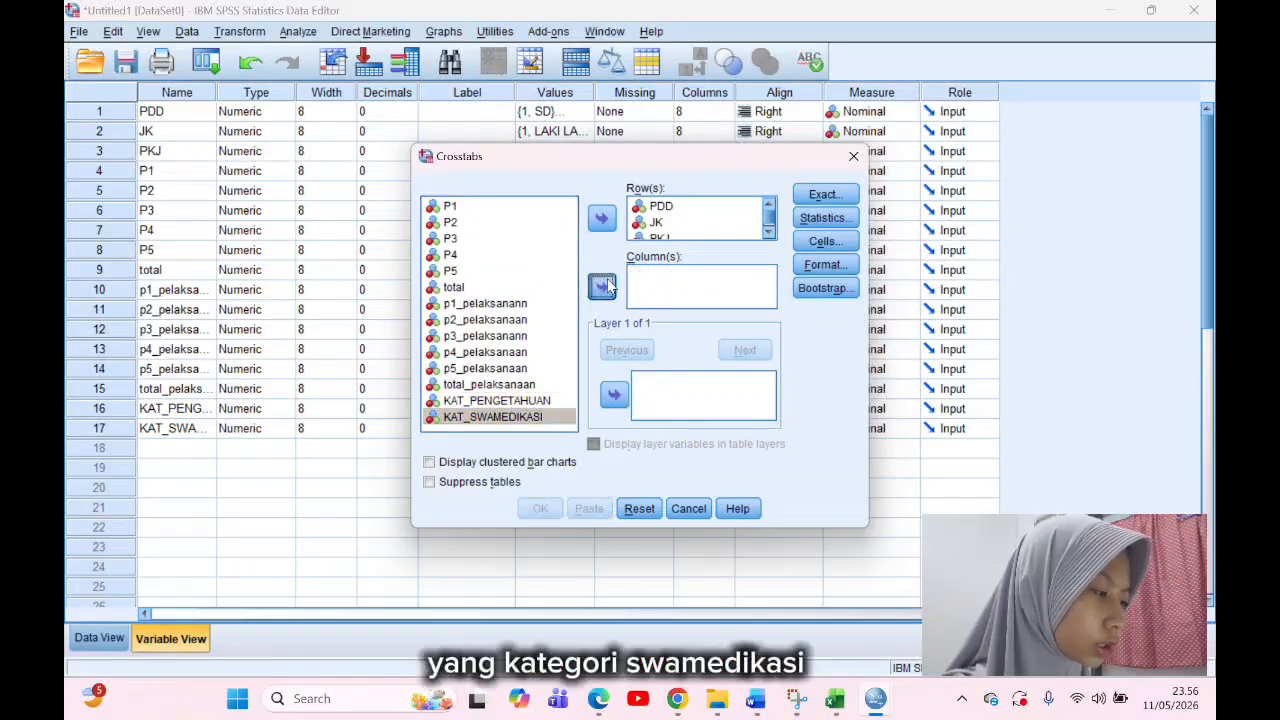
pyautogui.click(602, 287)
# Step: Check the crosstabs statistics settings and run the analysis of PDD, JK and PKJ by KAT_SWAMEDIKASI
pyautogui.click(825, 217)
pyautogui.click(760, 188)
pyautogui.click(540, 508)
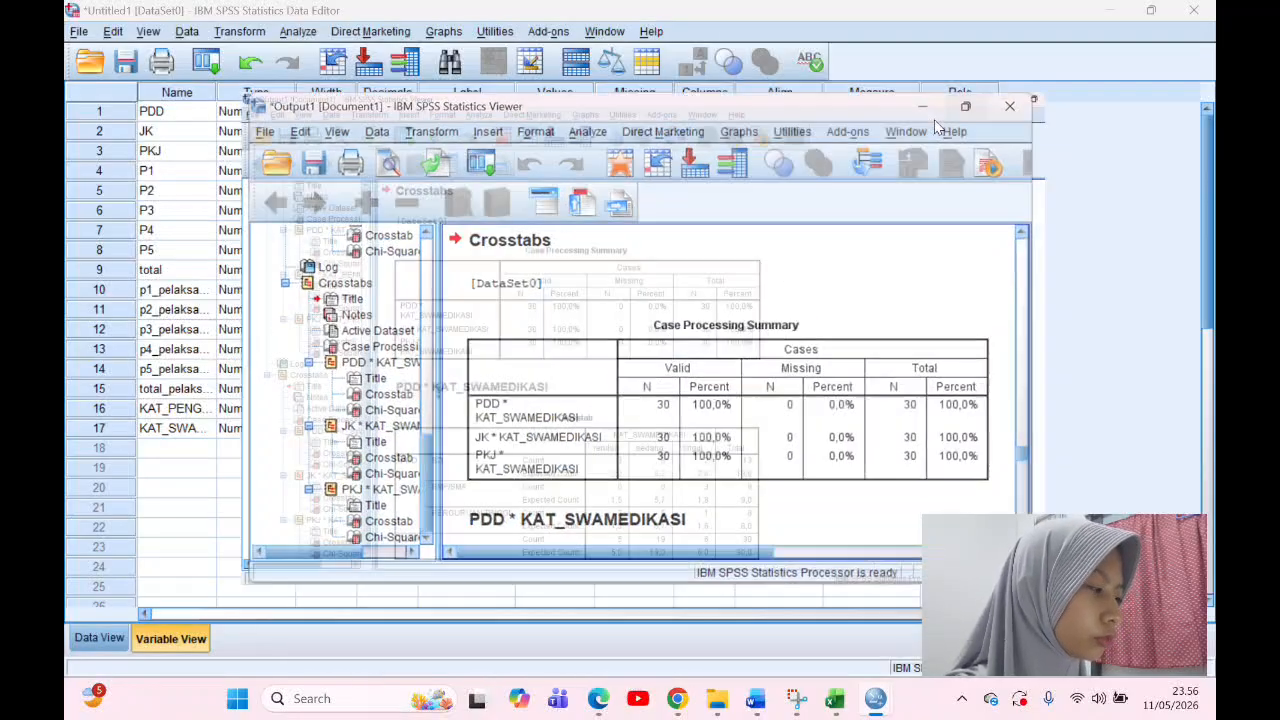
# Step: Maximize the output window and examine the crosstab and chi-square tables of PDD and JK against KAT_SWAMEDIKASI
pyautogui.click(954, 113)
pyautogui.scroll(-5, 323, 267)
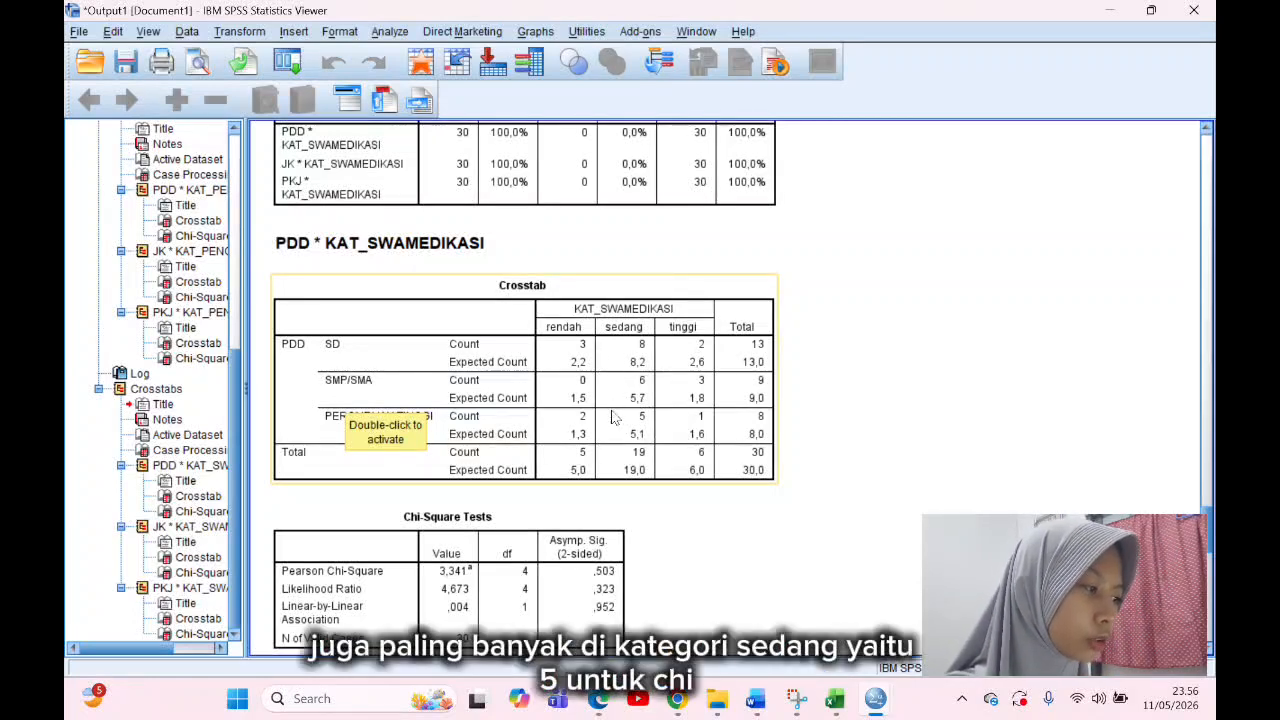
pyautogui.scroll(-4, 614, 418)
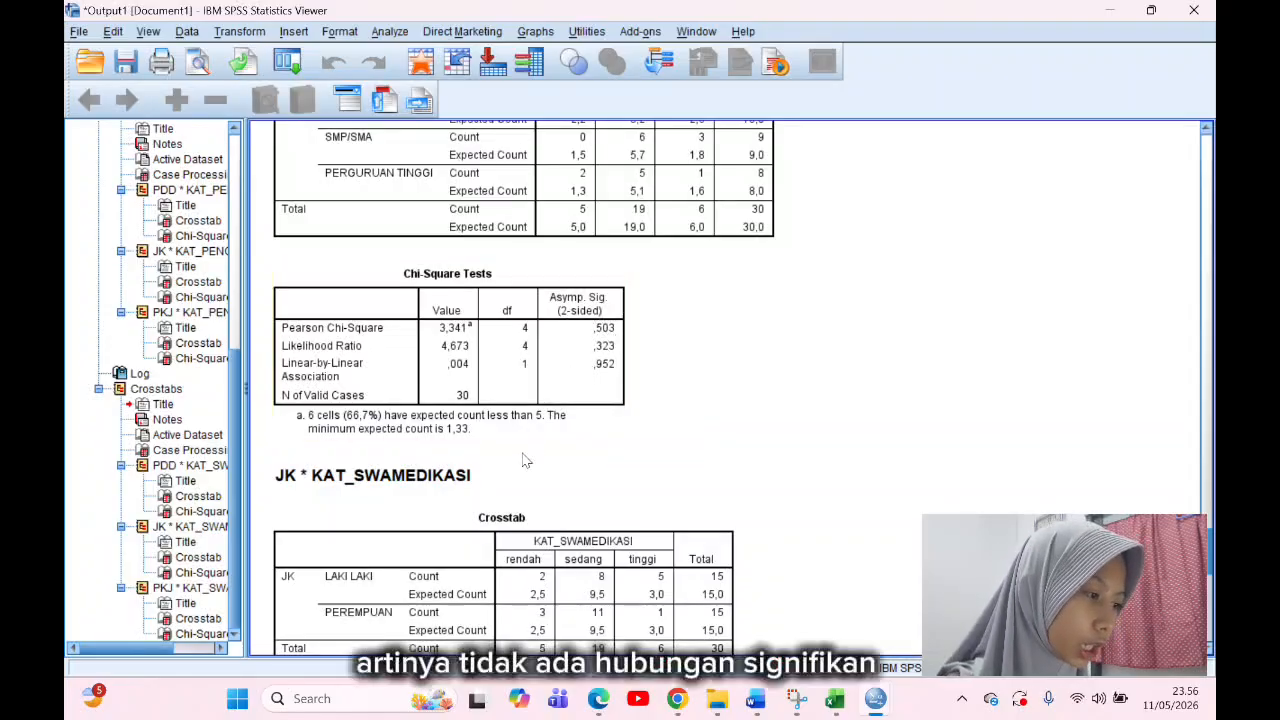
pyautogui.scroll(-3, 525, 455)
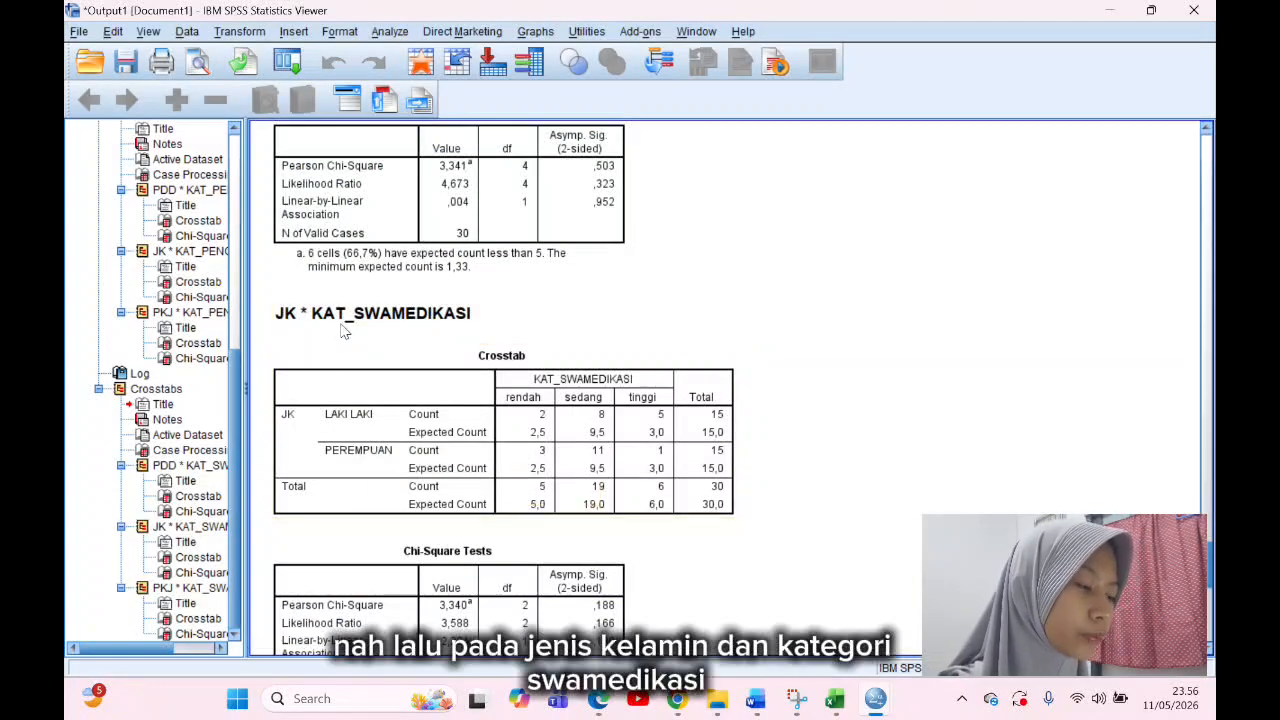